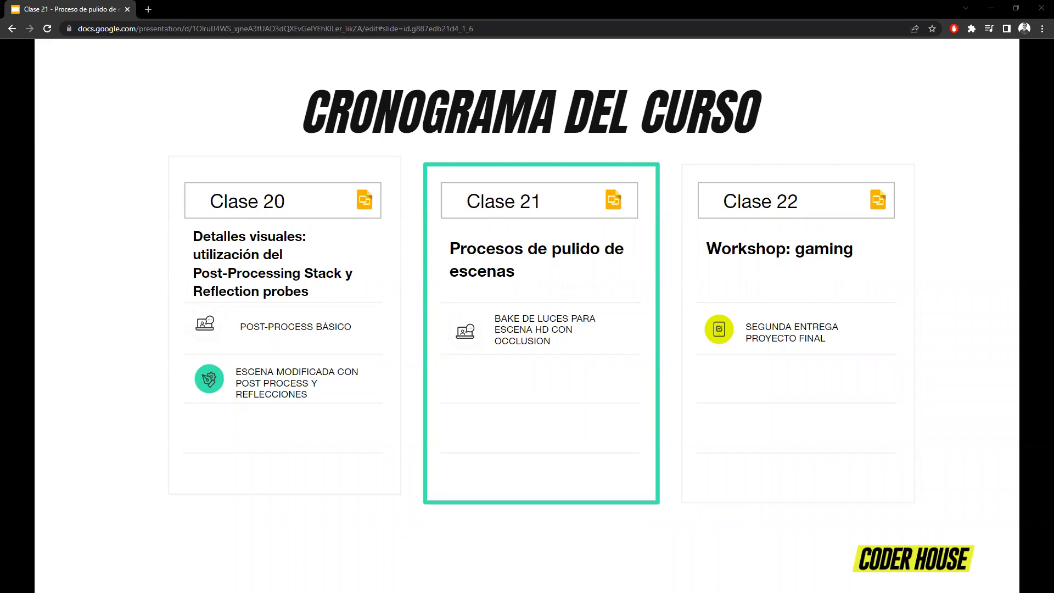
- Advance the class presentation to the Light Baking slide, and switch to the Level0 project in Unity
{"action": "left_click", "coordinate": [875, 345]}
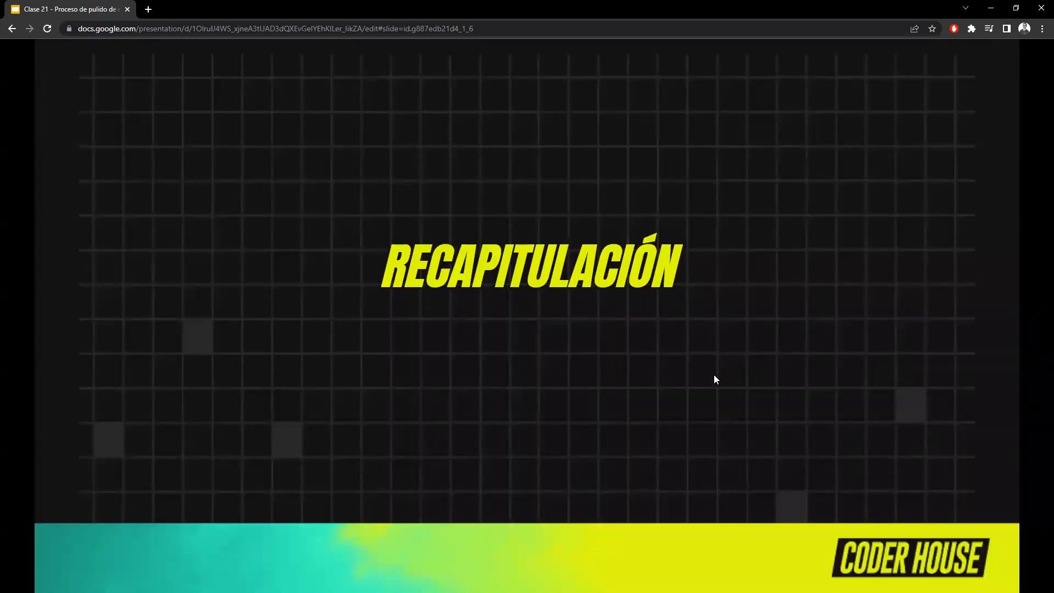
{"action": "left_click", "coordinate": [744, 387]}
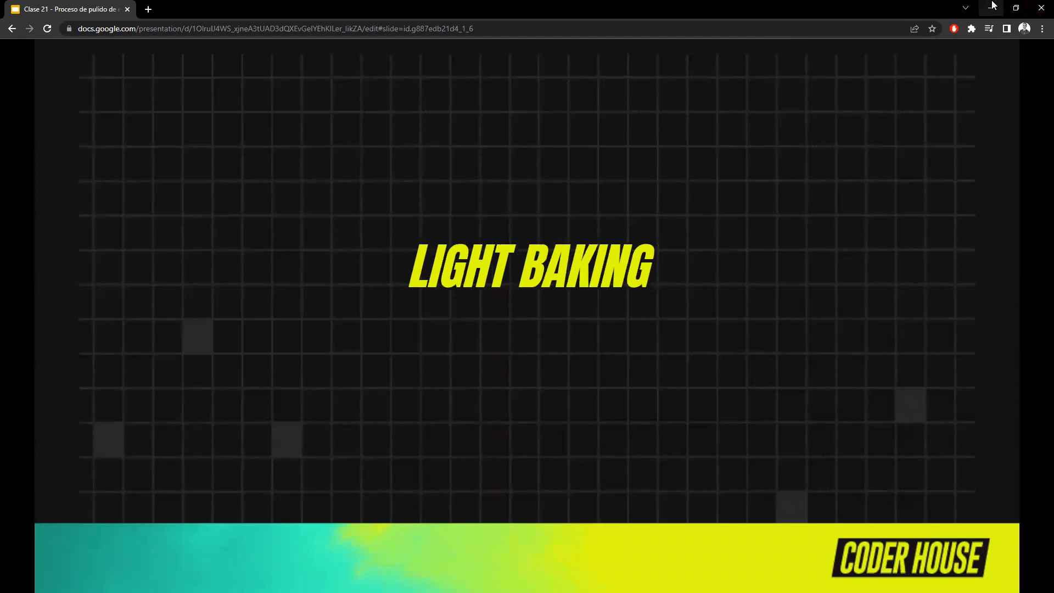
{"action": "key", "text": "alt+Tab"}
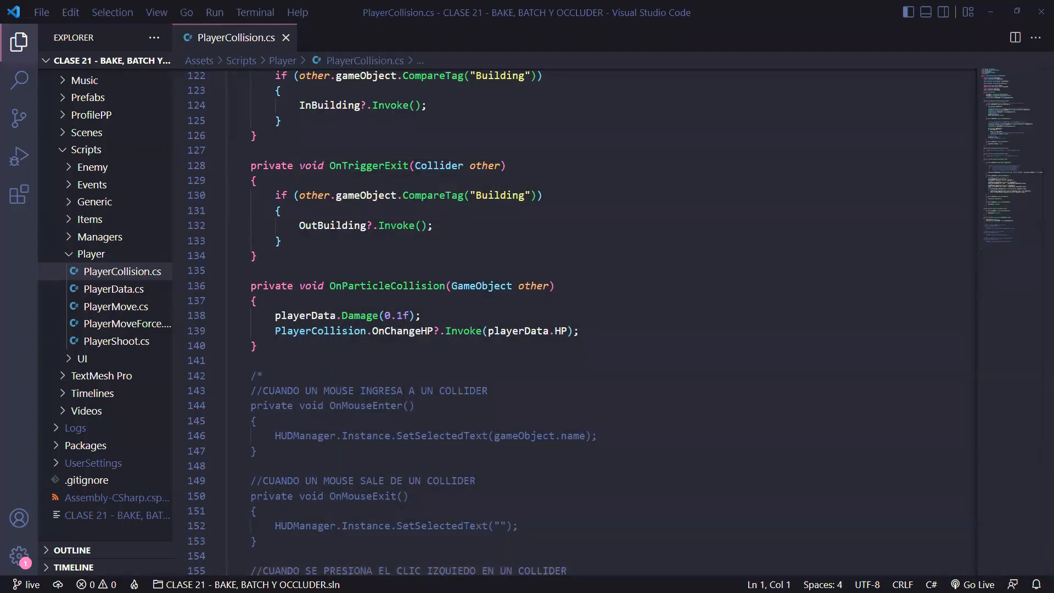
{"action": "key", "text": "alt+Tab"}
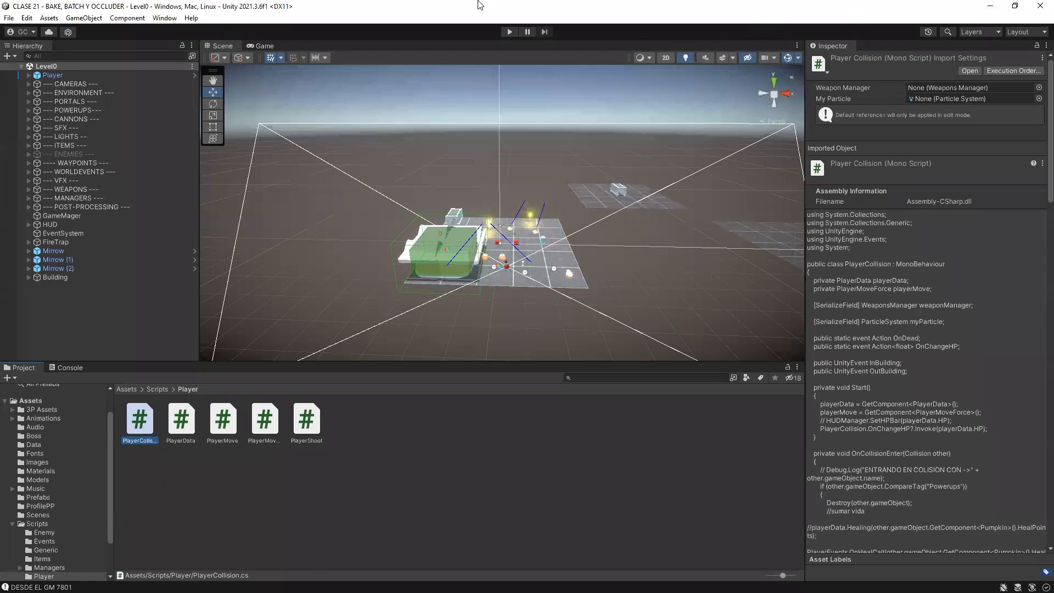
- Run the Level0 game and walk the character through the outdoor area, past the pumpkins, red blocks and shovel mounds
{"action": "left_click", "coordinate": [508, 30]}
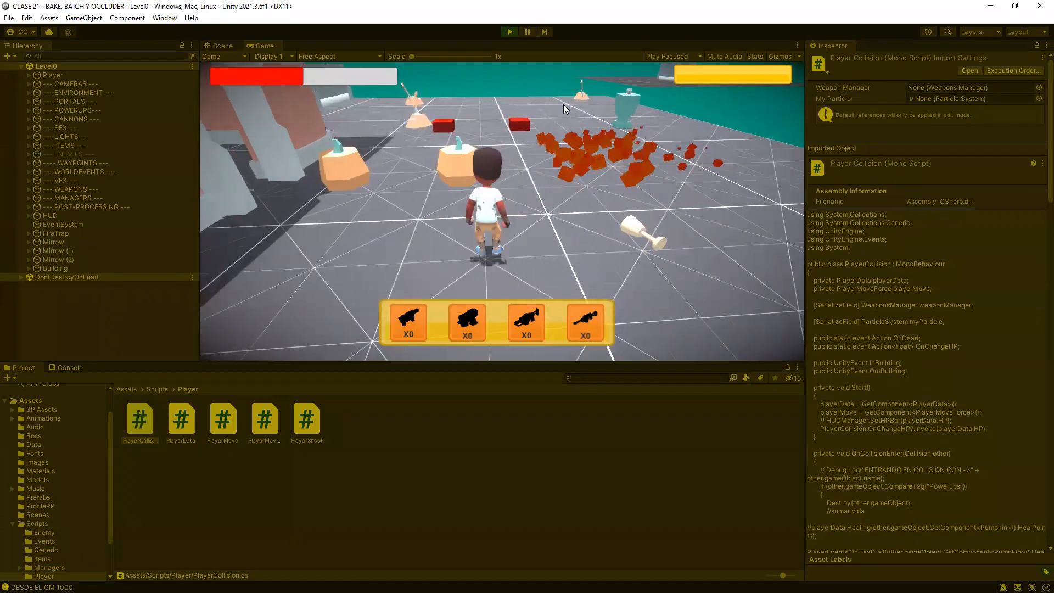
{"action": "key", "text": "w"}
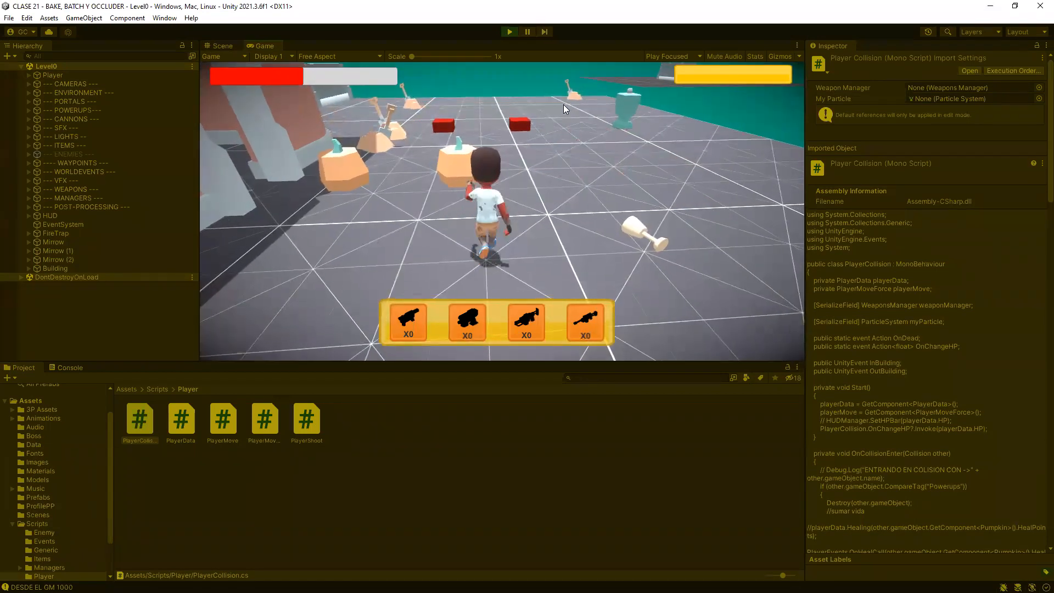
{"action": "key", "text": "w"}
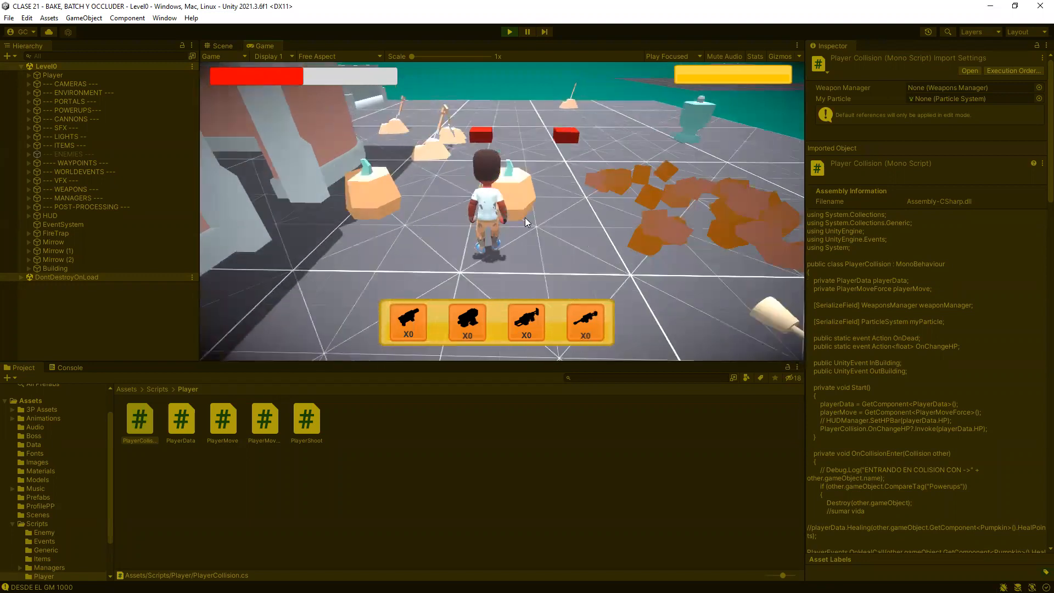
{"action": "key", "text": "w"}
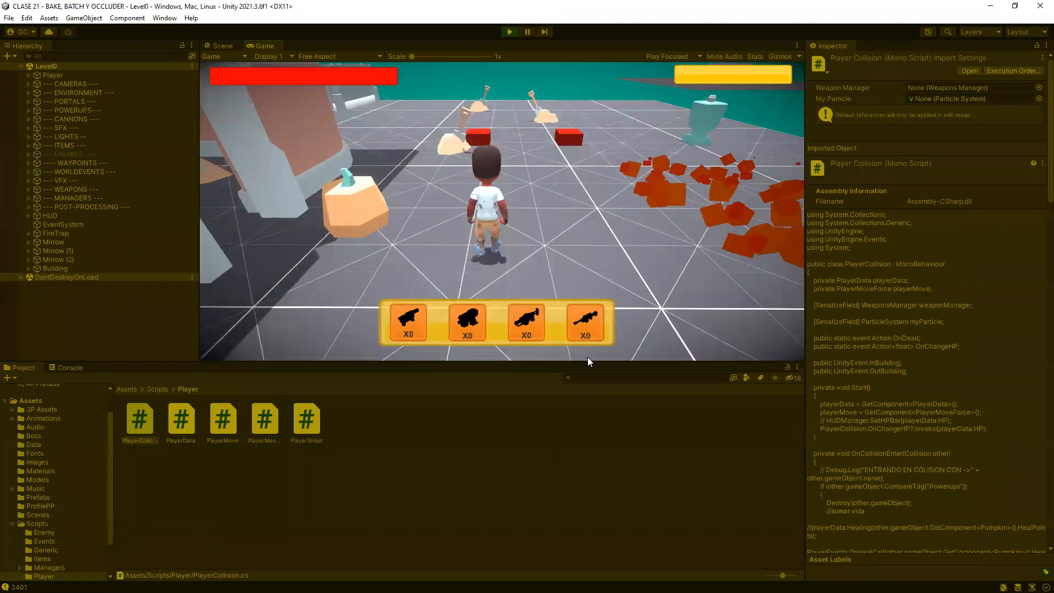
{"action": "key", "text": "w"}
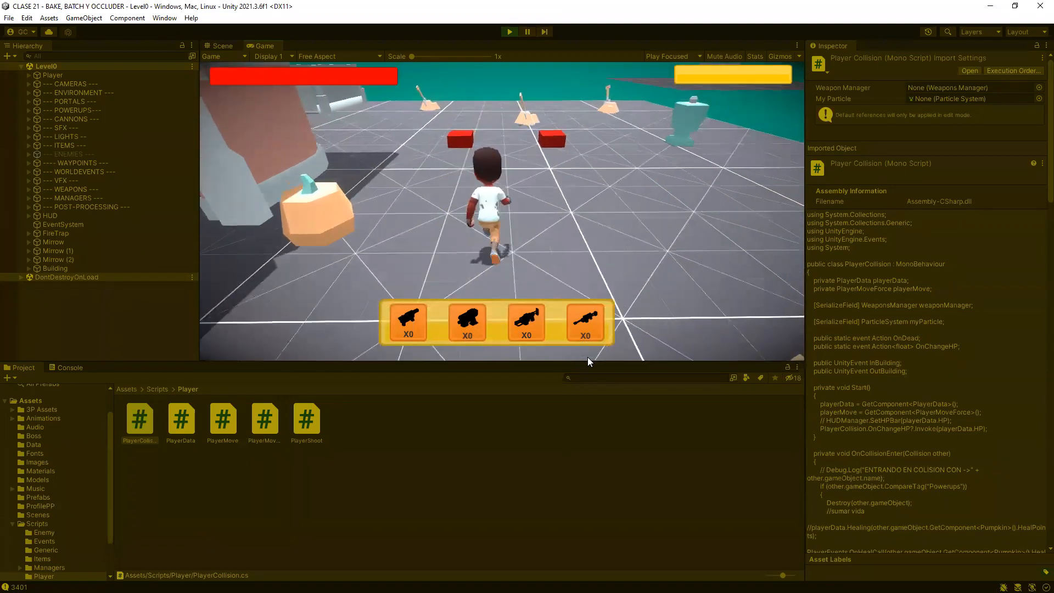
{"action": "key", "text": "w"}
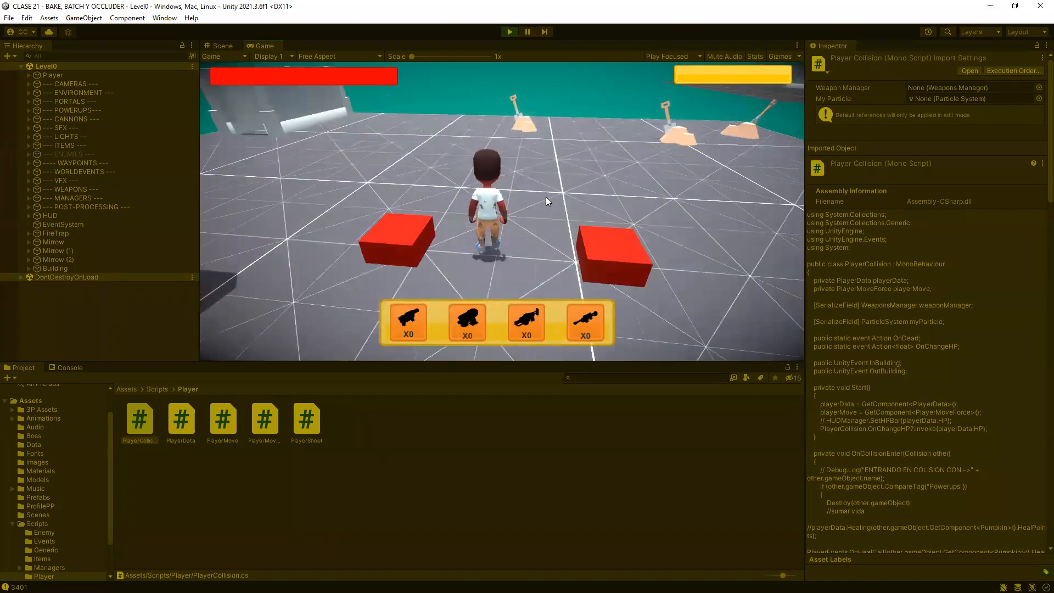
{"action": "key", "text": "w"}
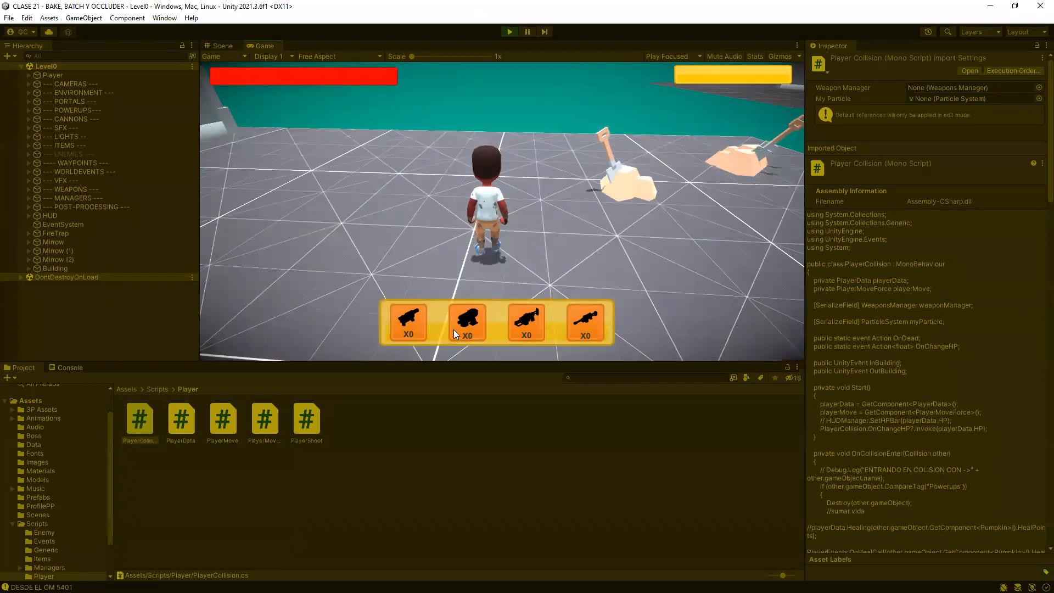
{"action": "key", "text": "w"}
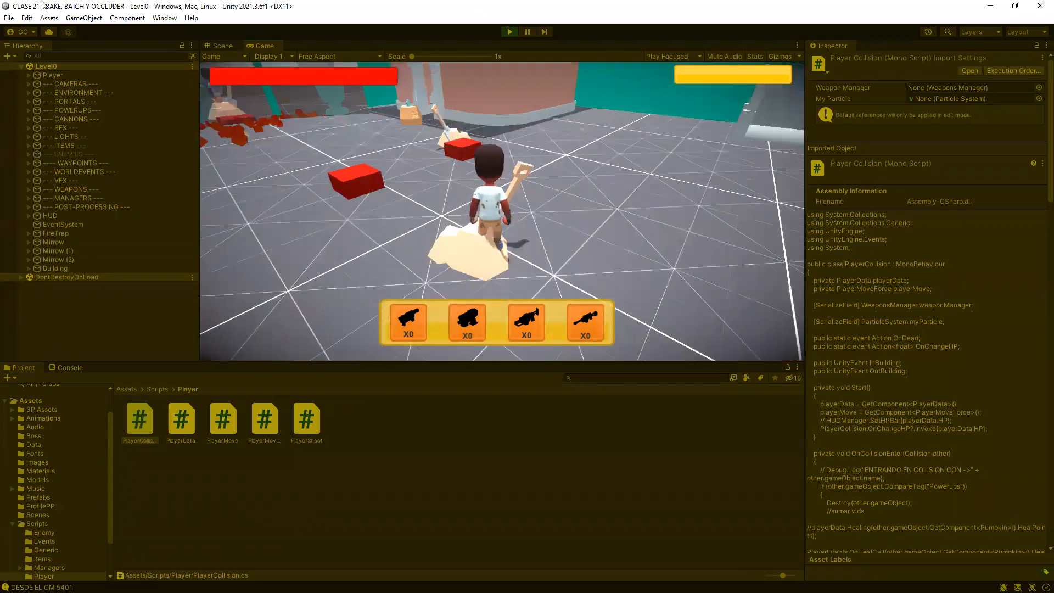
- Walk the character past the fire trap and through the doorway into the pink building
{"action": "key", "text": "w"}
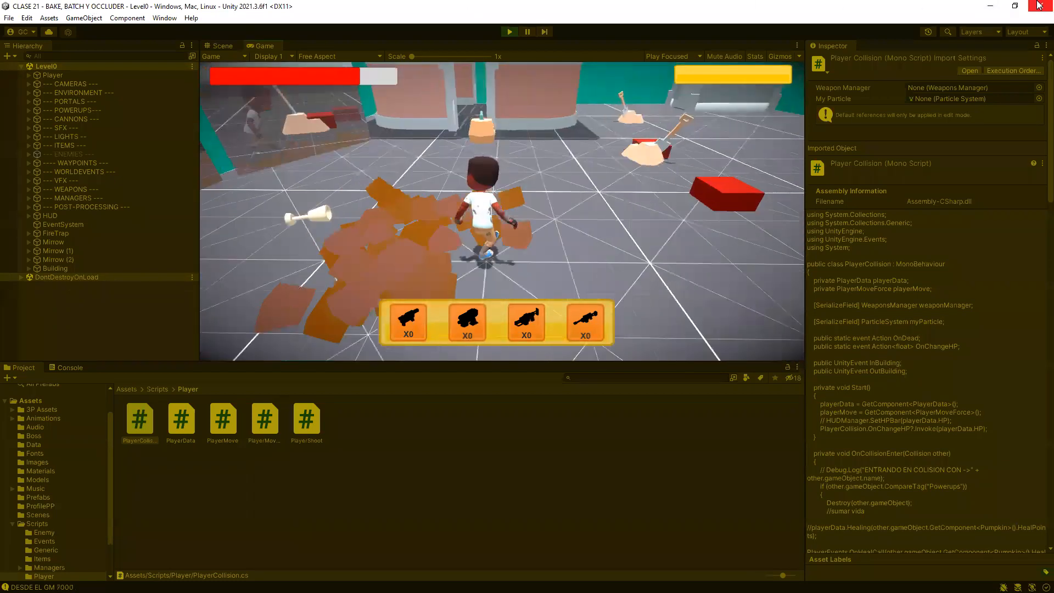
{"action": "key", "text": "w"}
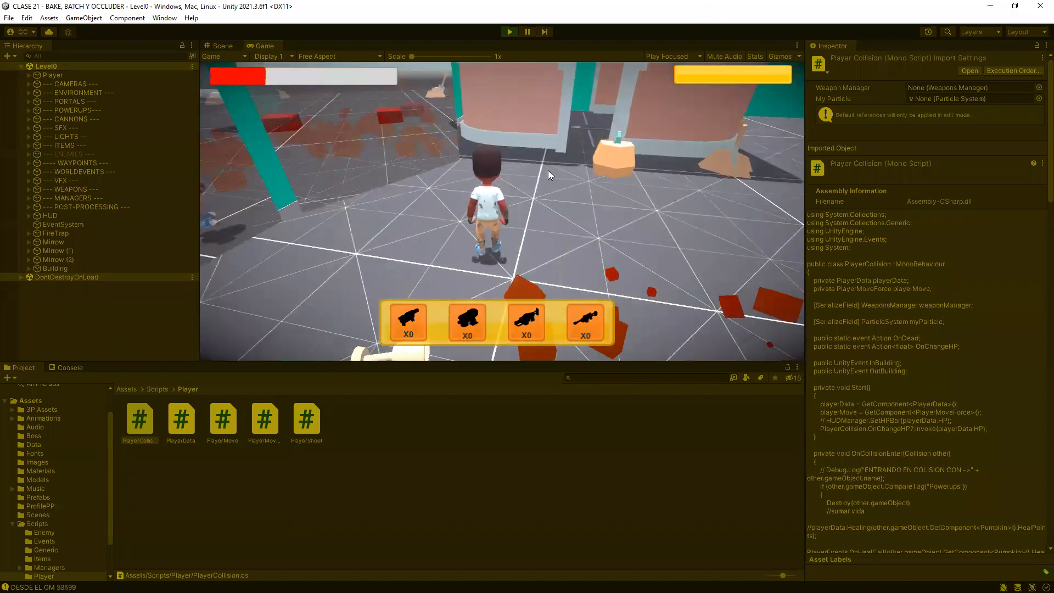
{"action": "key", "text": "w"}
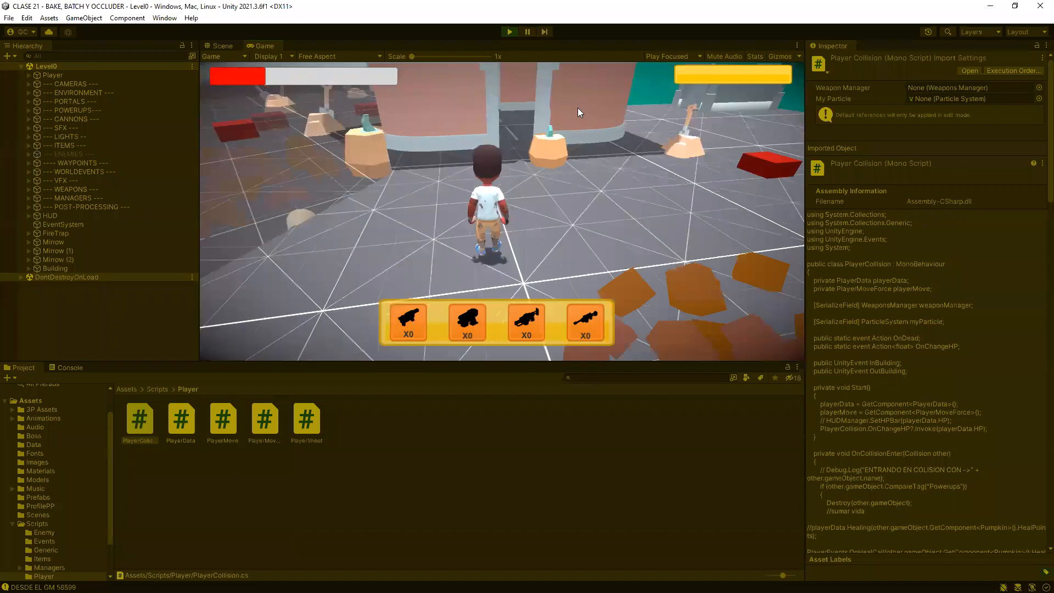
{"action": "key", "text": "w"}
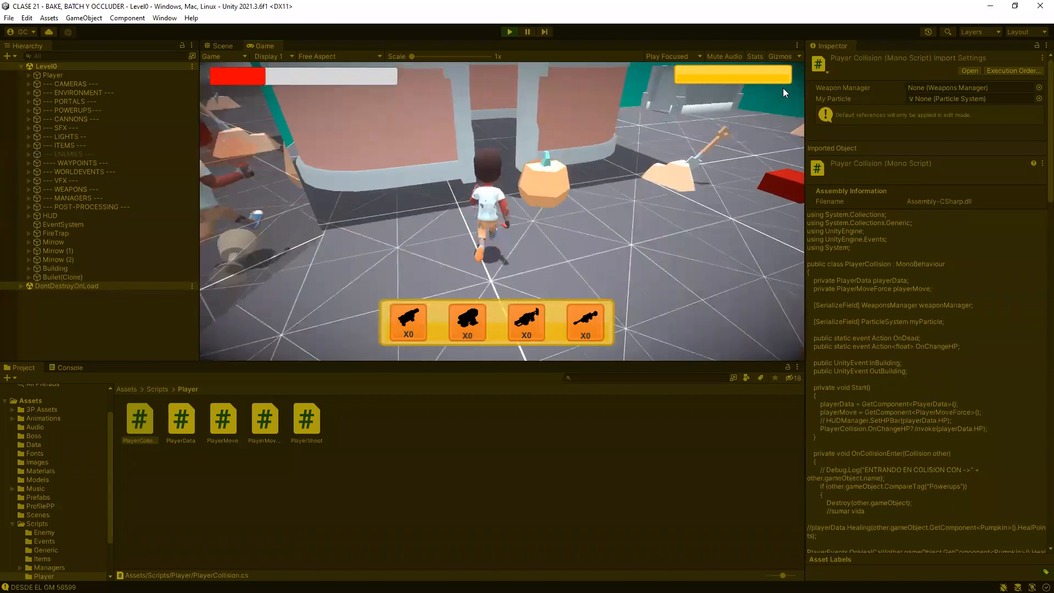
{"action": "key", "text": "w"}
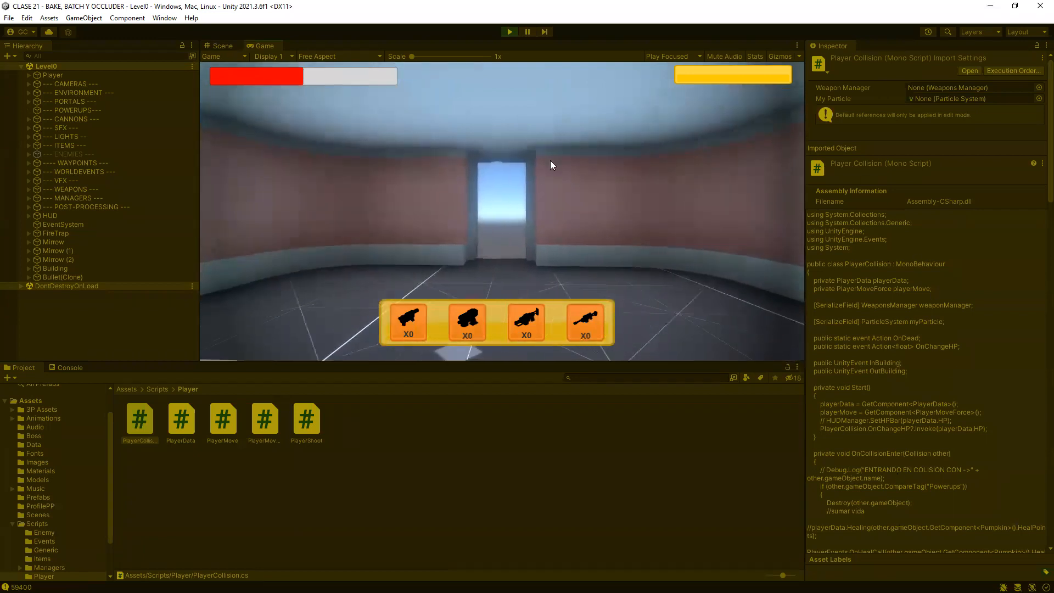
- Look around the building's interior with the first-person camera, and walk the character back outside
{"action": "key", "text": "w"}
{"action": "key", "text": "w"}
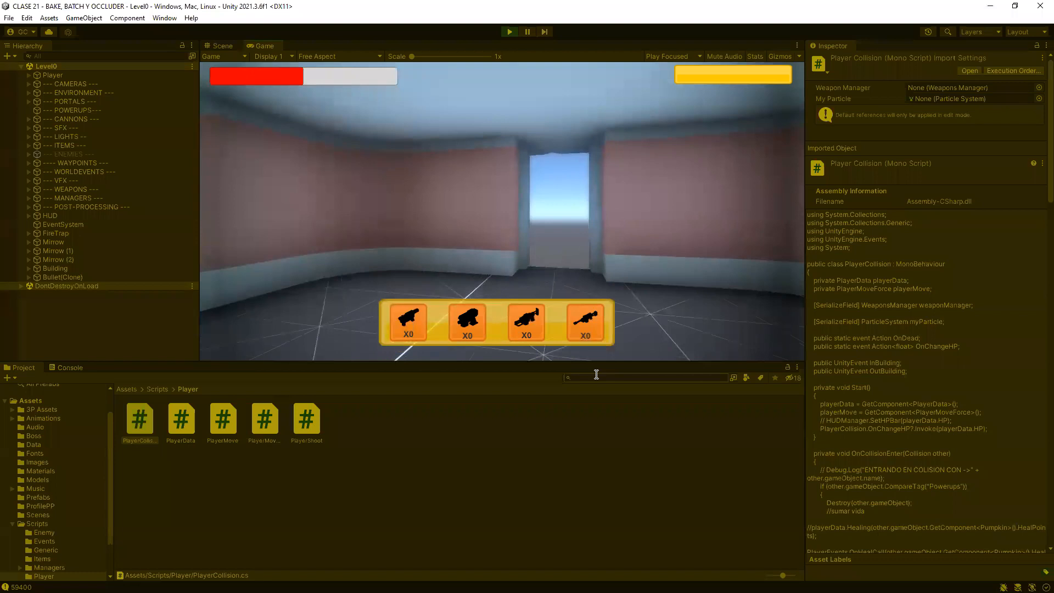
{"action": "key", "text": "w"}
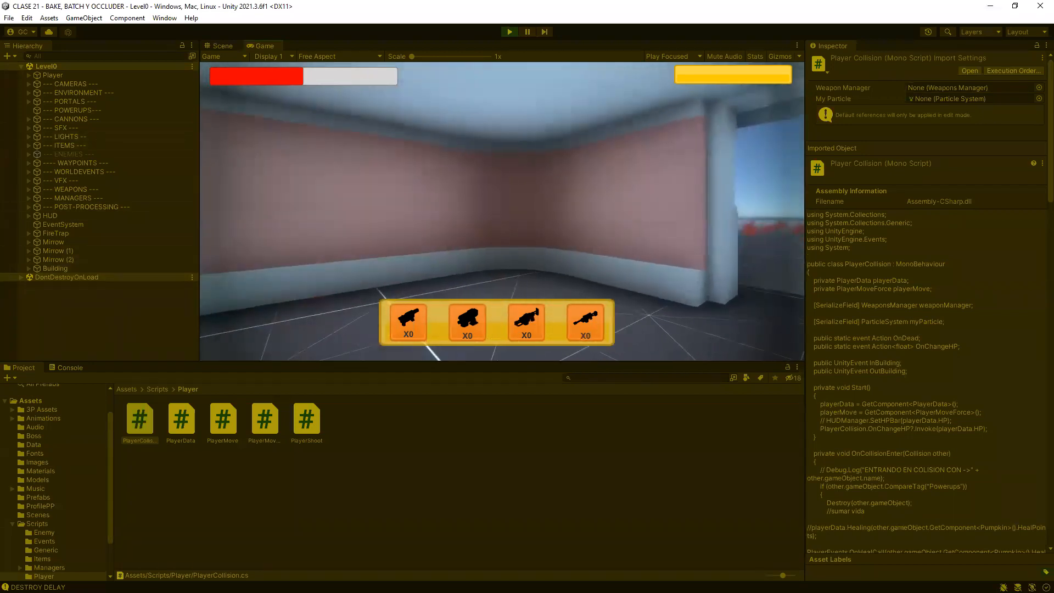
{"action": "key", "text": "w"}
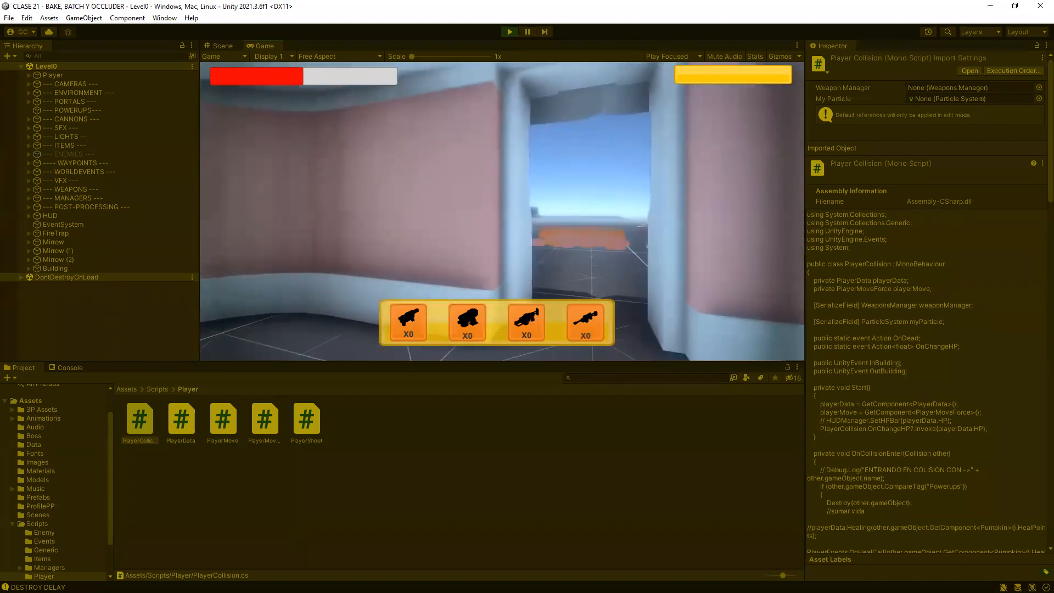
{"action": "key", "text": "w"}
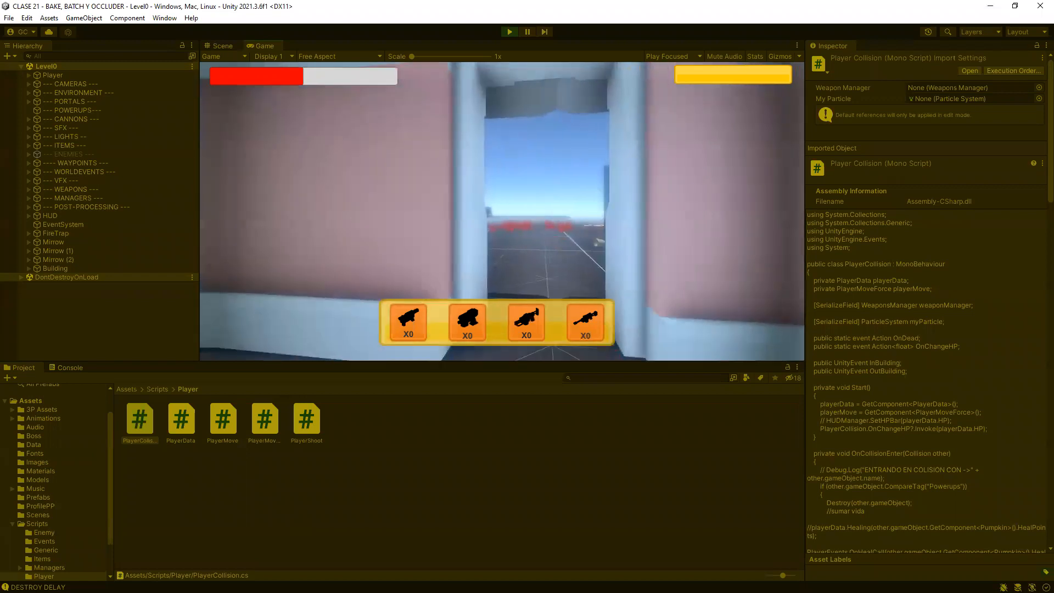
{"action": "key", "text": "w"}
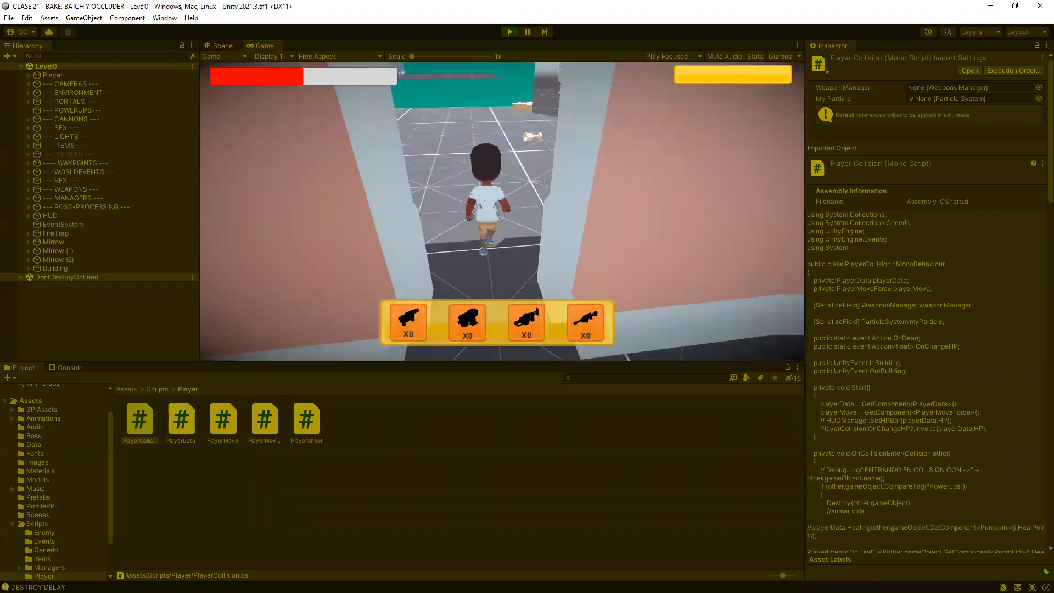
{"action": "key", "text": "w"}
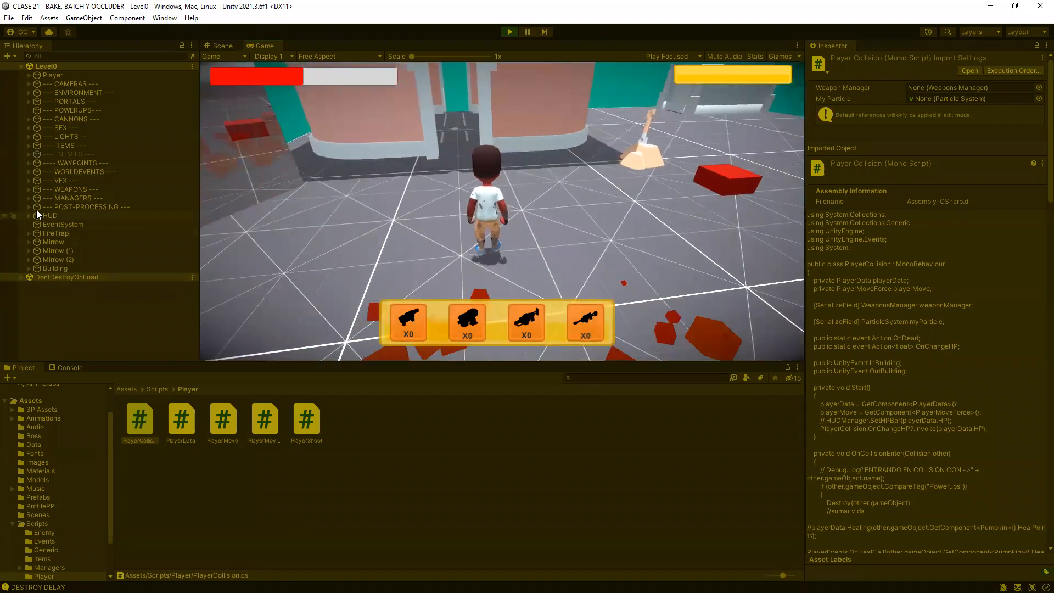
- Examine the components of CameraManager, Main Camera and Tactic Camera under CAMERAS, and of FP Camera under Player
{"action": "left_click", "coordinate": [28, 84]}
{"action": "left_click", "coordinate": [62, 93]}
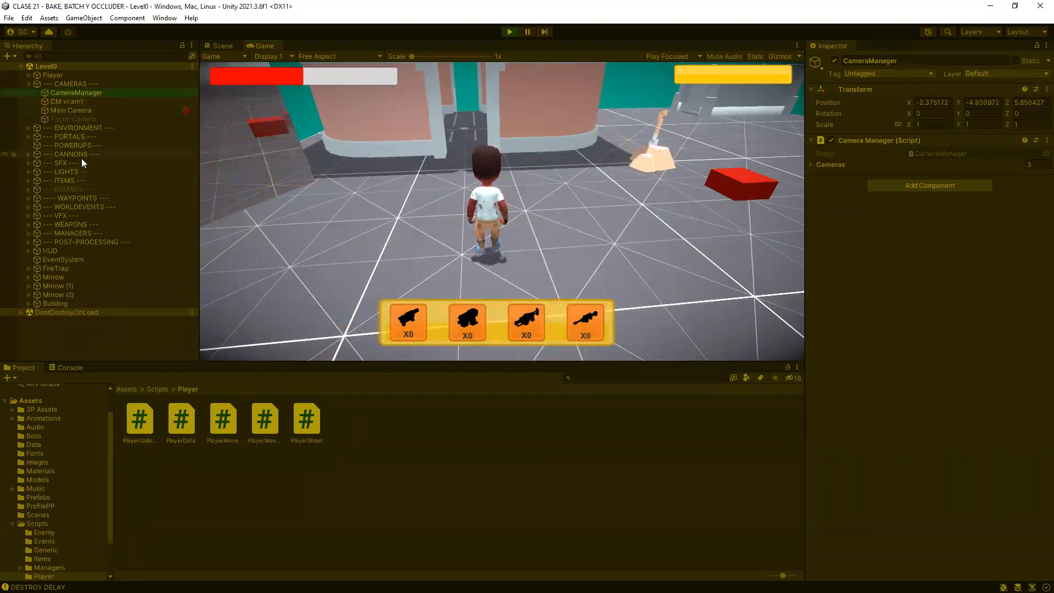
{"action": "left_click", "coordinate": [74, 109]}
{"action": "left_click", "coordinate": [72, 120]}
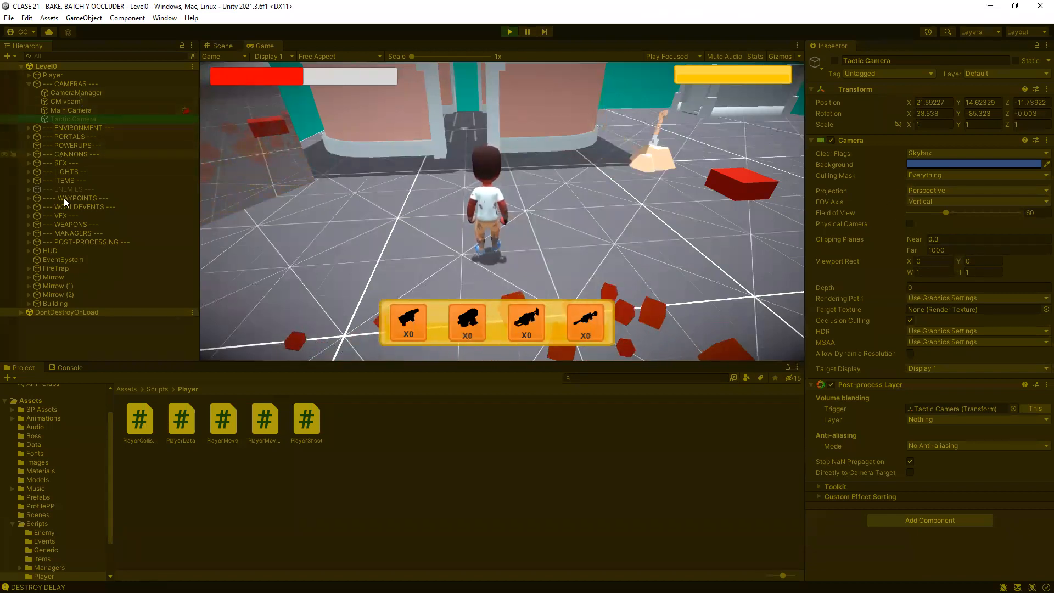
{"action": "left_click", "coordinate": [28, 76]}
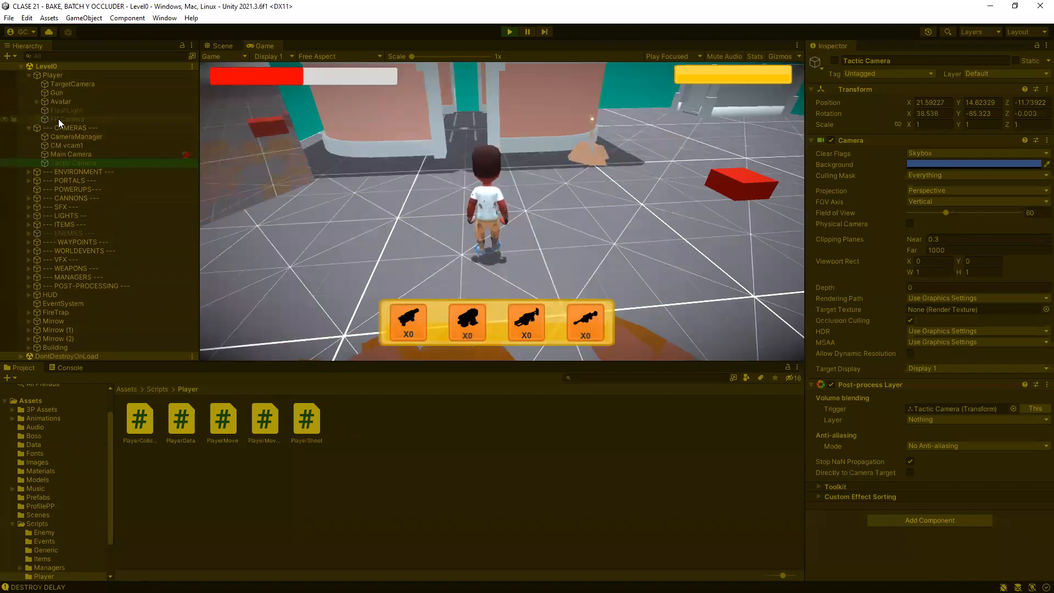
{"action": "left_click", "coordinate": [58, 119]}
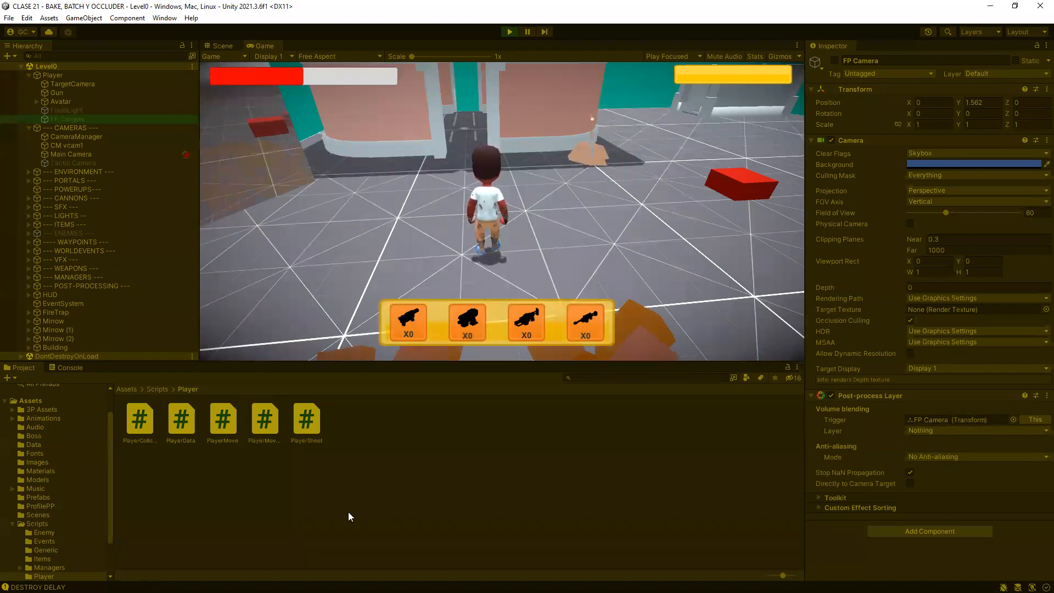
- Examine the post-process volumes GlobalPP, including its Color Grading override, and CameraPP under POST-PROCESSING
{"action": "scroll", "coordinate": [88, 516], "scroll_direction": "down", "scroll_amount": 3}
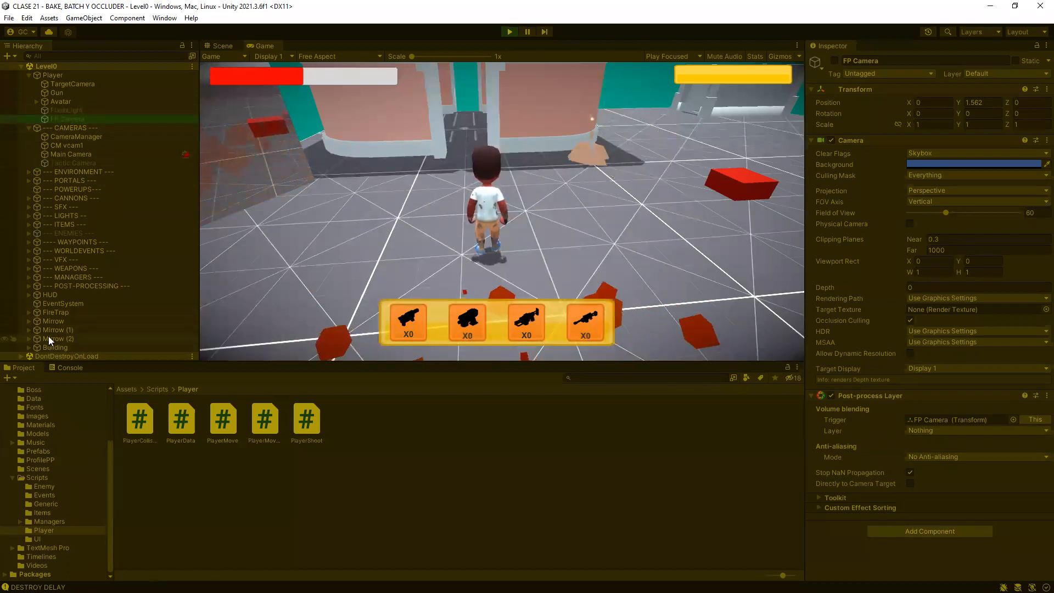
{"action": "left_click", "coordinate": [31, 288]}
{"action": "left_click", "coordinate": [27, 286]}
{"action": "left_click", "coordinate": [65, 294]}
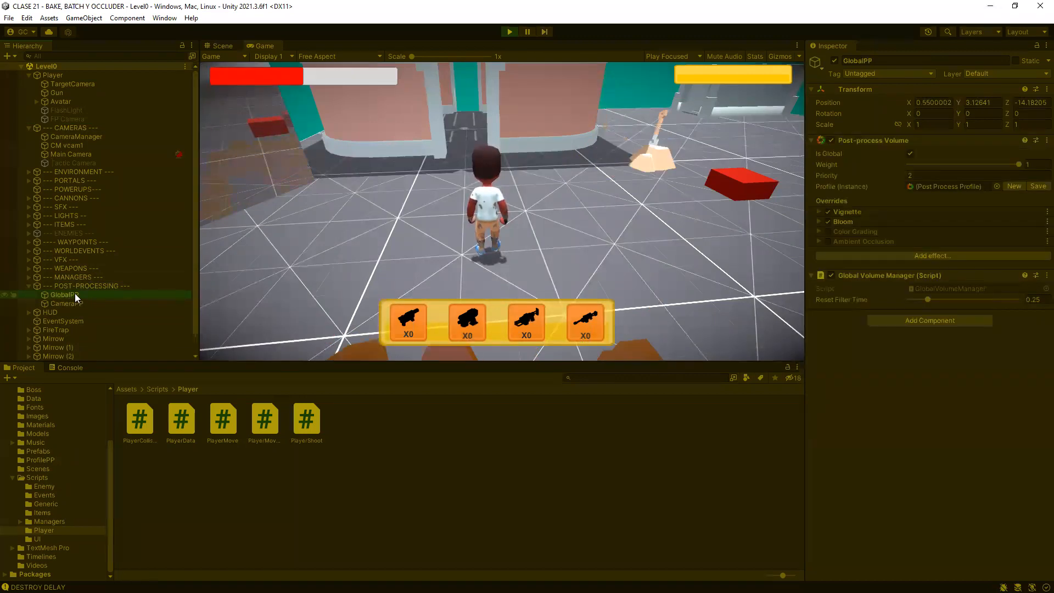
{"action": "left_click", "coordinate": [818, 232]}
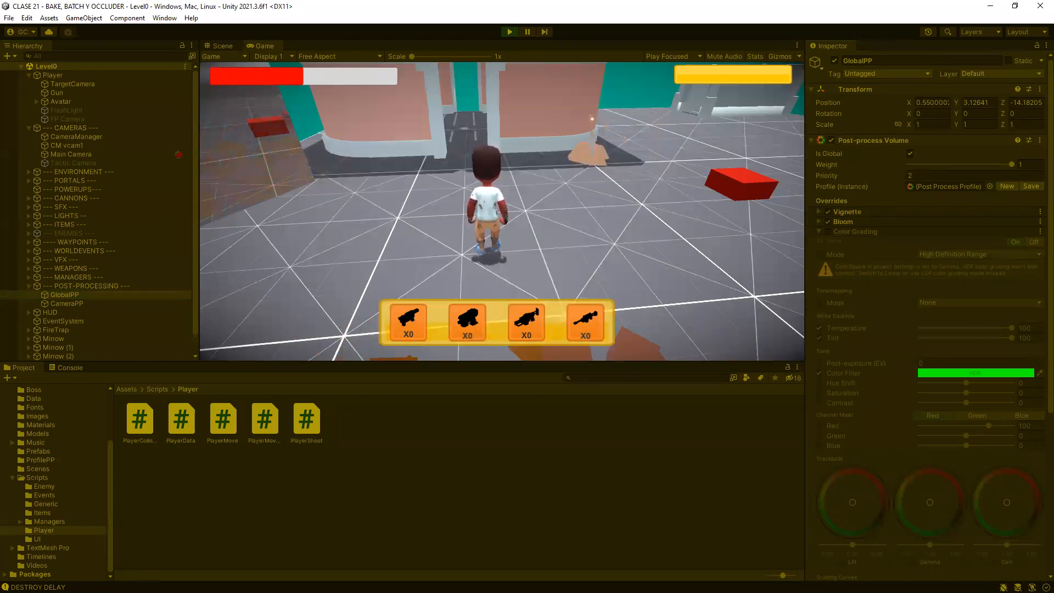
{"action": "left_click", "coordinate": [70, 303]}
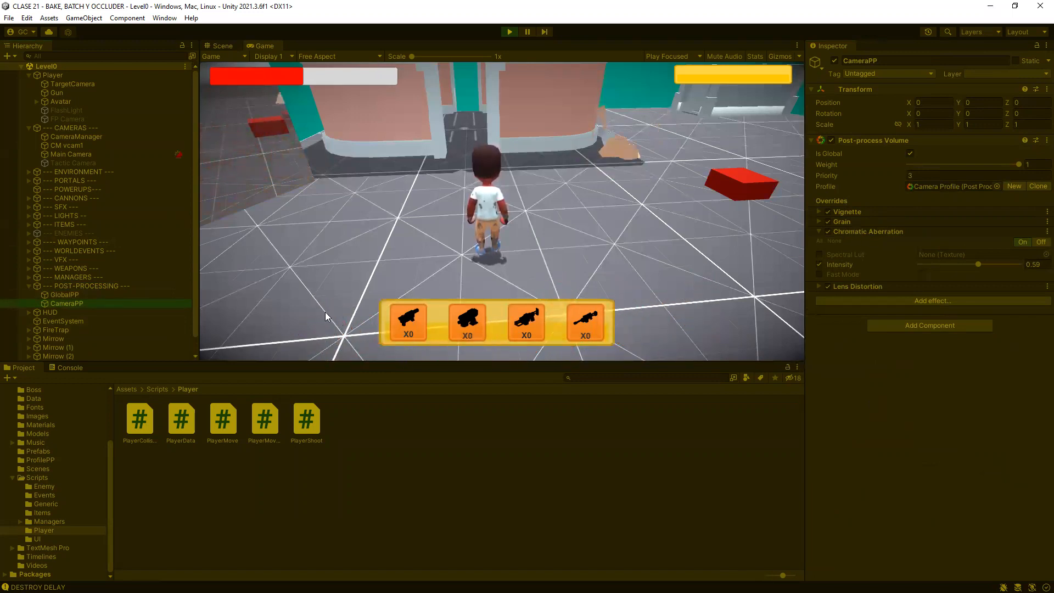
{"action": "scroll", "coordinate": [82, 328], "scroll_direction": "down", "scroll_amount": 1}
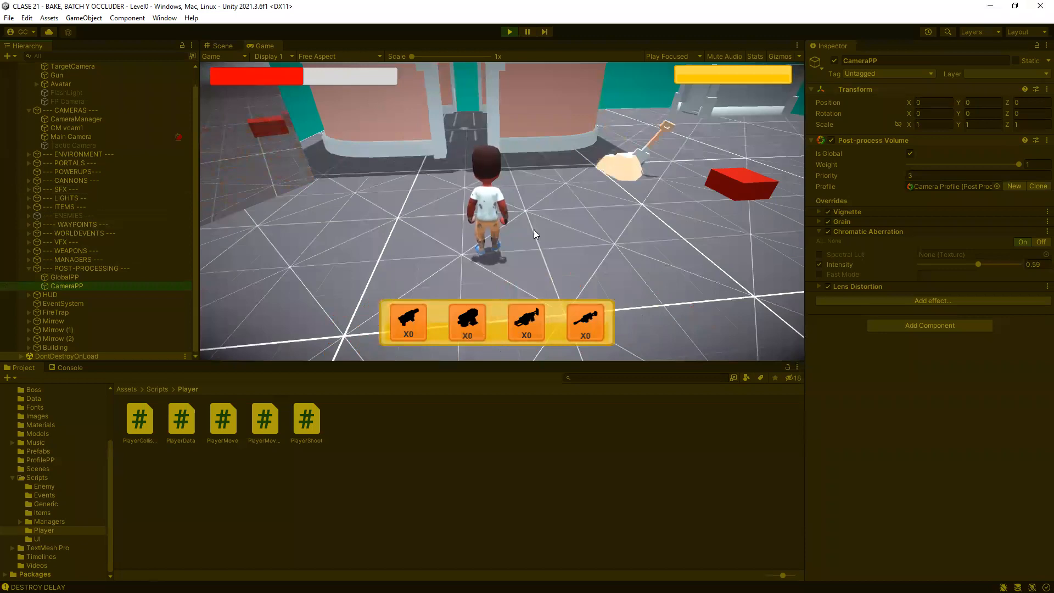
- Restart the game to check the camera switch on entering the building, and exit play mode
{"action": "left_click", "coordinate": [510, 32]}
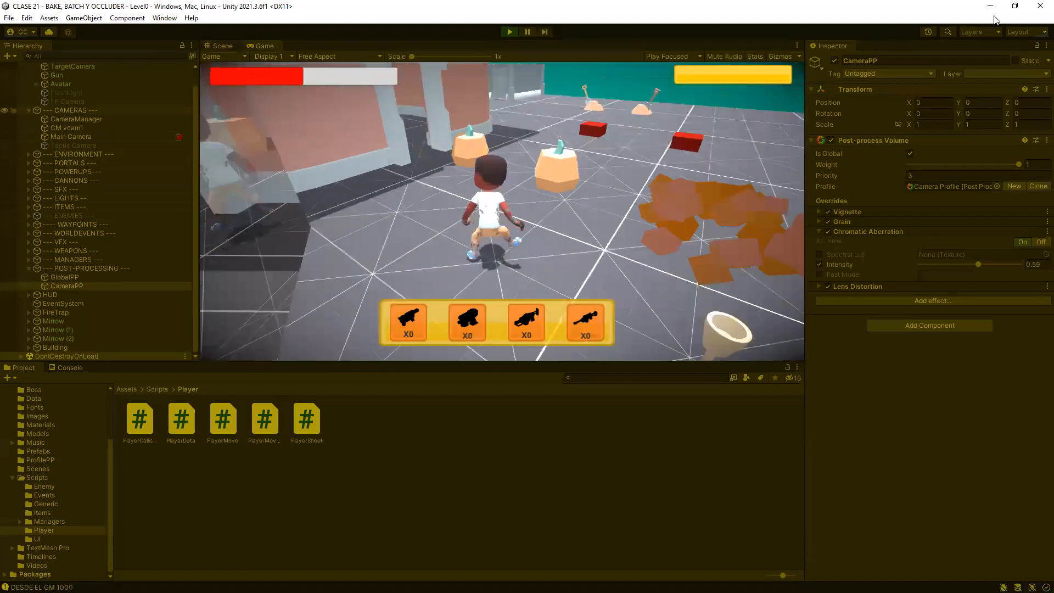
{"action": "key", "text": "w"}
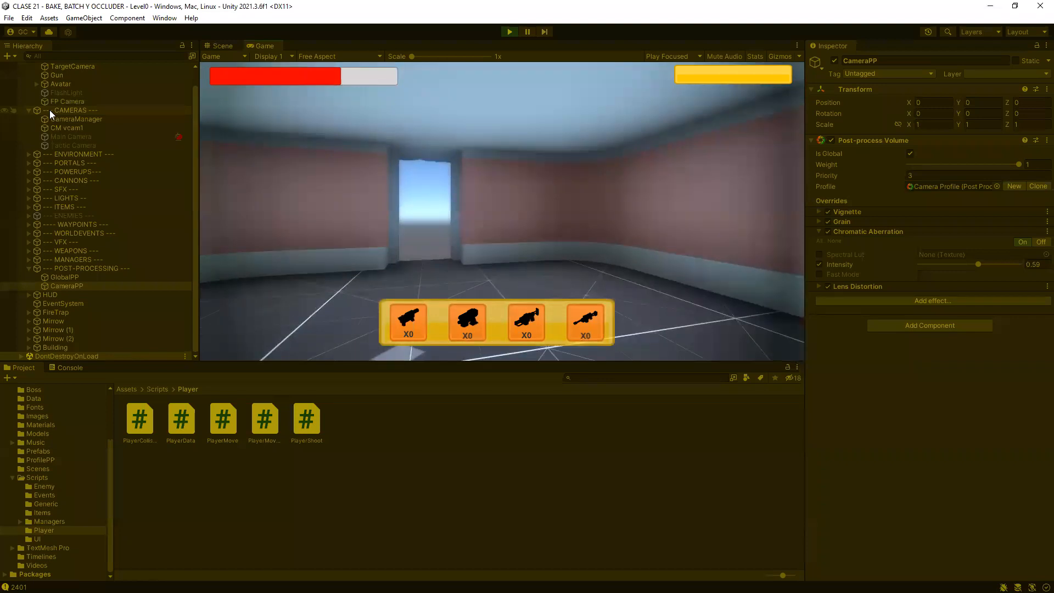
{"action": "left_click", "coordinate": [504, 33]}
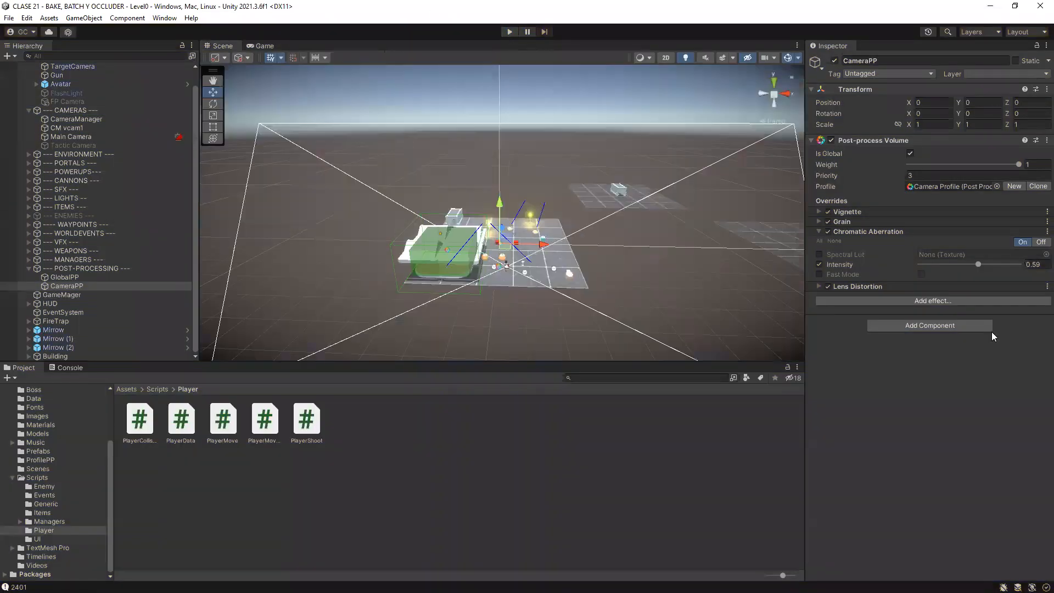
- Switch to Visual Studio Code and locate the Building trigger checks in PlayerCollision.cs
{"action": "key", "text": "alt+Tab"}
{"action": "scroll", "coordinate": [484, 360], "scroll_direction": "down", "scroll_amount": 7}
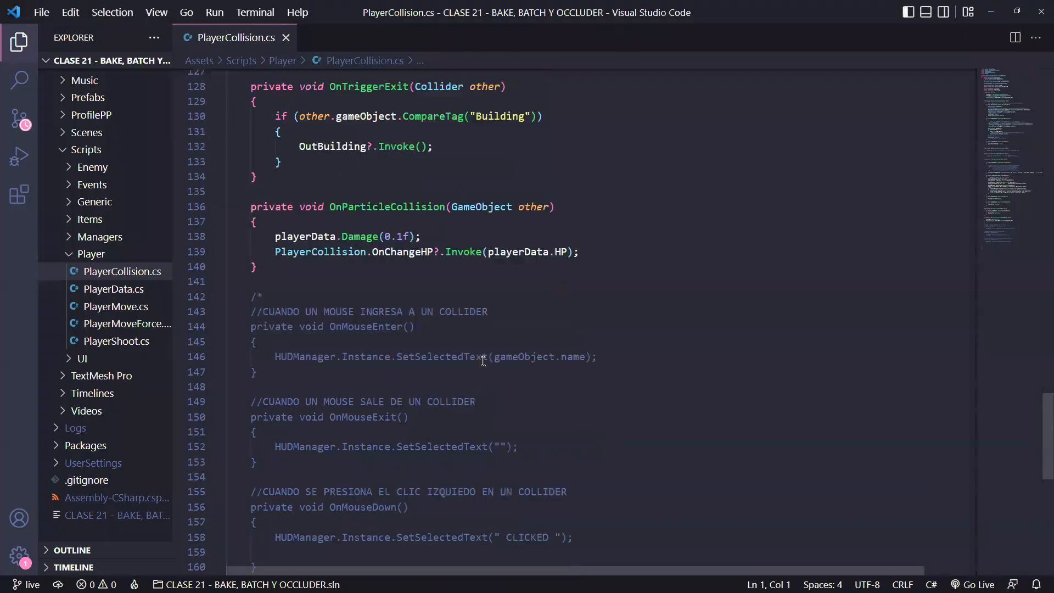
{"action": "scroll", "coordinate": [489, 357], "scroll_direction": "up", "scroll_amount": 5}
{"action": "scroll", "coordinate": [496, 330], "scroll_direction": "up", "scroll_amount": 3}
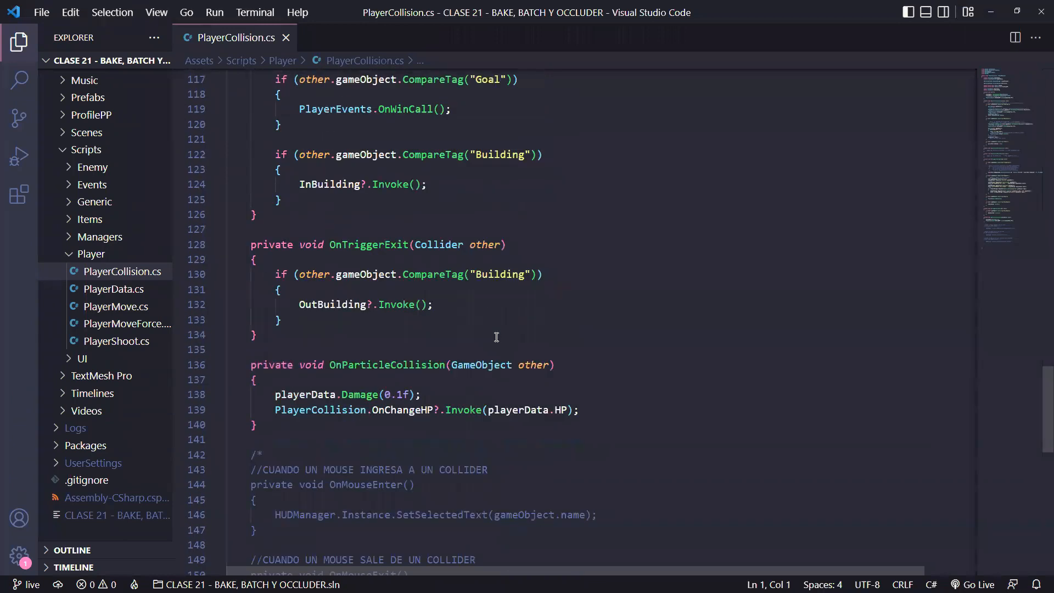
{"action": "scroll", "coordinate": [491, 395], "scroll_direction": "up", "scroll_amount": 2}
{"action": "scroll", "coordinate": [484, 376], "scroll_direction": "up", "scroll_amount": 3}
{"action": "left_click", "coordinate": [459, 371]}
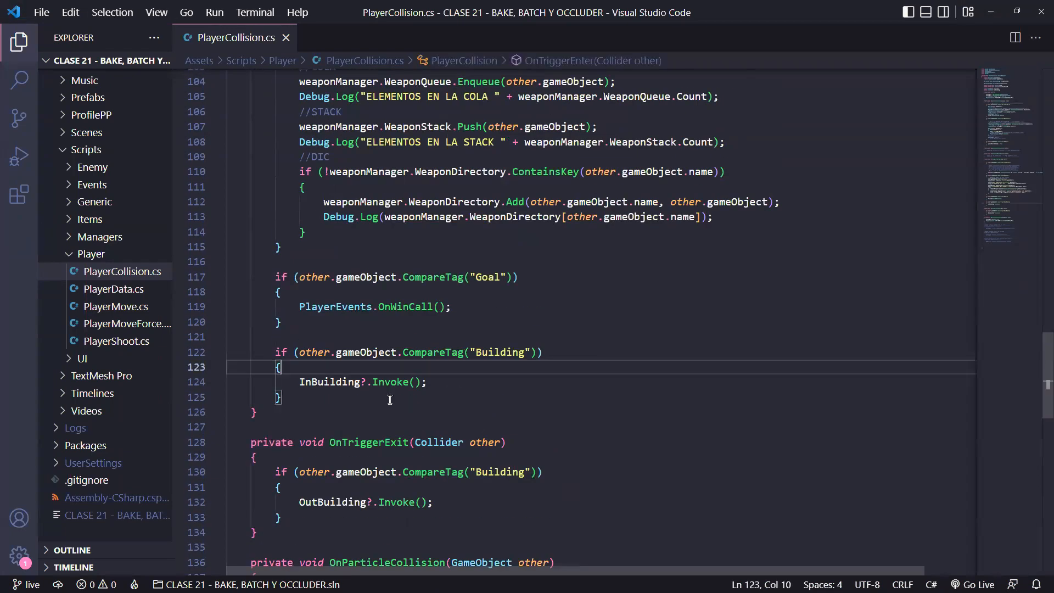
- Examine the Building tag condition with its InBuilding call in OnTriggerEnter, and the OutBuilding call in OnTriggerExit
{"action": "left_click_drag", "start_coordinate": [264, 355], "coordinate": [543, 353]}
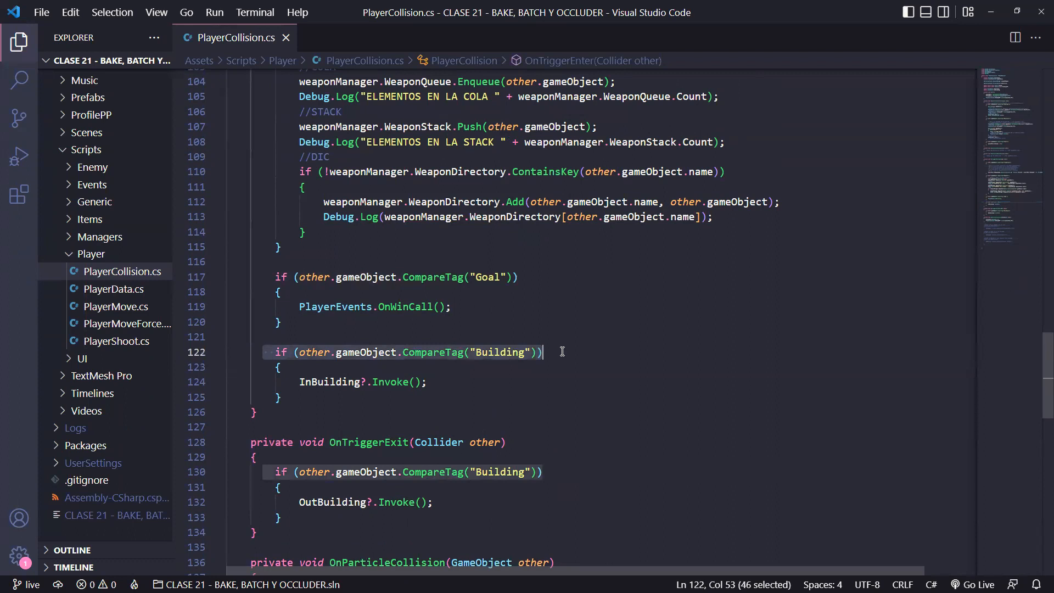
{"action": "left_click", "coordinate": [551, 347]}
{"action": "left_click_drag", "start_coordinate": [471, 352], "coordinate": [530, 352]}
{"action": "left_click", "coordinate": [355, 381]}
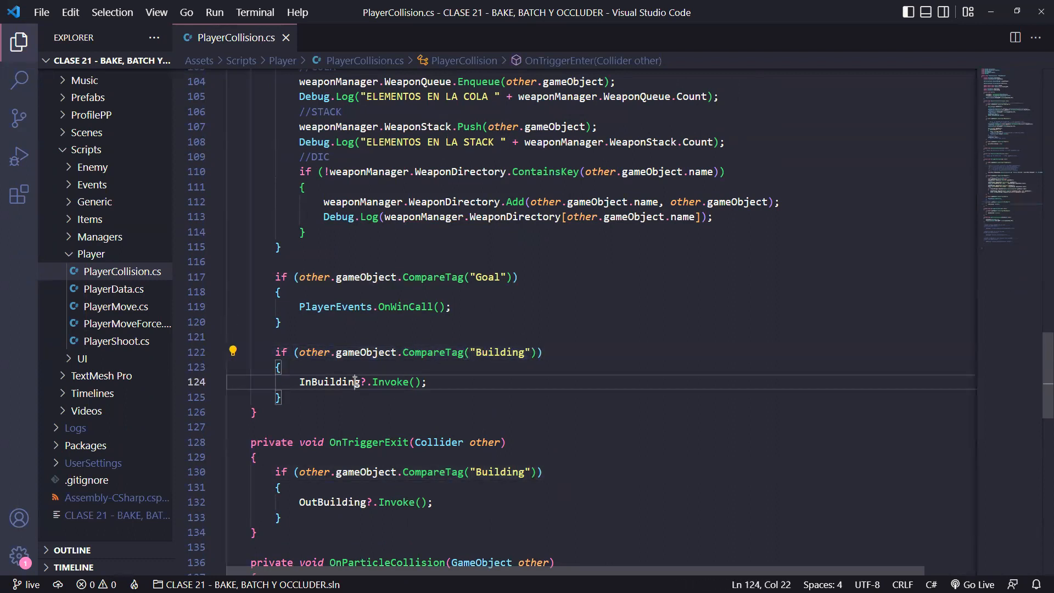
{"action": "left_click", "coordinate": [281, 501]}
{"action": "left_click_drag", "start_coordinate": [291, 501], "coordinate": [388, 501]}
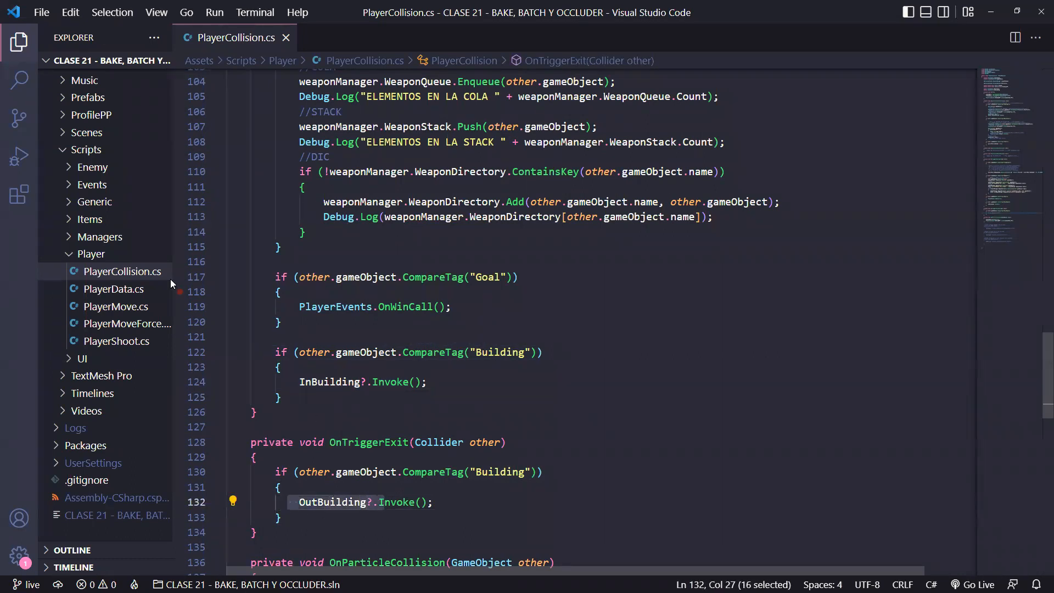
- Find and examine the InBuilding and OutBuilding UnityEvent declarations near the beginning of the PlayerCollision class
{"action": "scroll", "coordinate": [372, 229], "scroll_direction": "up", "scroll_amount": 3}
{"action": "scroll", "coordinate": [373, 229], "scroll_direction": "up", "scroll_amount": 18}
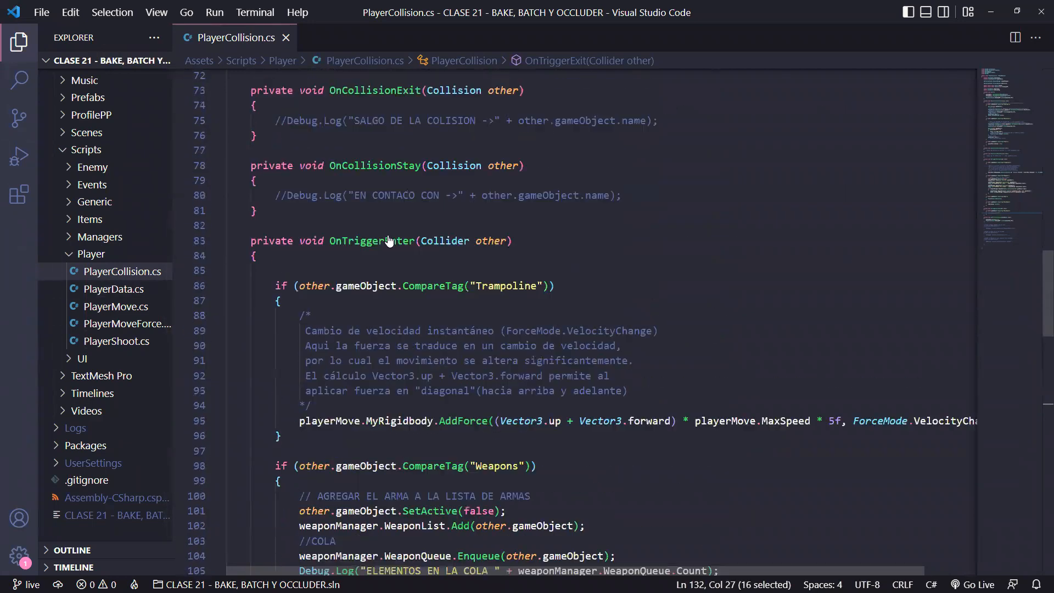
{"action": "scroll", "coordinate": [389, 240], "scroll_direction": "up", "scroll_amount": 10}
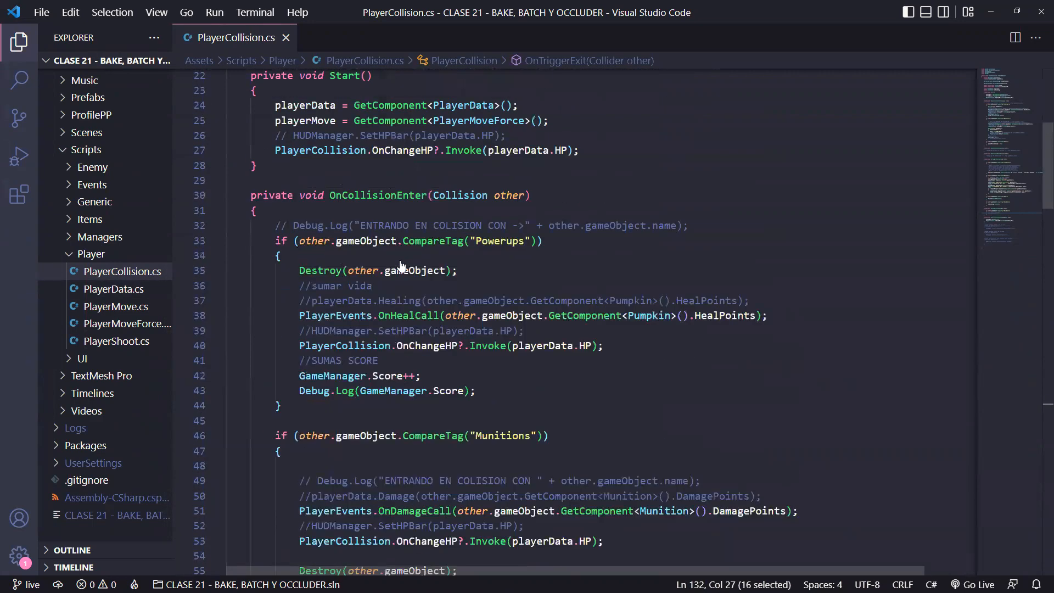
{"action": "scroll", "coordinate": [483, 254], "scroll_direction": "down", "scroll_amount": 5}
{"action": "scroll", "coordinate": [486, 257], "scroll_direction": "up", "scroll_amount": 5}
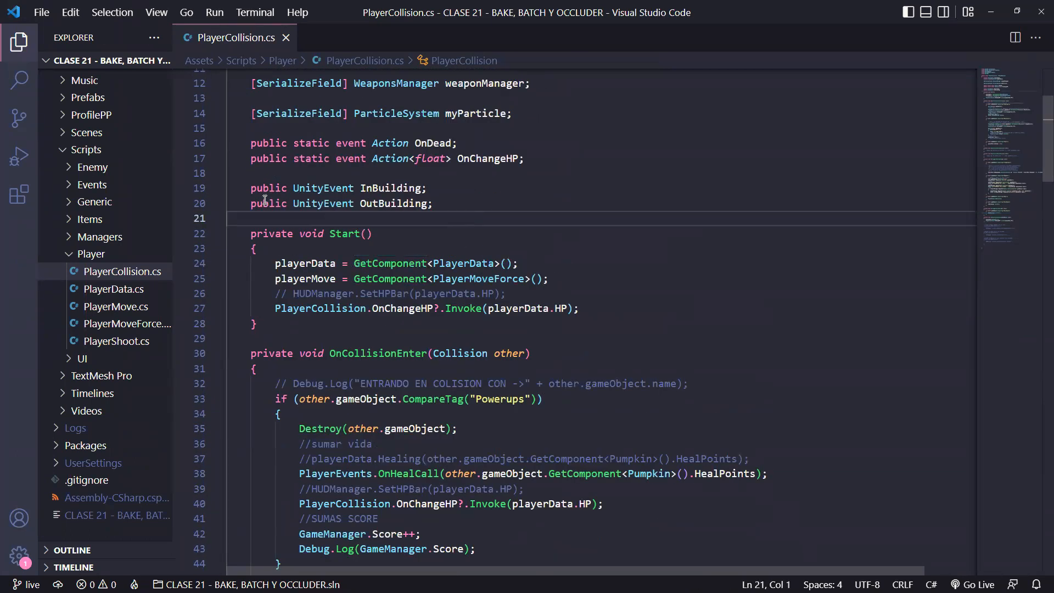
{"action": "left_click_drag", "start_coordinate": [245, 188], "coordinate": [392, 188]}
{"action": "left_click_drag", "start_coordinate": [454, 209], "coordinate": [454, 201]}
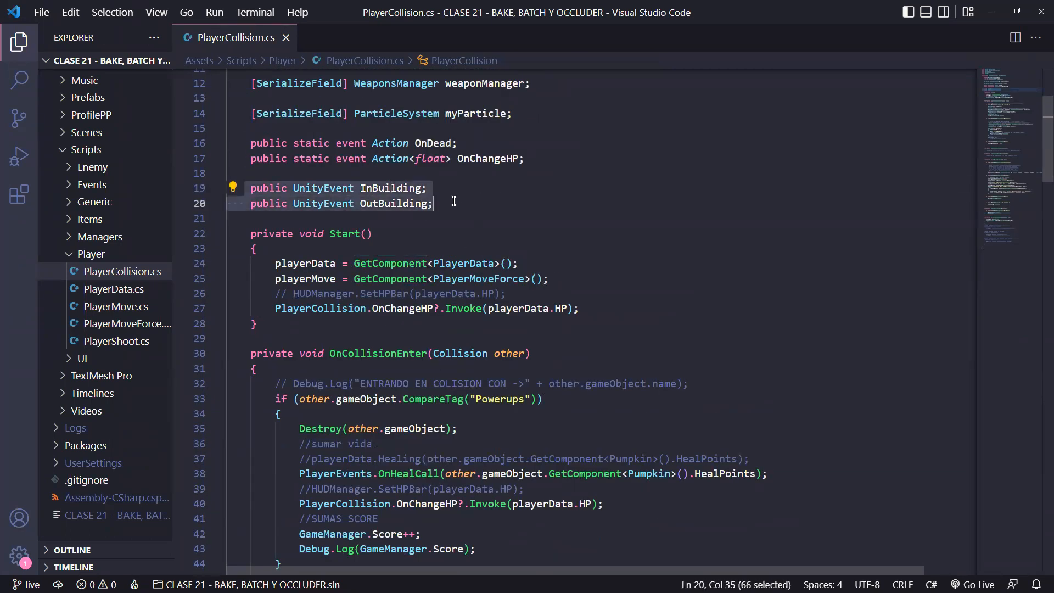
{"action": "left_click", "coordinate": [435, 189]}
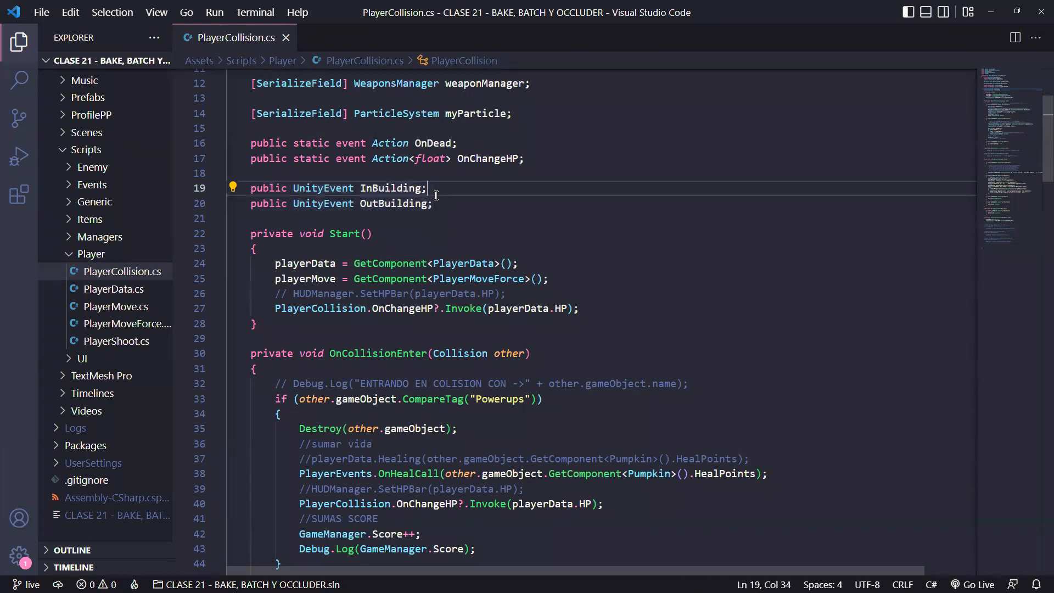
- Switch to Unity and examine the In Building and Out Building events in the Player's Player Collision script component
{"action": "key", "text": "alt+Tab"}
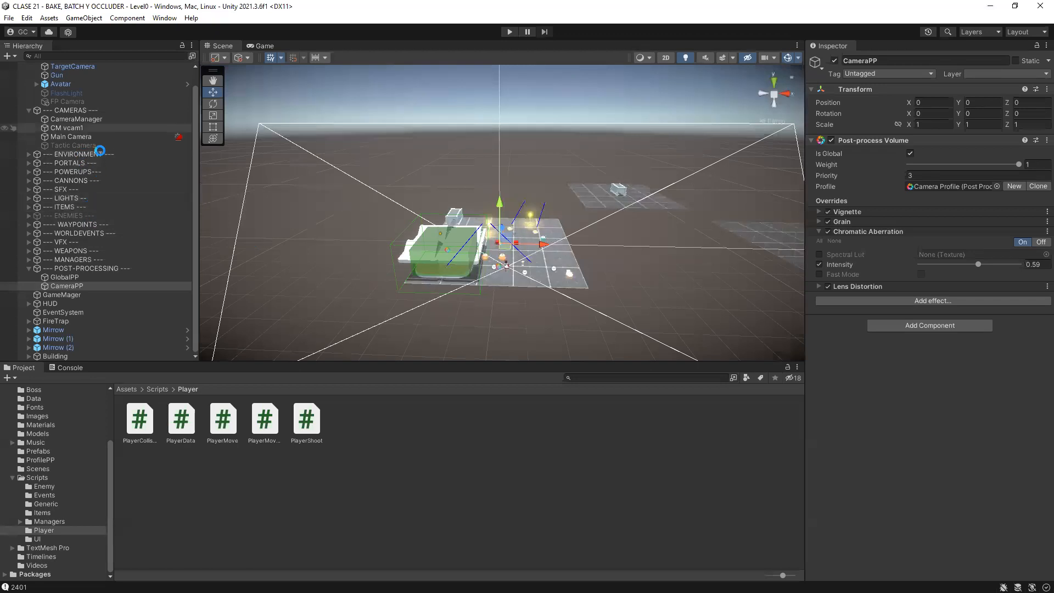
{"action": "scroll", "coordinate": [103, 127], "scroll_direction": "up", "scroll_amount": 1}
{"action": "left_click", "coordinate": [52, 76]}
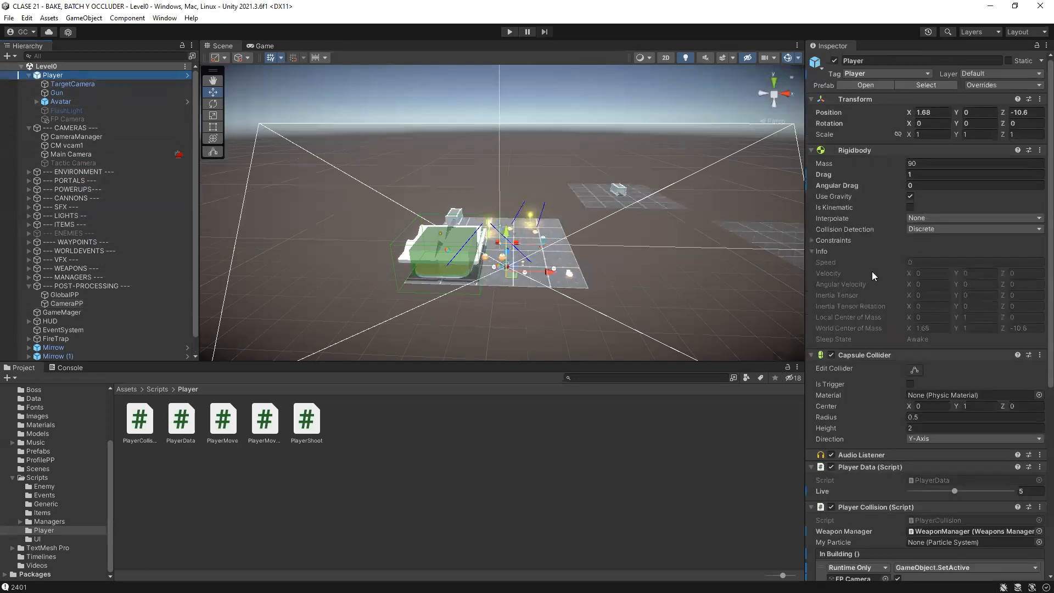
{"action": "scroll", "coordinate": [878, 275], "scroll_direction": "down", "scroll_amount": 10}
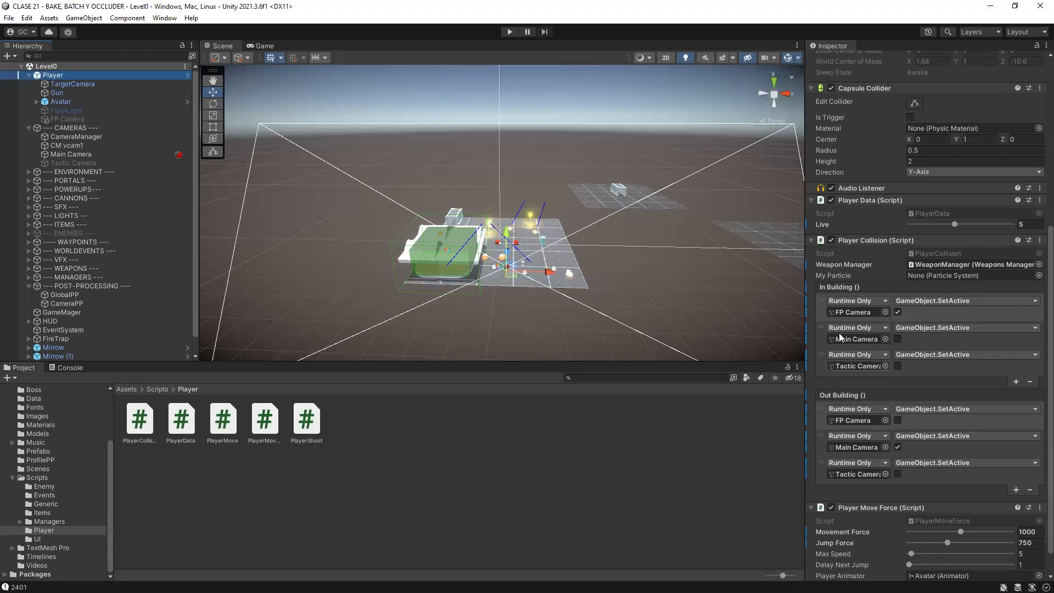
- Return to Visual Studio Code and review the UnityEvent declarations and the collision methods of PlayerCollision.cs again
{"action": "key", "text": "alt+Tab"}
{"action": "scroll", "coordinate": [406, 357], "scroll_direction": "down", "scroll_amount": 7}
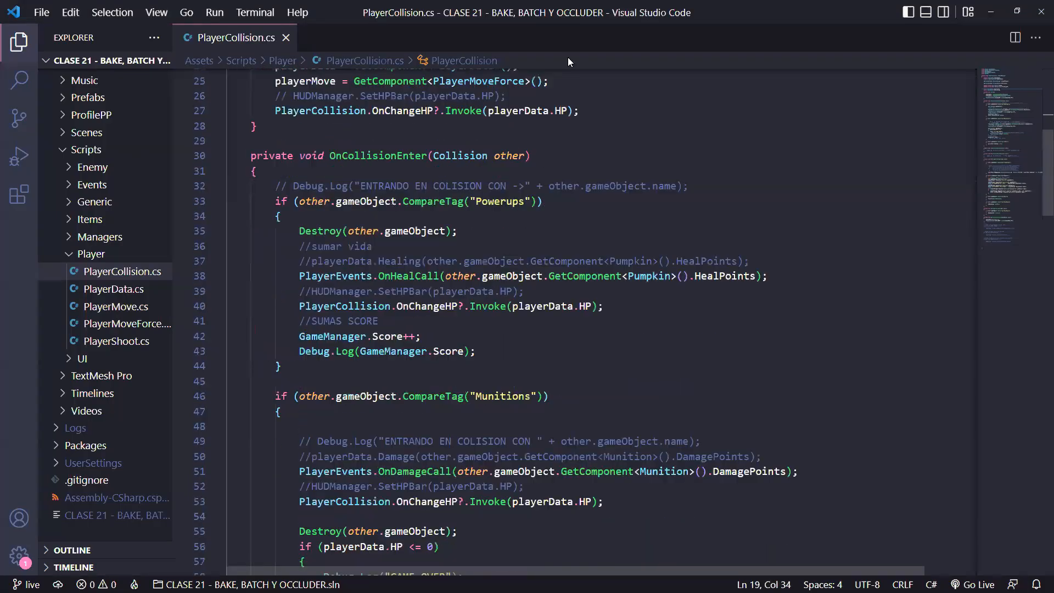
{"action": "scroll", "coordinate": [510, 312], "scroll_direction": "up", "scroll_amount": 7}
{"action": "left_click_drag", "start_coordinate": [514, 205], "coordinate": [317, 188]}
{"action": "scroll", "coordinate": [329, 329], "scroll_direction": "down", "scroll_amount": 13}
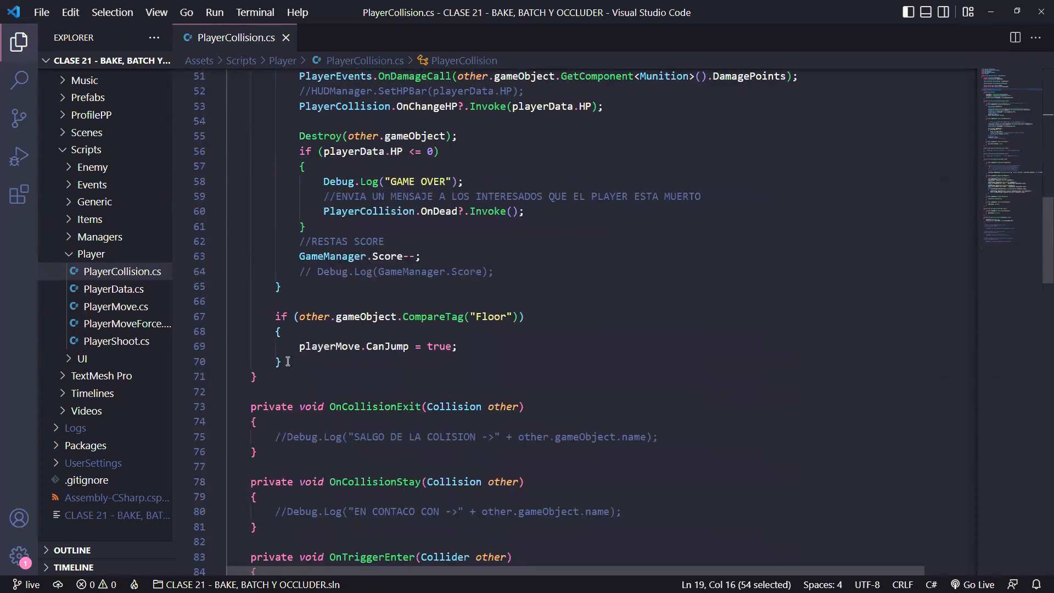
{"action": "left_click_drag", "start_coordinate": [323, 349], "coordinate": [473, 329]}
- Switch back to Unity, get close to the lamp posts in the scene, and select the LightPost object
{"action": "key", "text": "alt+Tab"}
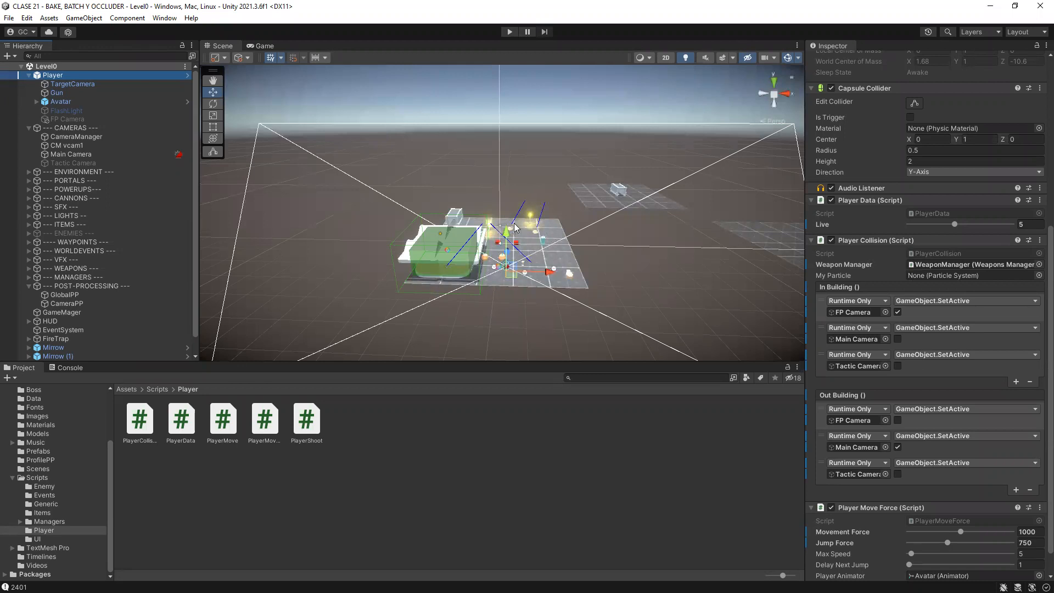
{"action": "scroll", "coordinate": [516, 227], "scroll_direction": "up", "scroll_amount": 4}
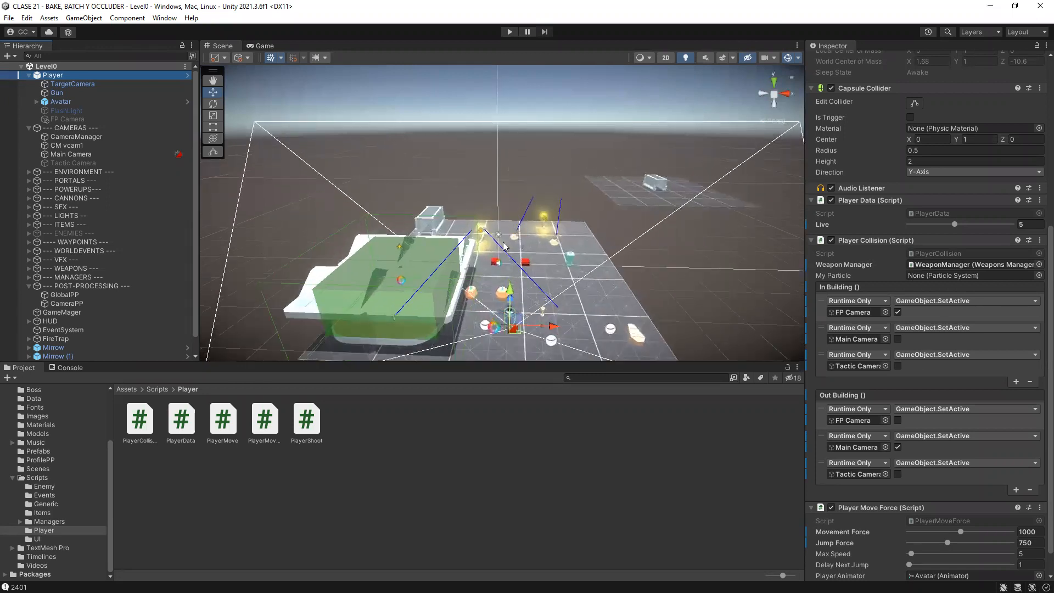
{"action": "scroll", "coordinate": [506, 245], "scroll_direction": "up", "scroll_amount": 2}
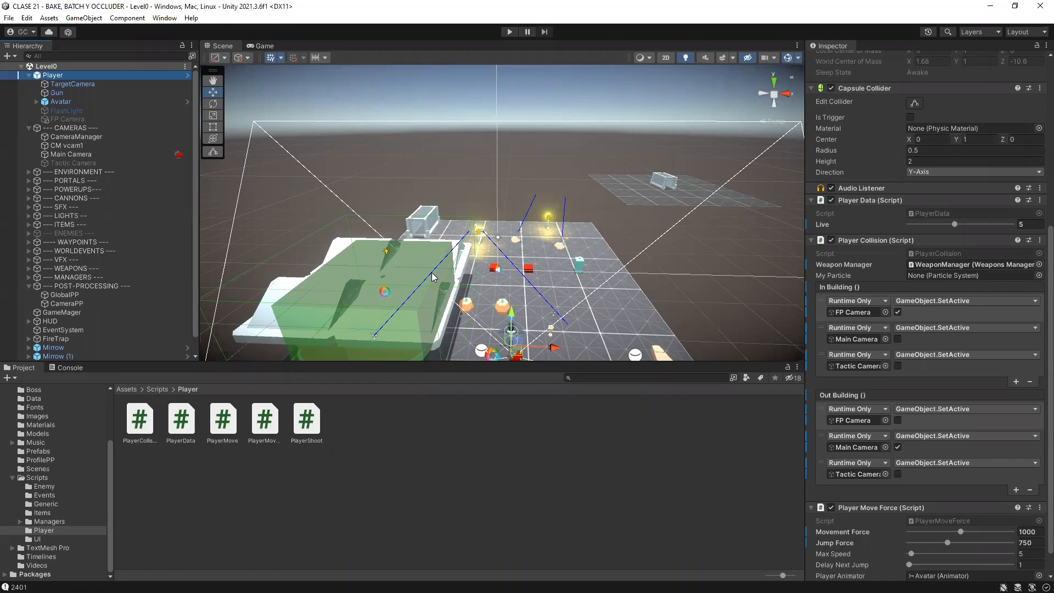
{"action": "scroll", "coordinate": [578, 137], "scroll_direction": "up", "scroll_amount": 2}
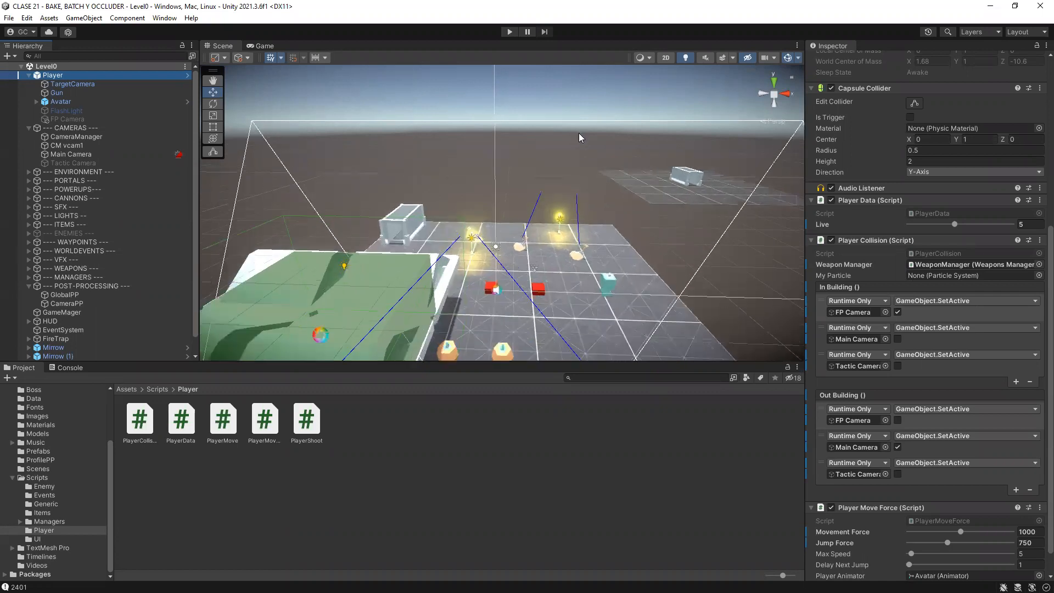
{"action": "scroll", "coordinate": [579, 137], "scroll_direction": "up", "scroll_amount": 4}
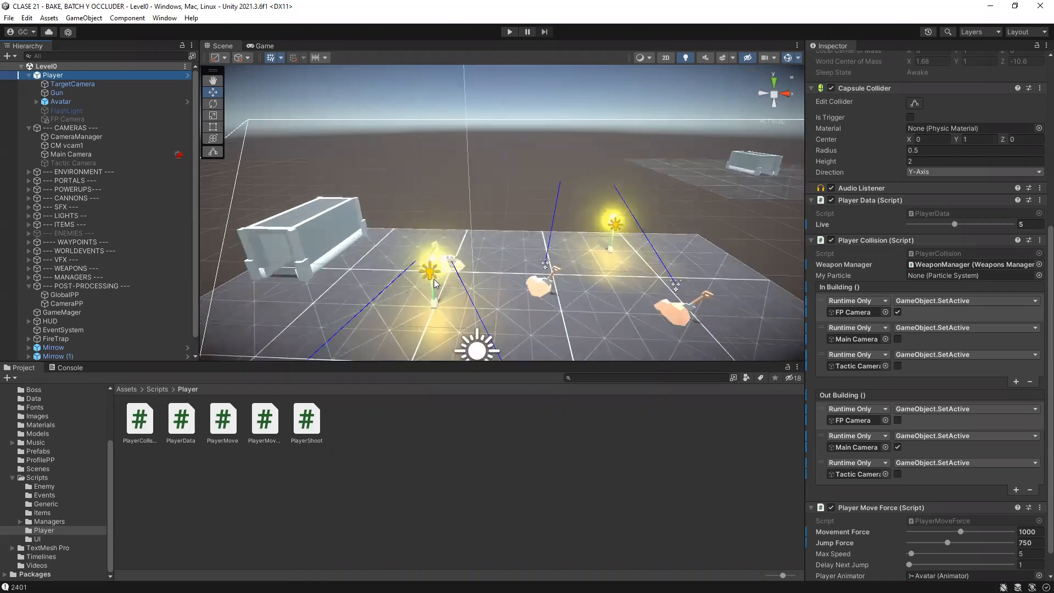
{"action": "left_click", "coordinate": [431, 282]}
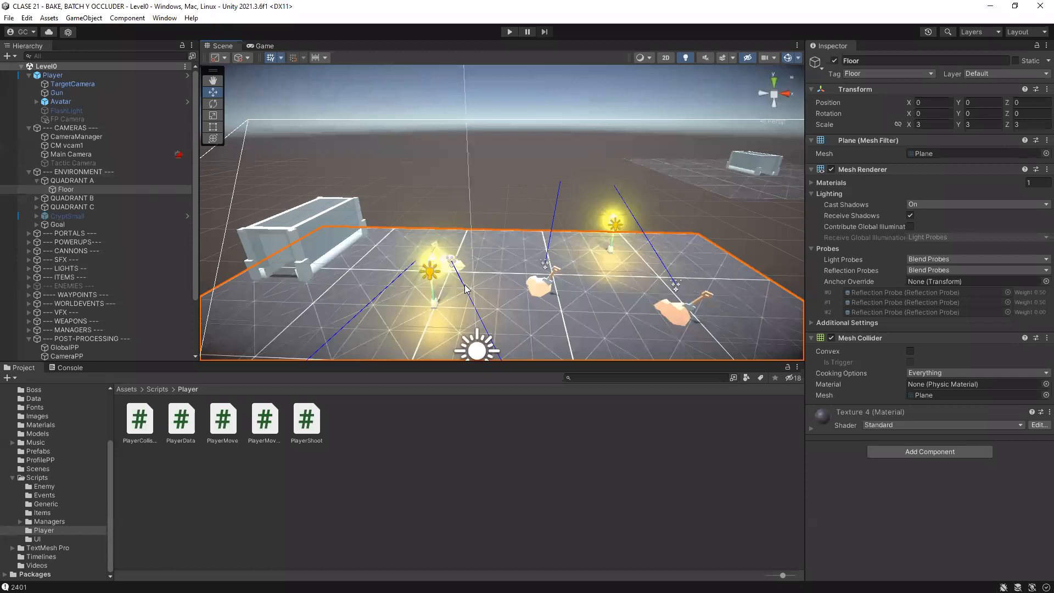
{"action": "left_click", "coordinate": [443, 269]}
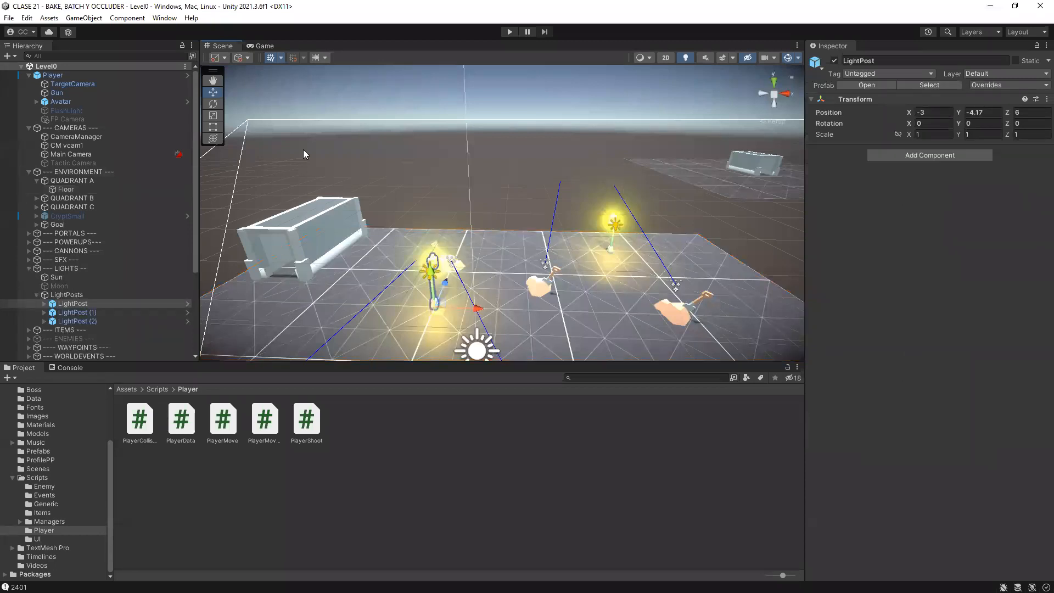
- Open the Light Explorer and dock it beside the Console
{"action": "left_click", "coordinate": [165, 18]}
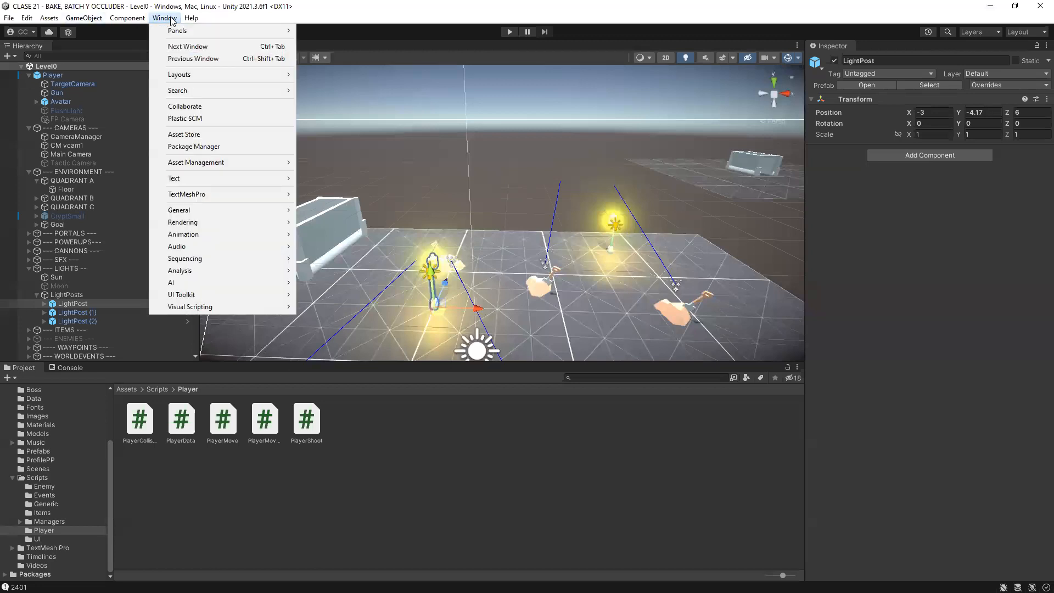
{"action": "mouse_move", "coordinate": [197, 245]}
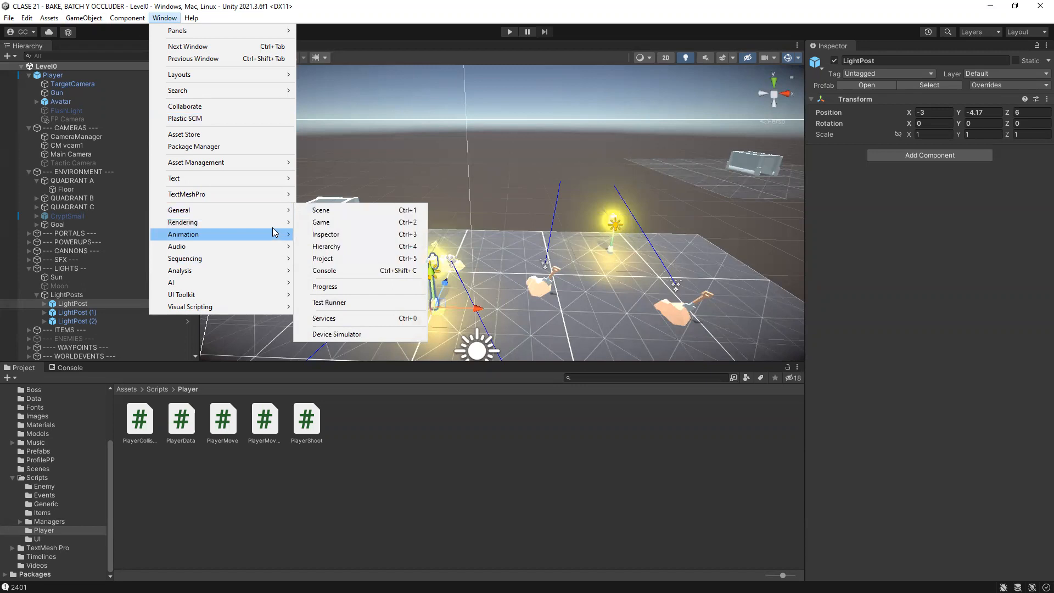
{"action": "mouse_move", "coordinate": [281, 222]}
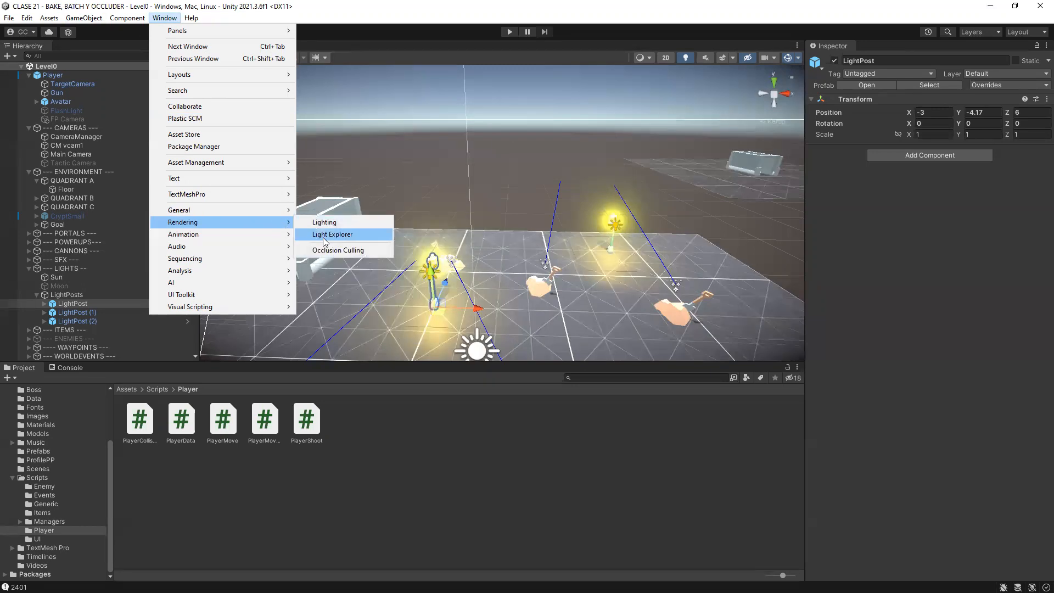
{"action": "left_click", "coordinate": [331, 235]}
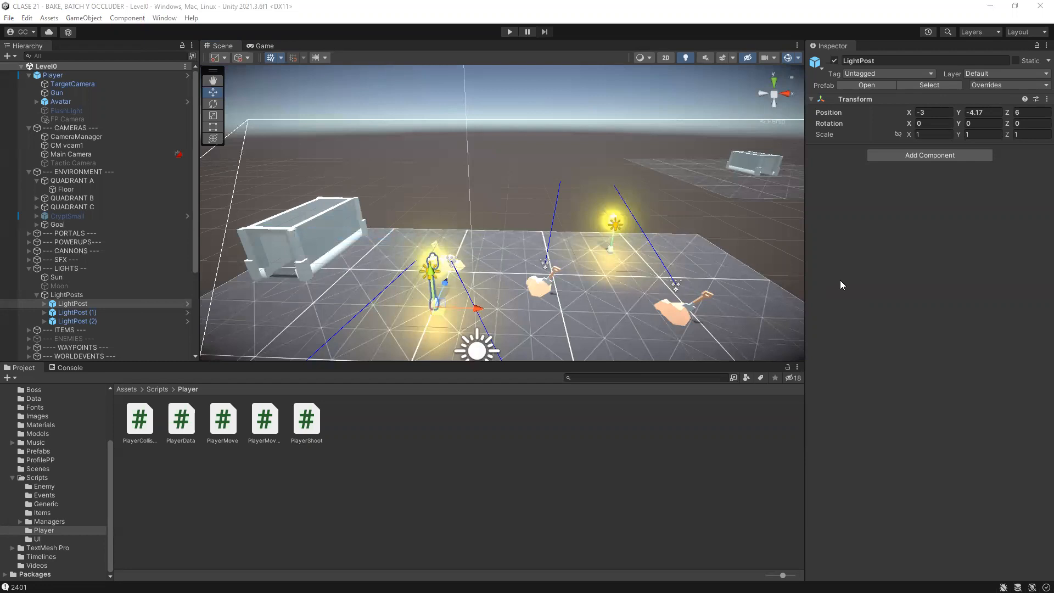
{"action": "left_click_drag", "start_coordinate": [321, 182], "coordinate": [122, 375]}
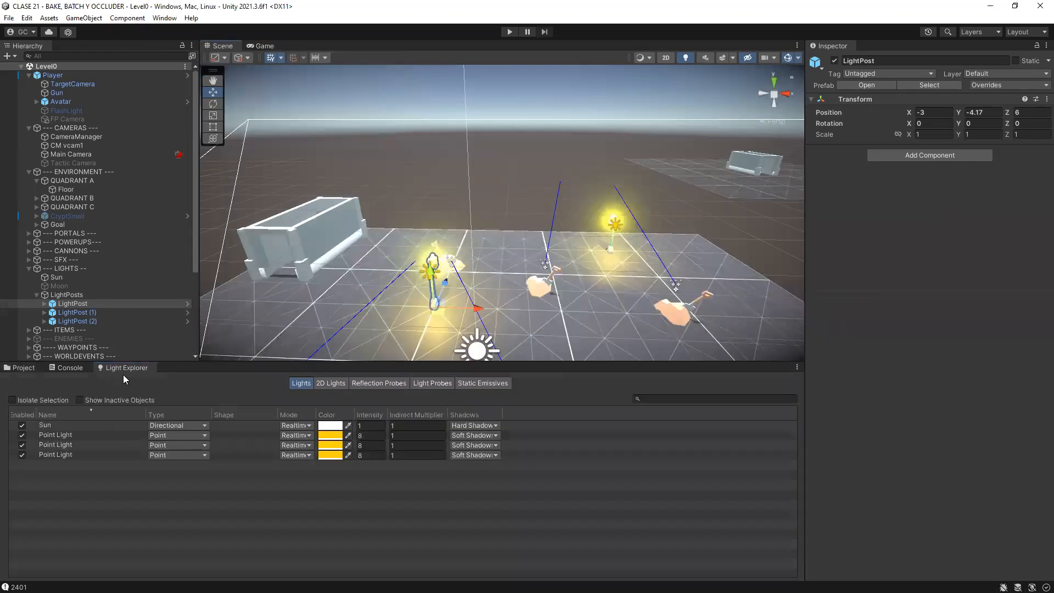
{"action": "left_click", "coordinate": [1011, 33]}
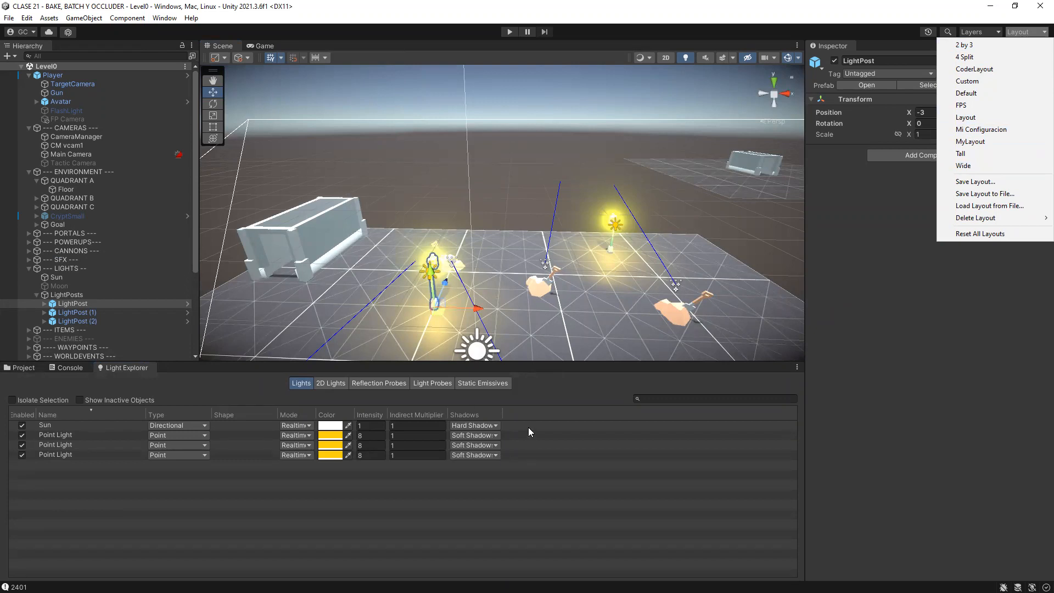
{"action": "left_click", "coordinate": [181, 505]}
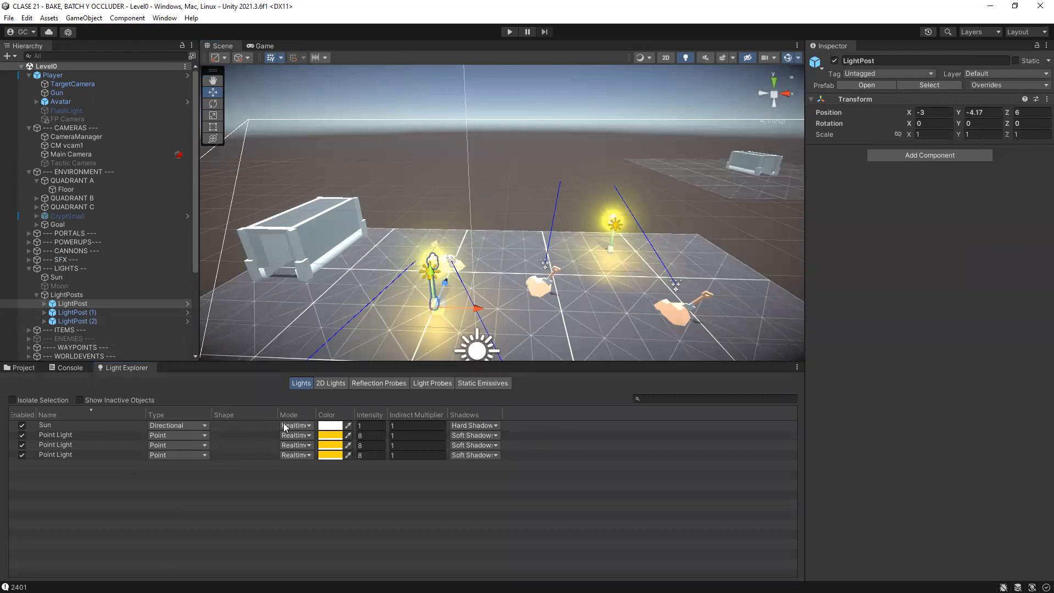
{"action": "key", "text": "ctrl+0"}
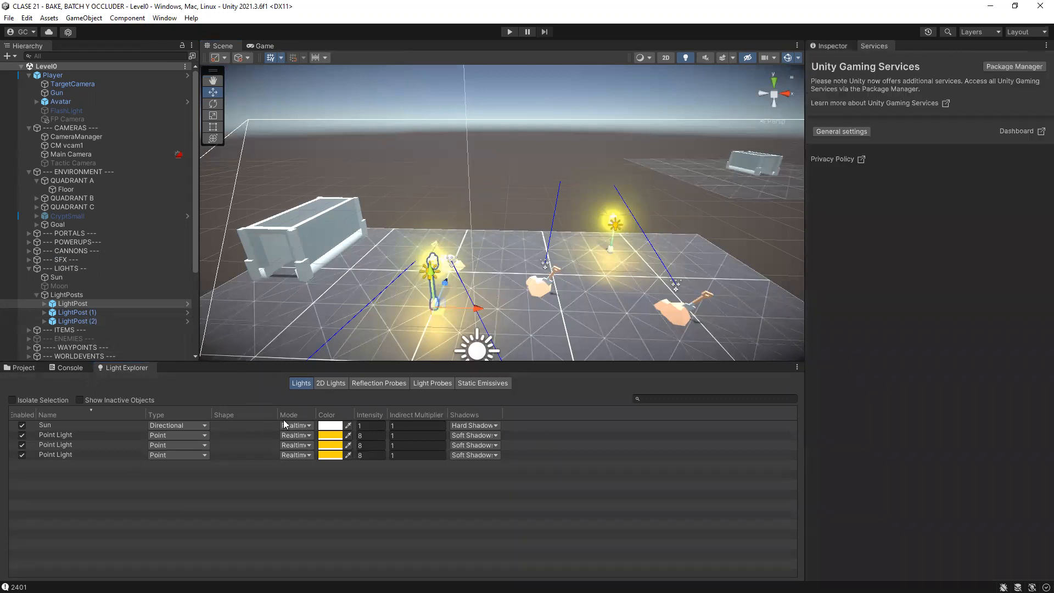
{"action": "left_click", "coordinate": [831, 45]}
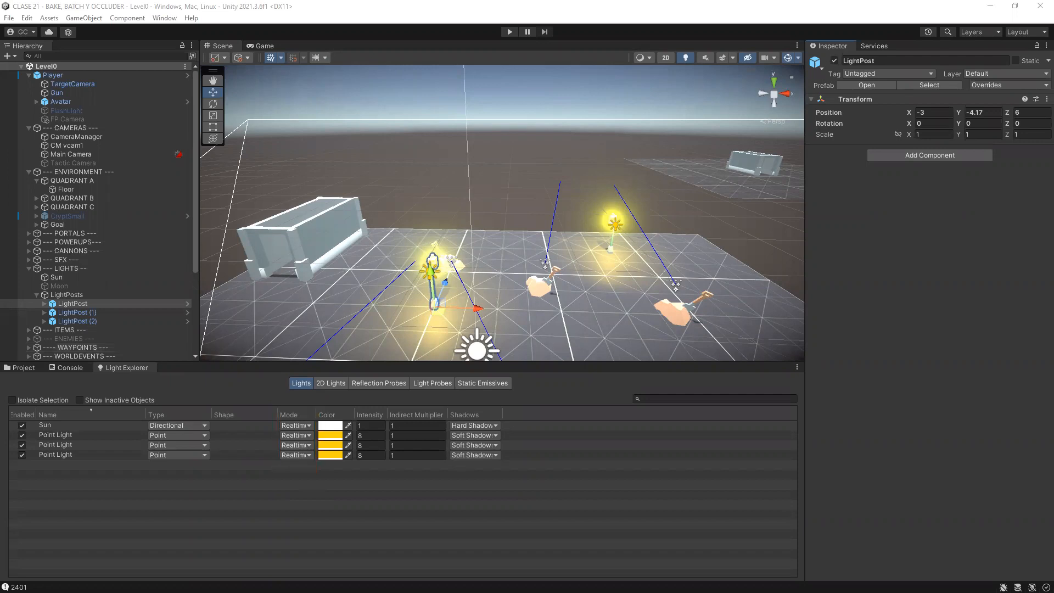
- Set the mode of all three point lights to Baked in the Light Explorer
{"action": "left_click", "coordinate": [295, 436]}
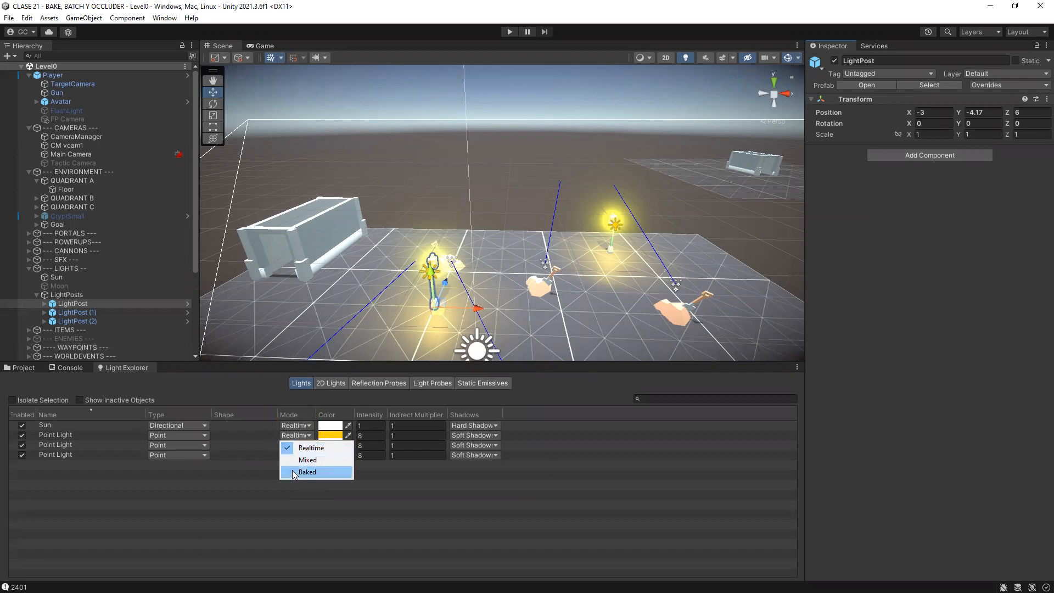
{"action": "left_click", "coordinate": [299, 471]}
{"action": "left_click", "coordinate": [296, 445]}
{"action": "left_click", "coordinate": [302, 482]}
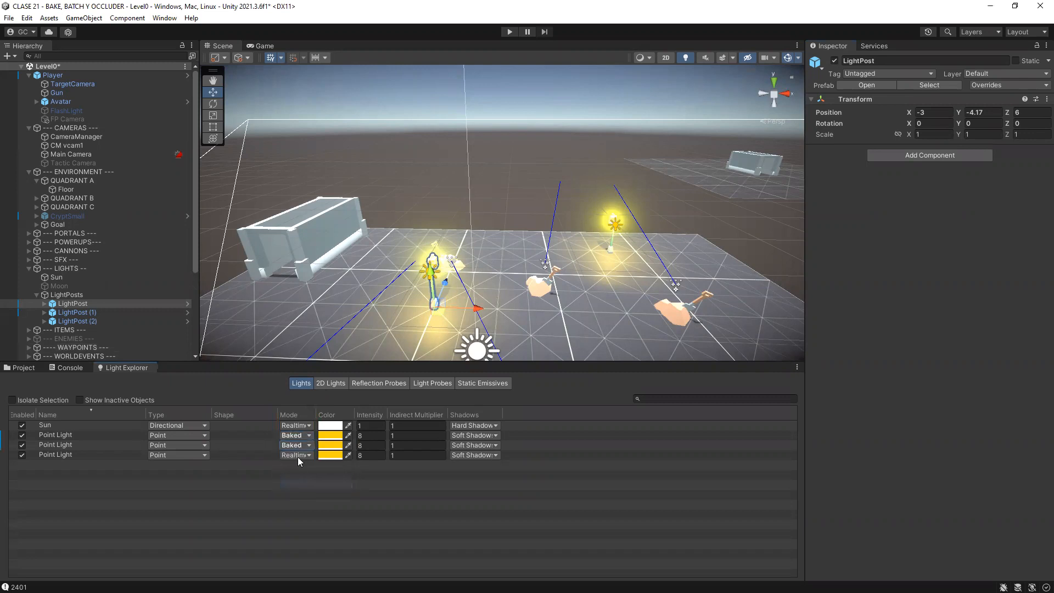
{"action": "left_click", "coordinate": [298, 455]}
{"action": "left_click", "coordinate": [307, 491]}
- Set the intensity of the first listed point light to 10
{"action": "left_click", "coordinate": [373, 435]}
{"action": "type", "text": "10"}
{"action": "key", "text": "Tab"}
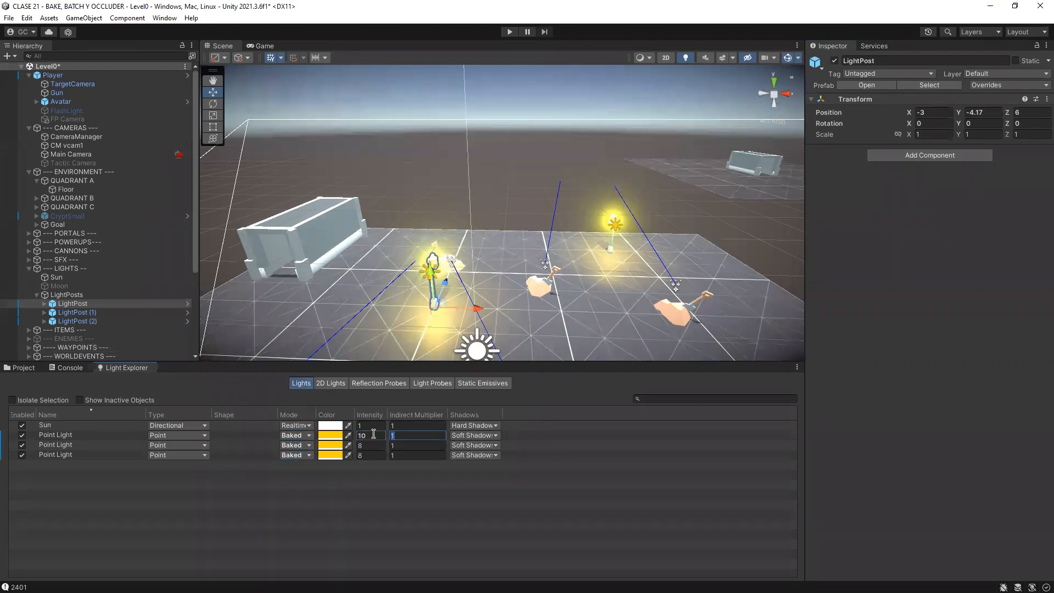
- Set the intensity of the second and third point lights to 10 in the Light Explorer
{"action": "left_click", "coordinate": [369, 444]}
{"action": "type", "text": "10"}
{"action": "left_click", "coordinate": [380, 452]}
{"action": "type", "text": "10"}
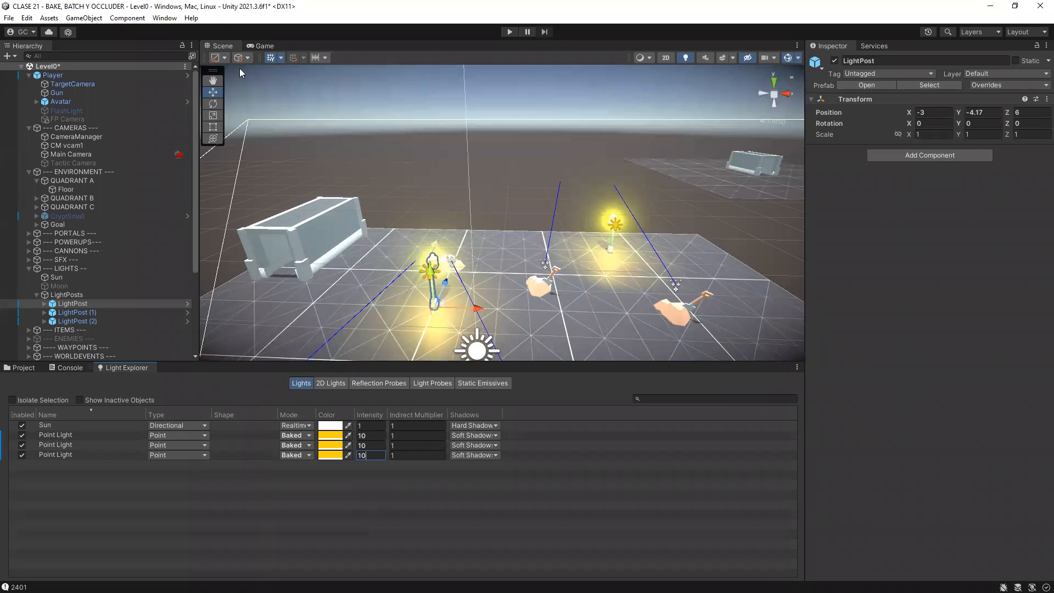
- Open the Lighting window and dock it beside the Inspector, widening that area
{"action": "left_click", "coordinate": [173, 20]}
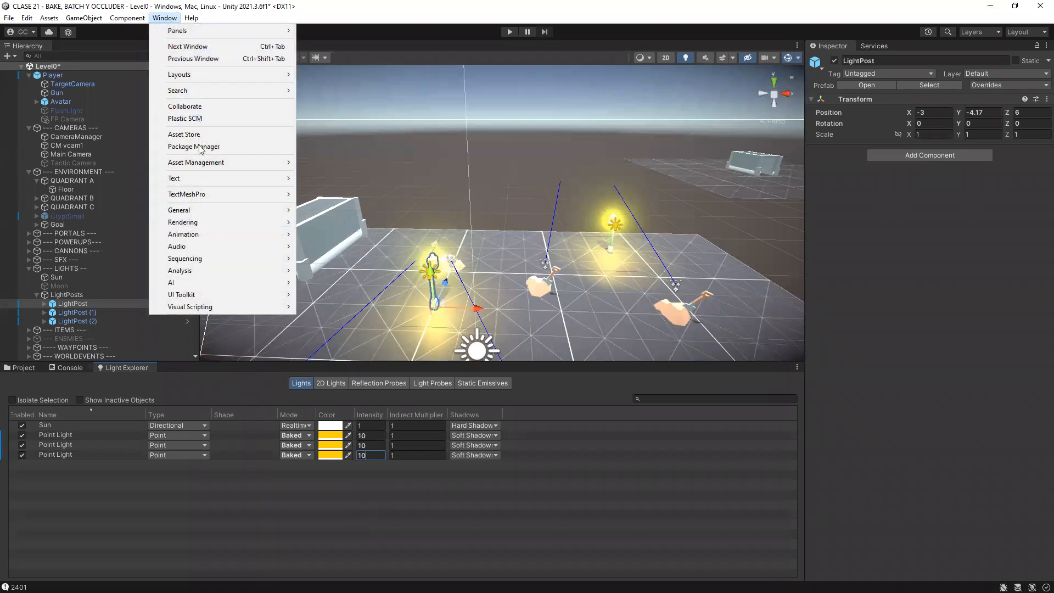
{"action": "mouse_move", "coordinate": [208, 223]}
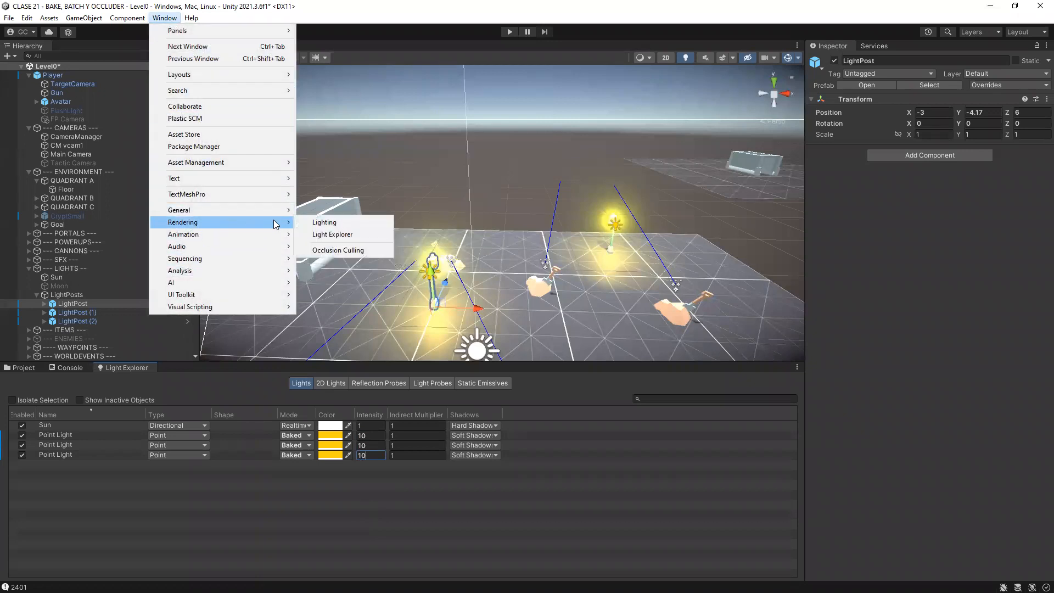
{"action": "left_click", "coordinate": [324, 223]}
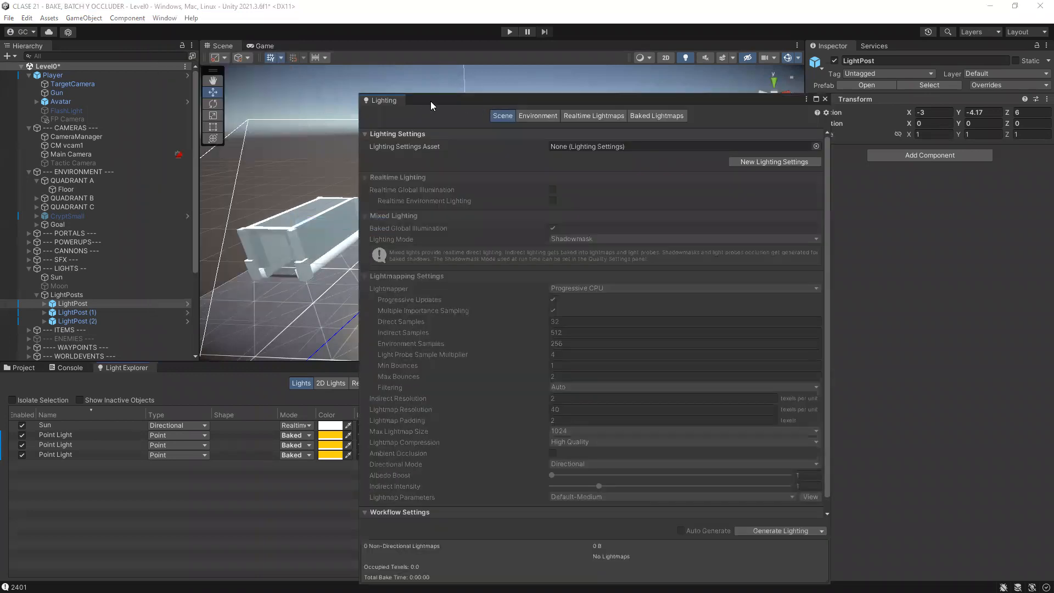
{"action": "left_click_drag", "start_coordinate": [428, 103], "coordinate": [290, 95]}
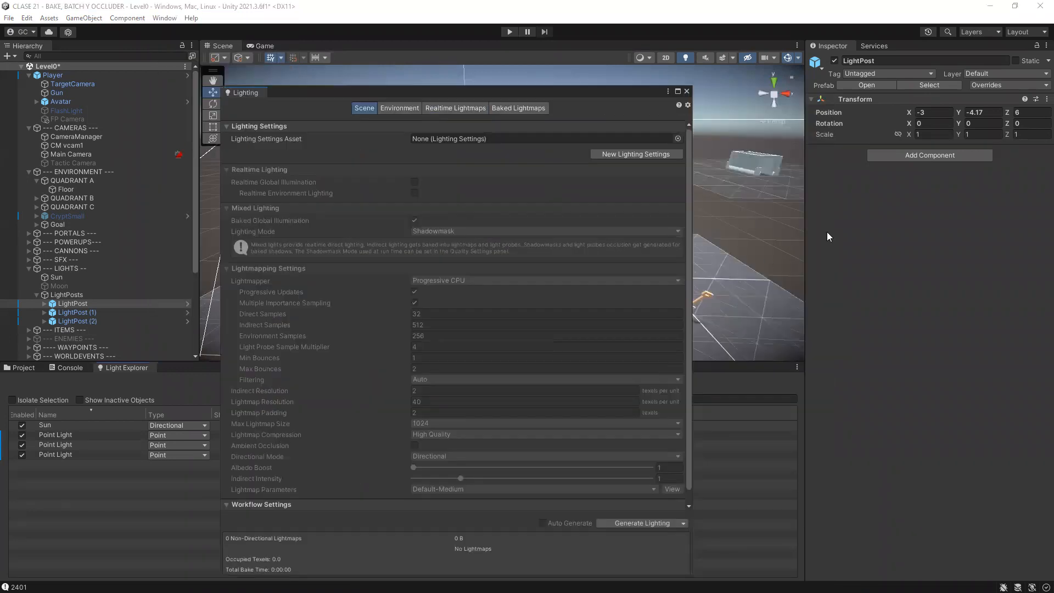
{"action": "left_click_drag", "start_coordinate": [804, 231], "coordinate": [639, 225]}
{"action": "left_click_drag", "start_coordinate": [245, 92], "coordinate": [866, 47]}
{"action": "left_click", "coordinate": [835, 46]}
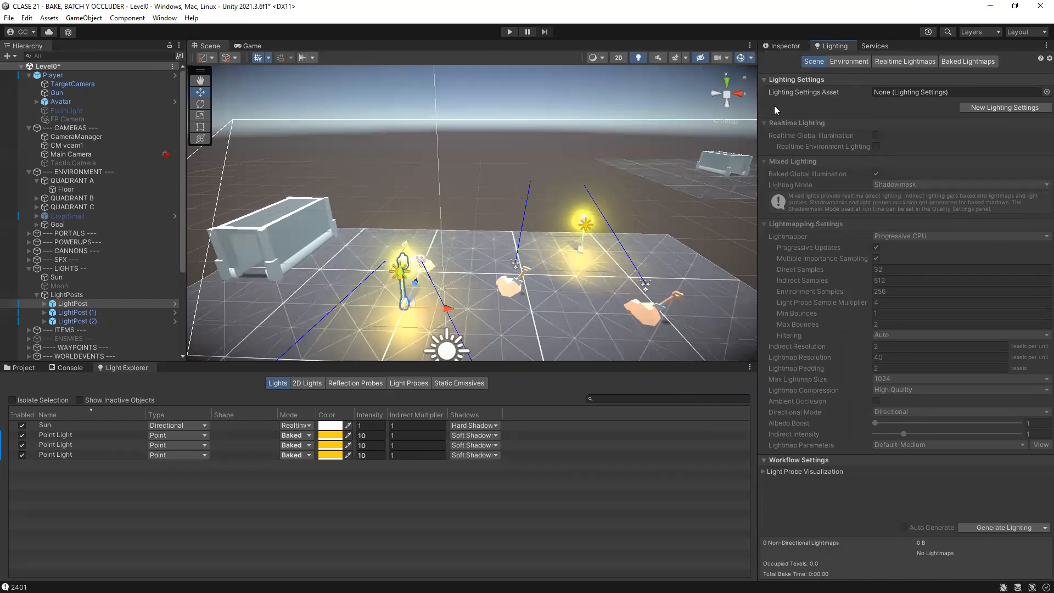
- Create a new lighting settings asset for the scene and name it Light Config
{"action": "left_click", "coordinate": [1003, 107]}
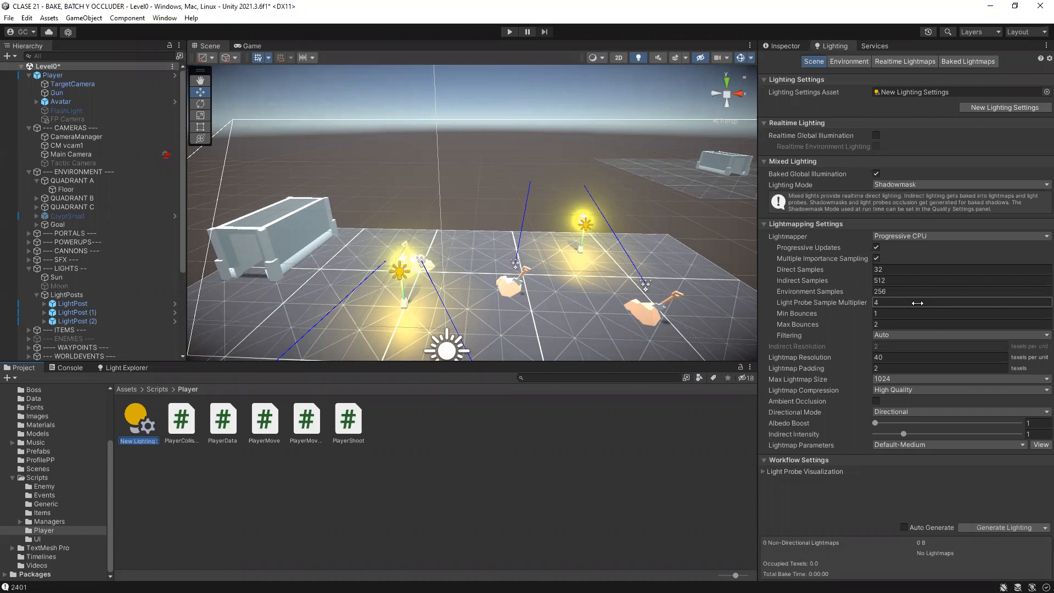
{"action": "type", "text": "Glo"}
{"action": "type", "text": "Light"}
{"action": "type", "text": " Co"}
{"action": "type", "text": "nfig"}
{"action": "key", "text": "Return"}
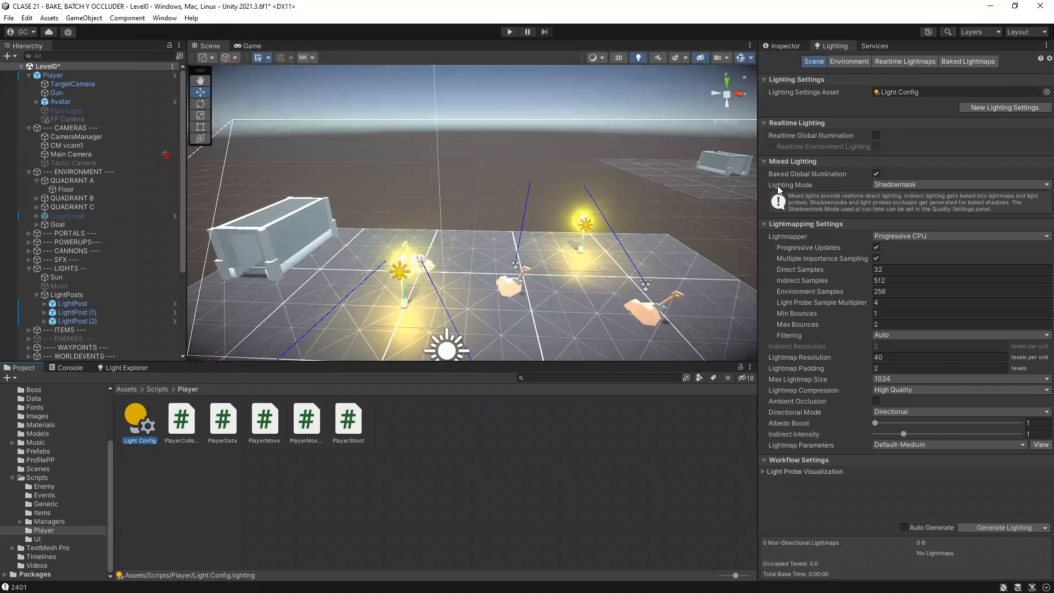
{"action": "left_click", "coordinate": [894, 184]}
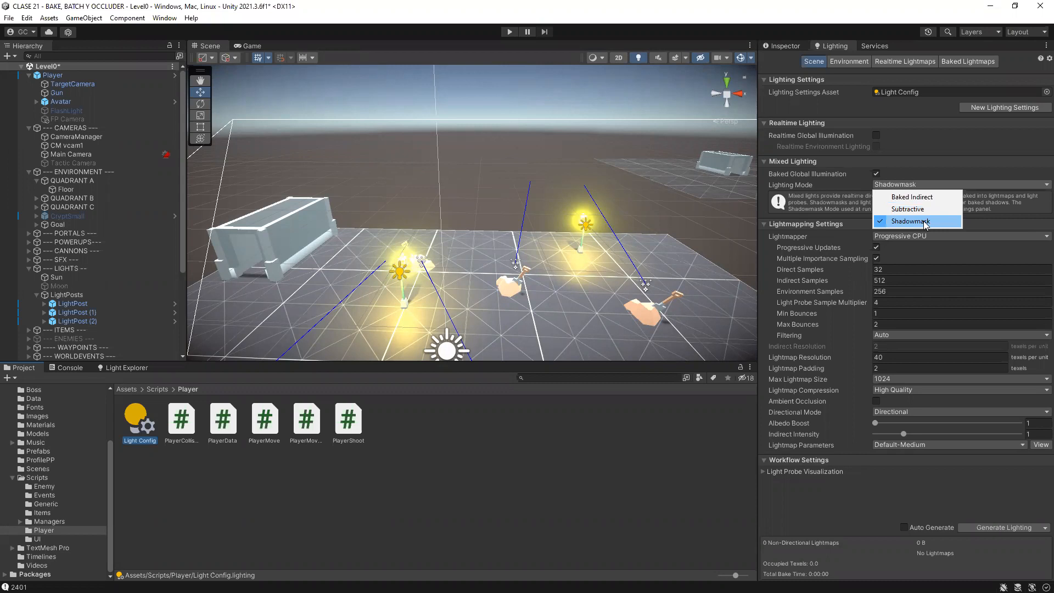
{"action": "left_click", "coordinate": [962, 168]}
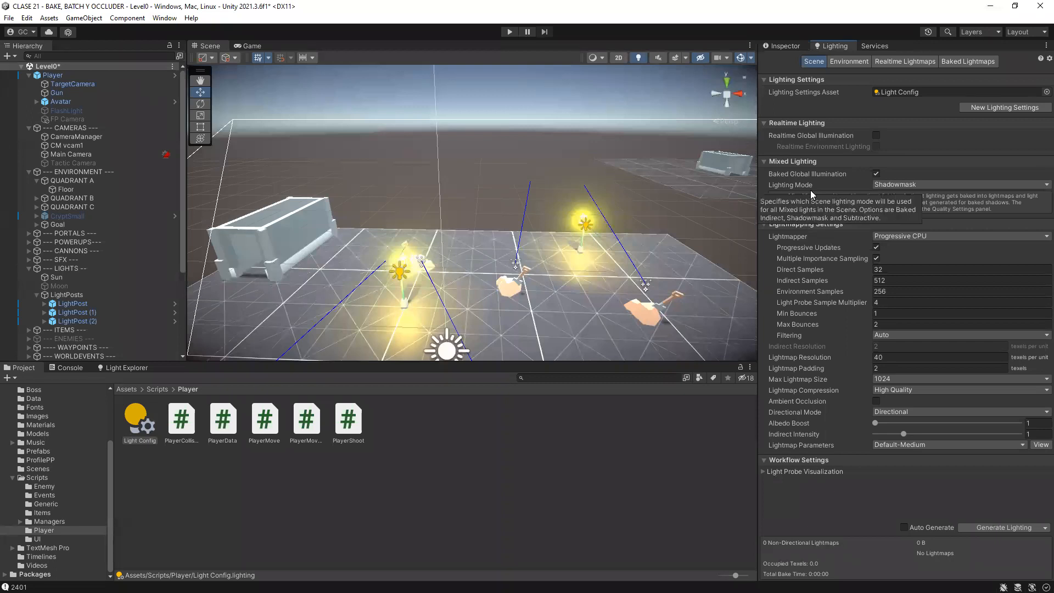
{"action": "left_click", "coordinate": [876, 174]}
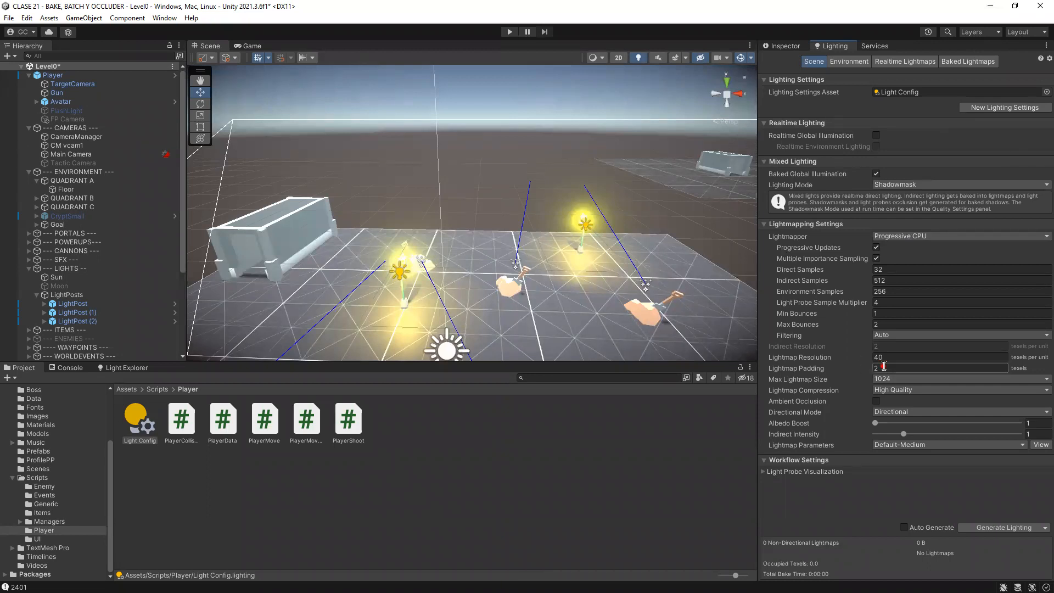
- Set the lightmapper in the lightmapping settings to Progressive GPU (Preview)
{"action": "mouse_move", "coordinate": [758, 230]}
{"action": "left_mouse_down"}
{"action": "mouse_move", "coordinate": [941, 436]}
{"action": "mouse_move", "coordinate": [1041, 473]}
{"action": "left_mouse_up"}
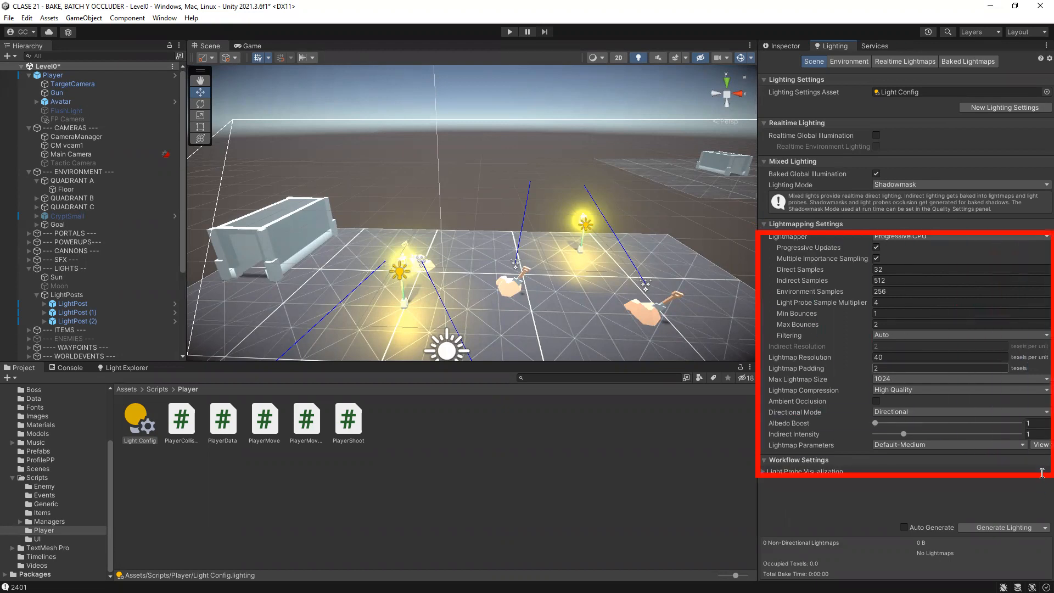
{"action": "key", "text": "Escape"}
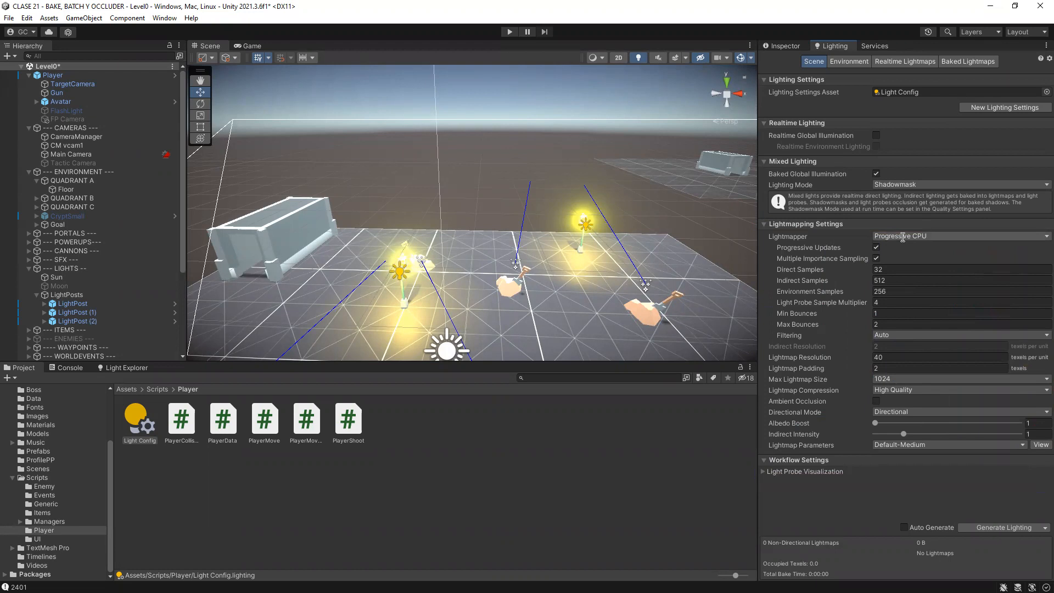
{"action": "left_click", "coordinate": [900, 237]}
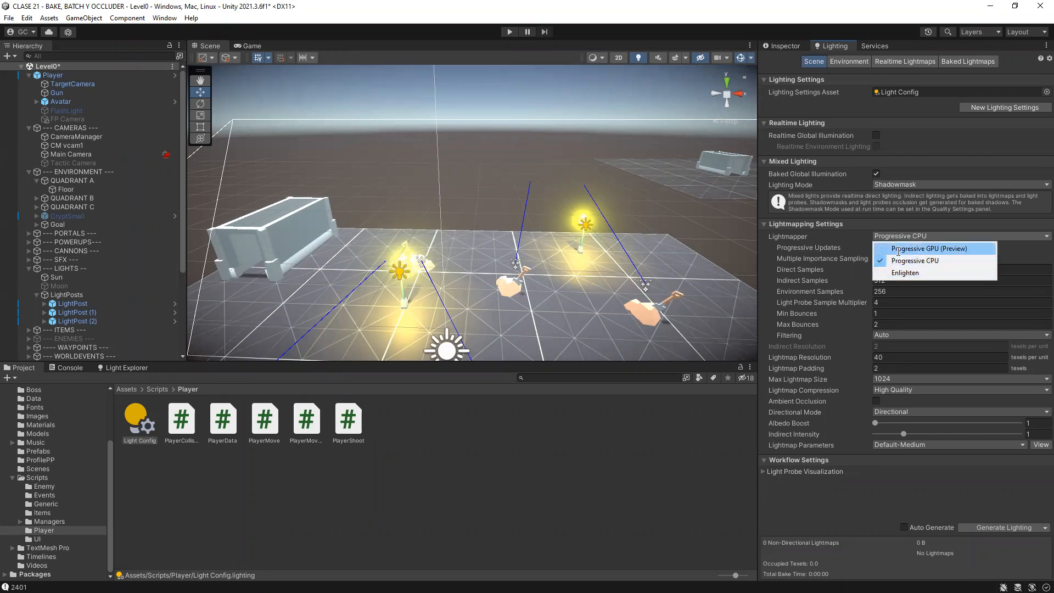
{"action": "left_click", "coordinate": [899, 249]}
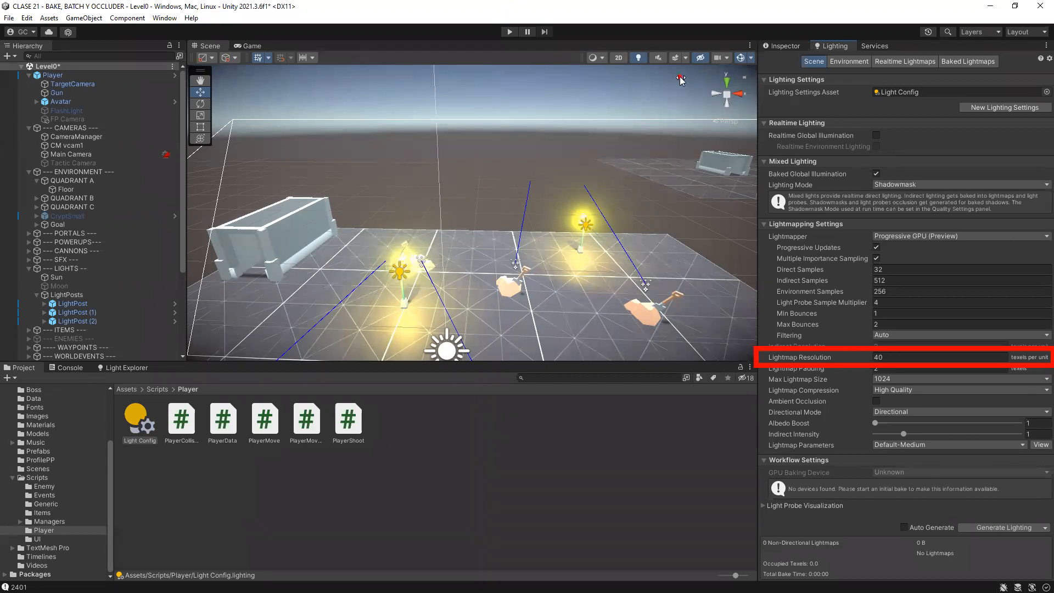
- Try the Shaded Wireframe draw mode in the Scene view, then switch to Baked Lightmap and look around the level
{"action": "left_click", "coordinate": [602, 57]}
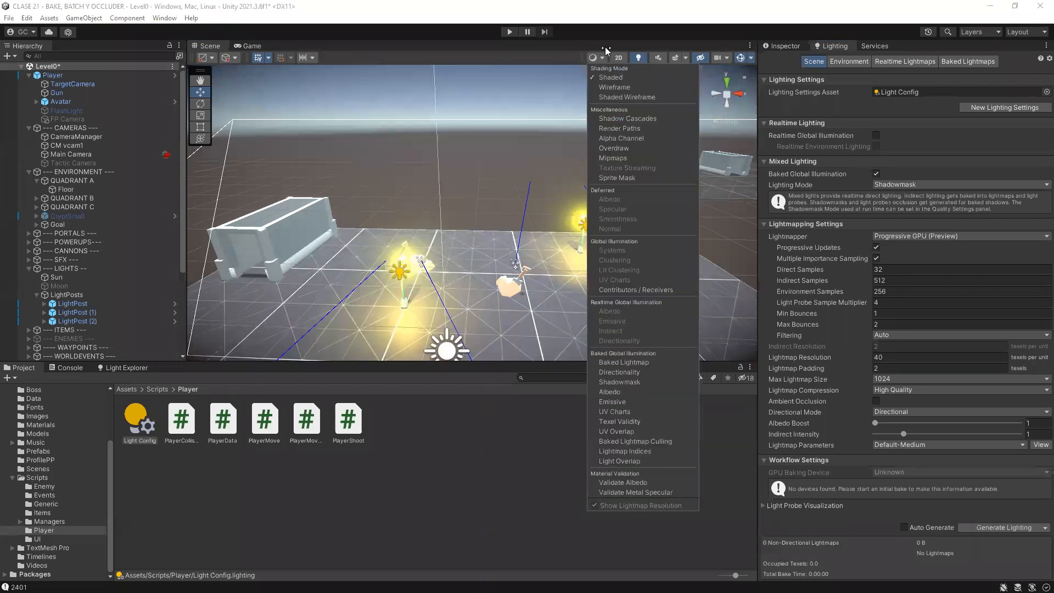
{"action": "left_click", "coordinate": [606, 88]}
{"action": "left_click", "coordinate": [601, 96]}
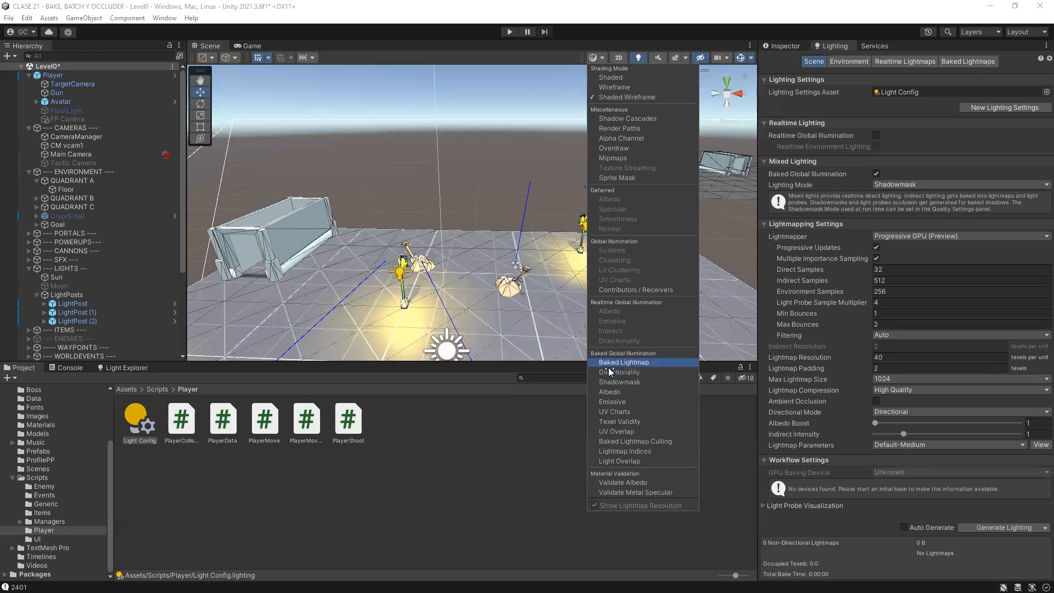
{"action": "left_click", "coordinate": [614, 363]}
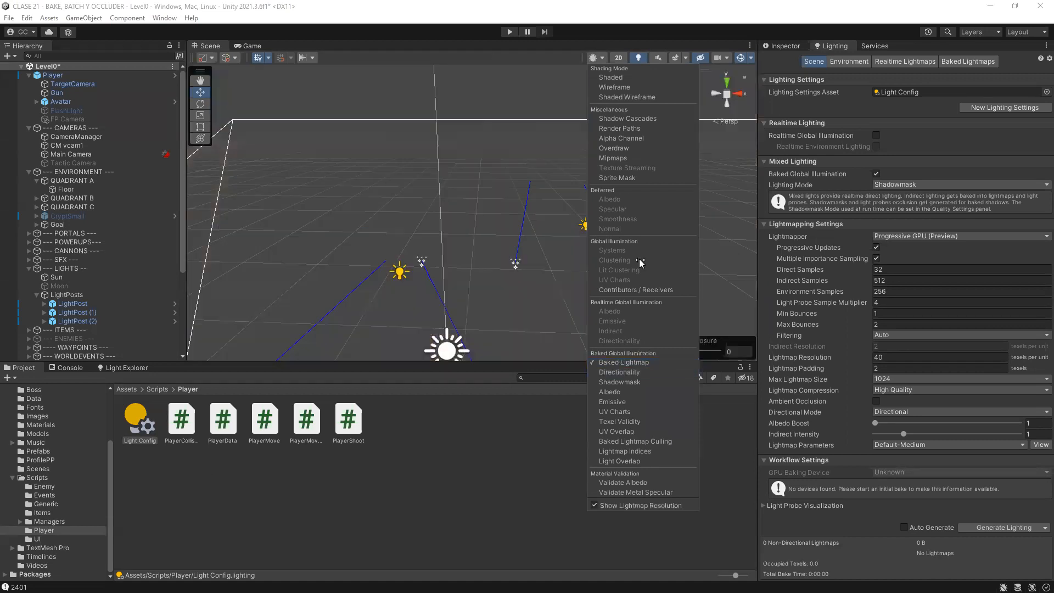
{"action": "scroll", "coordinate": [531, 267], "scroll_direction": "down", "scroll_amount": 8}
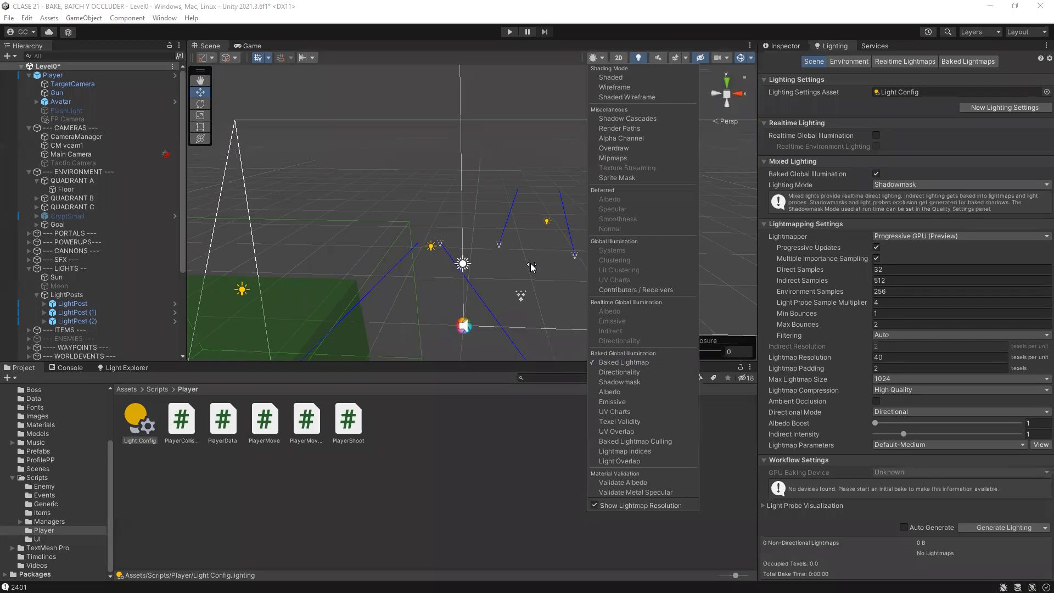
{"action": "mouse_move", "coordinate": [529, 269]}
{"action": "left_mouse_down", "text": "alt"}
{"action": "mouse_move", "coordinate": [473, 229]}
{"action": "mouse_move", "coordinate": [491, 218]}
{"action": "mouse_move", "coordinate": [500, 234]}
{"action": "mouse_move", "coordinate": [511, 216]}
{"action": "left_mouse_up", "text": "alt"}
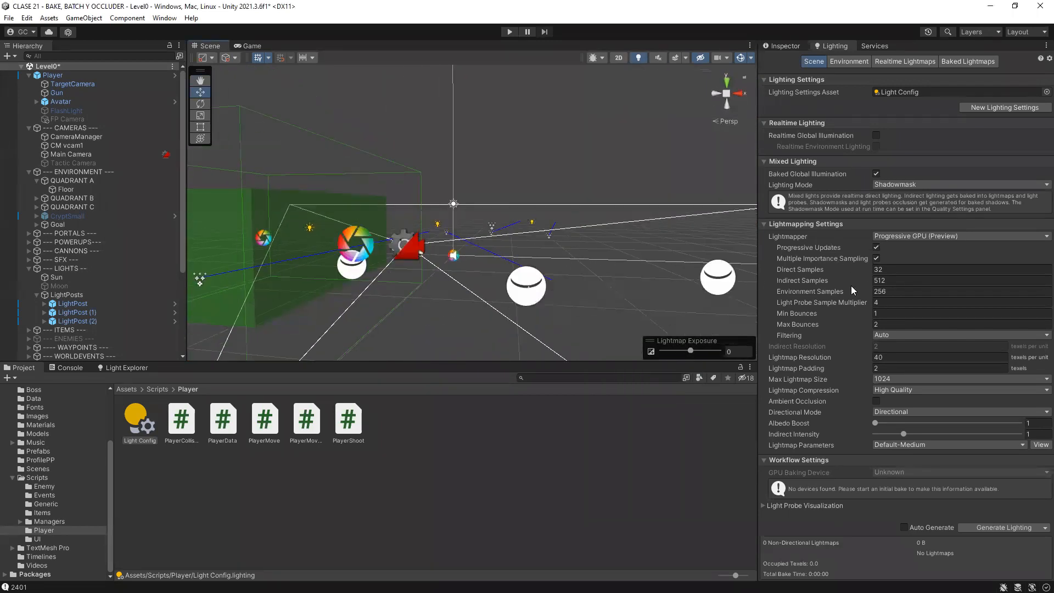
{"action": "left_click", "coordinate": [881, 357]}
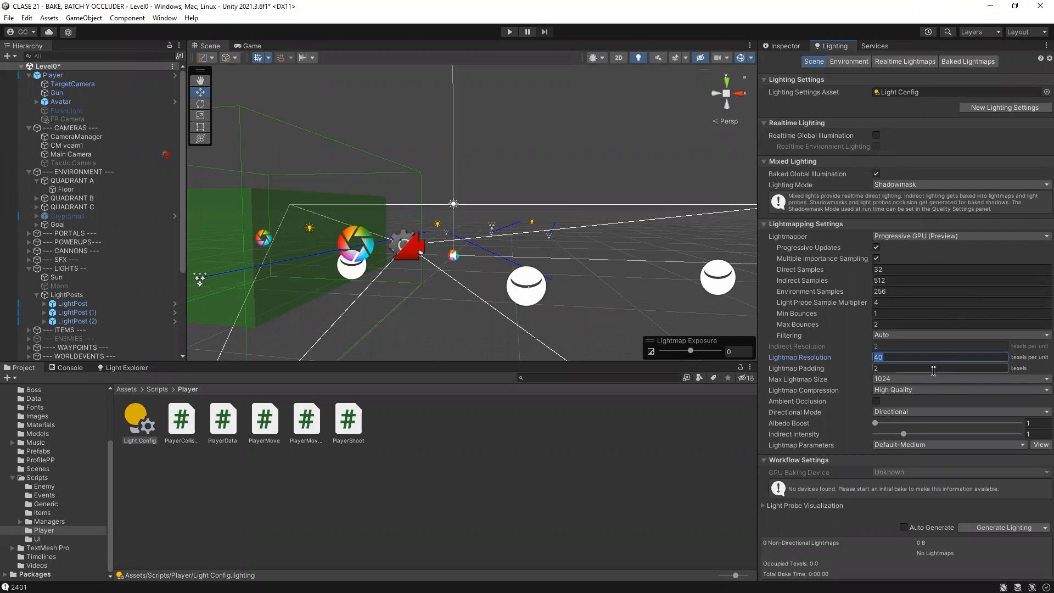
{"action": "left_click_drag", "start_coordinate": [439, 254], "coordinate": [513, 190], "text": "alt"}
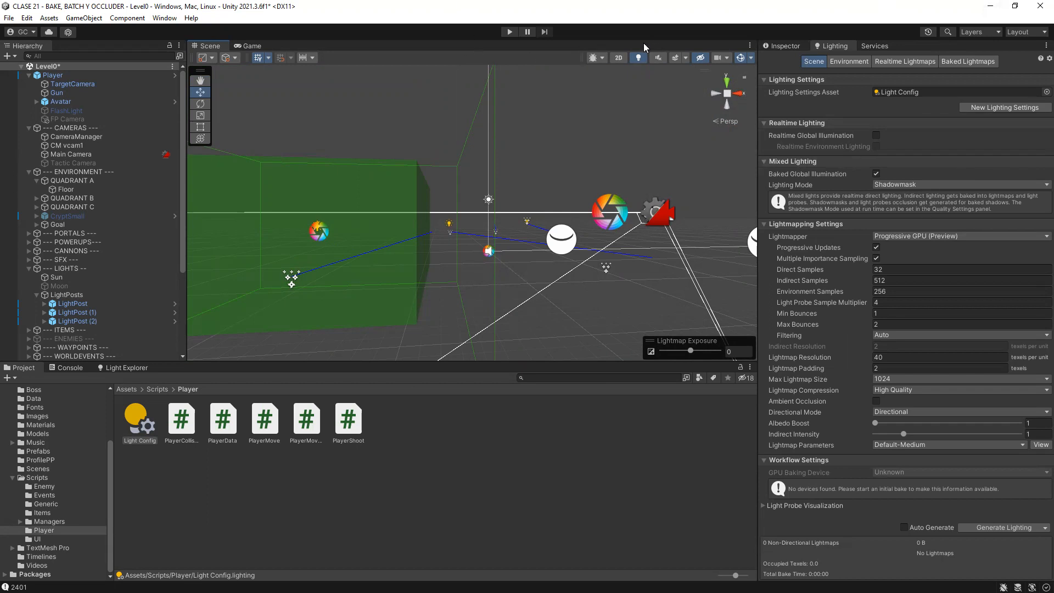
{"action": "left_click", "coordinate": [597, 57]}
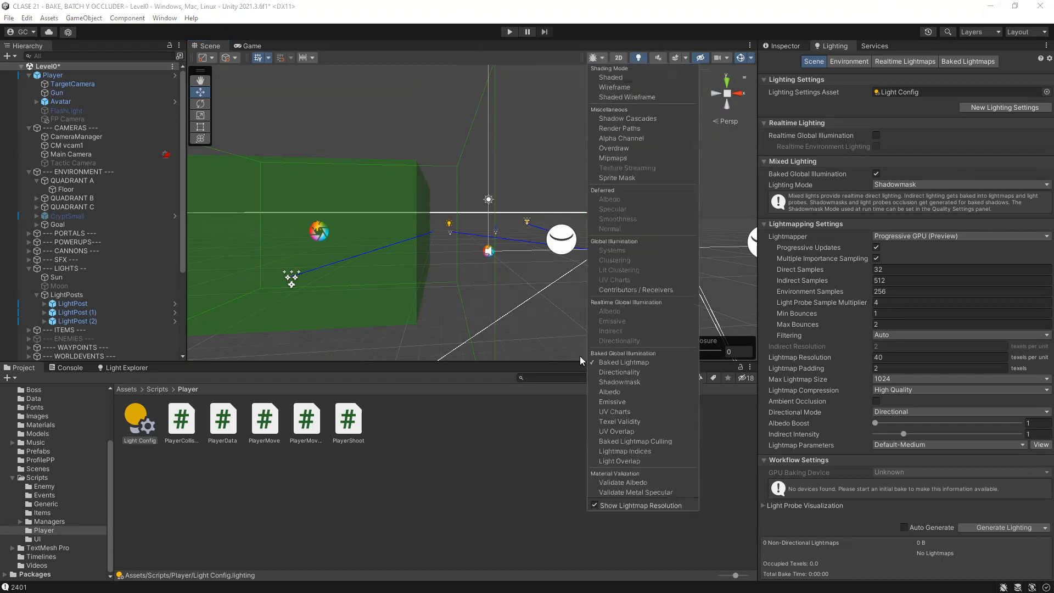
{"action": "left_click", "coordinate": [623, 44]}
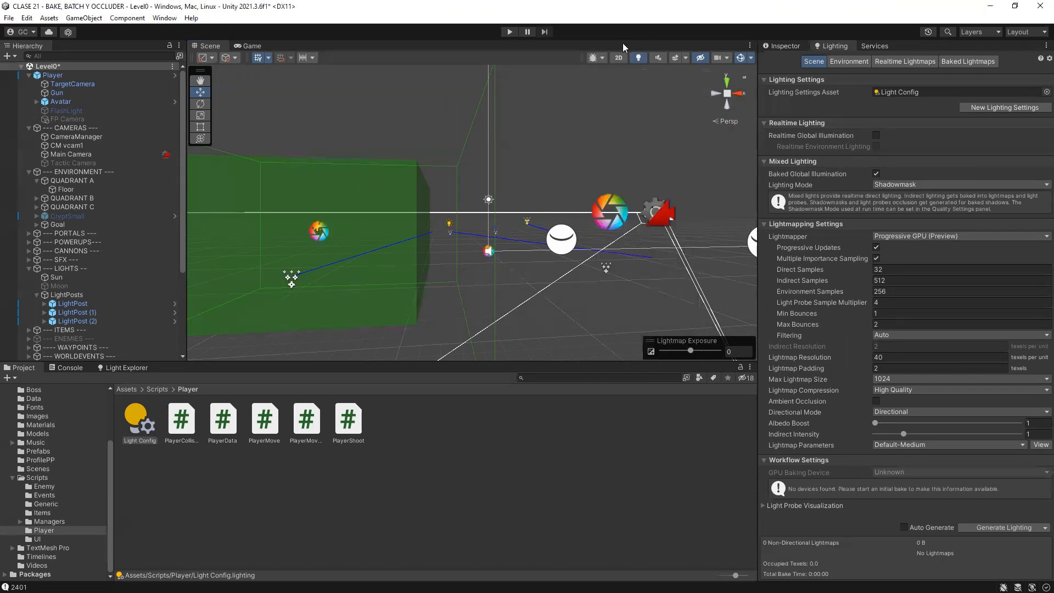
{"action": "left_click", "coordinate": [909, 235]}
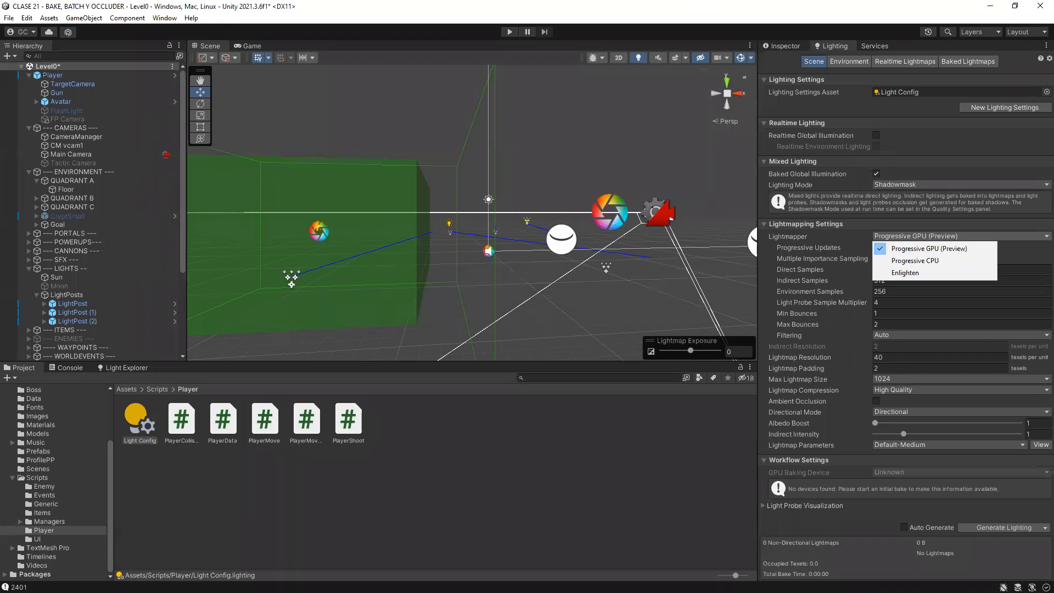
{"action": "key", "text": "alt+Tab"}
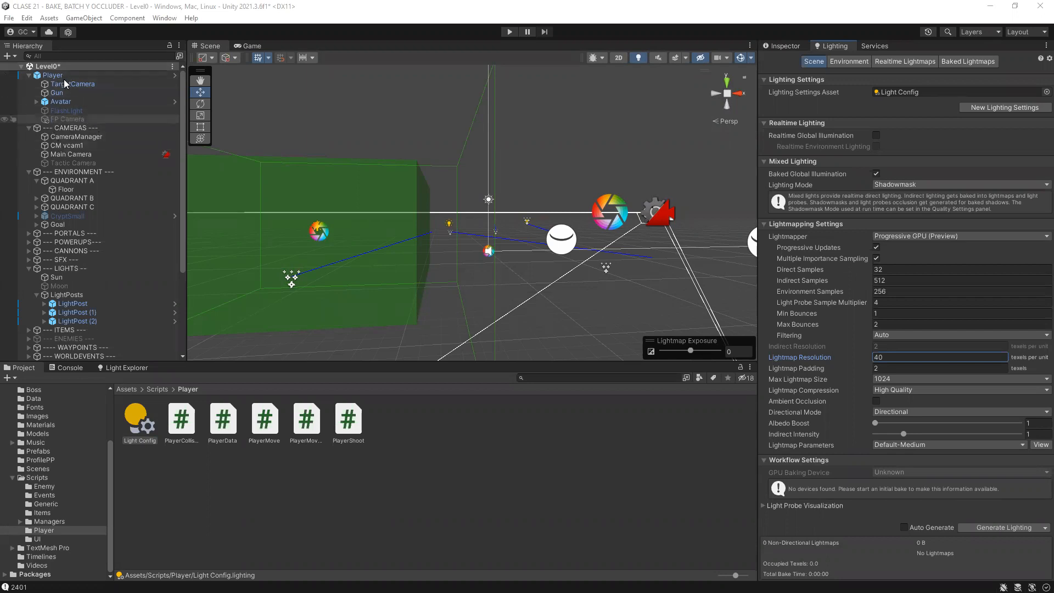
- Mark the ENVIRONMENT object and all its child objects as static
{"action": "left_click", "coordinate": [82, 172]}
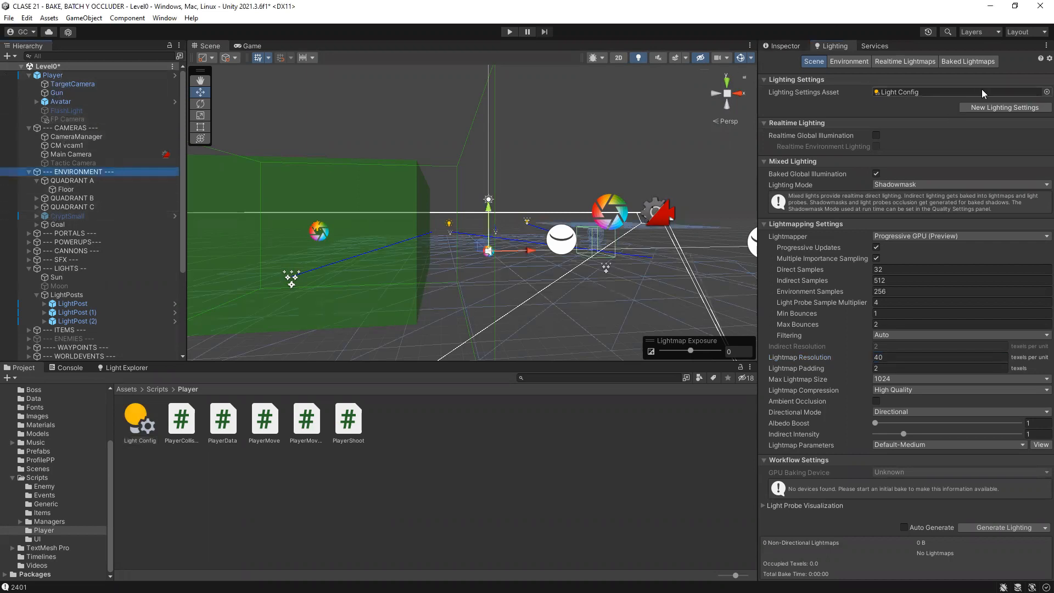
{"action": "left_click", "coordinate": [782, 48]}
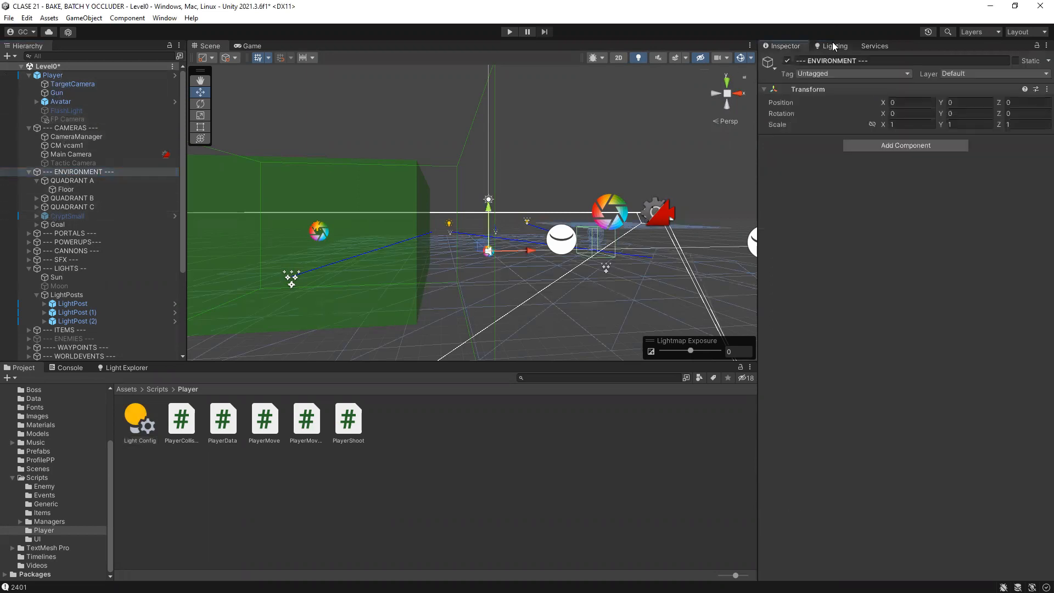
{"action": "left_click", "coordinate": [1016, 61]}
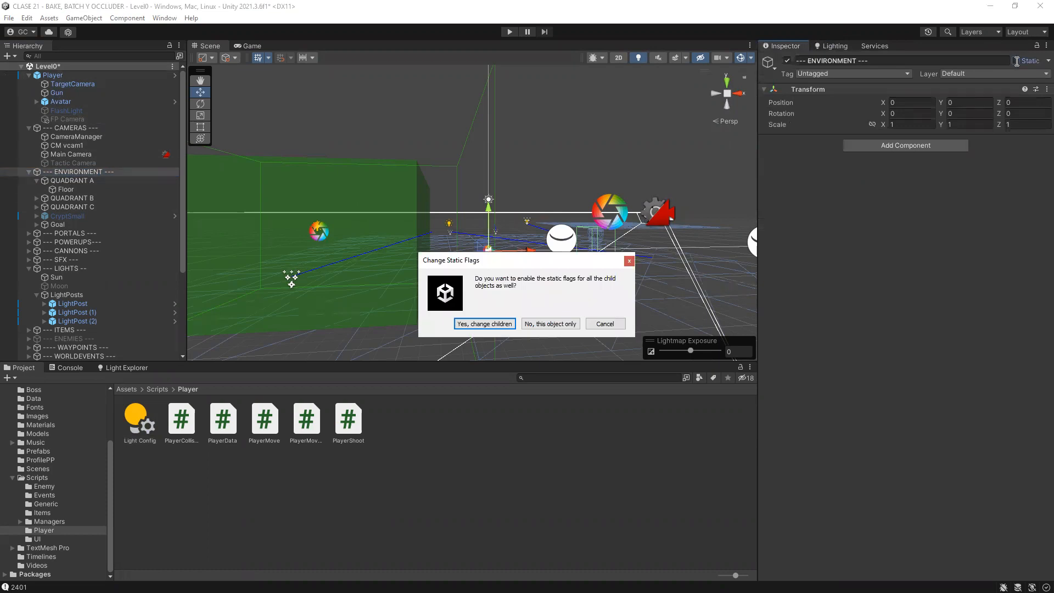
{"action": "left_click", "coordinate": [490, 327]}
- Compare the level in Shaded, Wireframe and Baked Lightmap draw modes, examine the floor's lightmap texels in Baked Lightmap, and save the scene
{"action": "scroll", "coordinate": [499, 300], "scroll_direction": "down", "scroll_amount": 5}
{"action": "mouse_move", "coordinate": [544, 193]}
{"action": "left_mouse_down", "text": "alt"}
{"action": "mouse_move", "coordinate": [591, 269]}
{"action": "mouse_move", "coordinate": [503, 235]}
{"action": "mouse_move", "coordinate": [548, 104]}
{"action": "mouse_move", "coordinate": [571, 82]}
{"action": "left_mouse_up", "text": "alt"}
{"action": "scroll", "coordinate": [591, 269], "scroll_direction": "up", "scroll_amount": 6}
{"action": "left_click", "coordinate": [603, 59]}
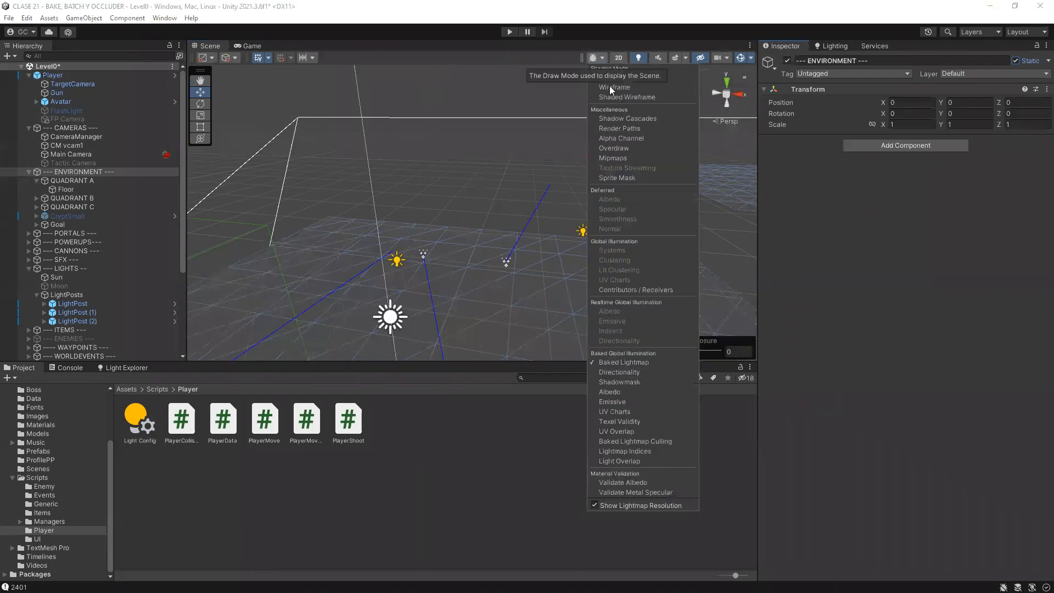
{"action": "left_click", "coordinate": [609, 77]}
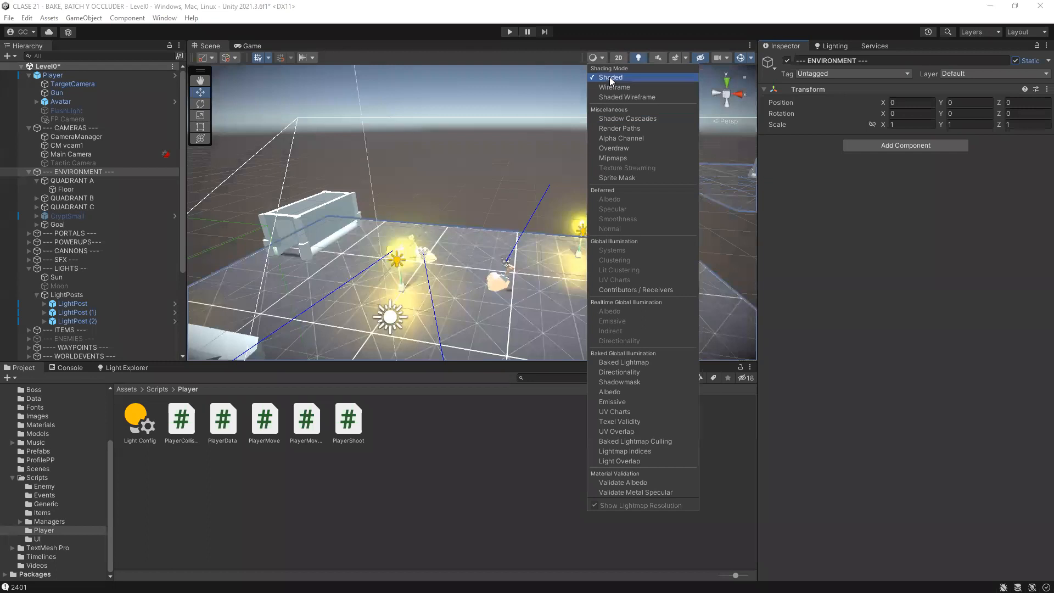
{"action": "left_click", "coordinate": [603, 89]}
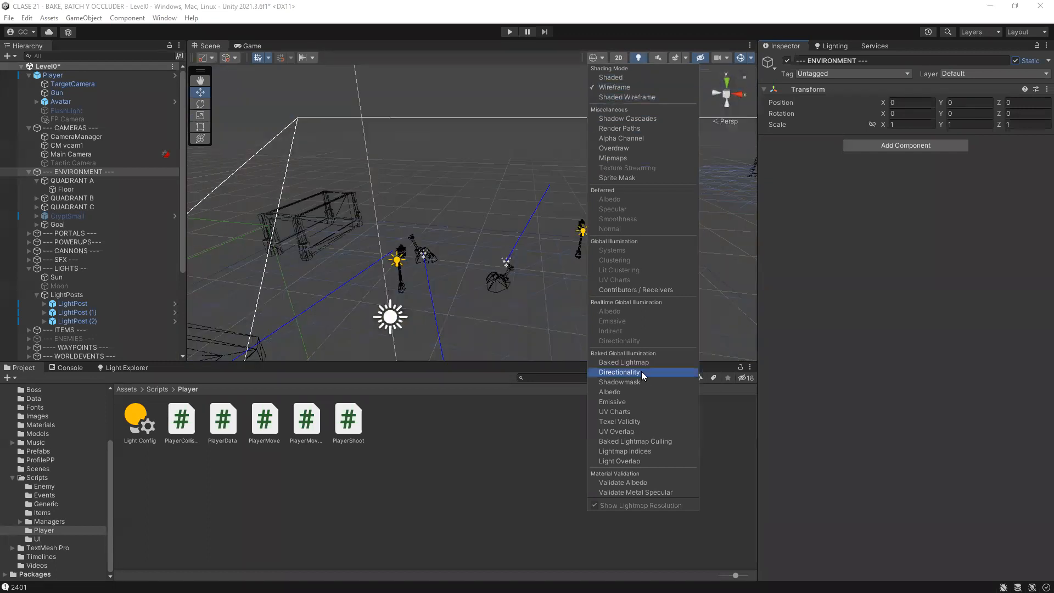
{"action": "left_click", "coordinate": [626, 363]}
{"action": "mouse_move", "coordinate": [462, 273]}
{"action": "left_mouse_down", "text": "alt"}
{"action": "mouse_move", "coordinate": [326, 166]}
{"action": "mouse_move", "coordinate": [370, 235]}
{"action": "mouse_move", "coordinate": [364, 151]}
{"action": "mouse_move", "coordinate": [365, 170]}
{"action": "mouse_move", "coordinate": [388, 139]}
{"action": "mouse_move", "coordinate": [367, 171]}
{"action": "mouse_move", "coordinate": [357, 164]}
{"action": "mouse_move", "coordinate": [418, 186]}
{"action": "mouse_move", "coordinate": [365, 278]}
{"action": "mouse_move", "coordinate": [329, 269]}
{"action": "mouse_move", "coordinate": [232, 318]}
{"action": "mouse_move", "coordinate": [266, 87]}
{"action": "mouse_move", "coordinate": [348, 261]}
{"action": "mouse_move", "coordinate": [384, 261]}
{"action": "mouse_move", "coordinate": [409, 331]}
{"action": "mouse_move", "coordinate": [512, 252]}
{"action": "mouse_move", "coordinate": [464, 164]}
{"action": "left_mouse_up", "text": "alt"}
{"action": "scroll", "coordinate": [330, 219], "scroll_direction": "down", "scroll_amount": 10}
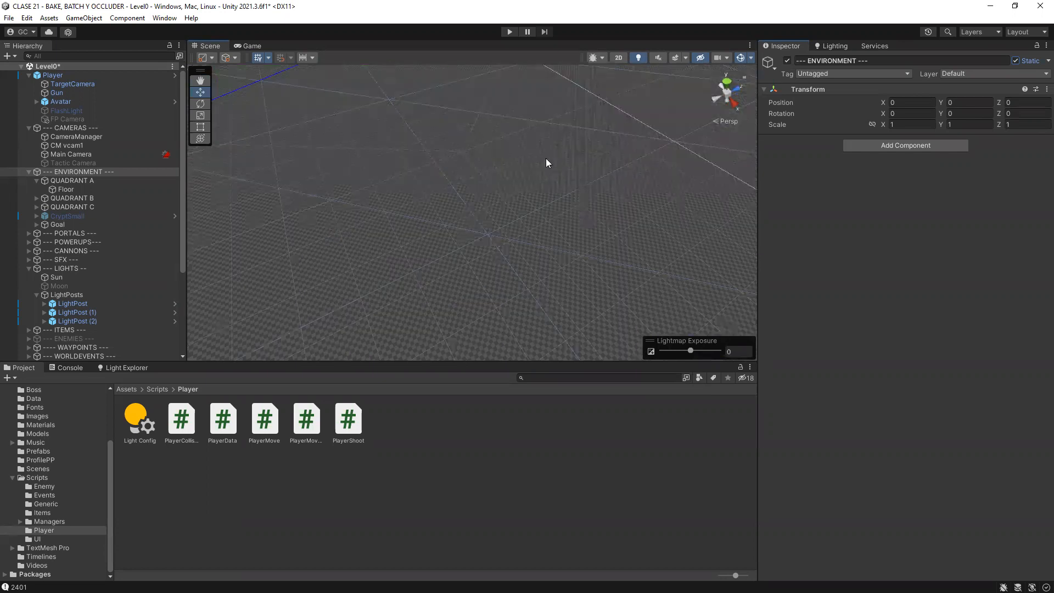
{"action": "scroll", "coordinate": [461, 232], "scroll_direction": "up", "scroll_amount": 10}
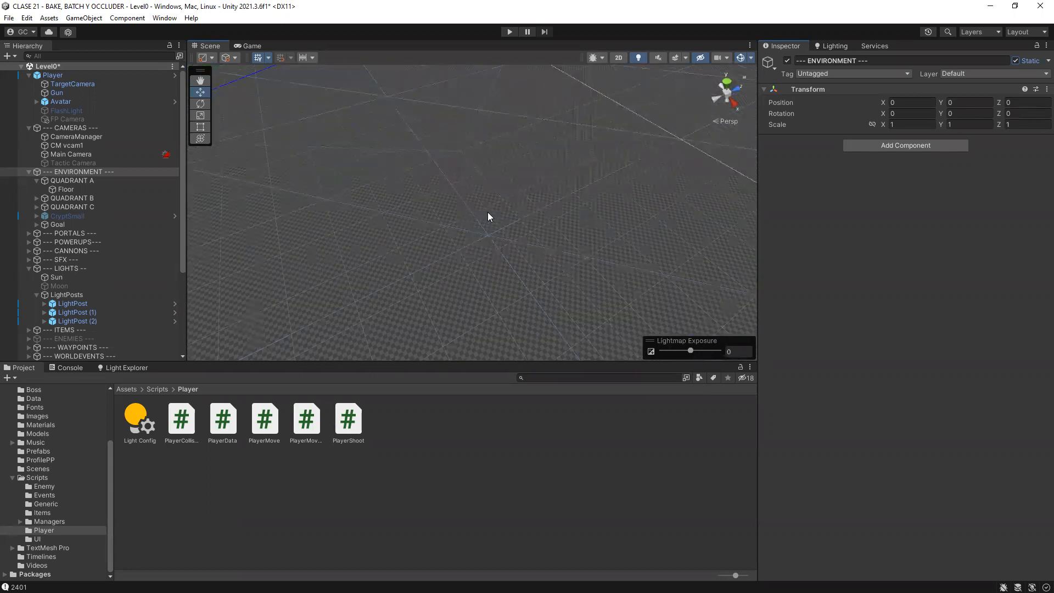
{"action": "key", "text": "ctrl+s"}
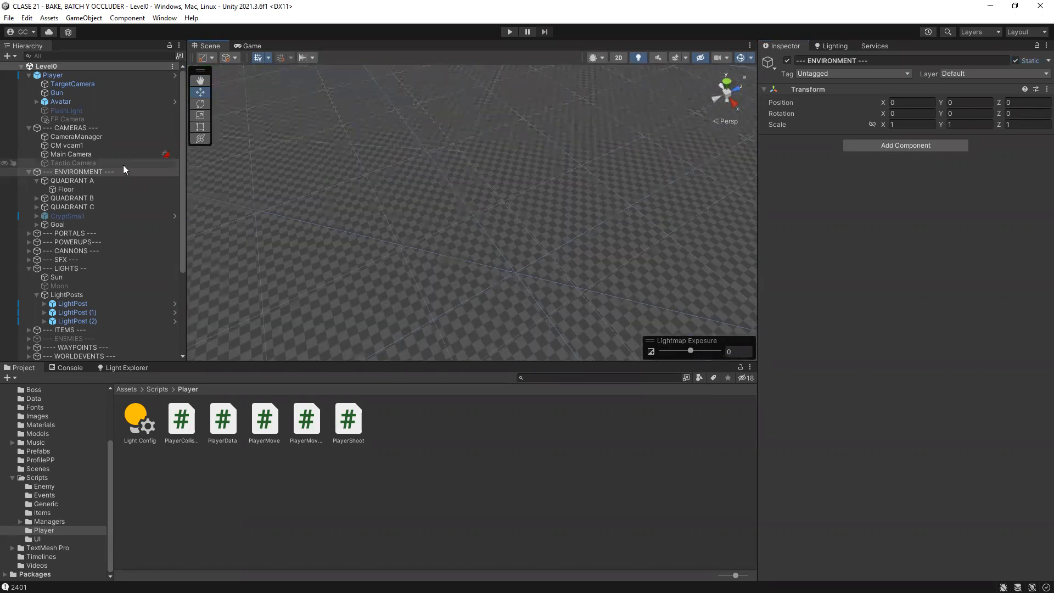
- Mark the Building object and all its child objects as static
{"action": "left_click", "coordinate": [28, 172]}
{"action": "scroll", "coordinate": [50, 258], "scroll_direction": "down", "scroll_amount": 3}
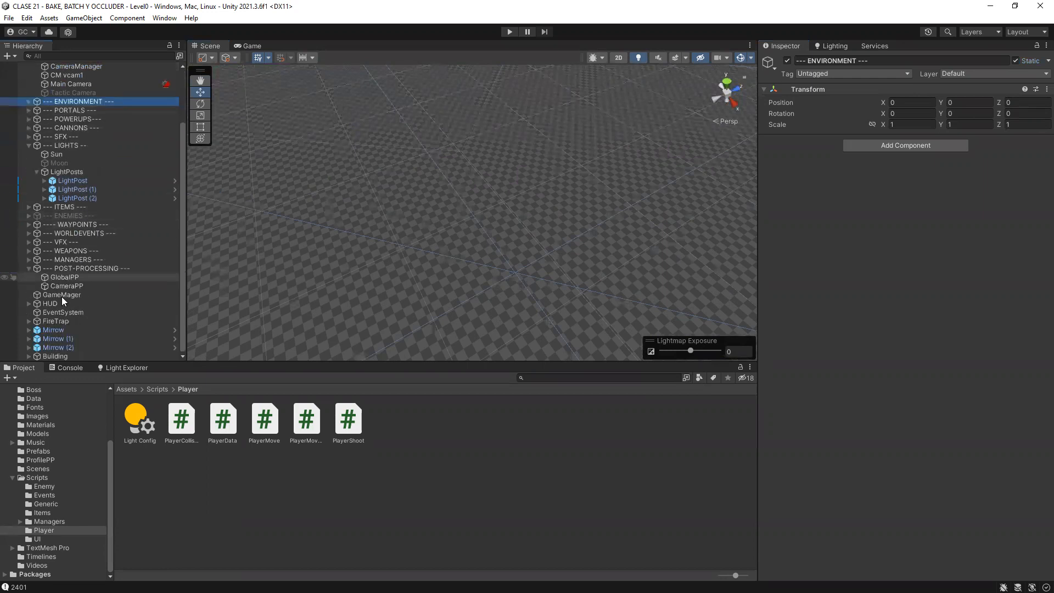
{"action": "left_click", "coordinate": [49, 355]}
{"action": "key", "text": "f"}
{"action": "scroll", "coordinate": [462, 220], "scroll_direction": "down", "scroll_amount": 5}
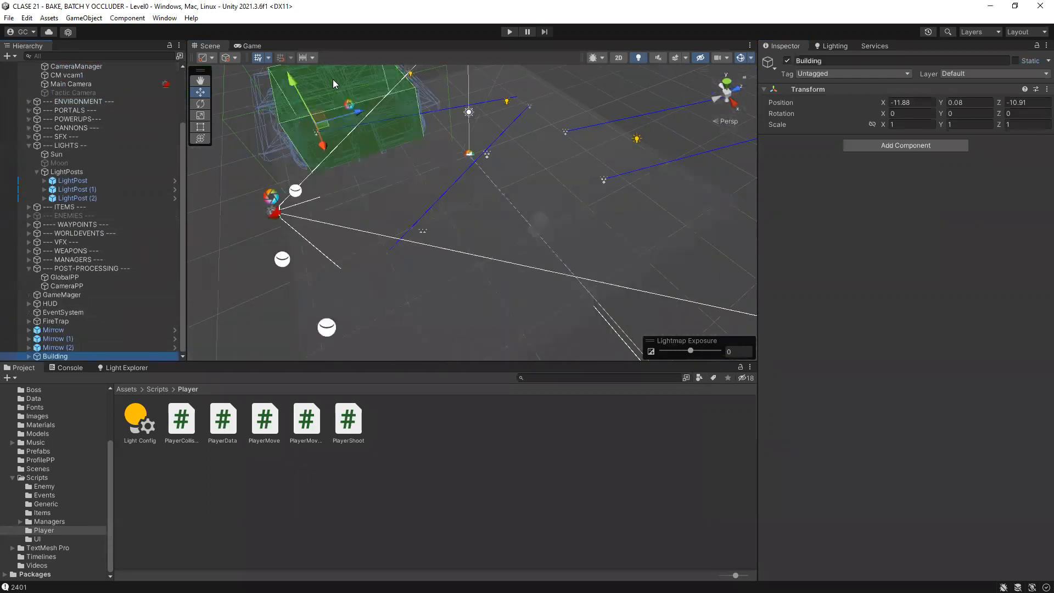
{"action": "left_click", "coordinate": [1016, 61]}
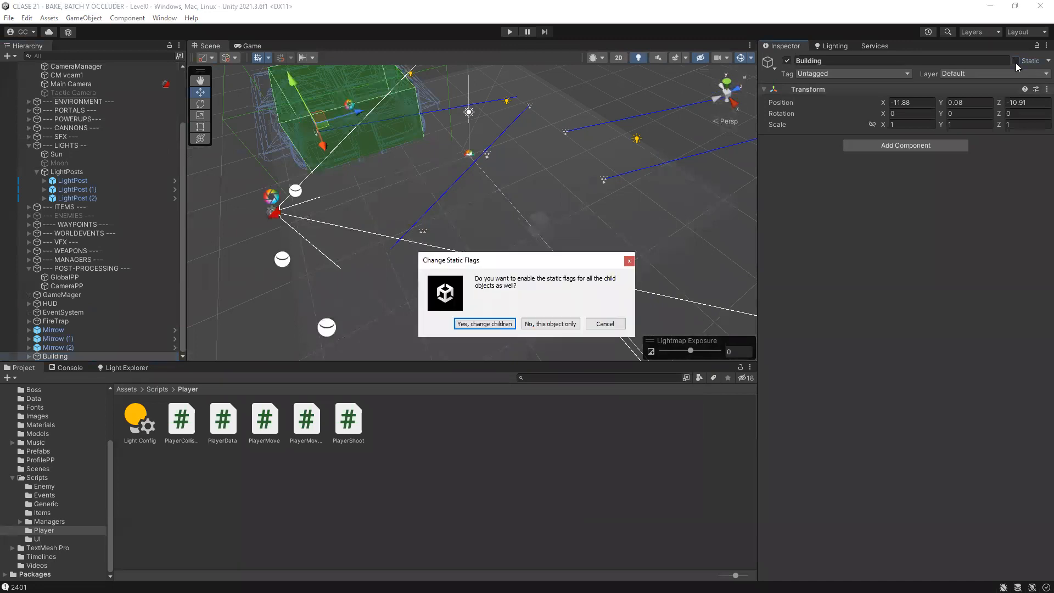
{"action": "left_click", "coordinate": [493, 324]}
- Examine the lightmap texel pattern on the Building from outside and up close
{"action": "left_click_drag", "start_coordinate": [409, 175], "coordinate": [429, 151], "text": "alt"}
{"action": "double_click", "coordinate": [38, 357]}
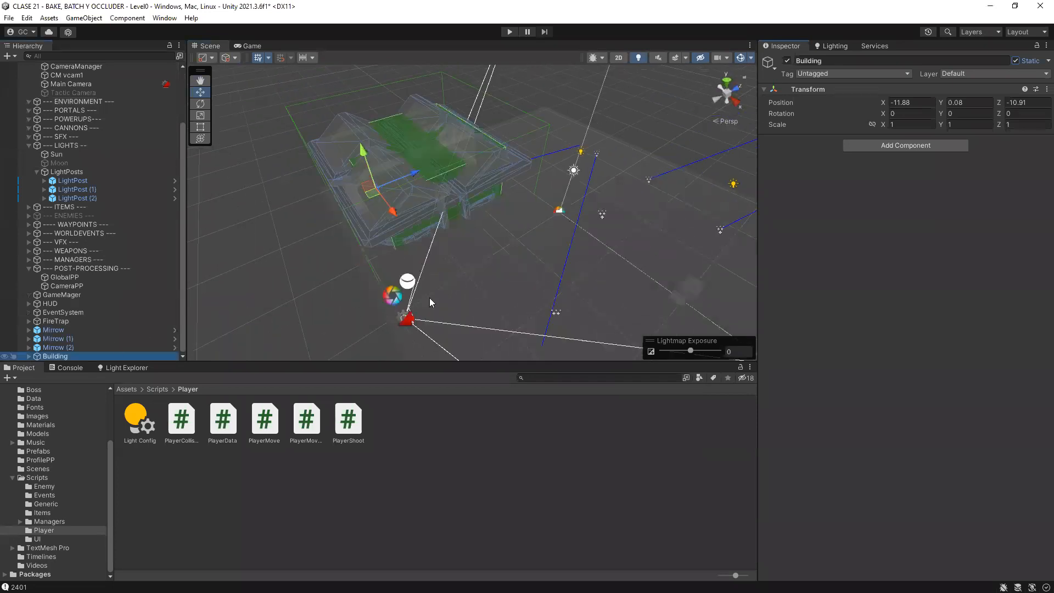
{"action": "left_click_drag", "start_coordinate": [449, 335], "coordinate": [255, 200], "text": "alt"}
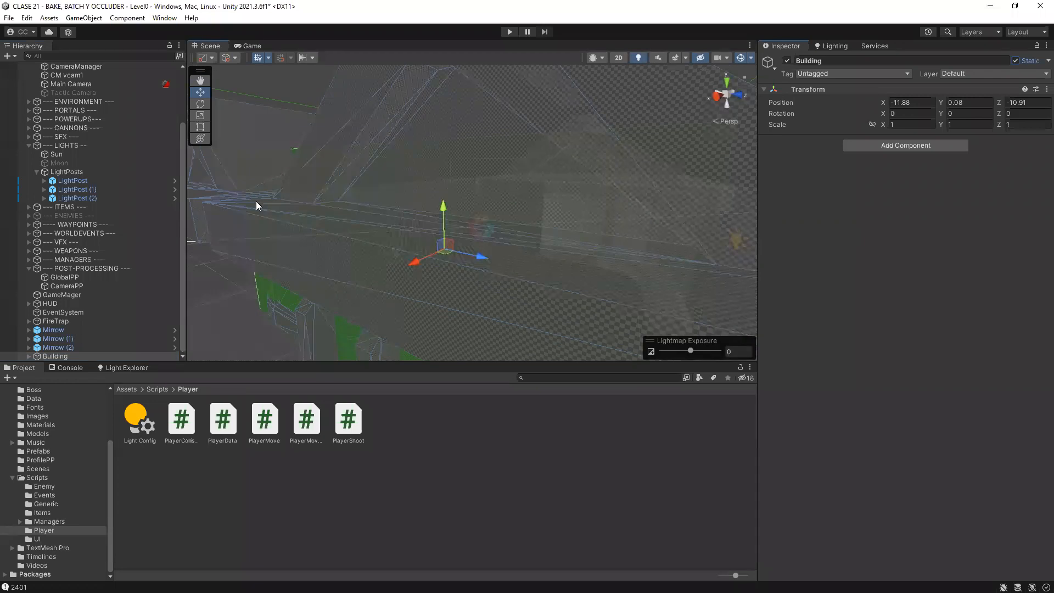
{"action": "scroll", "coordinate": [662, 99], "scroll_direction": "up", "scroll_amount": 3}
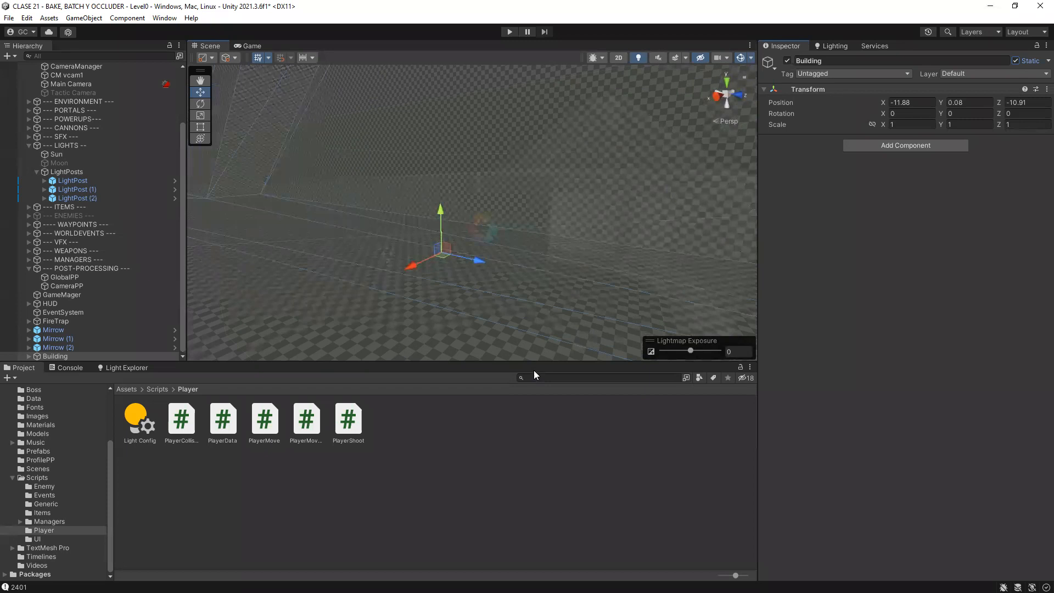
{"action": "scroll", "coordinate": [549, 260], "scroll_direction": "up", "scroll_amount": 4}
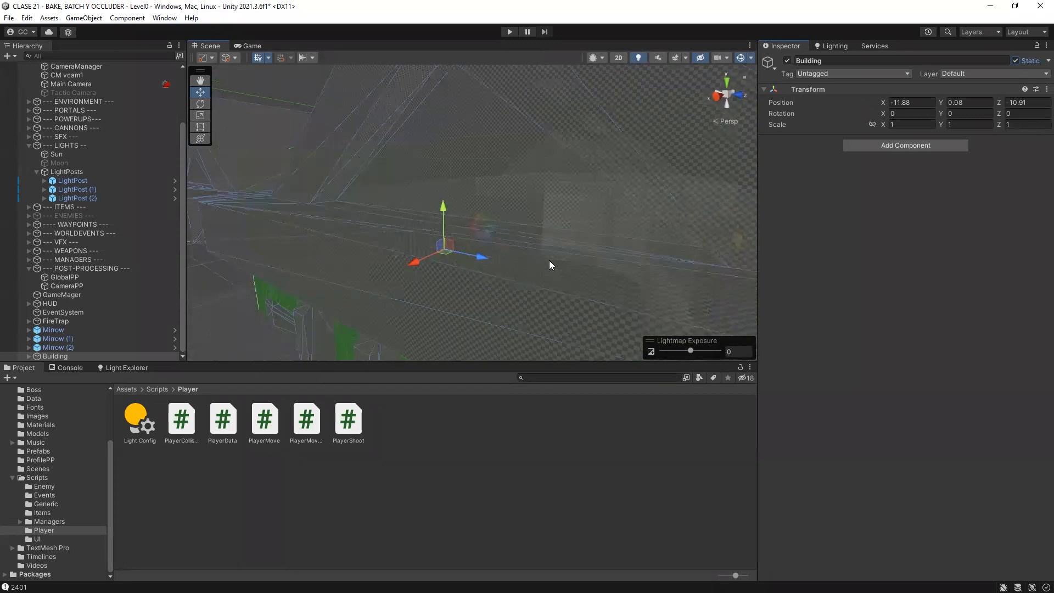
{"action": "left_click_drag", "start_coordinate": [573, 203], "coordinate": [635, 172], "text": "alt"}
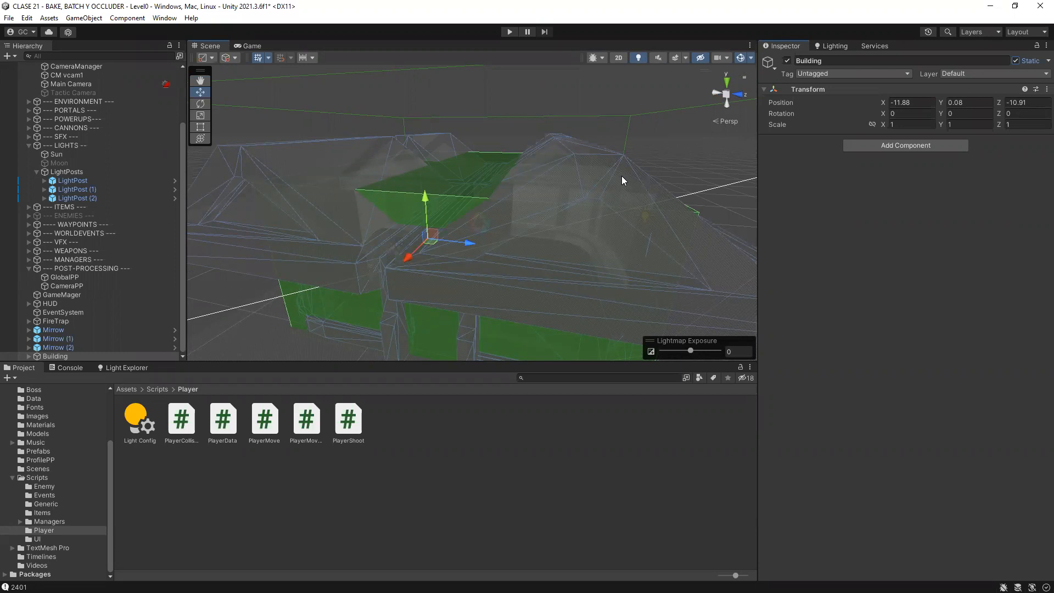
- Try a lightmap resolution of 100 texels per unit and inspect the texel density on the Building
{"action": "left_click", "coordinate": [834, 46]}
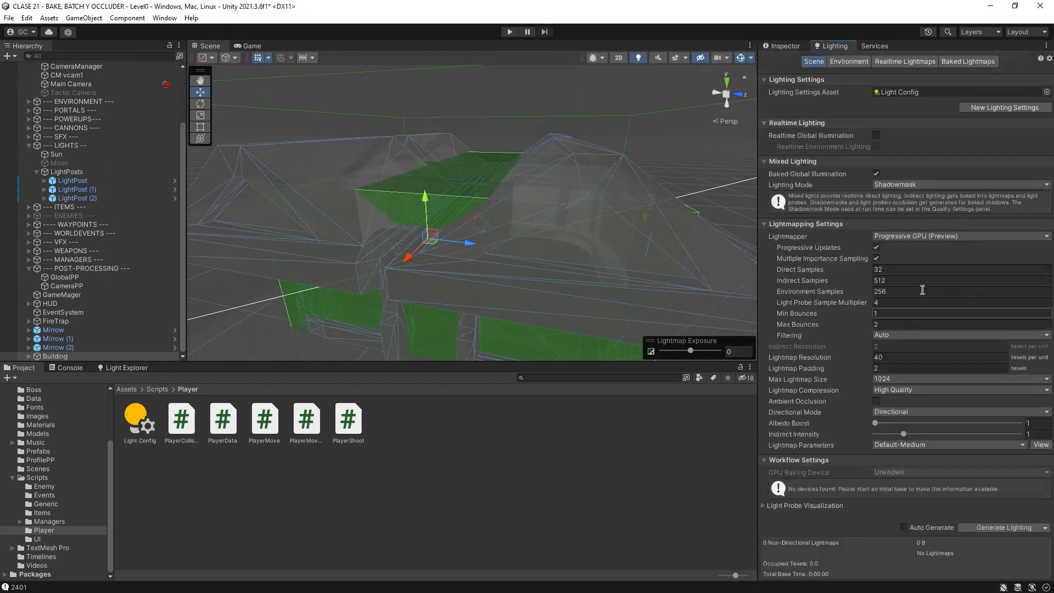
{"action": "left_click", "coordinate": [835, 357]}
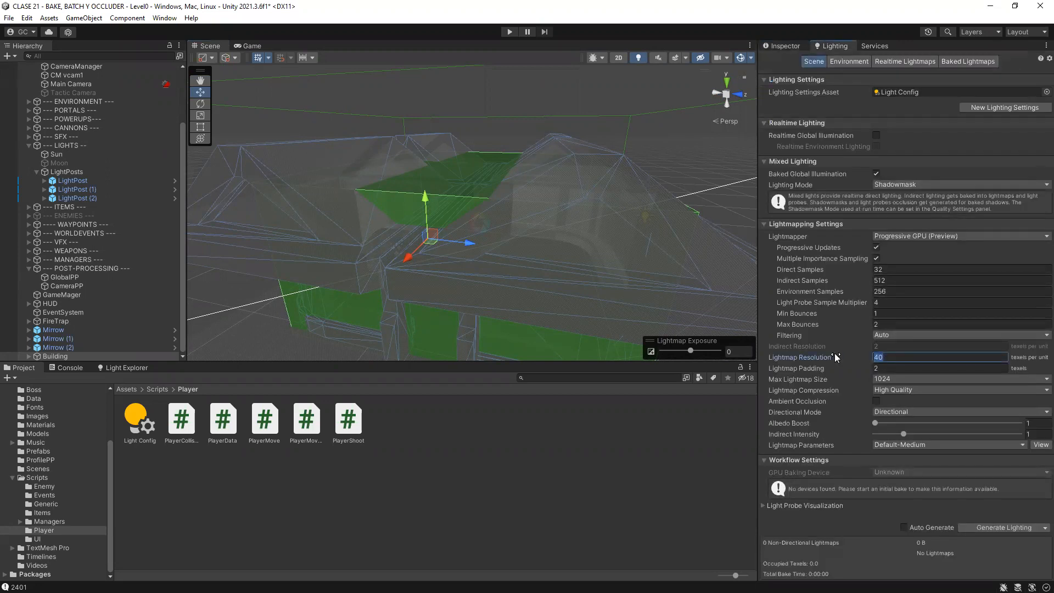
{"action": "scroll", "coordinate": [660, 241], "scroll_direction": "up", "scroll_amount": 3}
{"action": "type", "text": "100"}
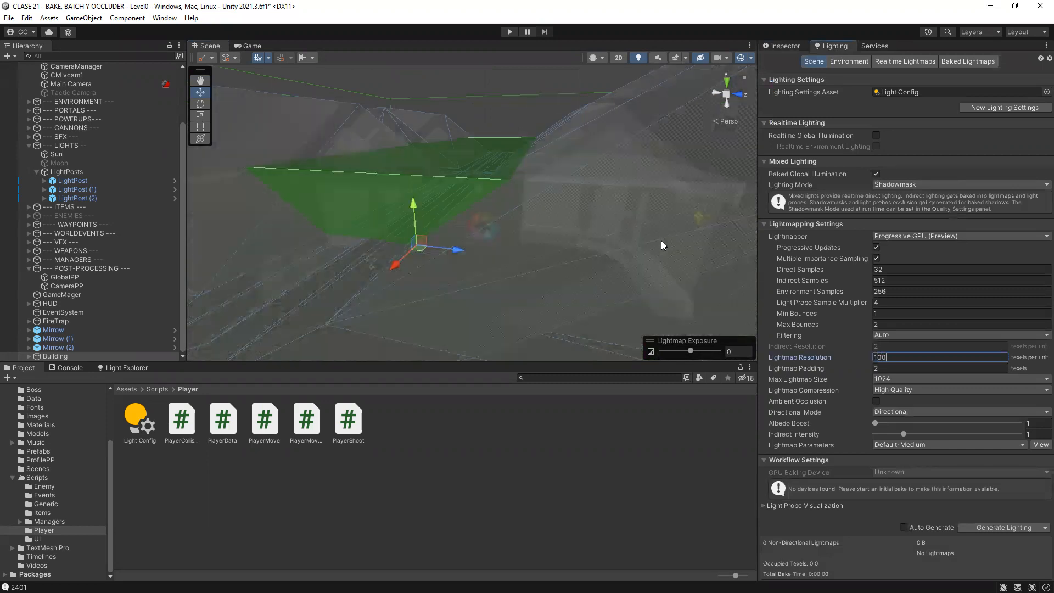
{"action": "scroll", "coordinate": [661, 240], "scroll_direction": "up", "scroll_amount": 4}
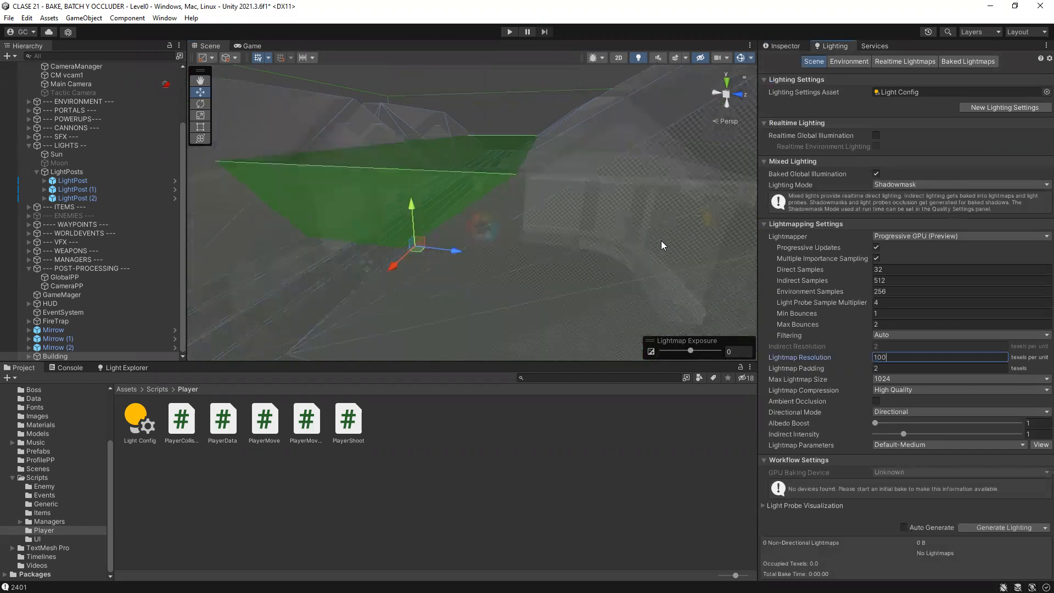
{"action": "scroll", "coordinate": [572, 220], "scroll_direction": "down", "scroll_amount": 3}
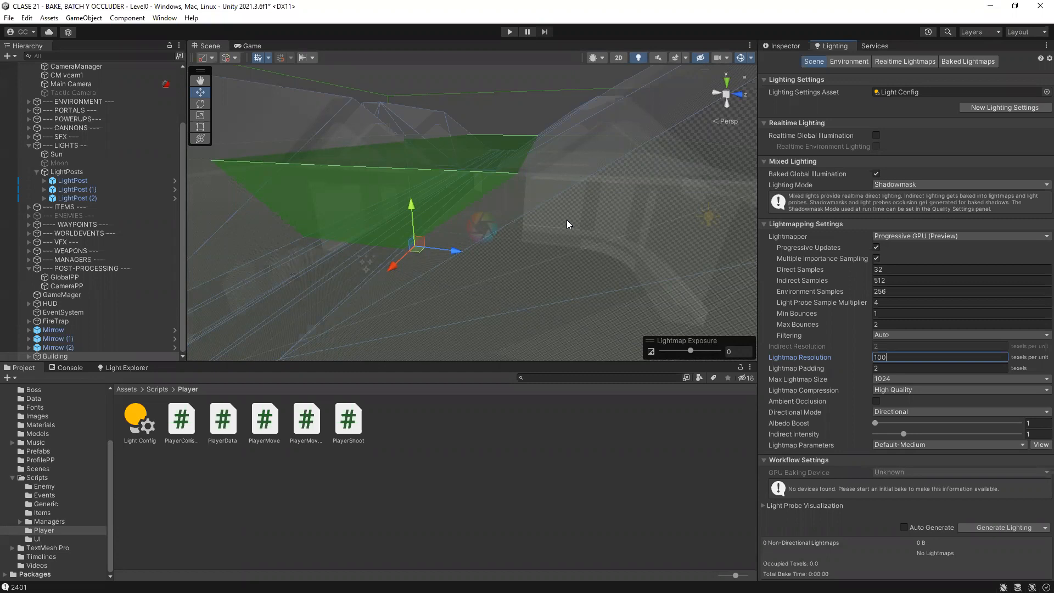
- Try a lightmap resolution of 10 texels per unit and inspect the Building's texel grid from several angles
{"action": "key", "text": "BackSpace"}
{"action": "key", "text": "BackSpace"}
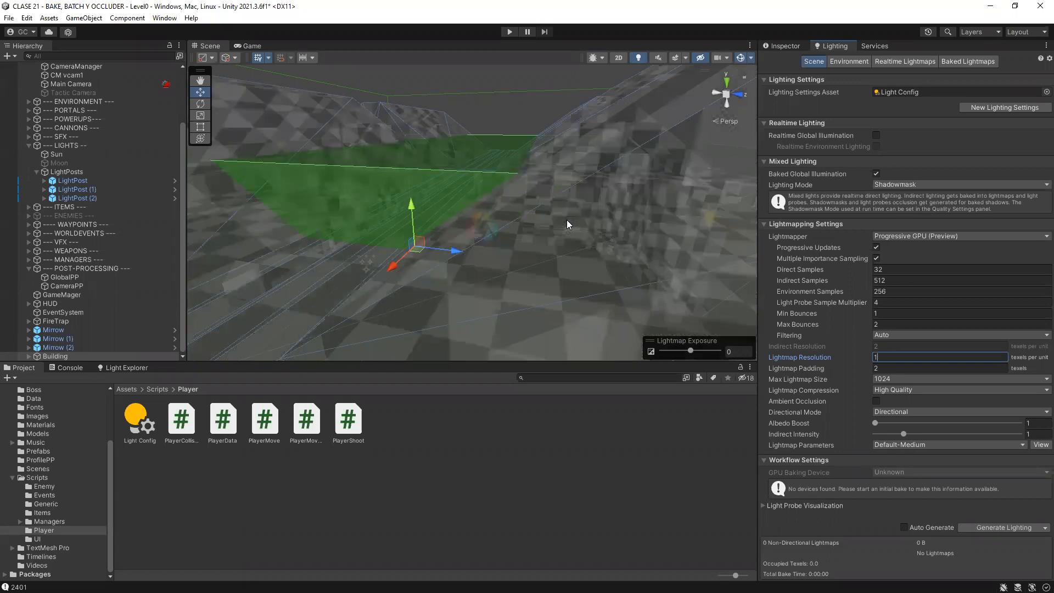
{"action": "type", "text": "0"}
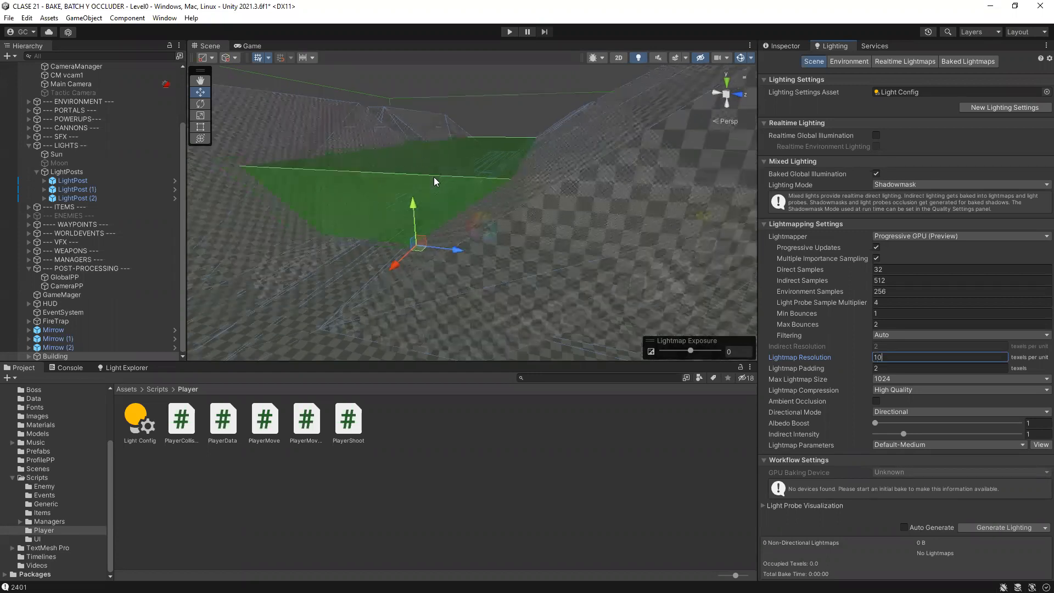
{"action": "scroll", "coordinate": [436, 180], "scroll_direction": "down", "scroll_amount": 4}
{"action": "scroll", "coordinate": [437, 180], "scroll_direction": "up", "scroll_amount": 2}
{"action": "mouse_move", "coordinate": [437, 180]}
{"action": "left_mouse_down", "text": "alt"}
{"action": "mouse_move", "coordinate": [412, 180]}
{"action": "mouse_move", "coordinate": [420, 191]}
{"action": "left_mouse_up", "text": "alt"}
{"action": "scroll", "coordinate": [421, 192], "scroll_direction": "down", "scroll_amount": 1}
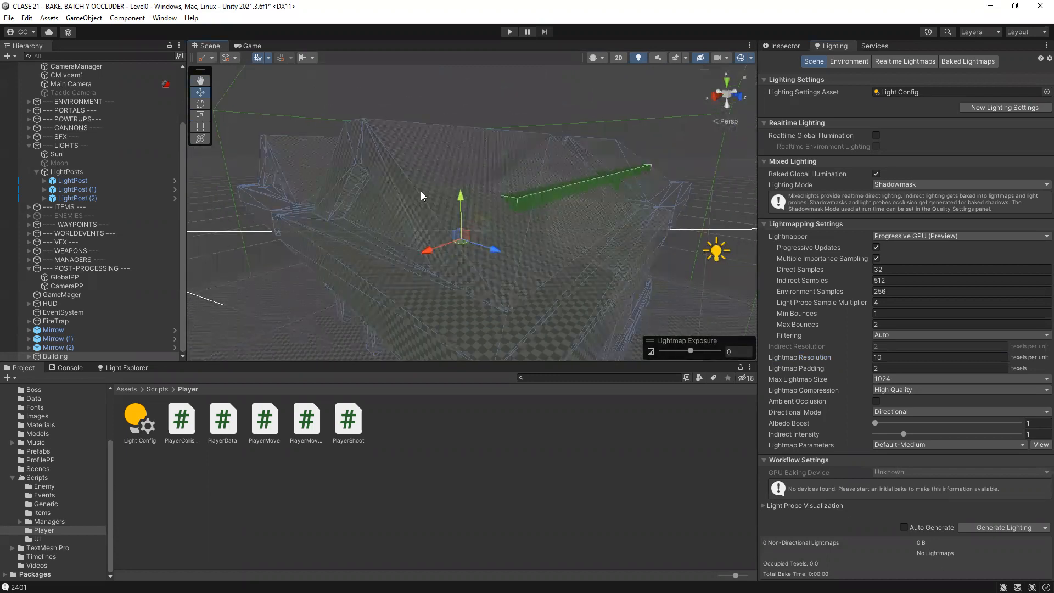
{"action": "scroll", "coordinate": [585, 204], "scroll_direction": "up", "scroll_amount": 3}
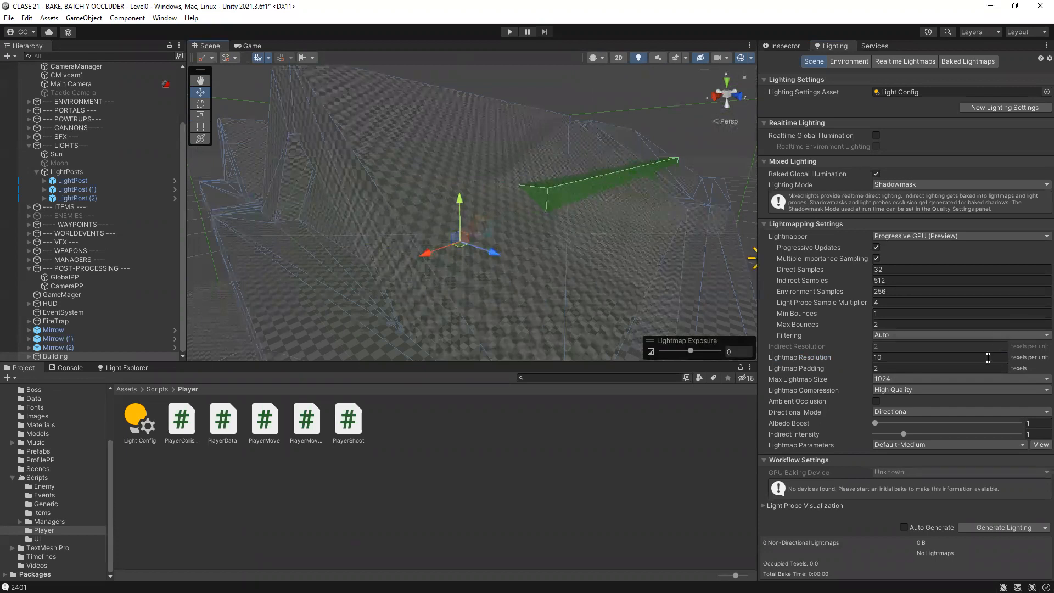
- Set the lightmap resolution to 1 texel per unit and check the texel size across the Building and floor
{"action": "left_click", "coordinate": [897, 357]}
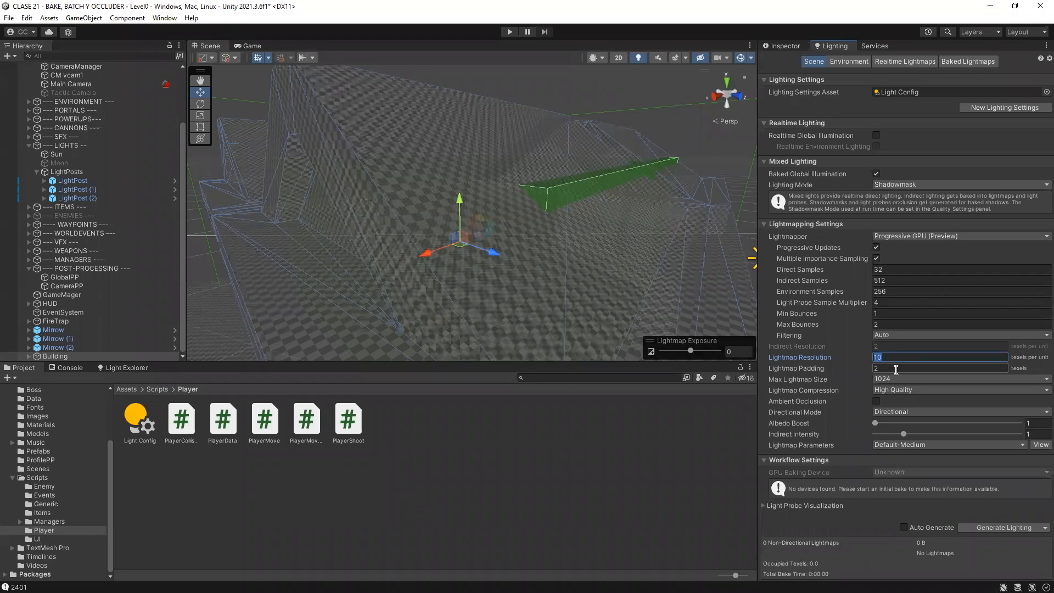
{"action": "type", "text": "1"}
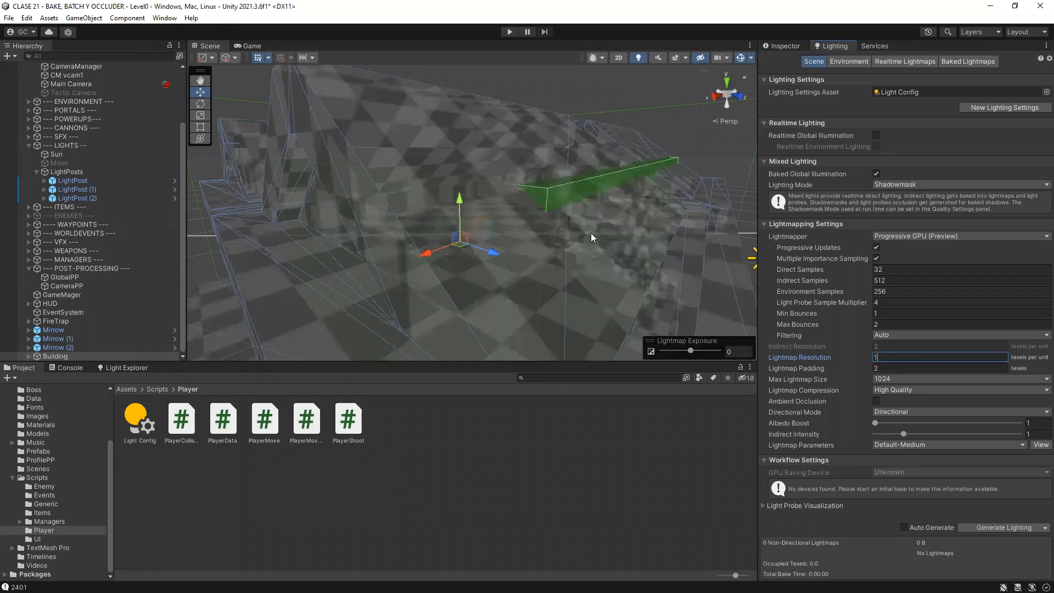
{"action": "scroll", "coordinate": [590, 232], "scroll_direction": "down", "scroll_amount": 6}
{"action": "scroll", "coordinate": [584, 313], "scroll_direction": "down", "scroll_amount": 6}
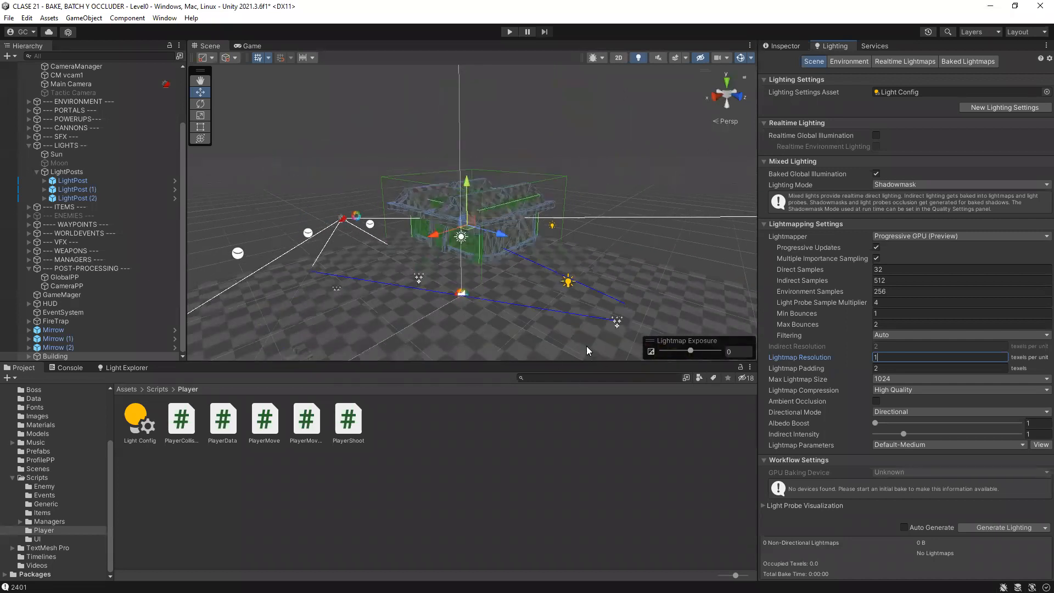
{"action": "left_click_drag", "start_coordinate": [595, 274], "coordinate": [468, 275], "text": "alt"}
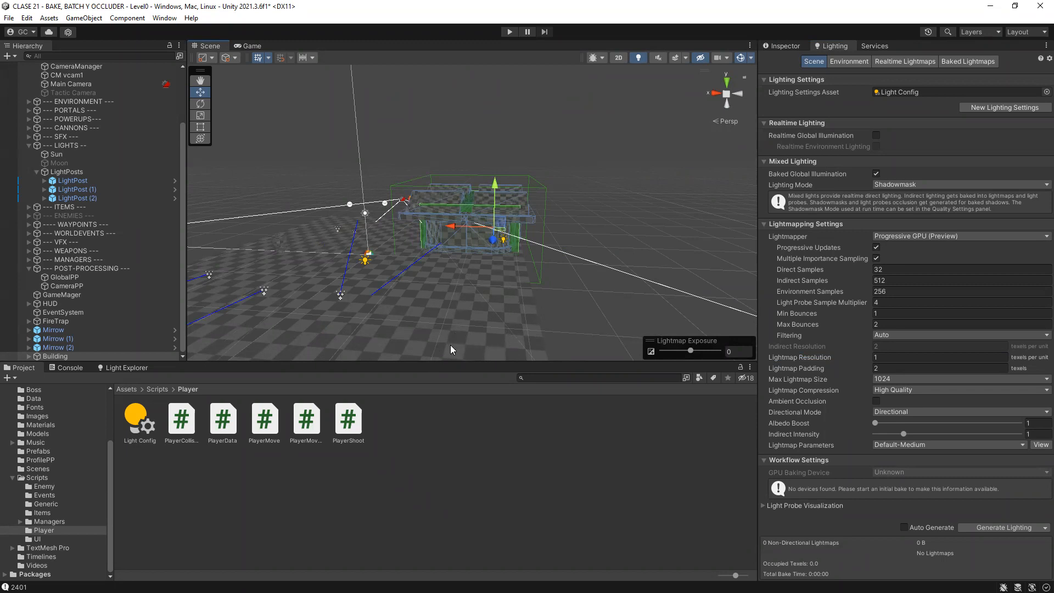
{"action": "scroll", "coordinate": [511, 301], "scroll_direction": "down", "scroll_amount": 8}
{"action": "left_click_drag", "start_coordinate": [517, 233], "coordinate": [589, 240], "text": "alt"}
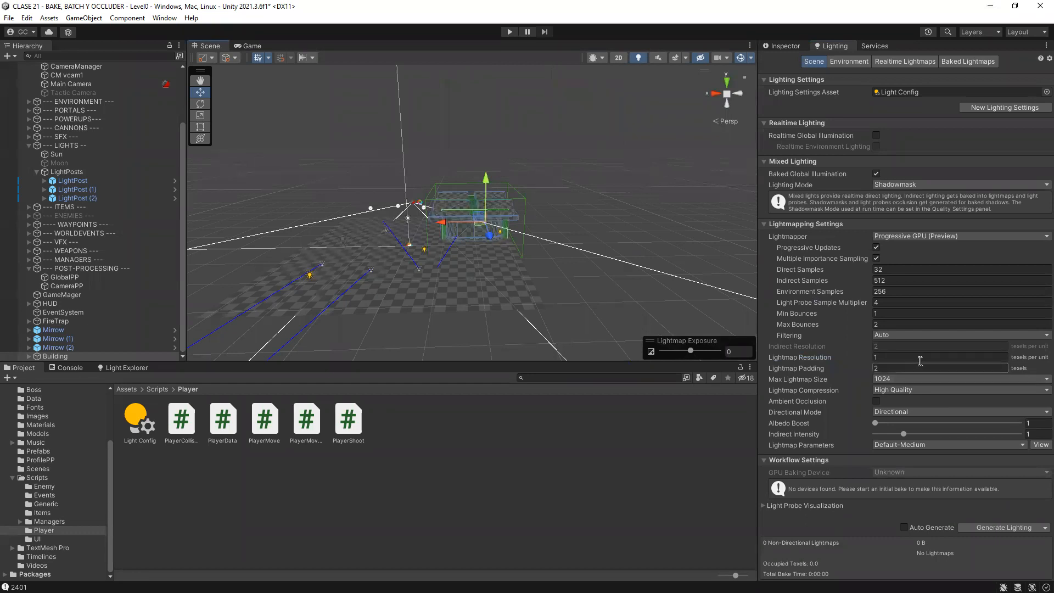
{"action": "left_click", "coordinate": [890, 357]}
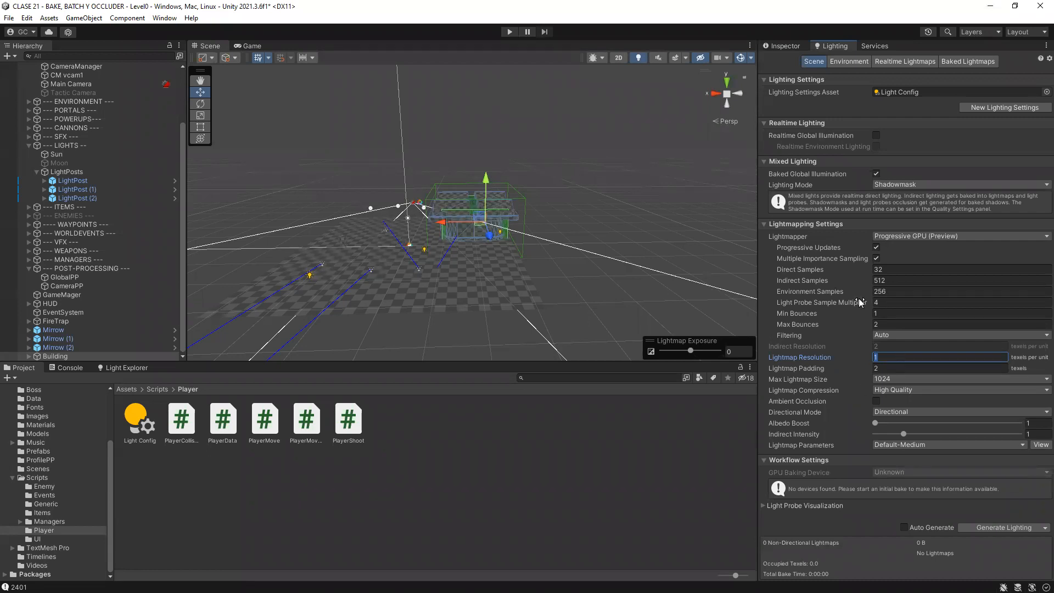
{"action": "left_click", "coordinate": [894, 390]}
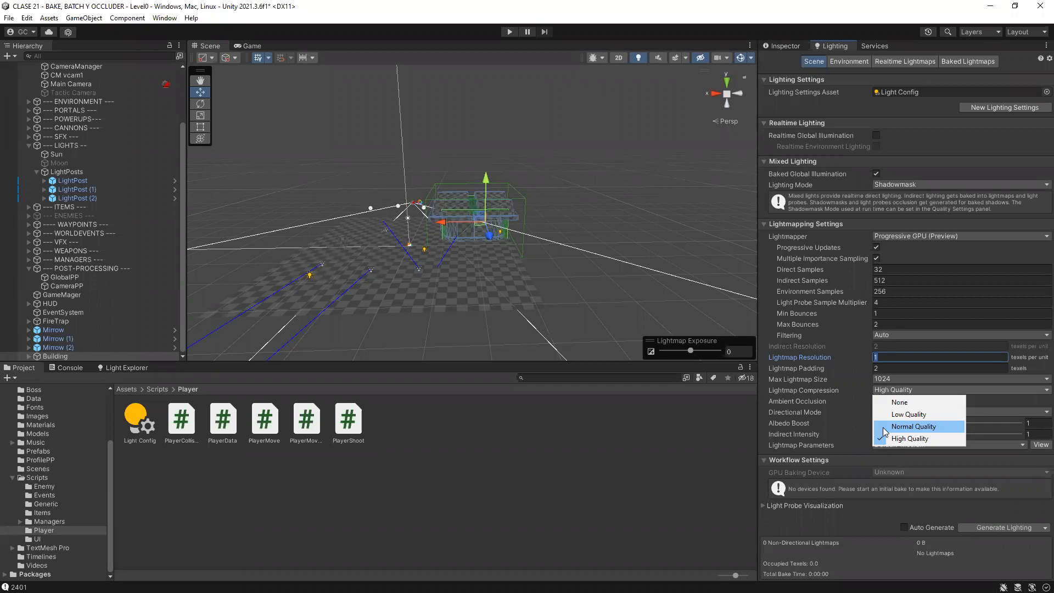
{"action": "left_click", "coordinate": [836, 411]}
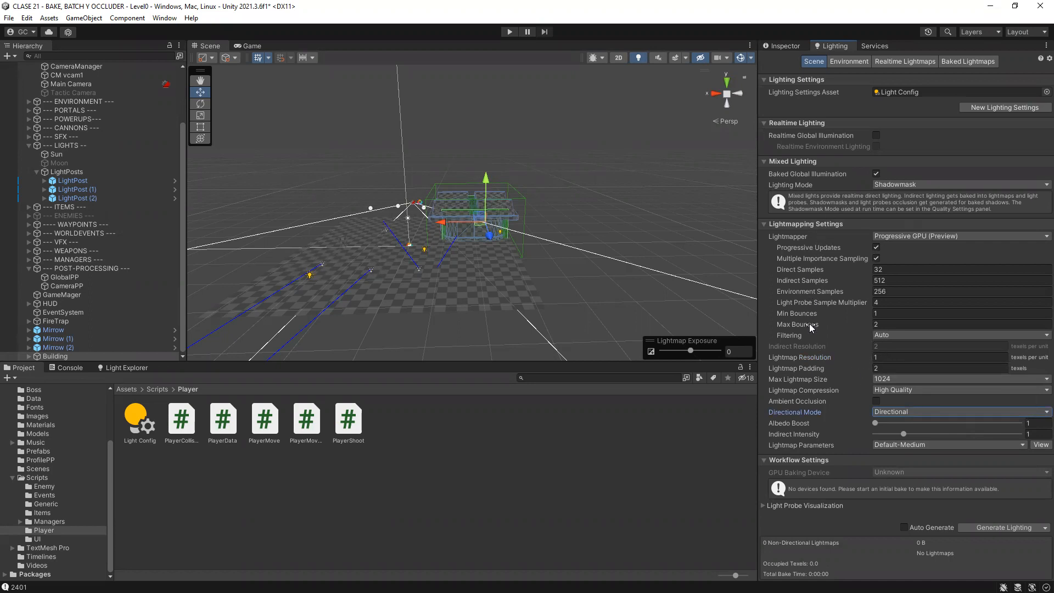
- Generate the lighting for the level and examine the baked lightmap on the Building and floor
{"action": "mouse_move", "coordinate": [865, 259]}
{"action": "left_click", "coordinate": [992, 527]}
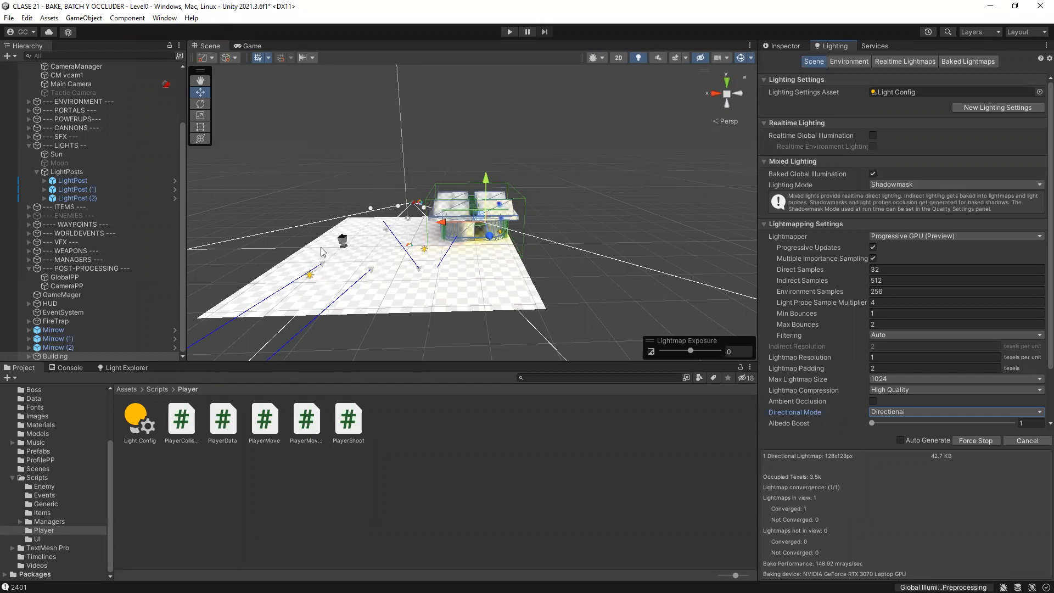
{"action": "scroll", "coordinate": [430, 258], "scroll_direction": "up", "scroll_amount": 3}
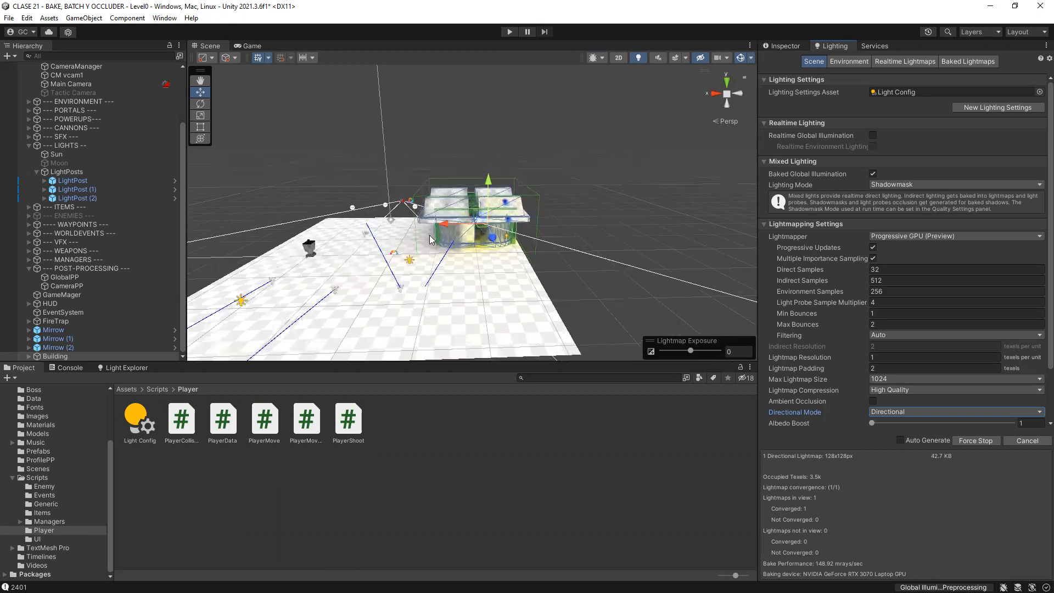
{"action": "scroll", "coordinate": [431, 240], "scroll_direction": "up", "scroll_amount": 5}
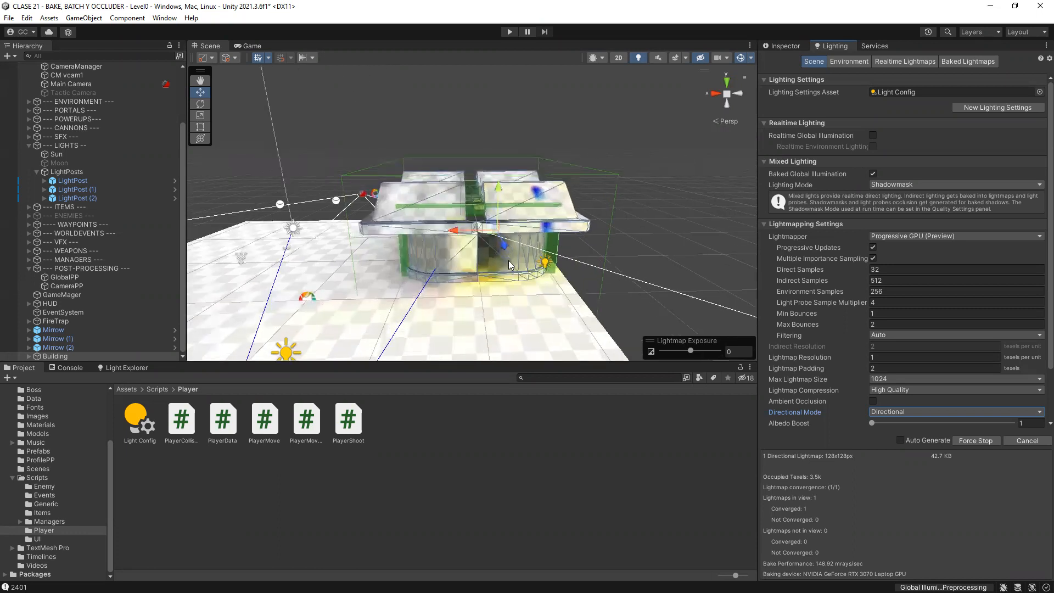
{"action": "scroll", "coordinate": [470, 288], "scroll_direction": "down", "scroll_amount": 2}
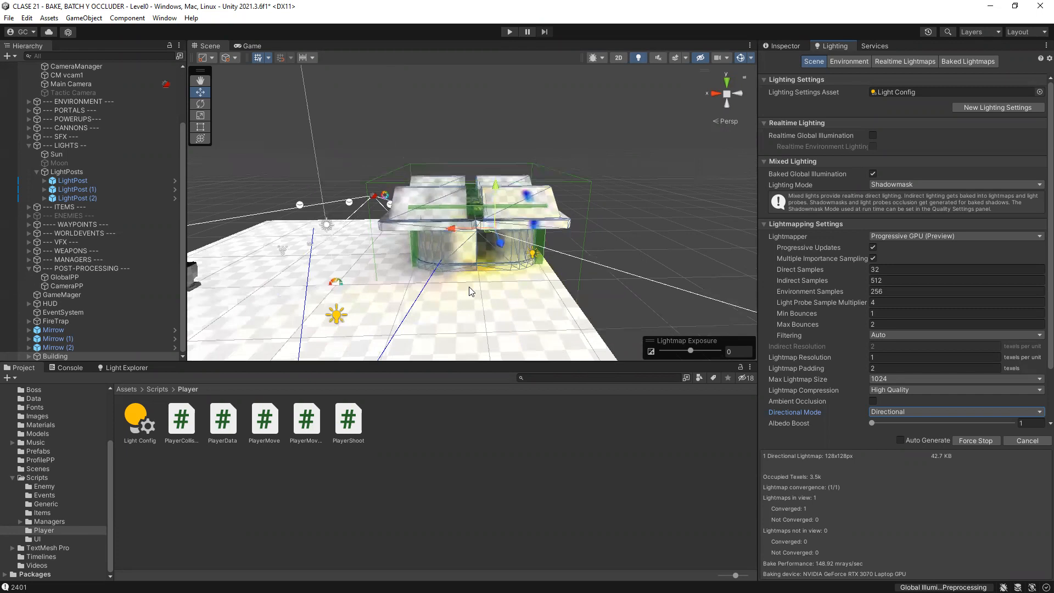
{"action": "scroll", "coordinate": [469, 291], "scroll_direction": "down", "scroll_amount": 4}
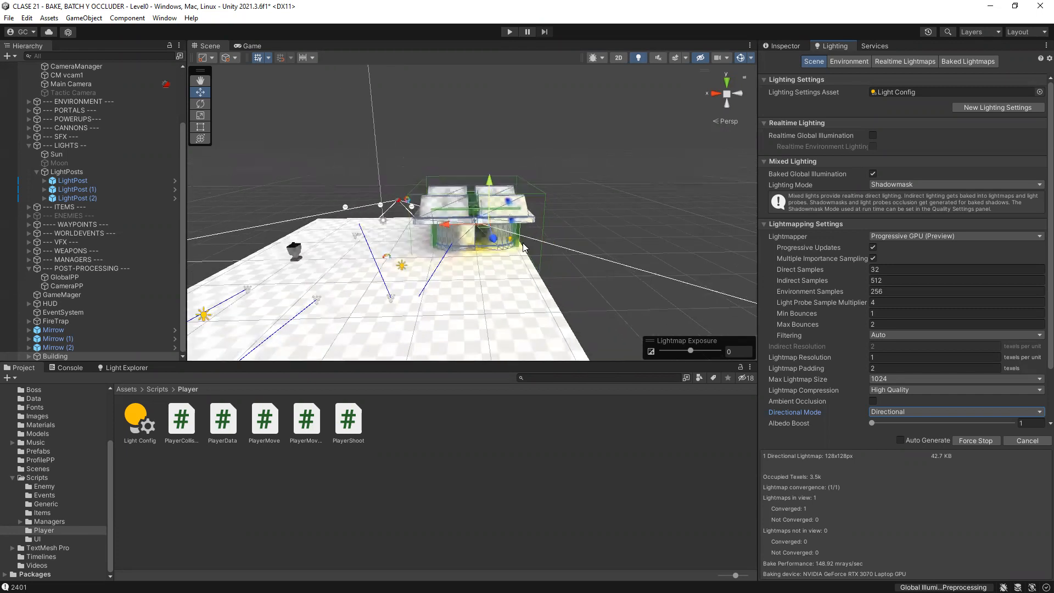
{"action": "scroll", "coordinate": [453, 241], "scroll_direction": "down", "scroll_amount": 3}
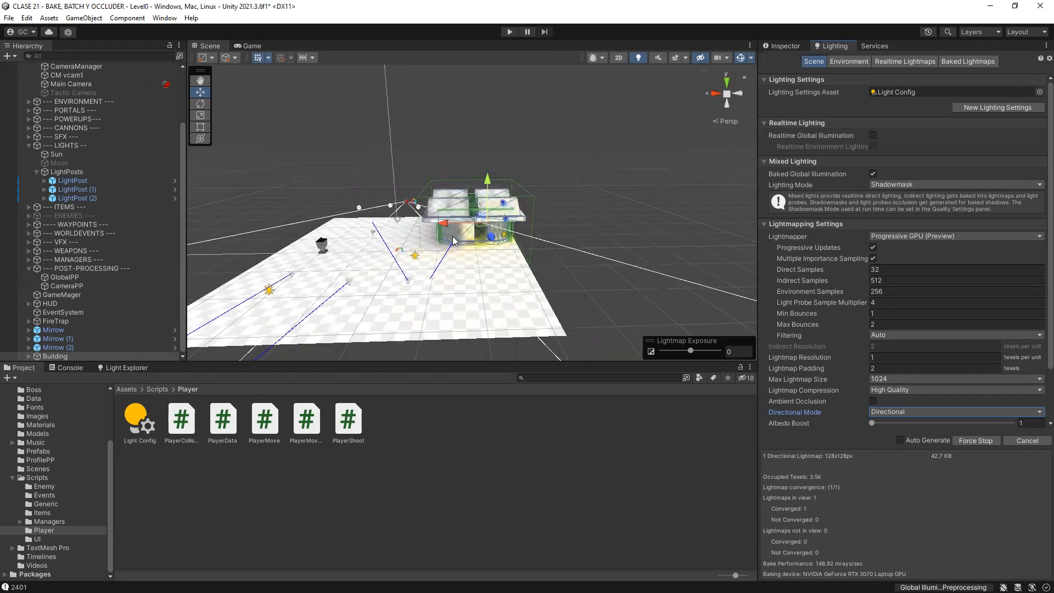
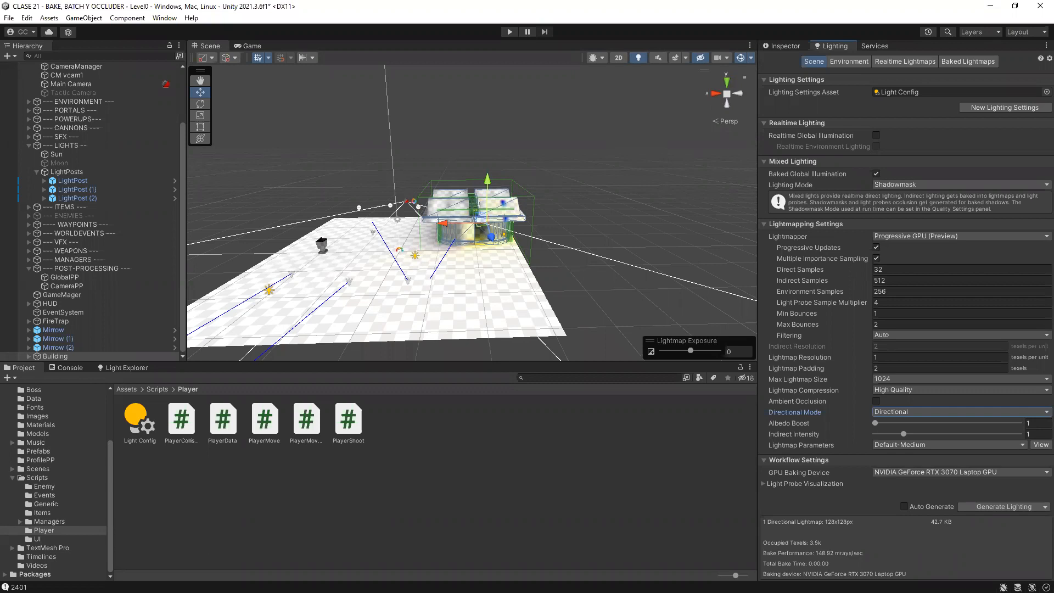
- Go up to the Scripts folder in the project files and switch the Scene view to 2D mode
{"action": "left_click", "coordinate": [157, 388]}
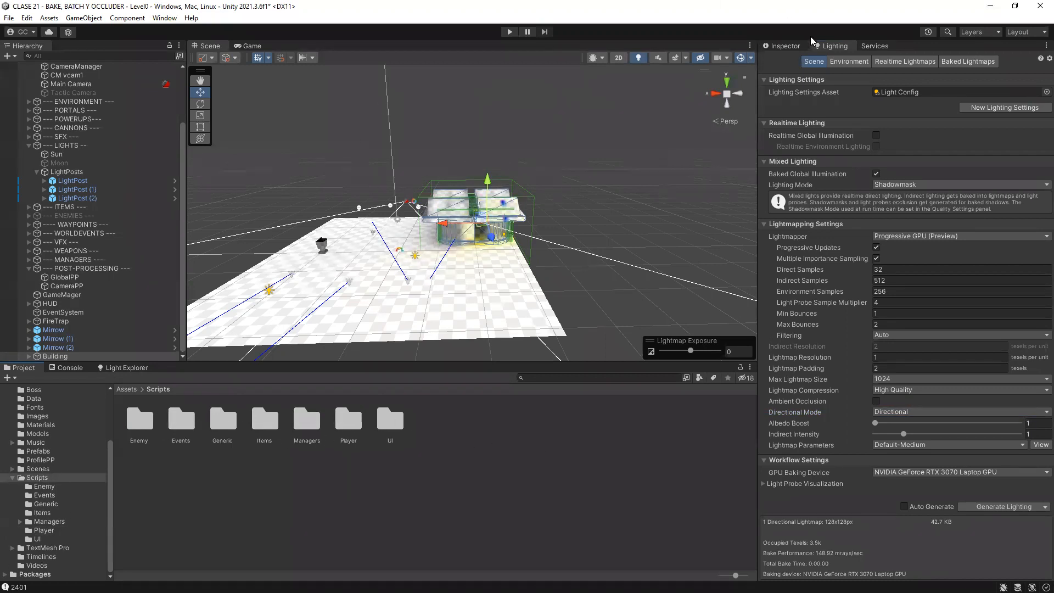
{"action": "left_click", "coordinate": [749, 46]}
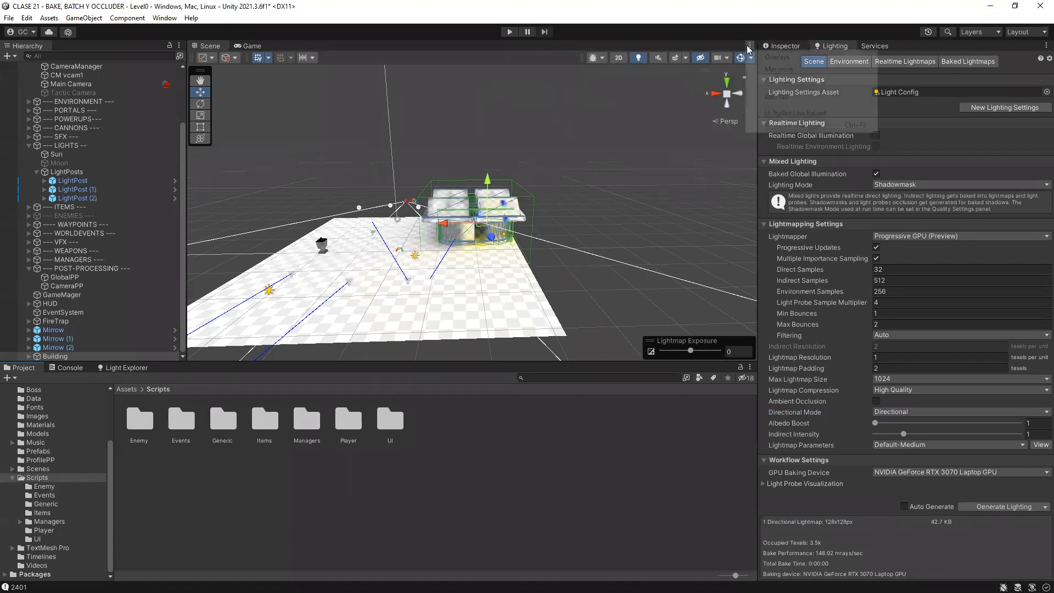
{"action": "left_click", "coordinate": [647, 64]}
{"action": "left_click", "coordinate": [619, 59]}
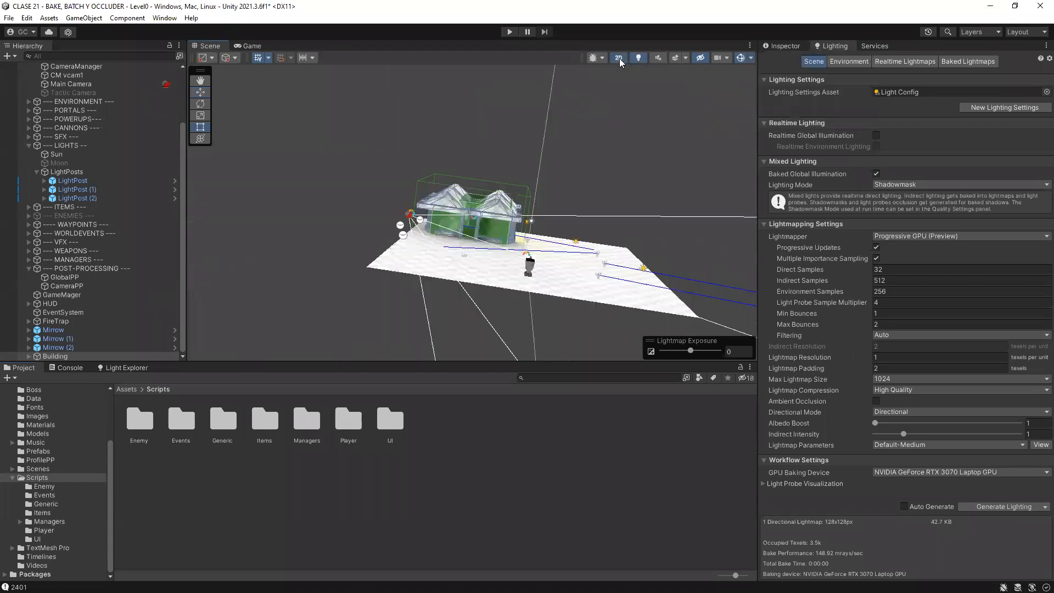
- Return the Scene view to 3D with Shaded draw mode and view the level around the Building
{"action": "left_click", "coordinate": [619, 57]}
{"action": "left_click", "coordinate": [597, 58]}
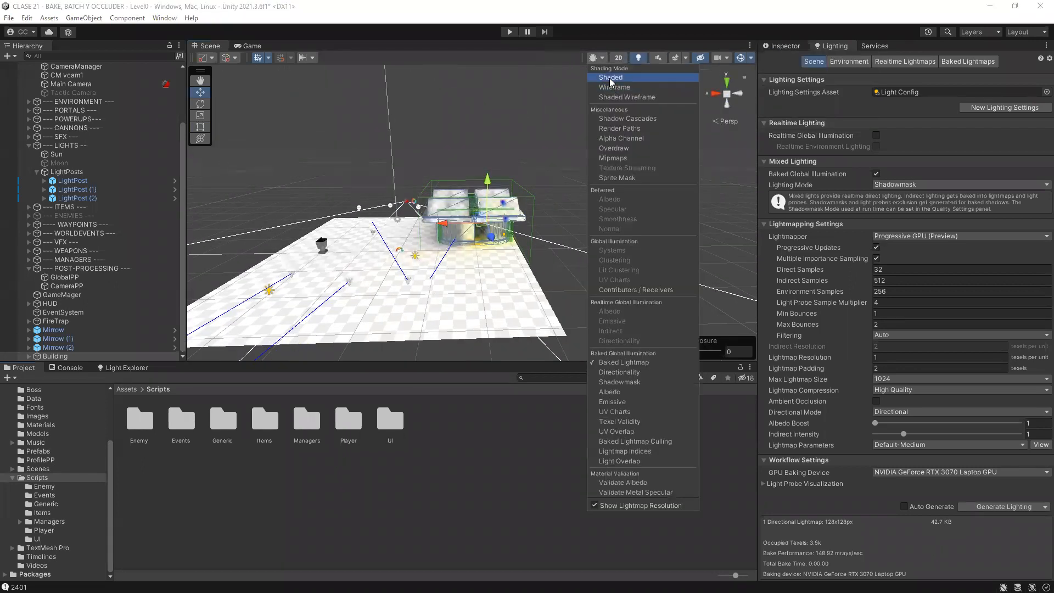
{"action": "left_click", "coordinate": [610, 79]}
{"action": "mouse_move", "coordinate": [531, 162]}
{"action": "left_mouse_down", "text": "alt"}
{"action": "mouse_move", "coordinate": [652, 219]}
{"action": "mouse_move", "coordinate": [572, 240]}
{"action": "mouse_move", "coordinate": [510, 154]}
{"action": "left_mouse_up", "text": "alt"}
- Playtest the level by day, walking the character forward to examine the baked light on the floor, and stop the game
{"action": "left_click", "coordinate": [509, 31]}
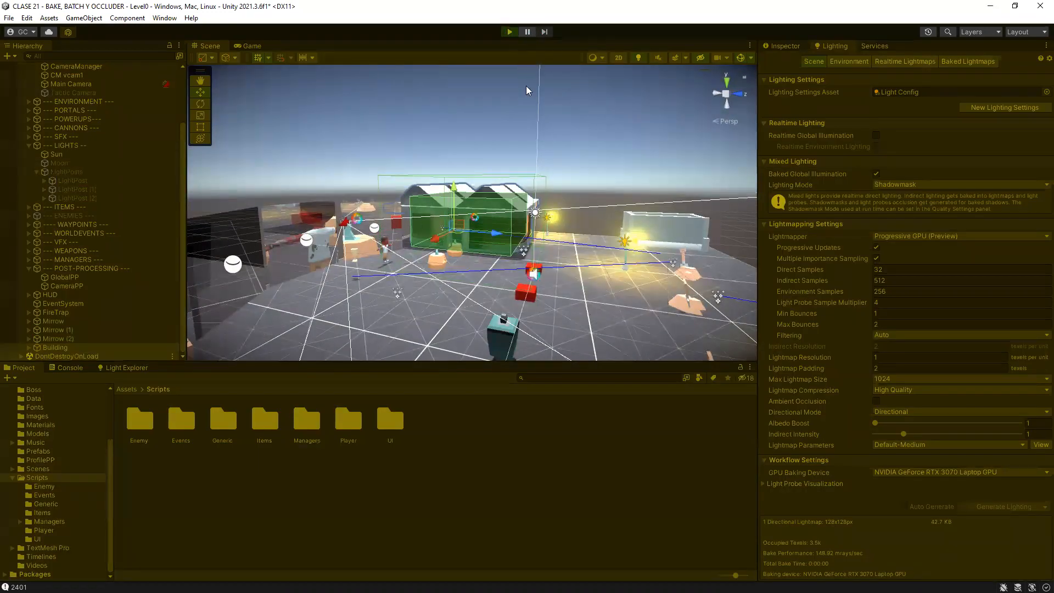
{"action": "key", "text": "w"}
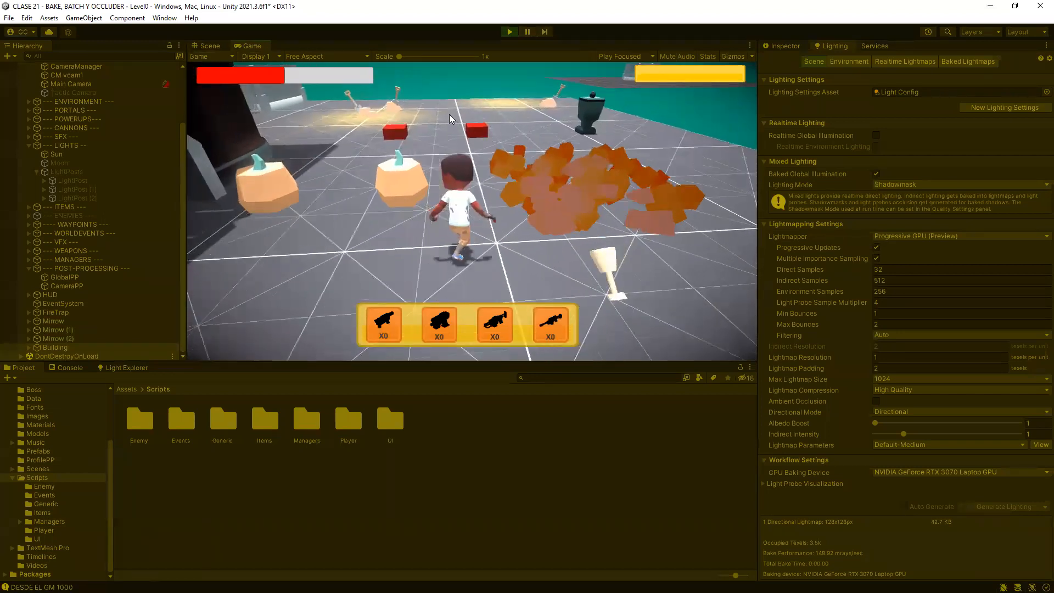
{"action": "key", "text": "w"}
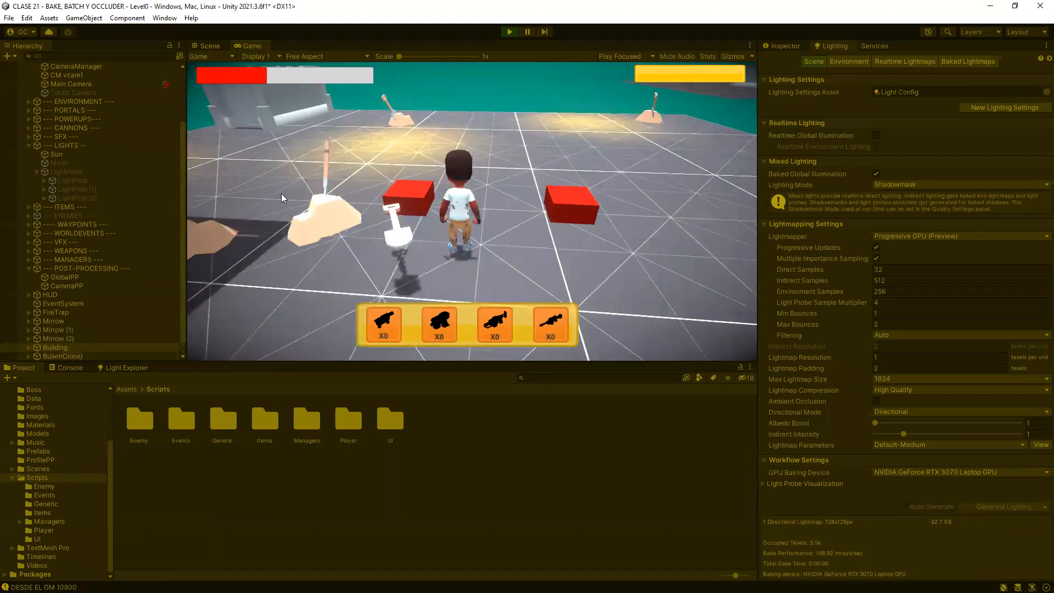
{"action": "key", "text": "w"}
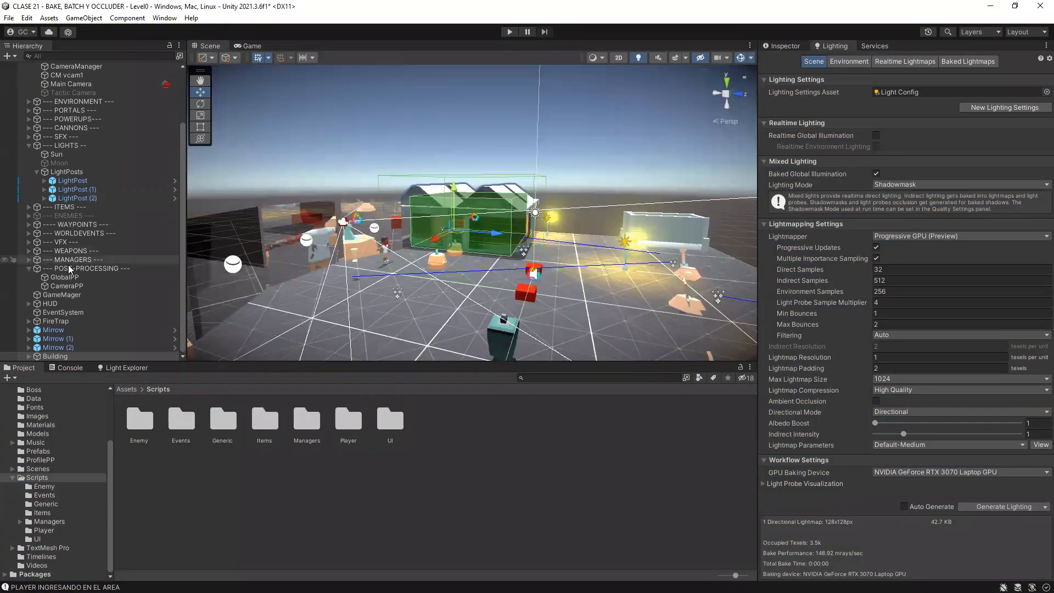
- Turn off the Is Day option on the DayManager object in the MANAGERS group
{"action": "left_click", "coordinate": [29, 260]}
{"action": "left_click", "coordinate": [71, 268]}
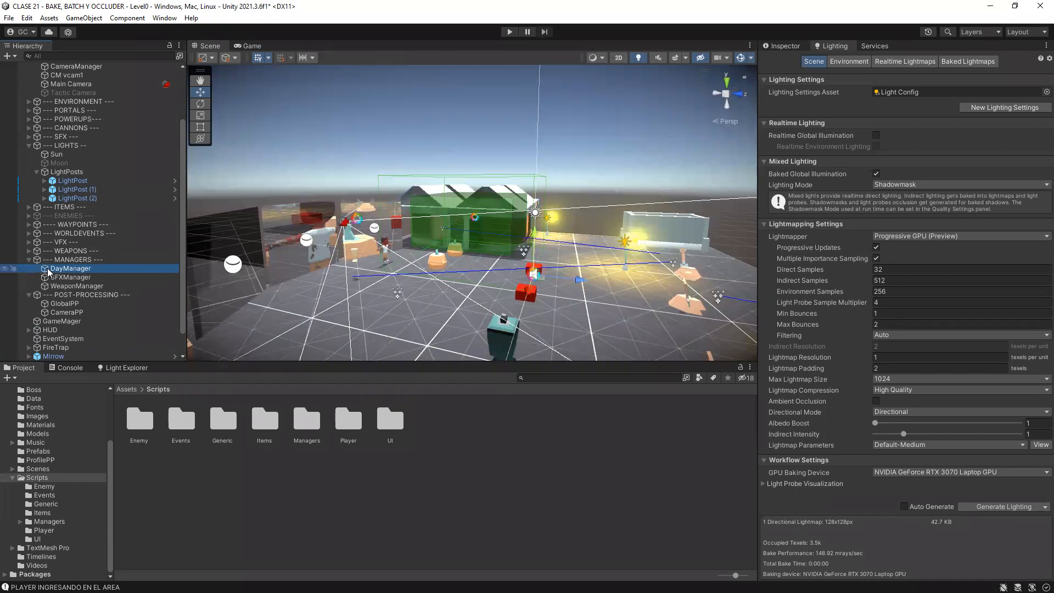
{"action": "left_click", "coordinate": [786, 45]}
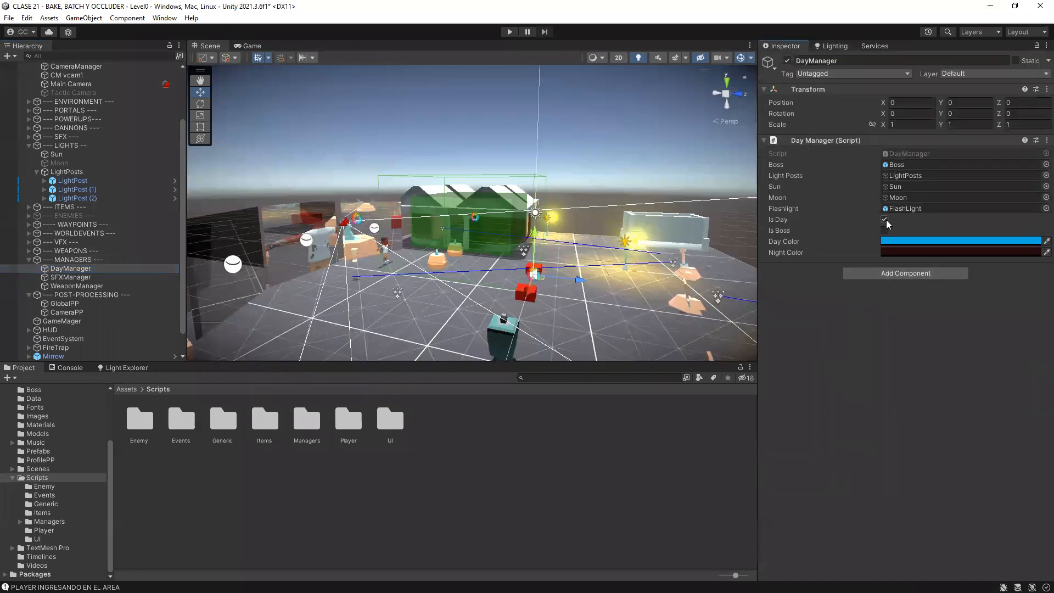
{"action": "left_click", "coordinate": [884, 220]}
- Playtest the level at night, walking around the light posts to examine their lighting, and end the playtest
{"action": "left_click", "coordinate": [511, 31]}
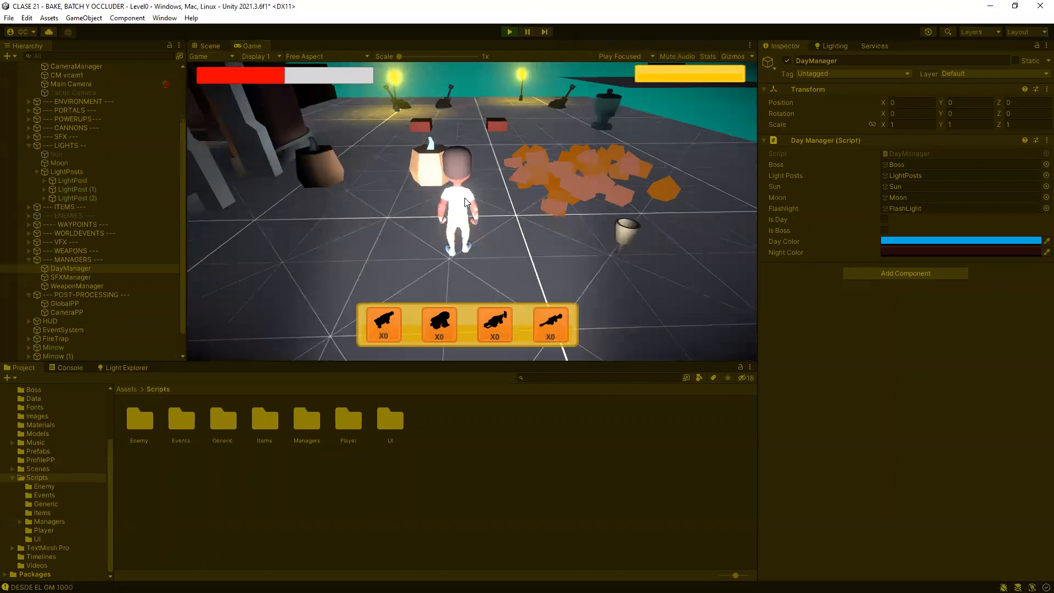
{"action": "key", "text": "w"}
{"action": "key", "text": "d"}
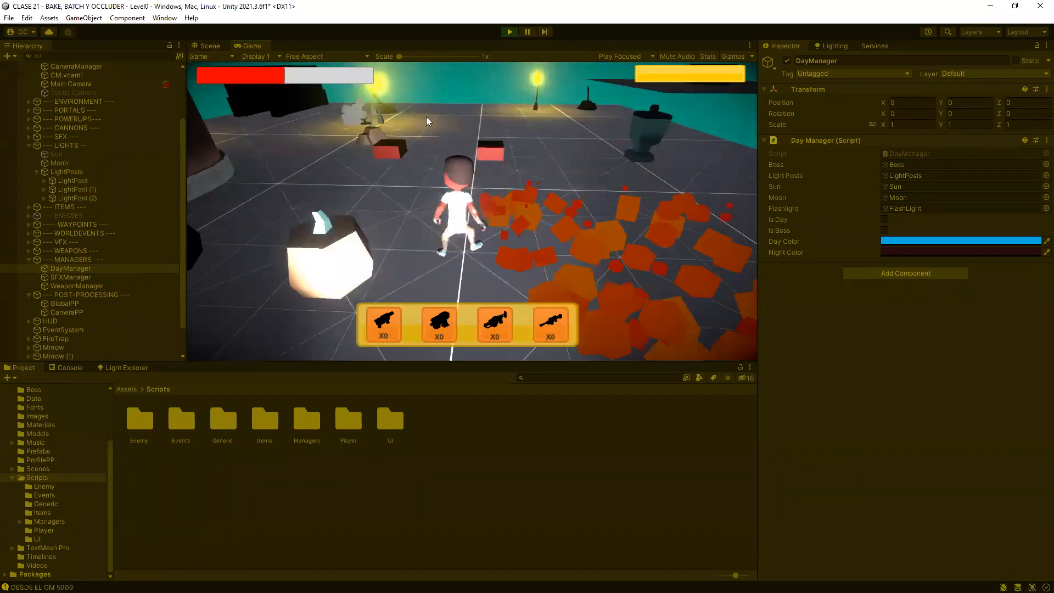
{"action": "key", "text": "w"}
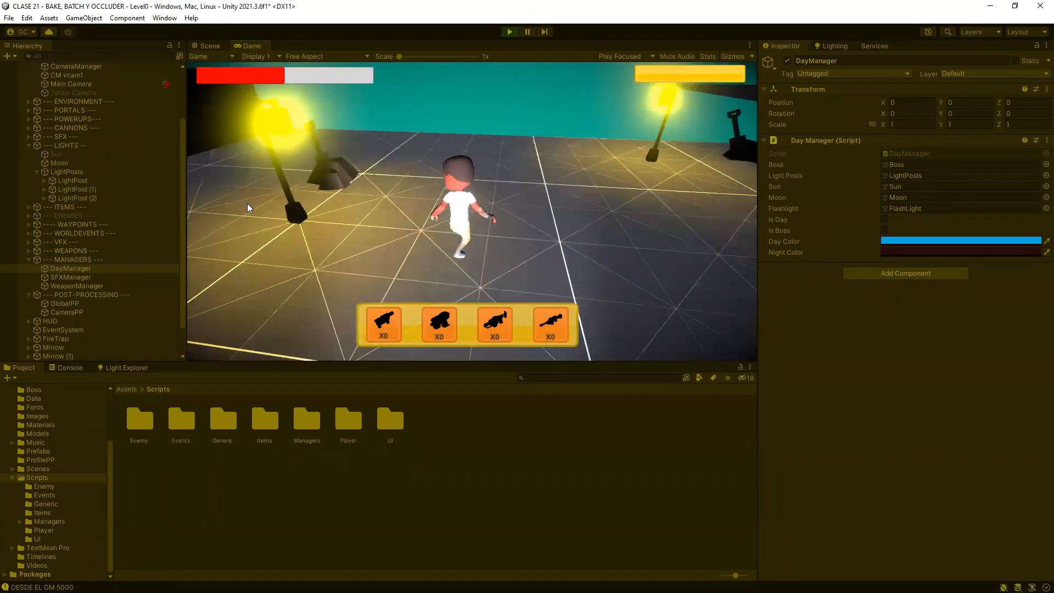
{"action": "key", "text": "w"}
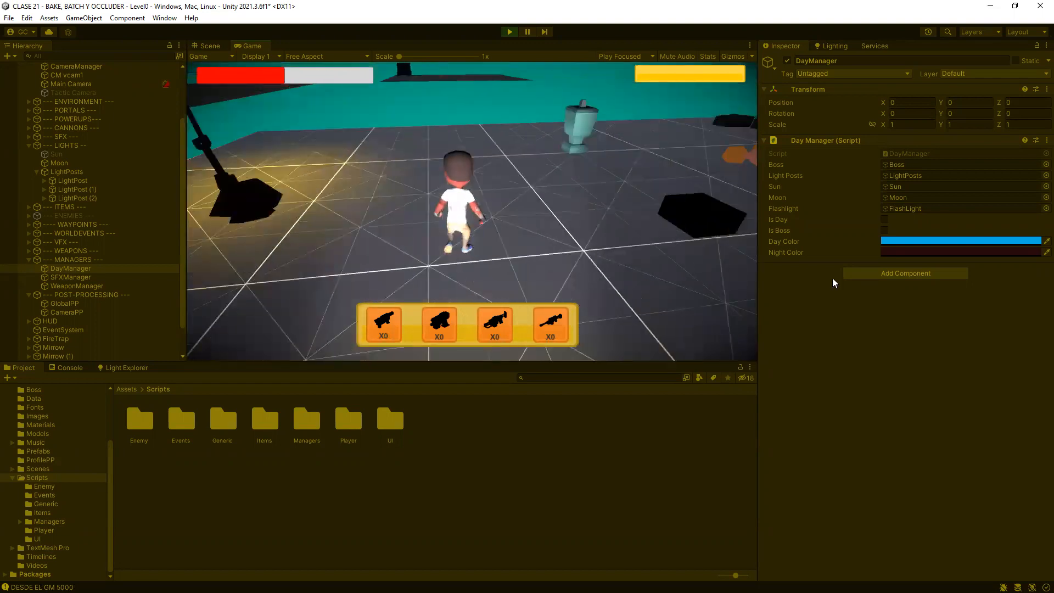
{"action": "key", "text": "w"}
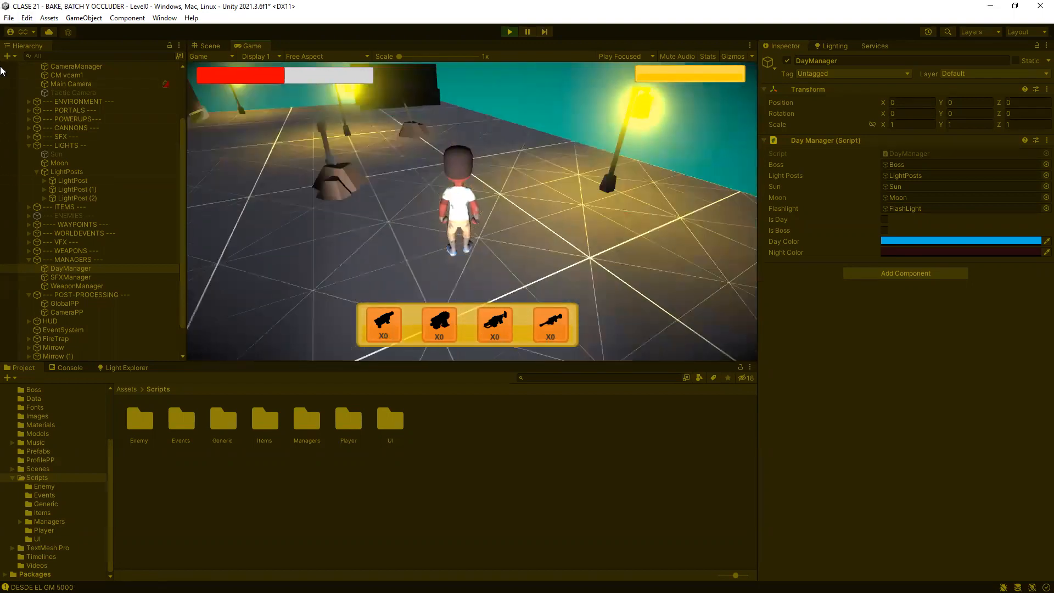
{"action": "key", "text": "w"}
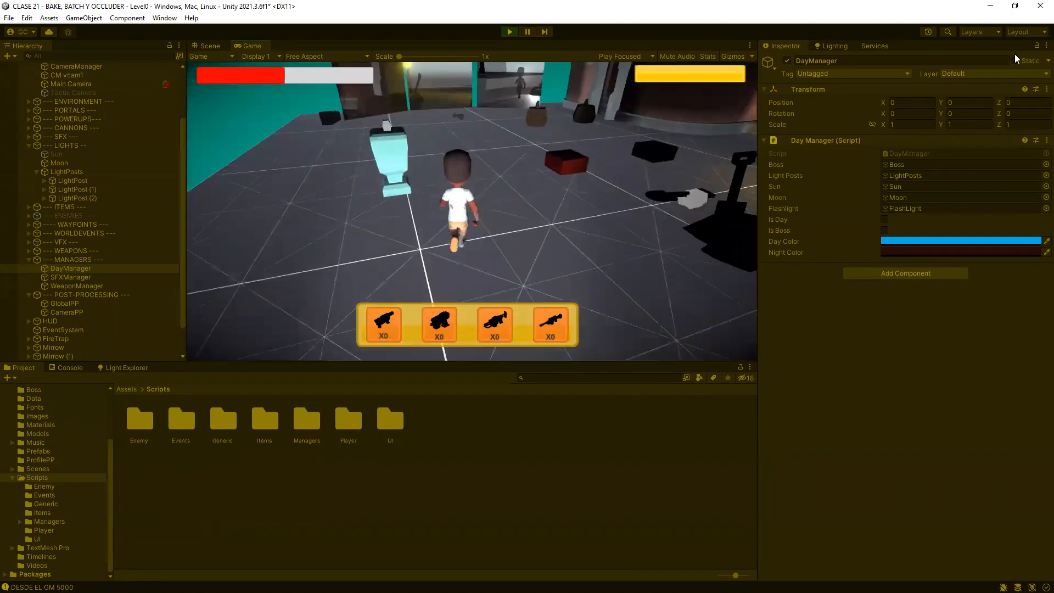
{"action": "key", "text": "w"}
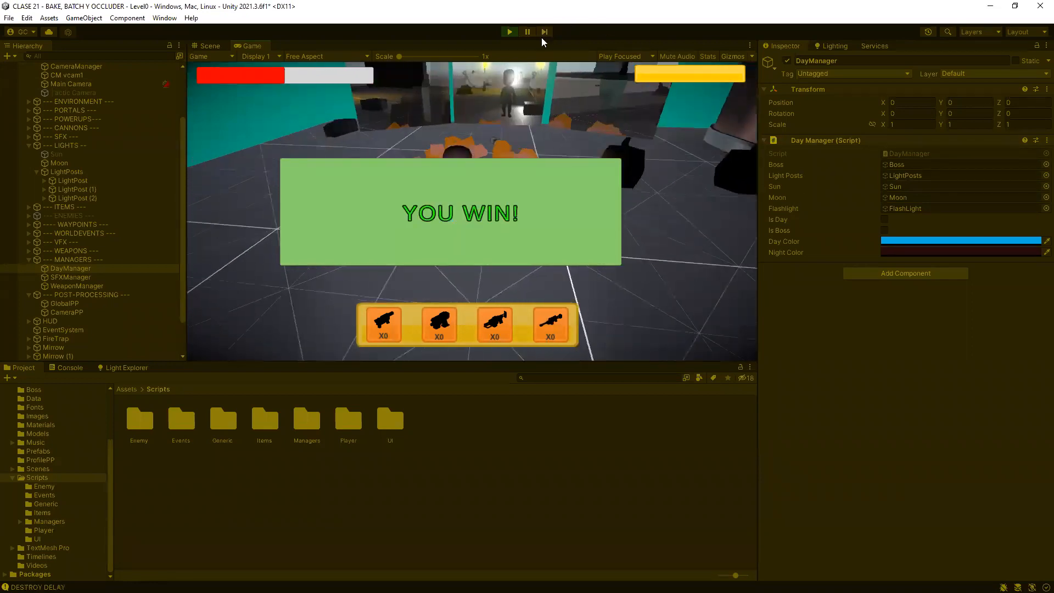
{"action": "left_click", "coordinate": [509, 32]}
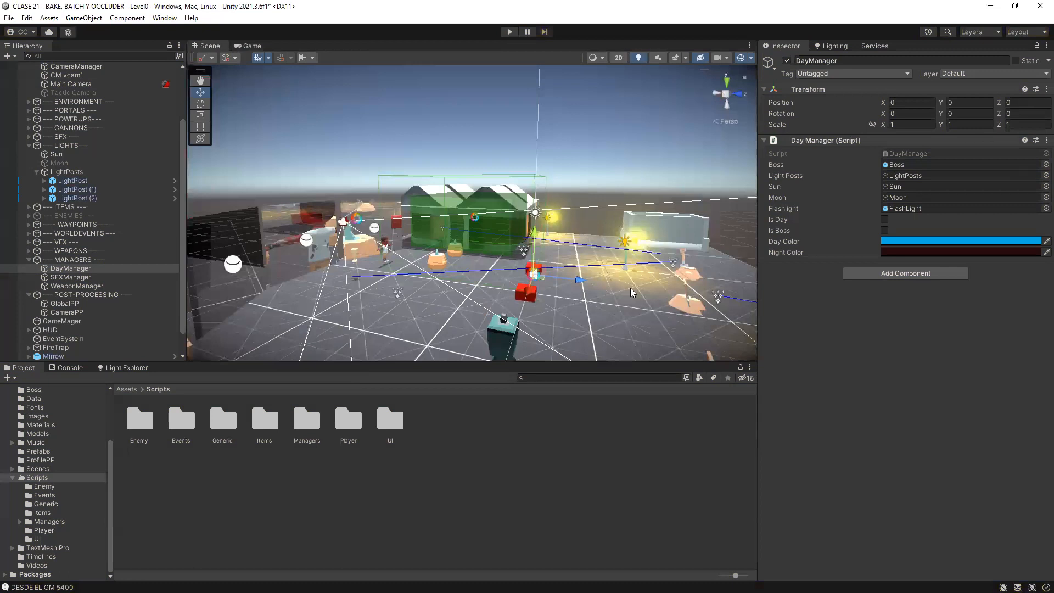
- Turn the DayManager's Is Day option on and playtest the baked light-post glow in daylight
{"action": "left_click", "coordinate": [884, 219]}
{"action": "left_click", "coordinate": [509, 32]}
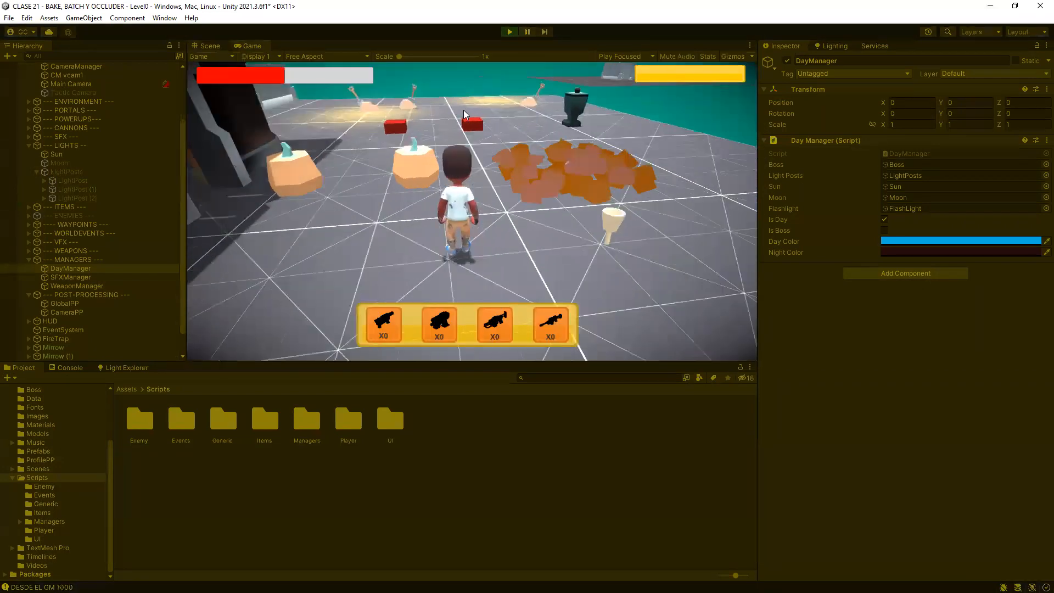
{"action": "key", "text": "w"}
{"action": "key", "text": "w"}
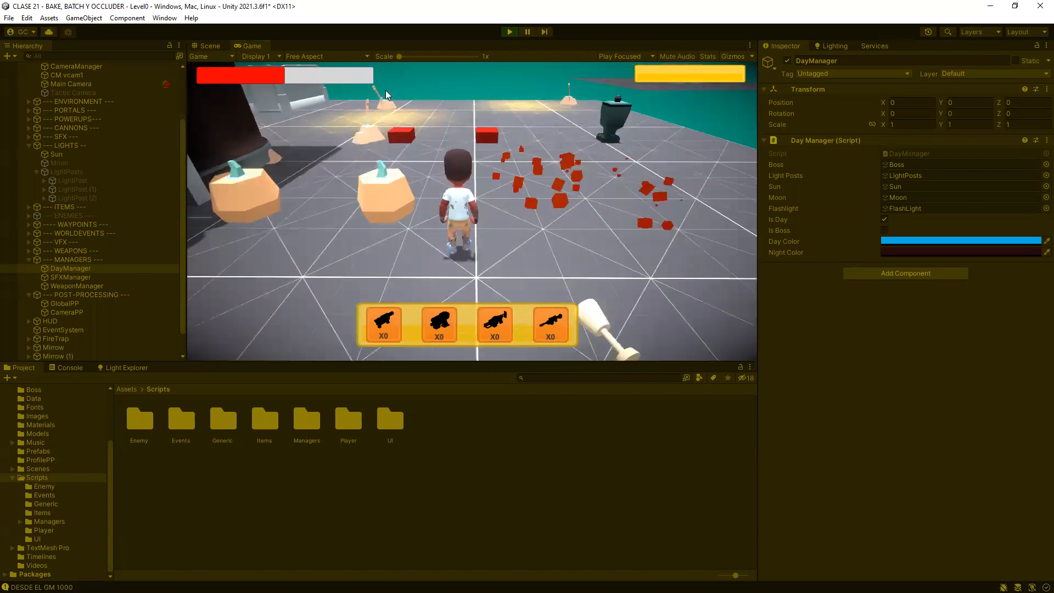
{"action": "key", "text": "w"}
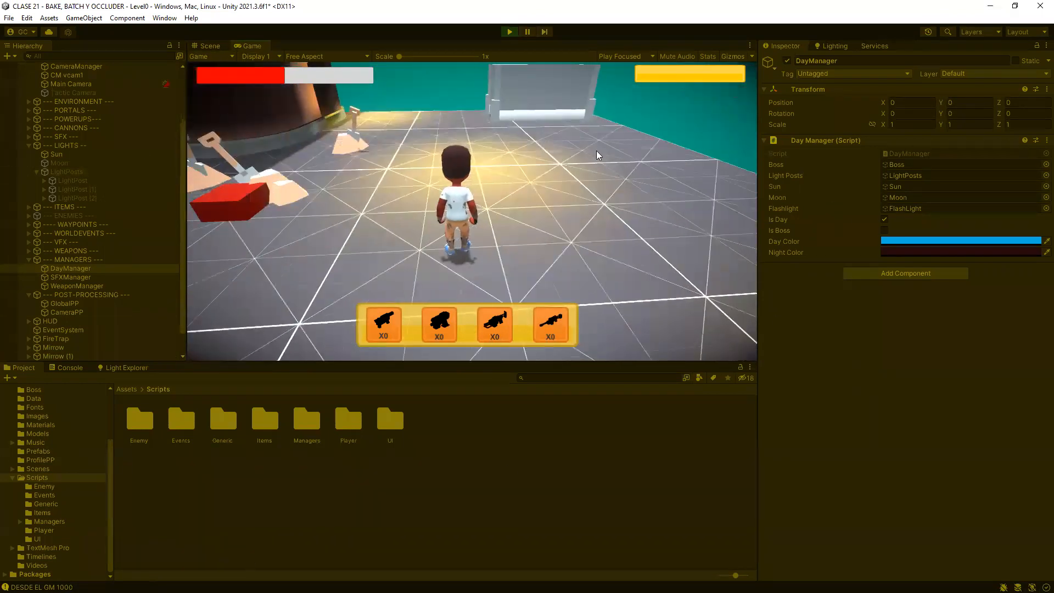
{"action": "key", "text": "s"}
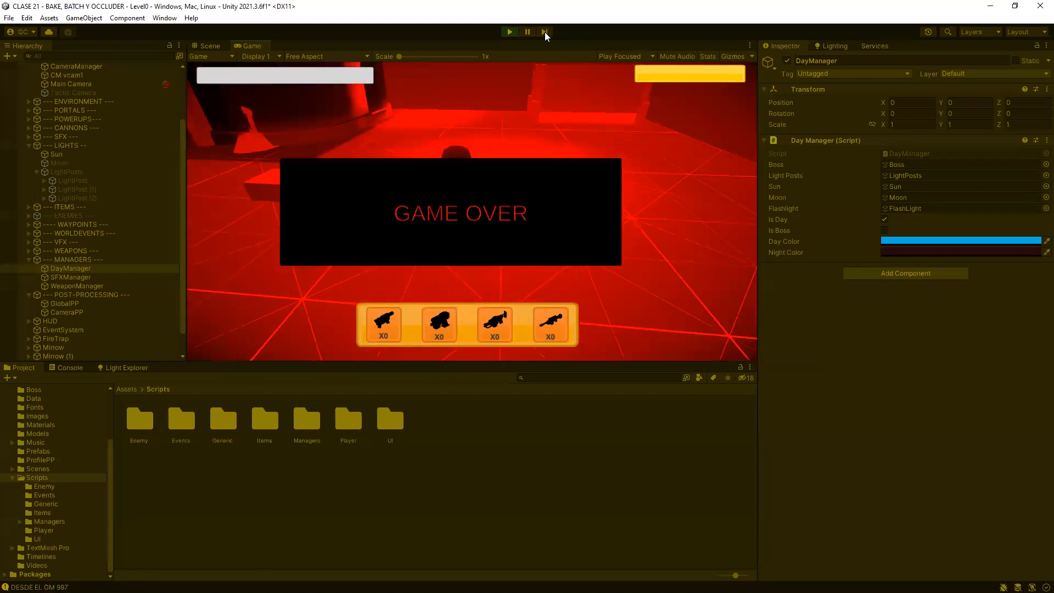
{"action": "left_click", "coordinate": [509, 32]}
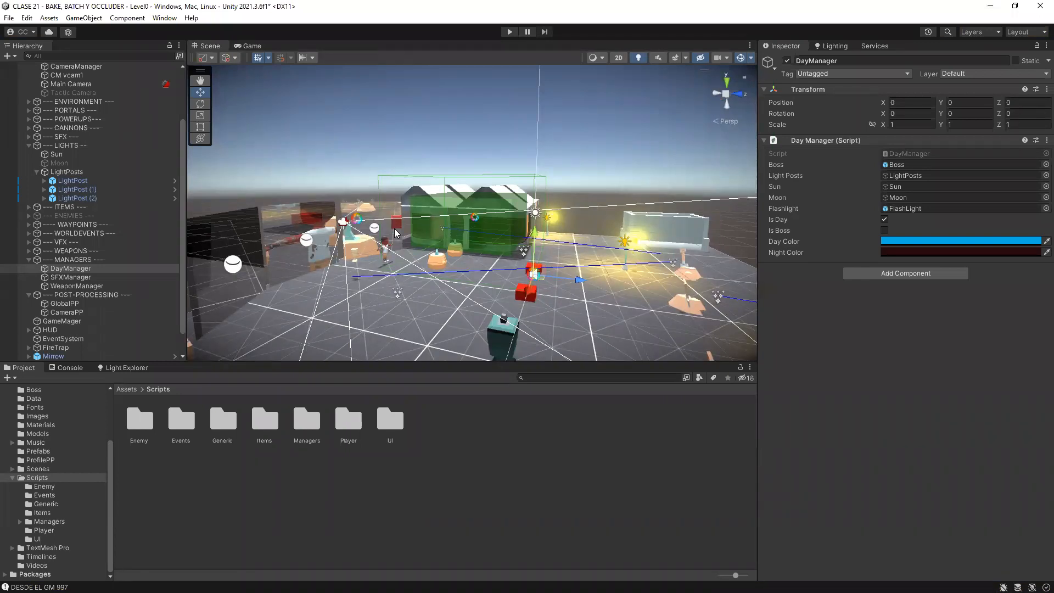
- Set the light mode of all three point lights to Mixed and check the Sun's available modes
{"action": "left_click", "coordinate": [125, 367]}
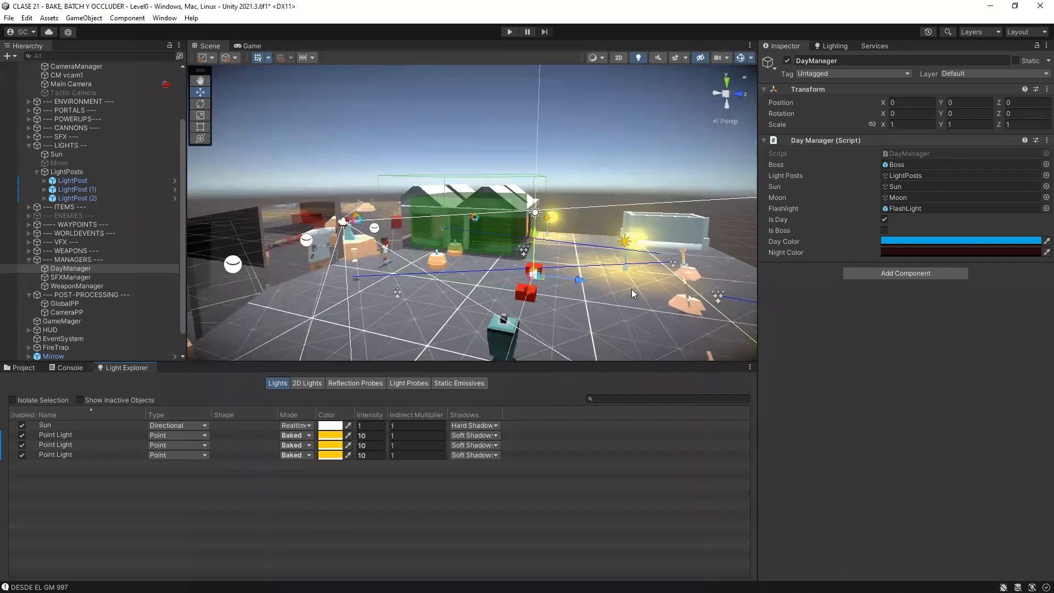
{"action": "left_click", "coordinate": [306, 439]}
{"action": "left_click", "coordinate": [305, 460]}
{"action": "left_click", "coordinate": [302, 444]}
{"action": "left_click", "coordinate": [311, 469]}
{"action": "left_click", "coordinate": [301, 455]}
{"action": "left_click", "coordinate": [307, 479]}
{"action": "left_click", "coordinate": [283, 426]}
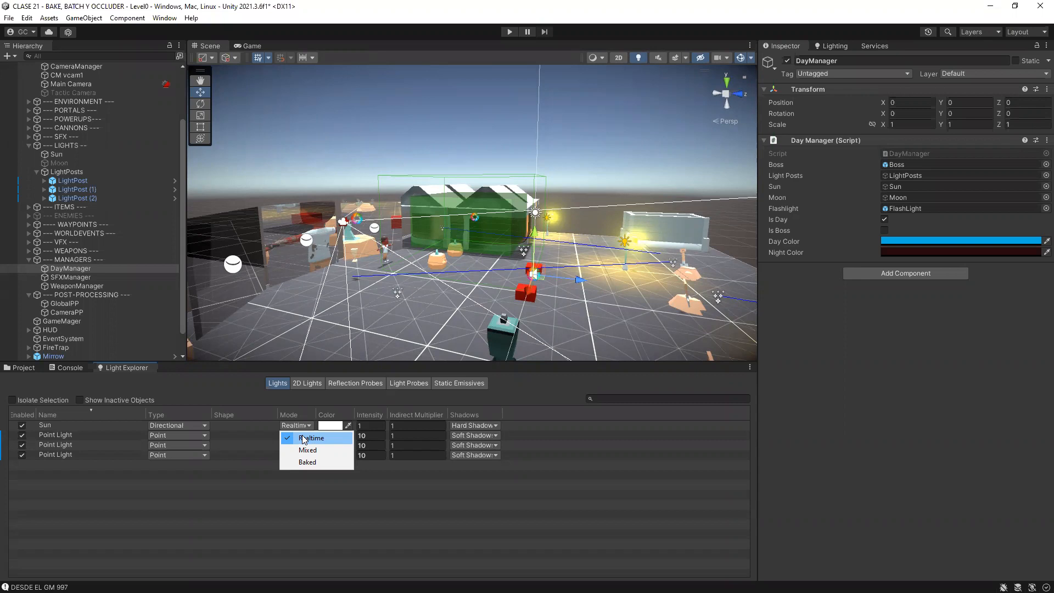
{"action": "left_click", "coordinate": [308, 449]}
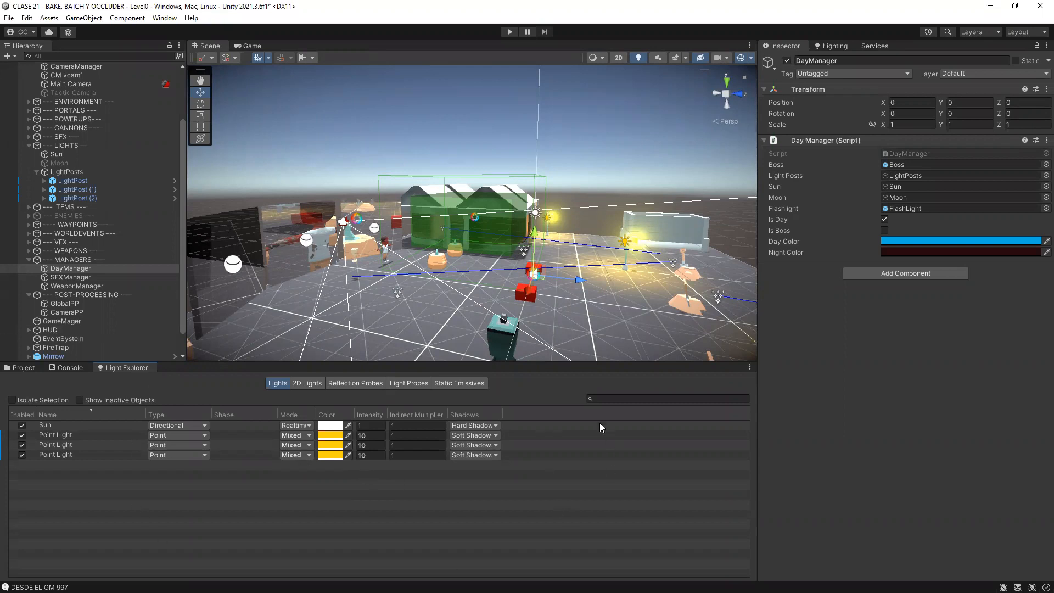
- Generate the level's lighting using the Mixed point lights and the Light Config settings
{"action": "left_click", "coordinate": [843, 46]}
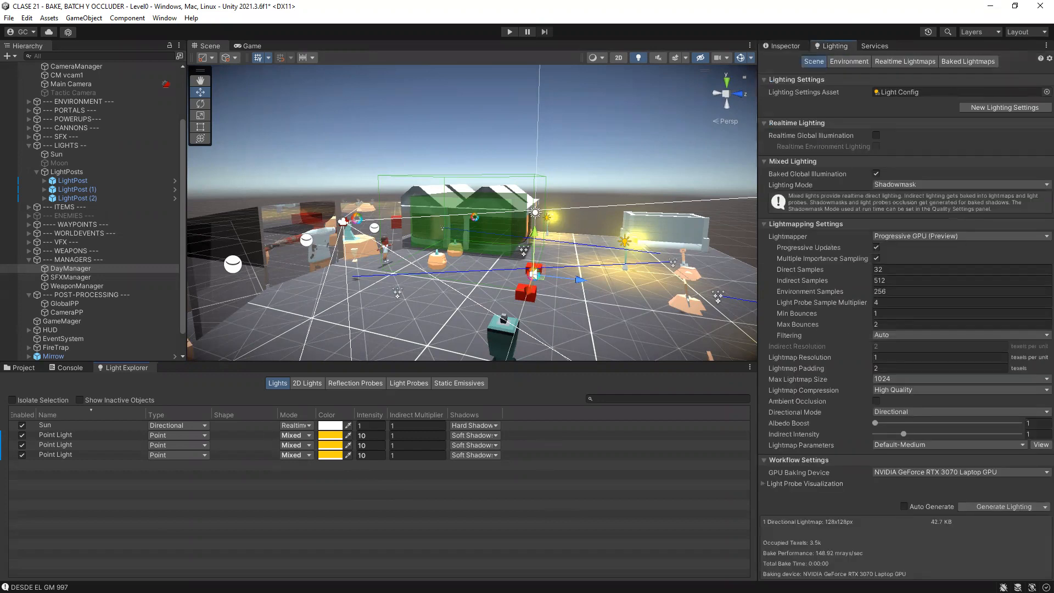
{"action": "left_click", "coordinate": [983, 506]}
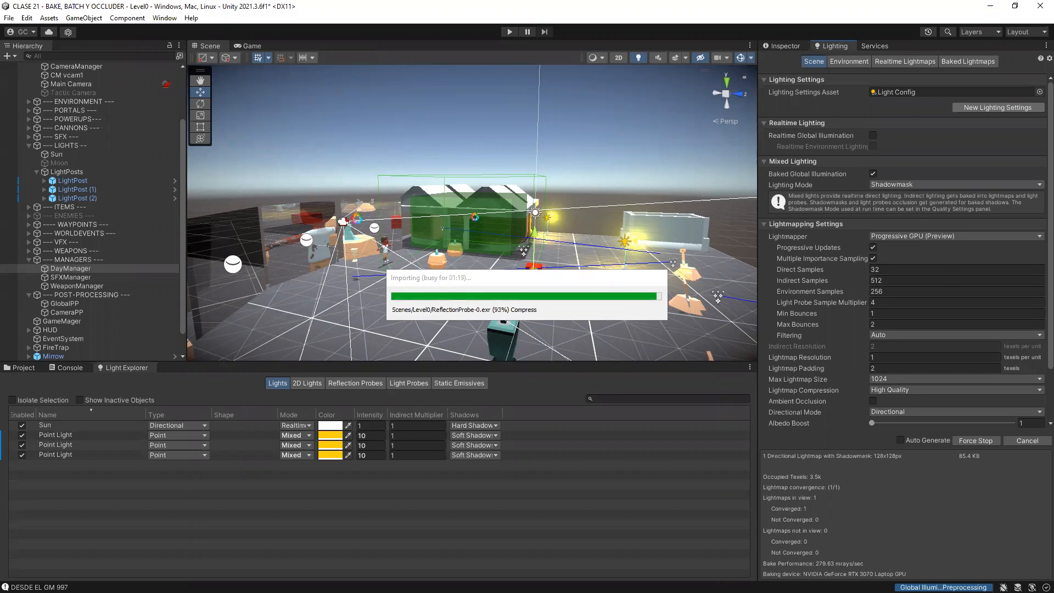
{"action": "left_click", "coordinate": [165, 18]}
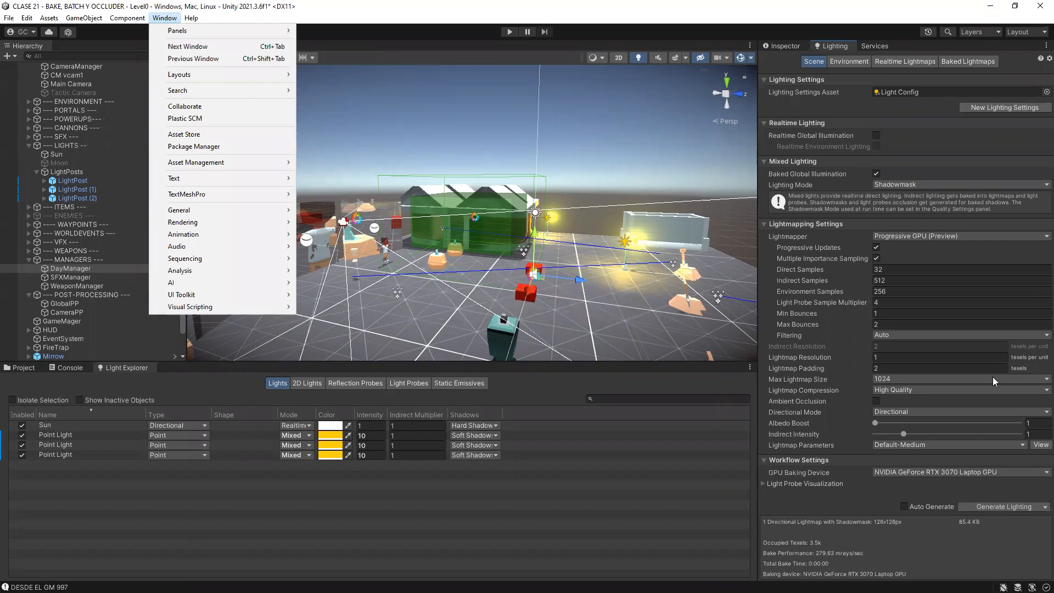
- Open the Level0 folder inside Scenes in the project files to examine the generated lightmaps and reflection probes
{"action": "left_click", "coordinate": [7, 370]}
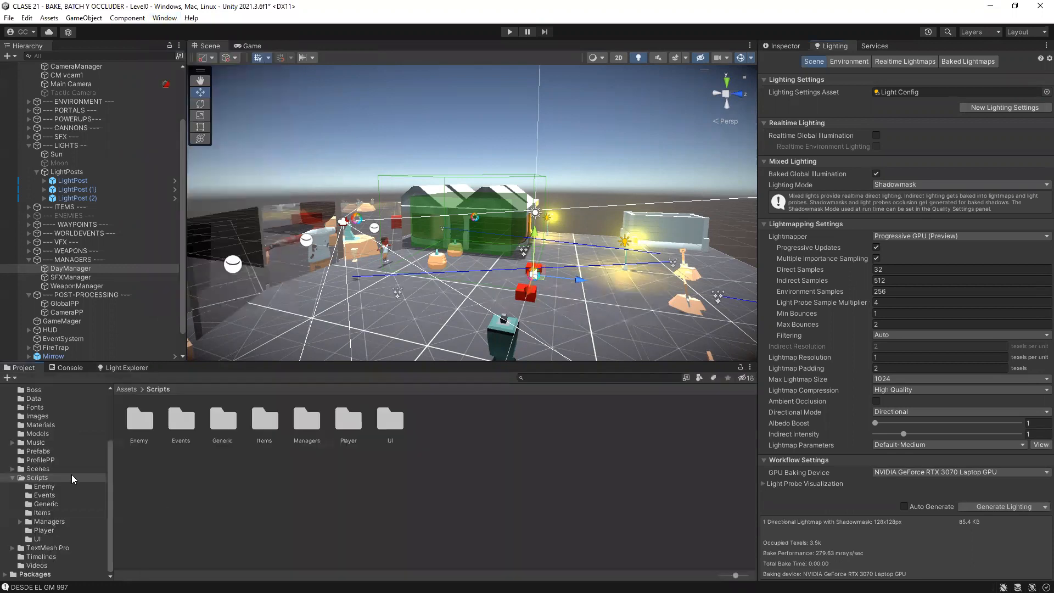
{"action": "left_click", "coordinate": [39, 469]}
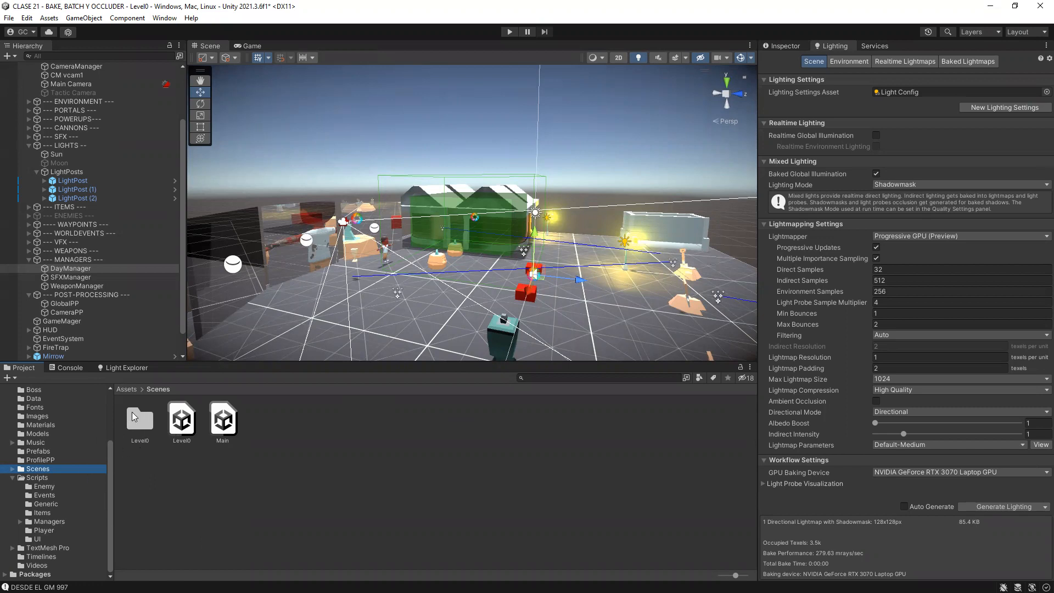
{"action": "double_click", "coordinate": [133, 413]}
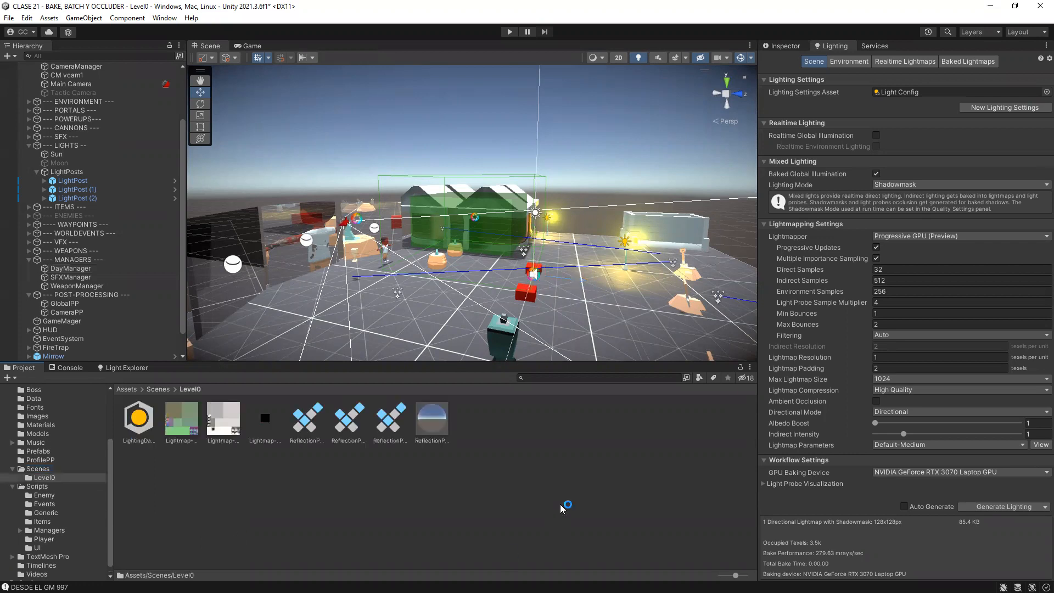
{"action": "left_click", "coordinate": [295, 497]}
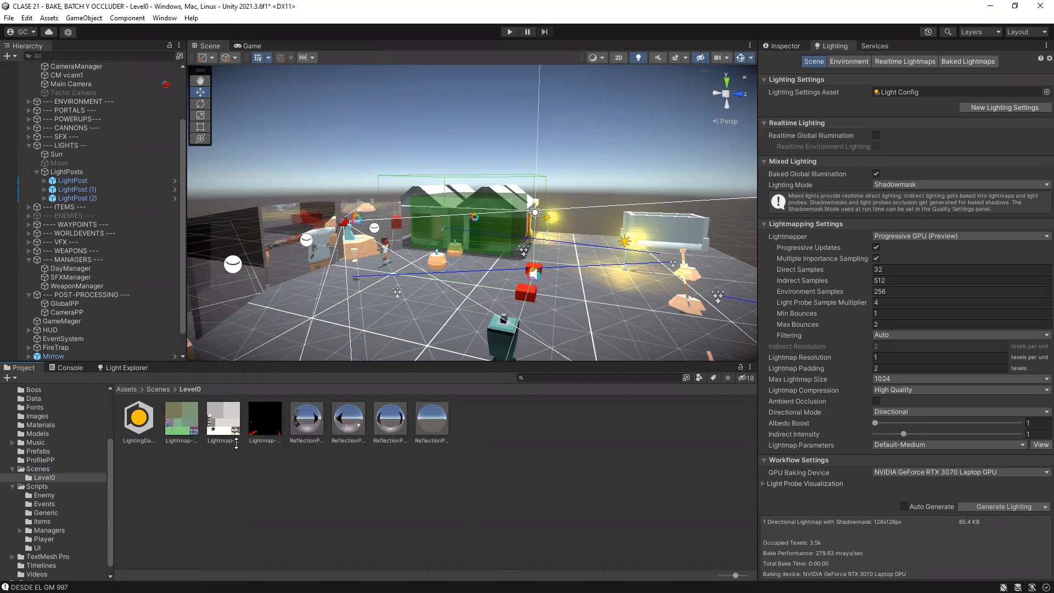
- Playtest the level in daylight with the Mixed lighting bake, walking past the light posts, and stop the game
{"action": "left_click", "coordinate": [505, 33]}
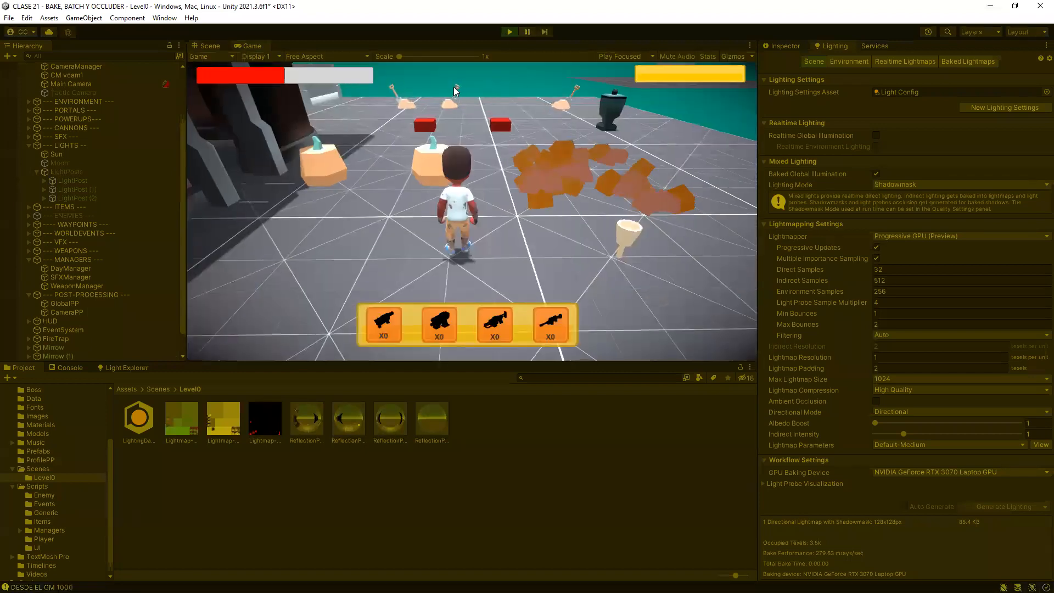
{"action": "key", "text": "d"}
{"action": "key", "text": "w"}
{"action": "key", "text": "w"}
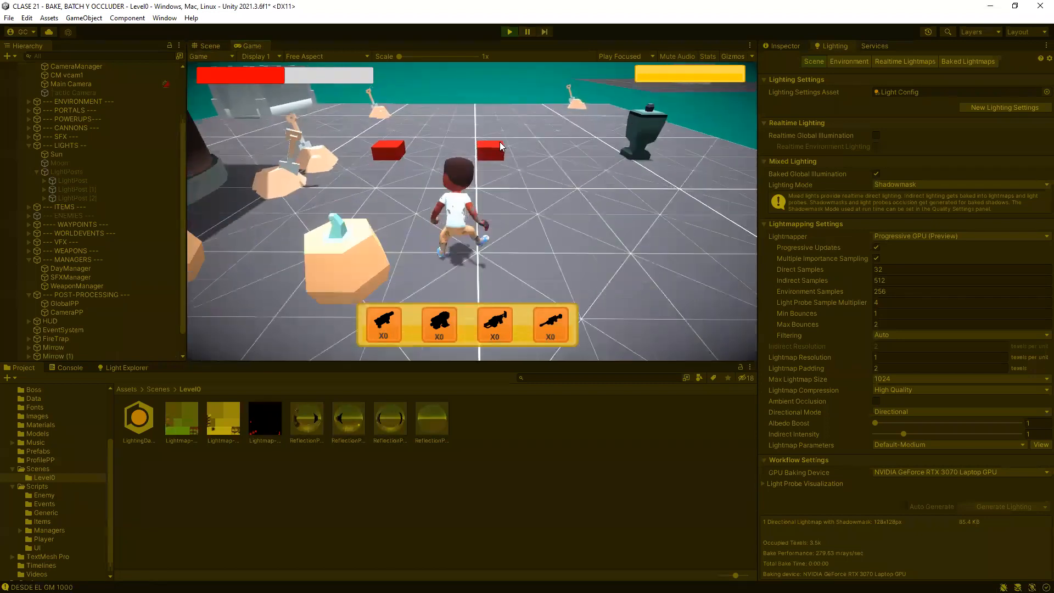
{"action": "key", "text": "w"}
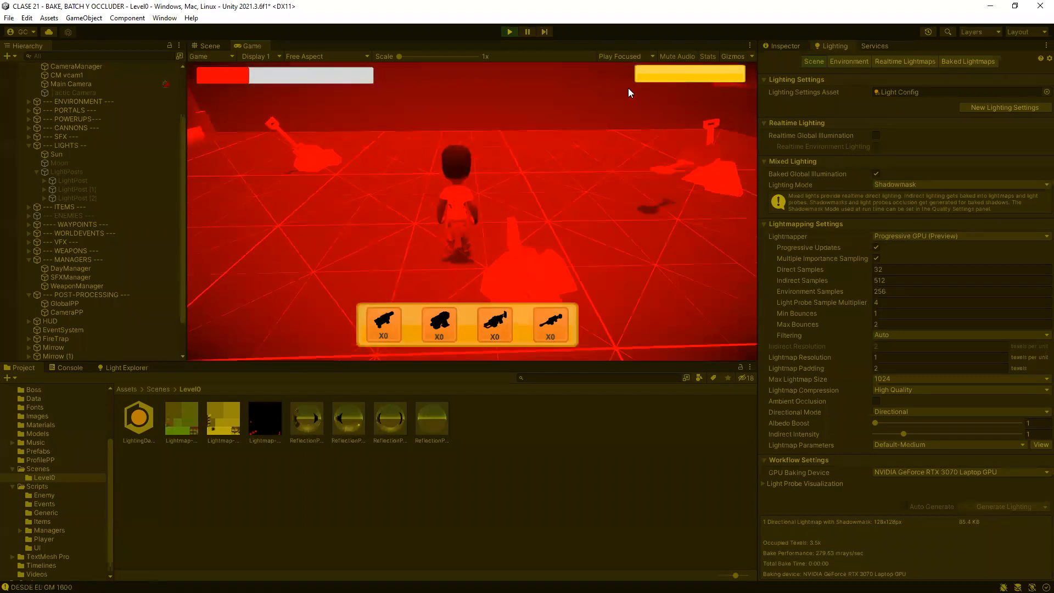
{"action": "left_click", "coordinate": [509, 32]}
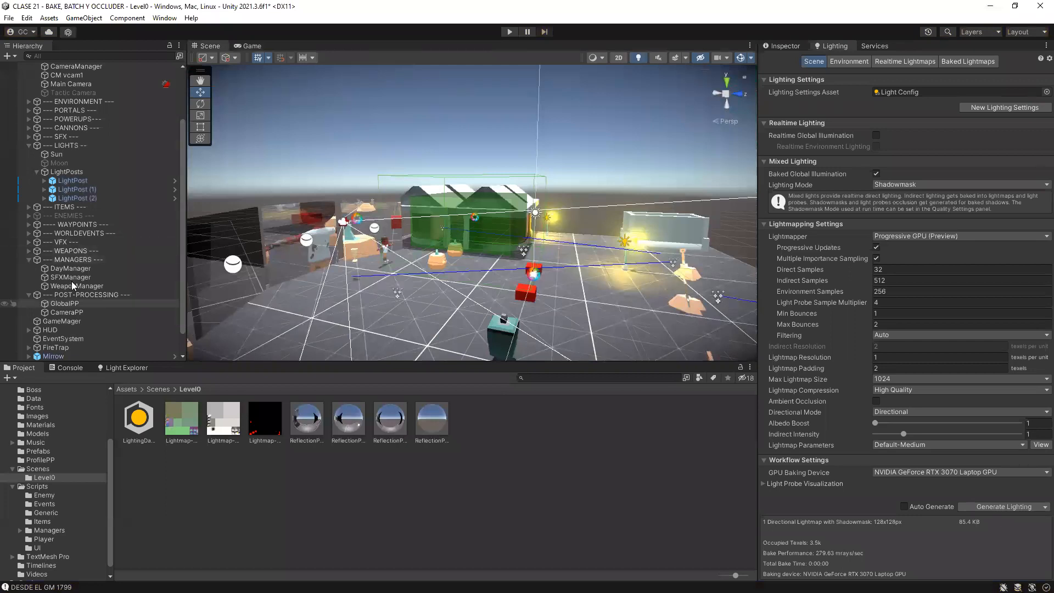
{"action": "scroll", "coordinate": [81, 203], "scroll_direction": "down", "scroll_amount": 2}
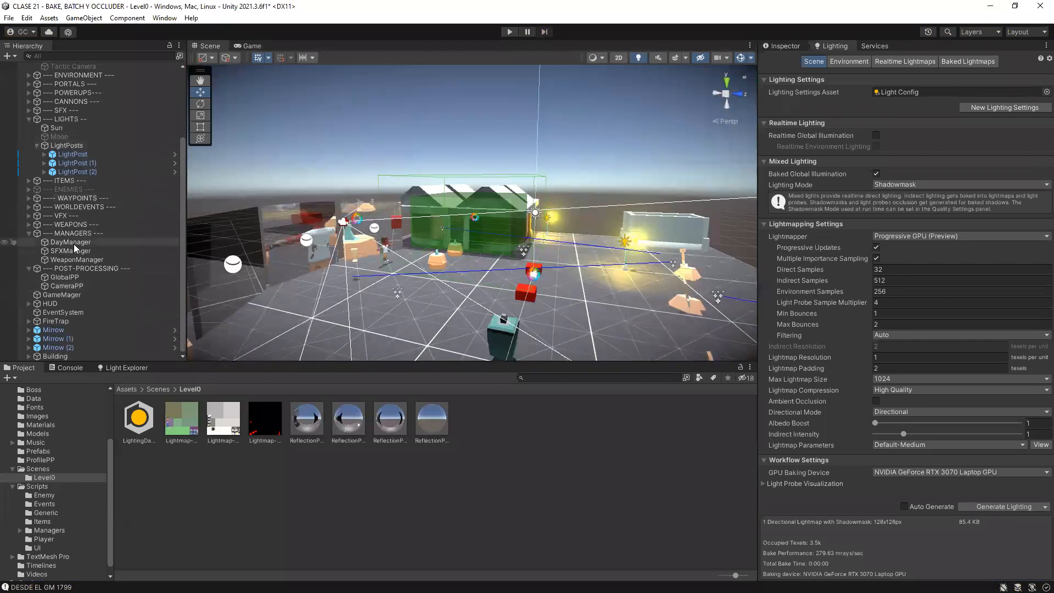
- Turn off Is Day on the DayManager and start a playtest of the level at night
{"action": "left_click", "coordinate": [63, 242]}
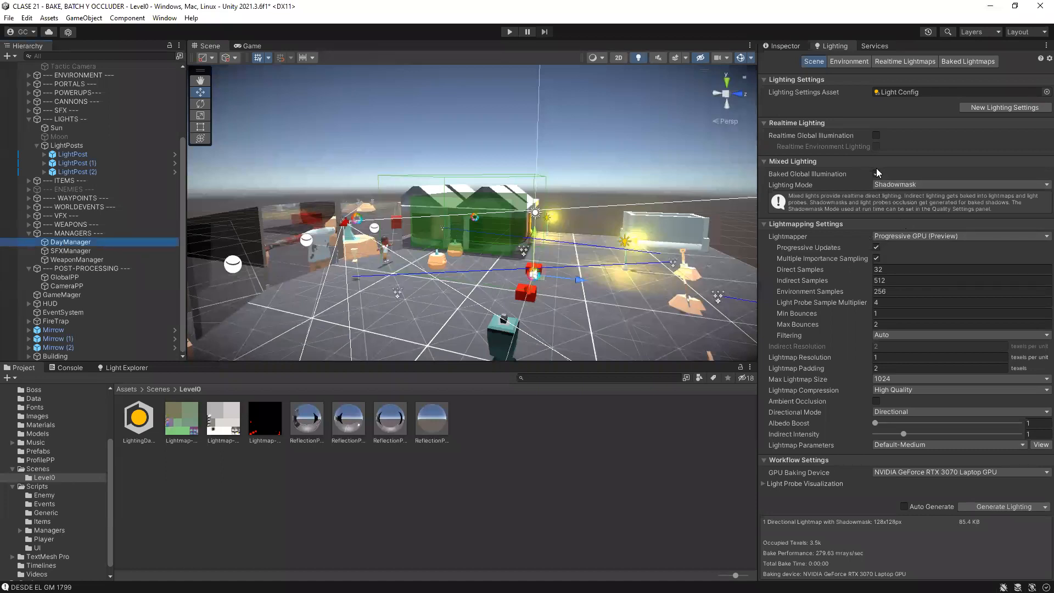
{"action": "left_click", "coordinate": [782, 45]}
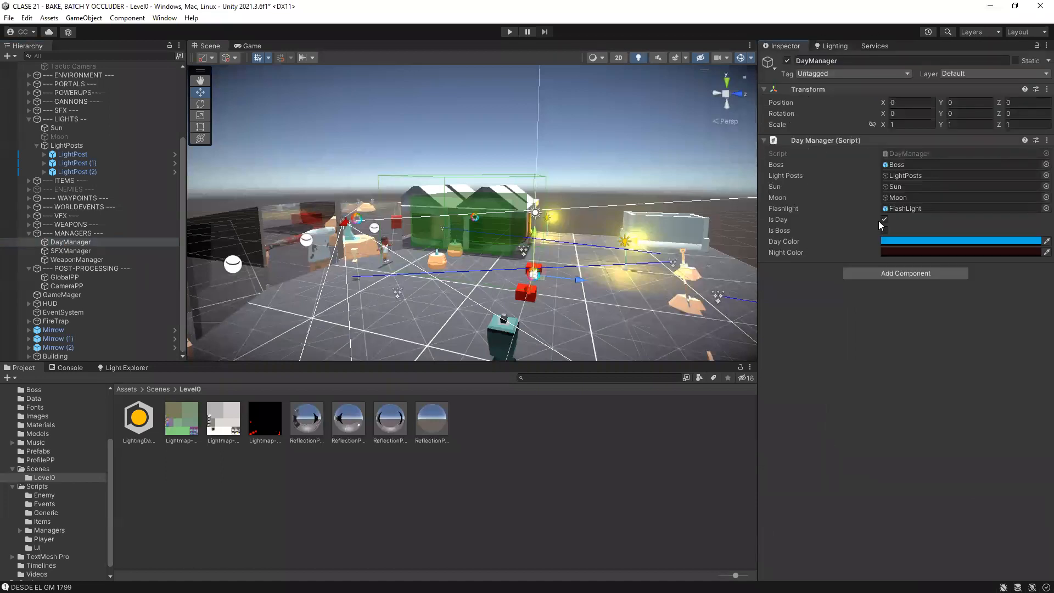
{"action": "left_click", "coordinate": [509, 28]}
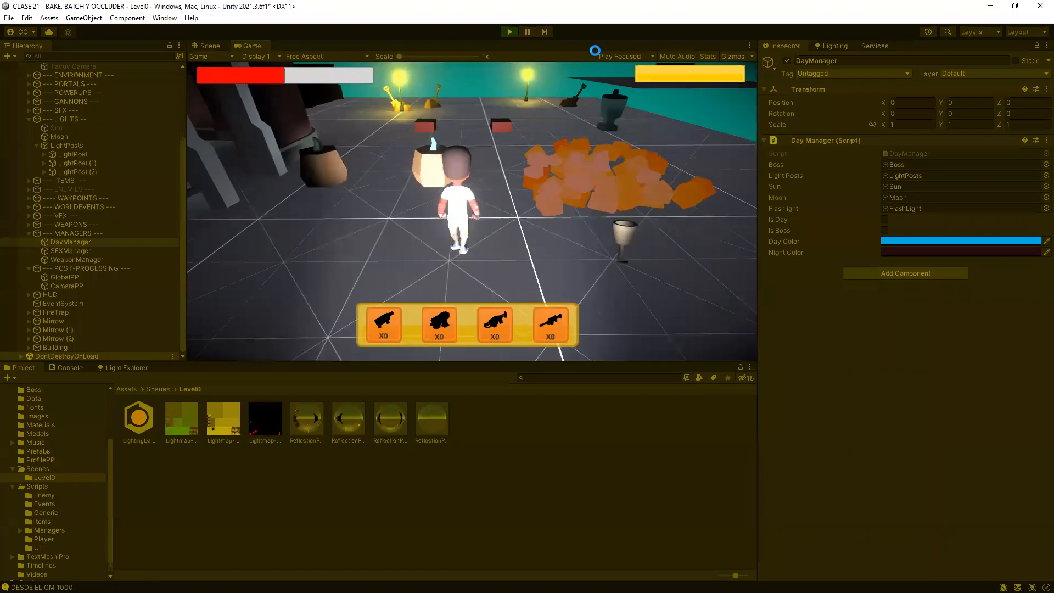
- Walk the character around the light posts at night to examine the Mixed lighting bake, and stop the game
{"action": "key", "text": "w"}
{"action": "key", "text": "w"}
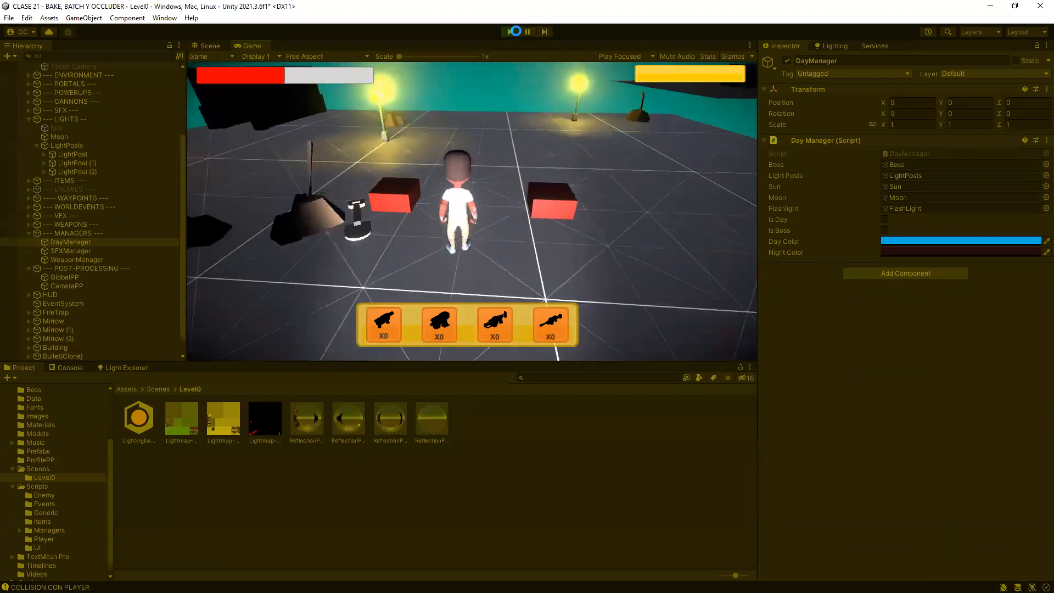
{"action": "key", "text": "w"}
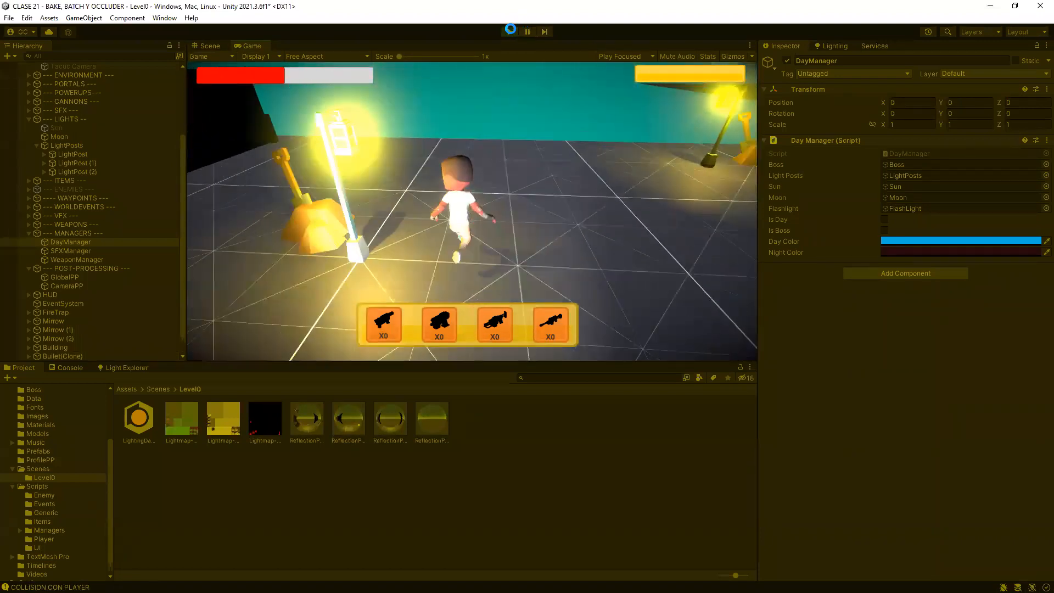
{"action": "key", "text": "s"}
{"action": "key", "text": "s"}
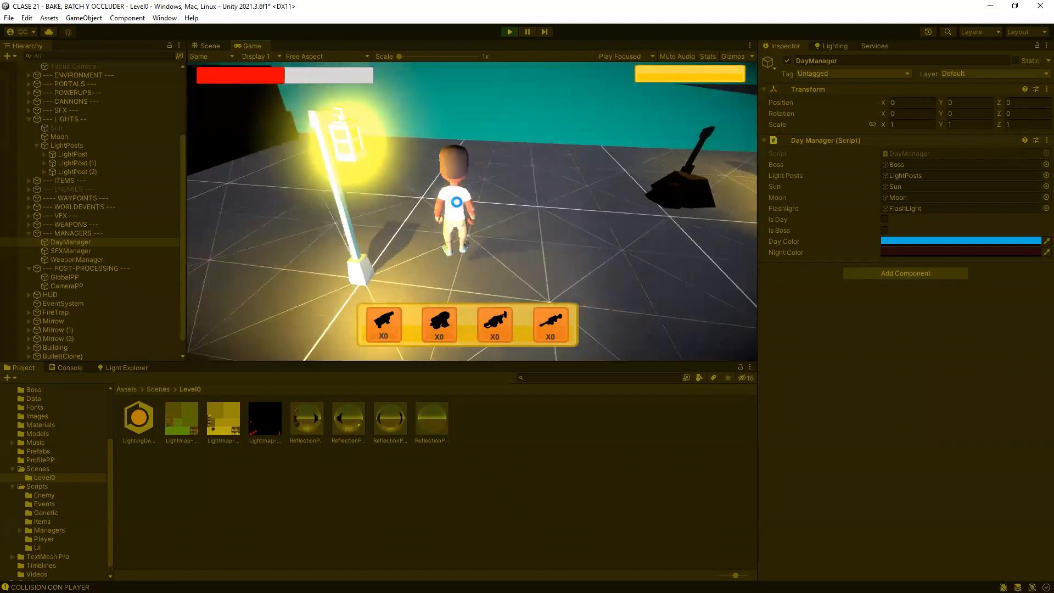
{"action": "key", "text": "a"}
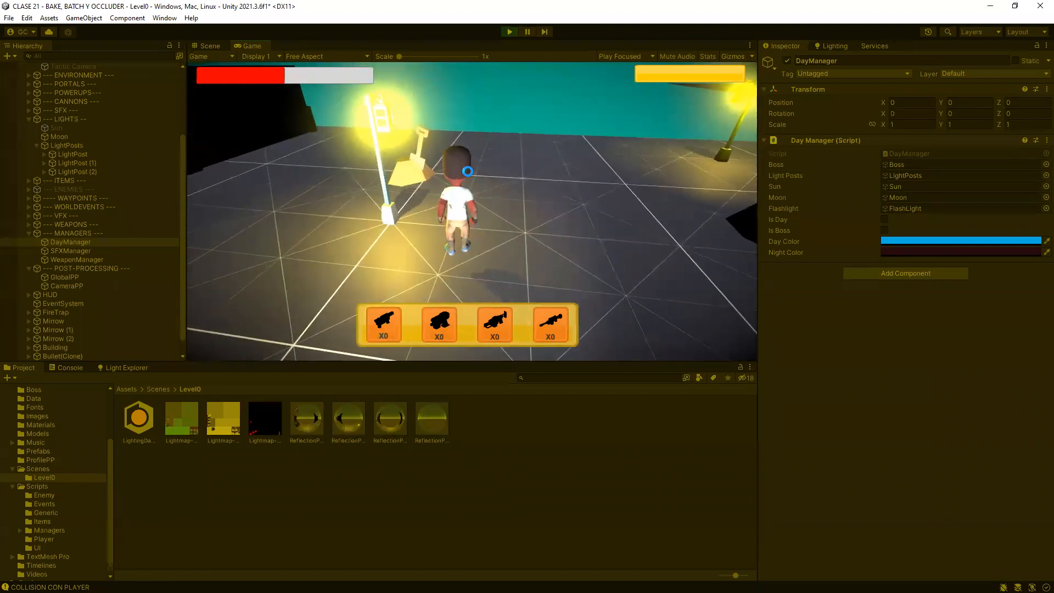
{"action": "key", "text": "s"}
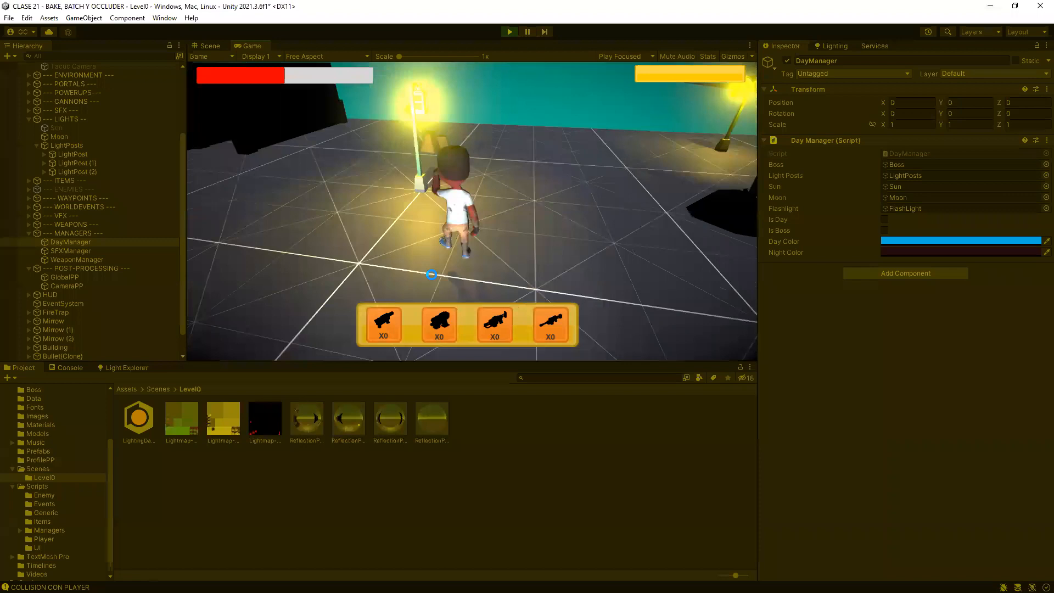
{"action": "key", "text": "w"}
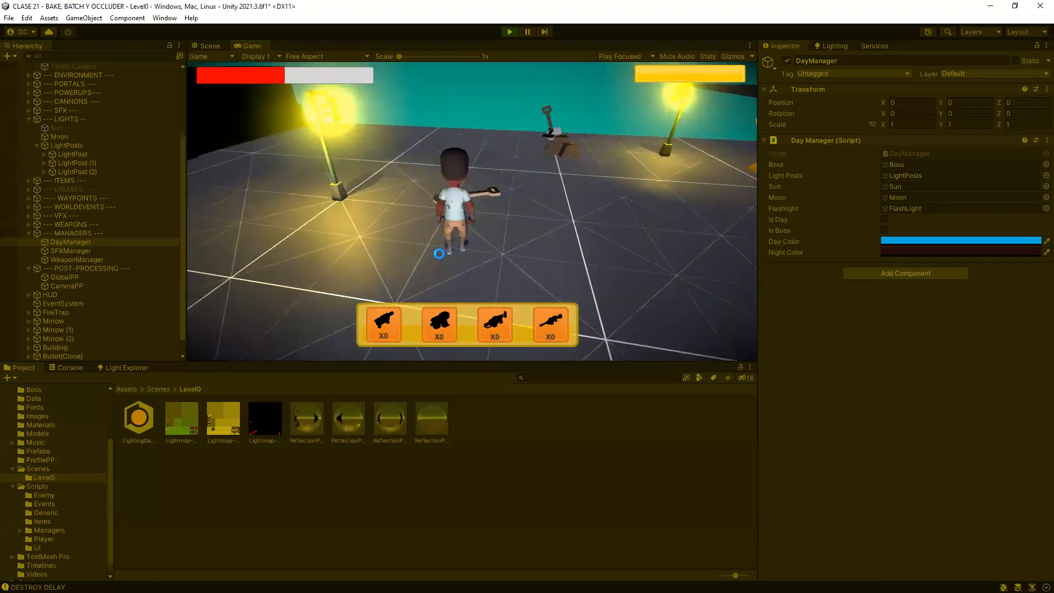
{"action": "key", "text": "a"}
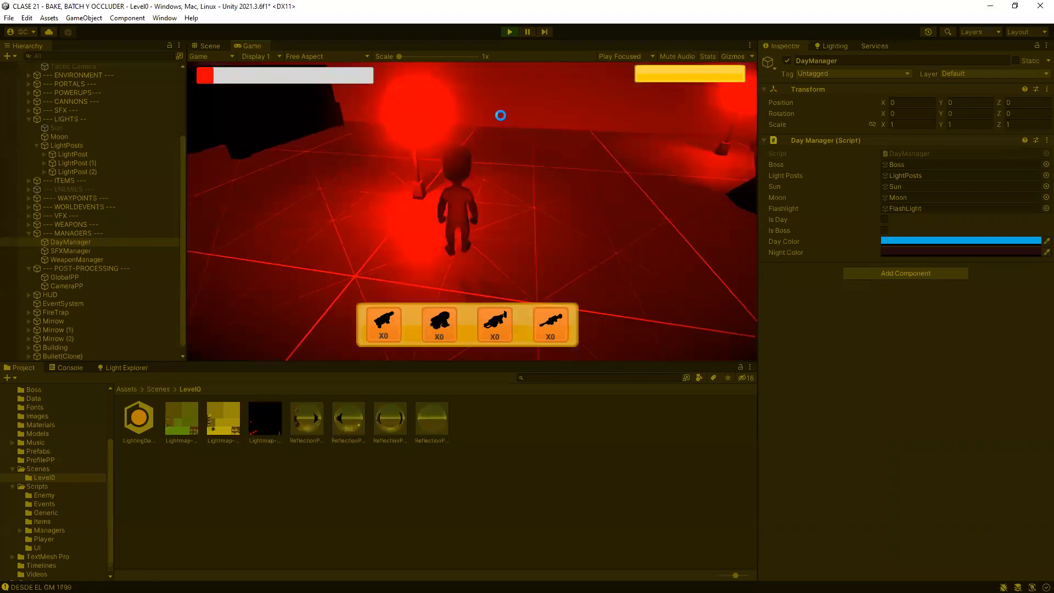
{"action": "key", "text": "w"}
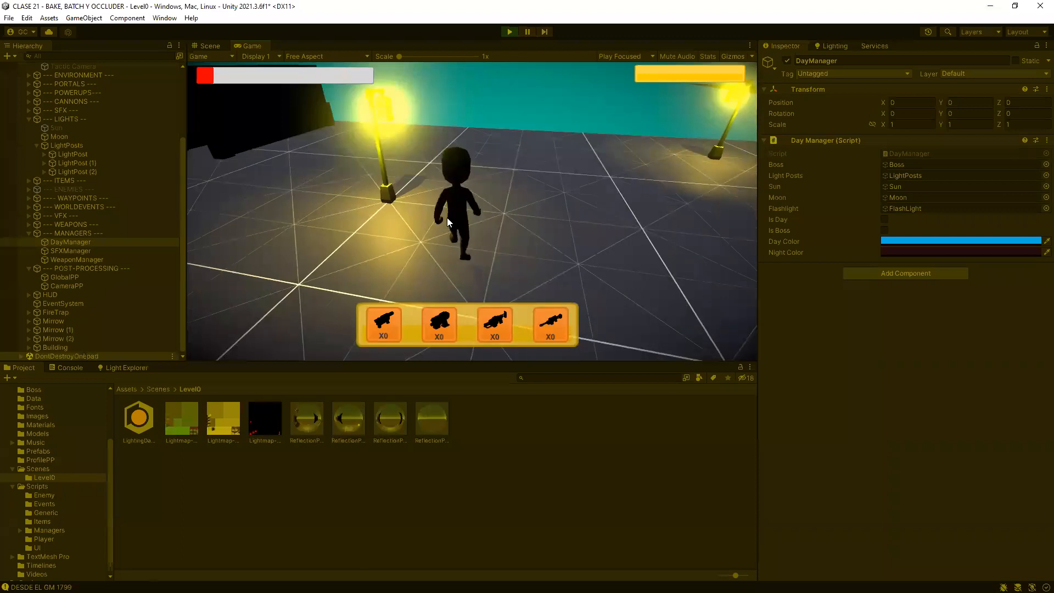
{"action": "key", "text": "a"}
{"action": "key", "text": "s"}
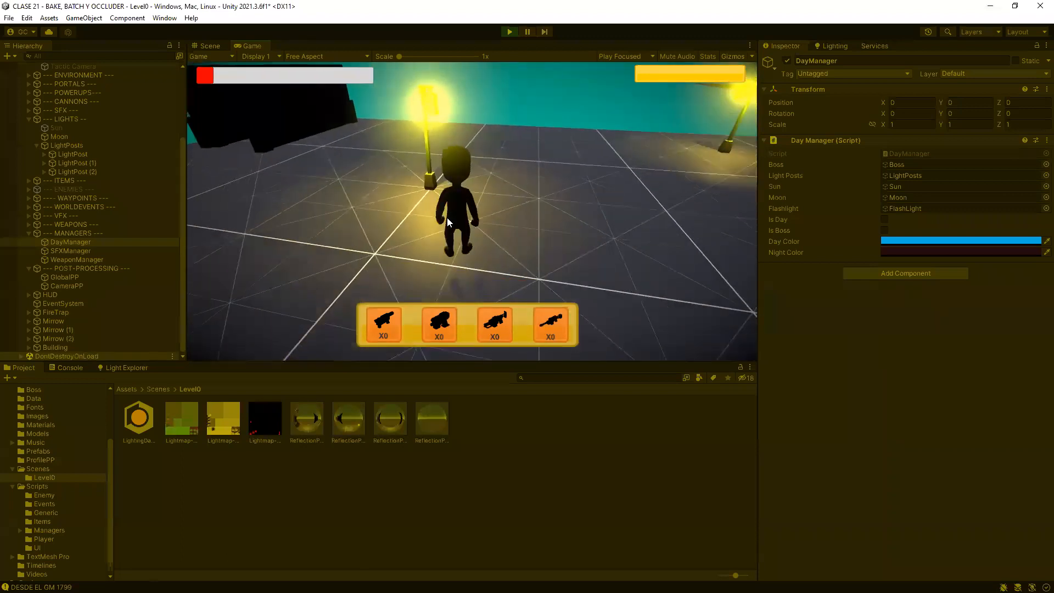
{"action": "key", "text": "a"}
{"action": "key", "text": "s"}
{"action": "key", "text": "a"}
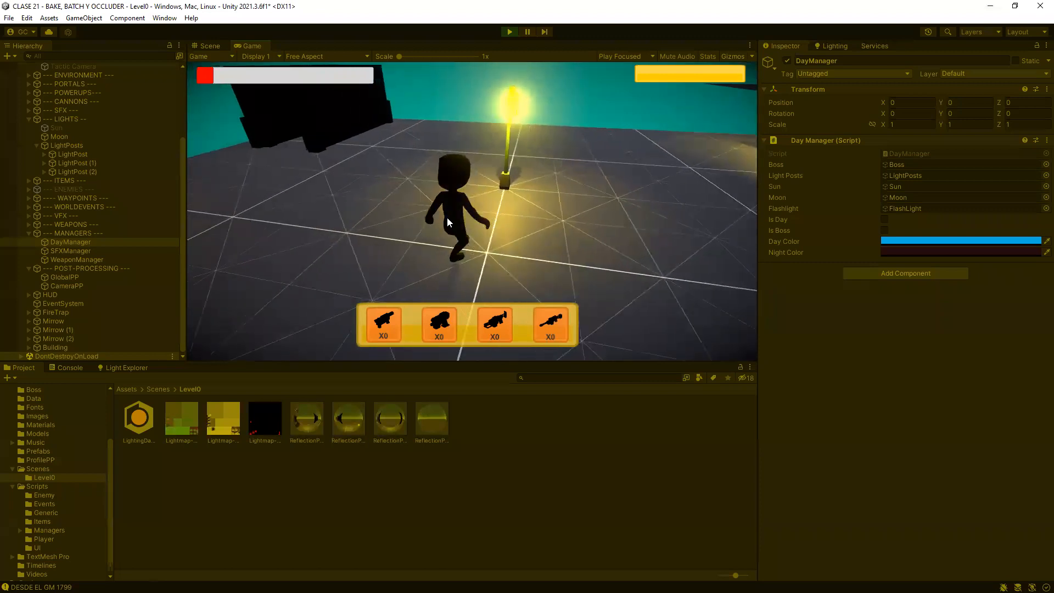
{"action": "key", "text": "d"}
{"action": "key", "text": "d"}
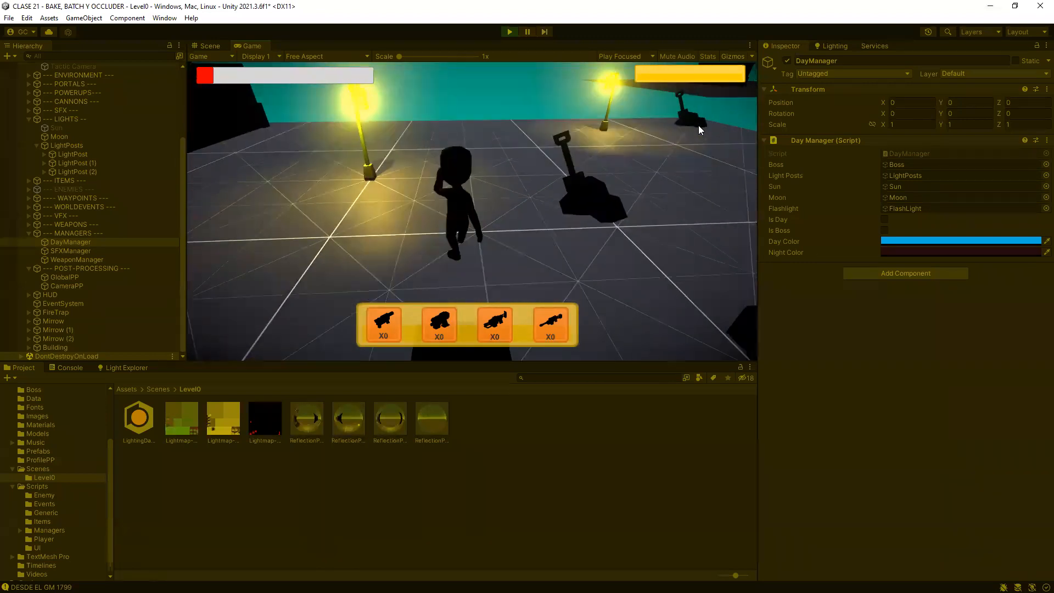
{"action": "key", "text": "s"}
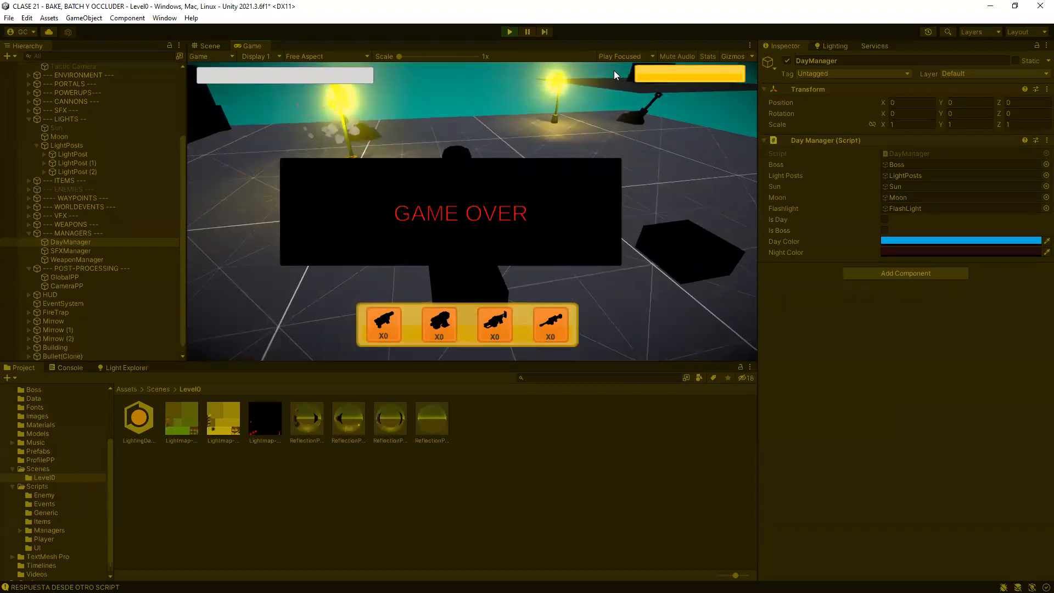
{"action": "left_click", "coordinate": [510, 30]}
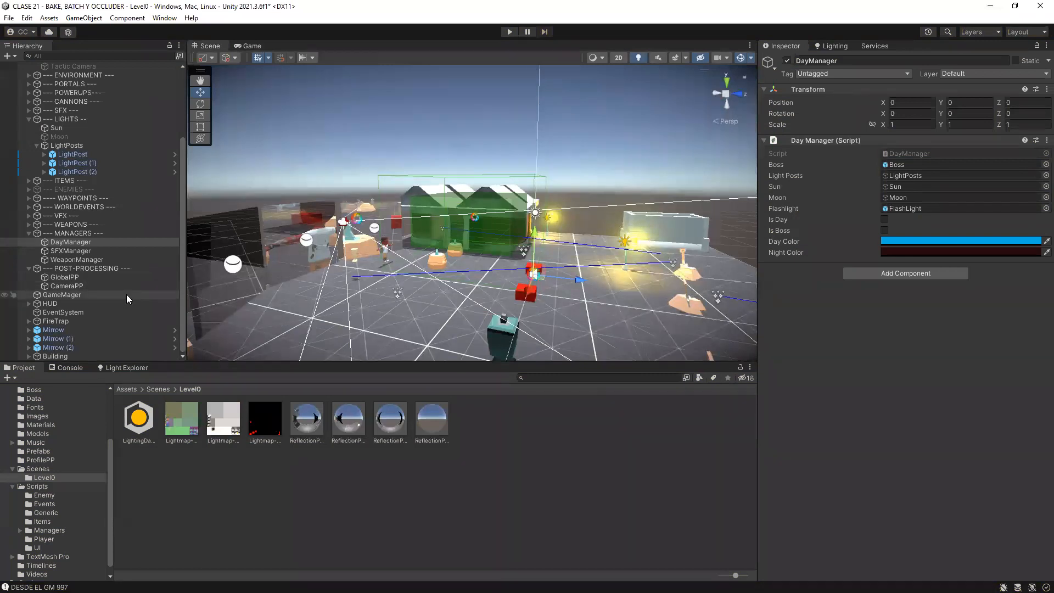
- Set the type of the Reflection Probe inside Mirrow to Baked
{"action": "left_click", "coordinate": [29, 330]}
{"action": "left_click", "coordinate": [50, 338]}
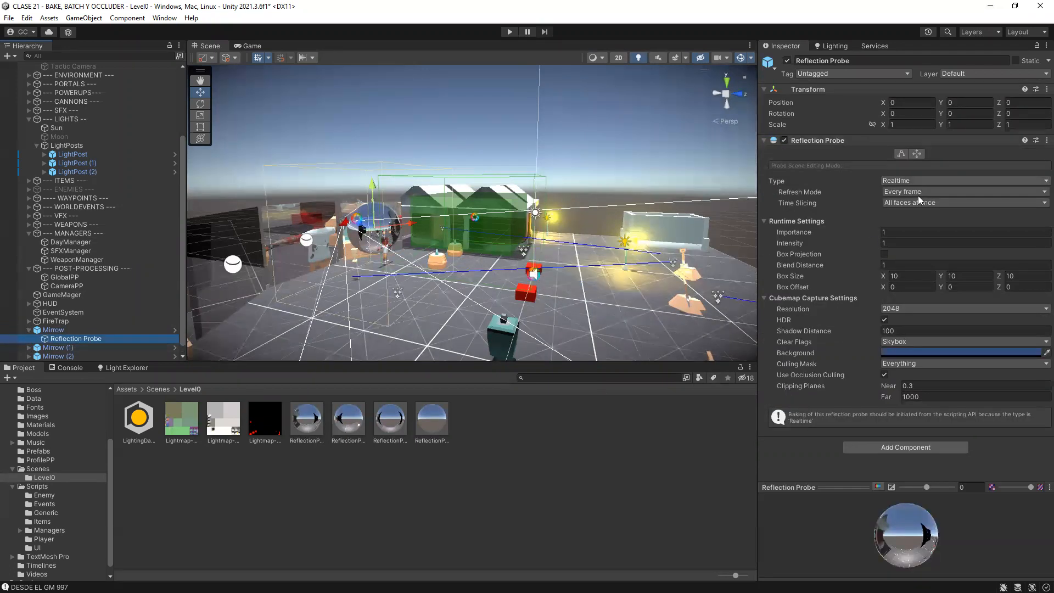
{"action": "left_click", "coordinate": [899, 181]}
{"action": "left_click", "coordinate": [896, 192]}
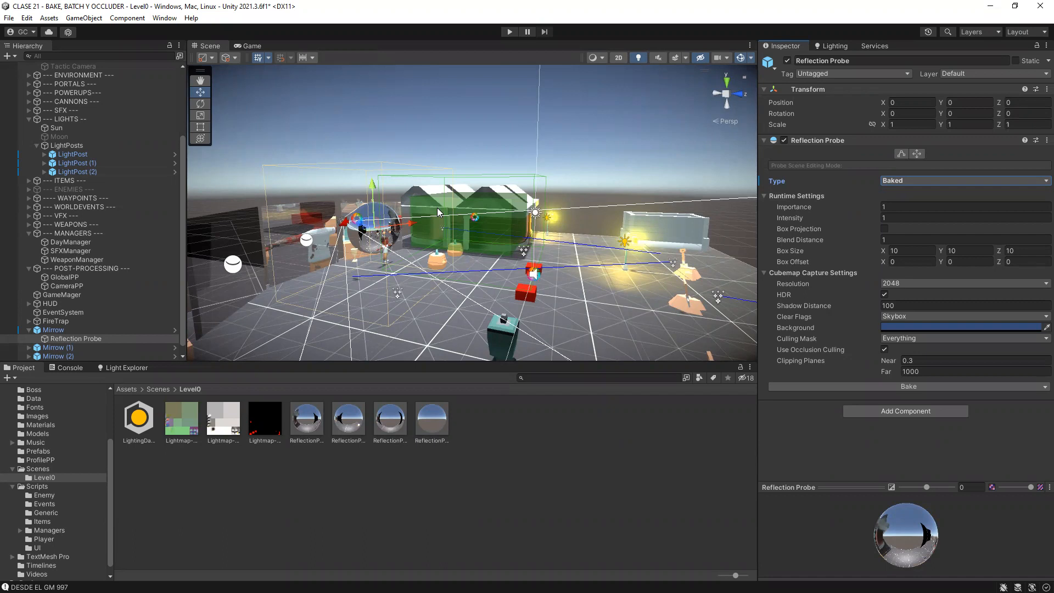
- Set the type of the Reflection Probe inside Mirrow (1) to Baked
{"action": "scroll", "coordinate": [64, 349], "scroll_direction": "down", "scroll_amount": 1}
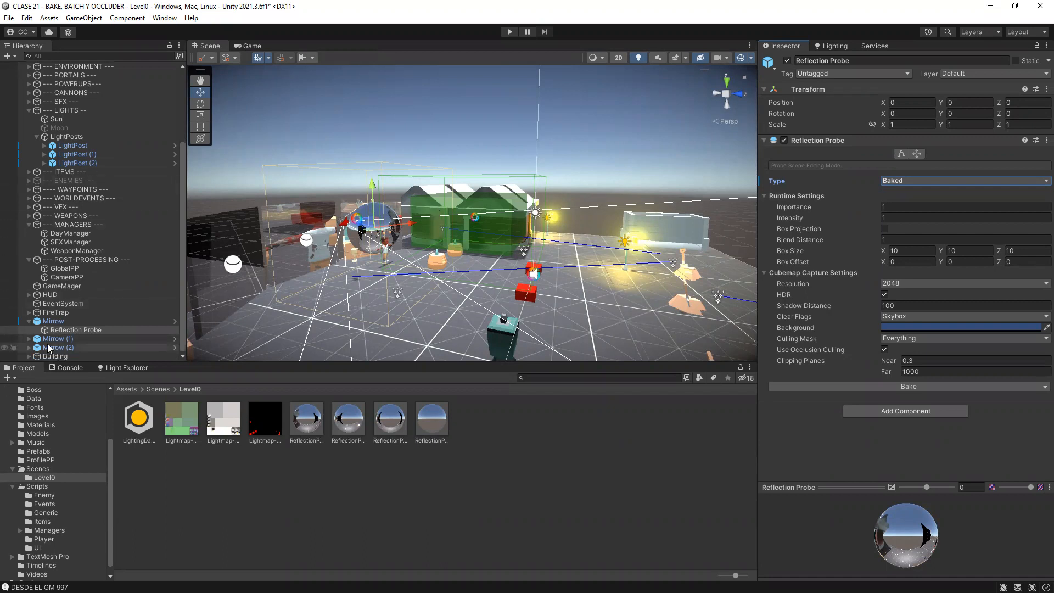
{"action": "left_click", "coordinate": [28, 338]}
{"action": "scroll", "coordinate": [33, 340], "scroll_direction": "down", "scroll_amount": 1}
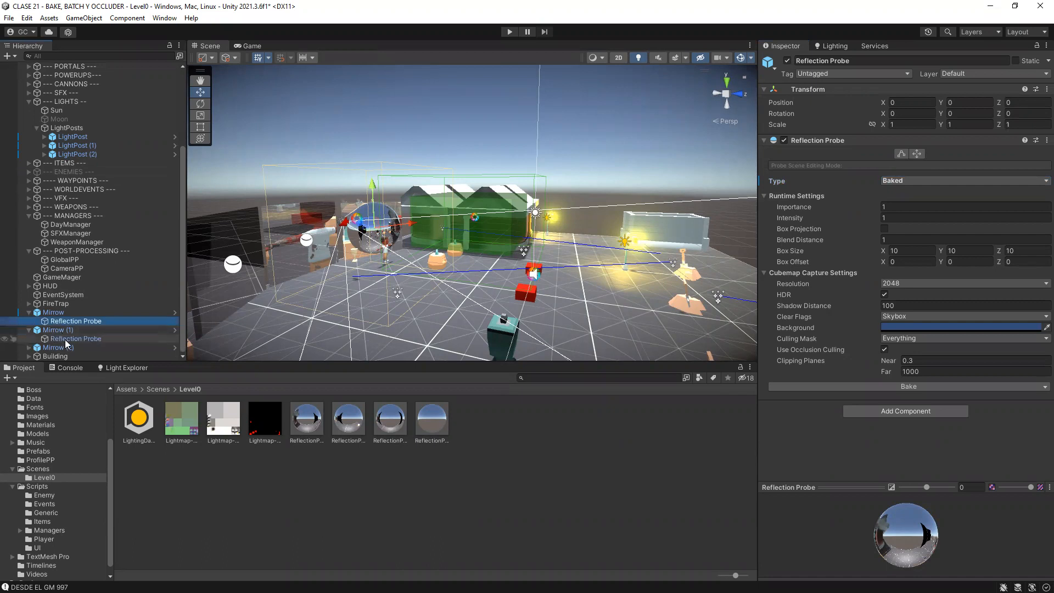
{"action": "left_click", "coordinate": [72, 338]}
{"action": "left_click", "coordinate": [932, 180]}
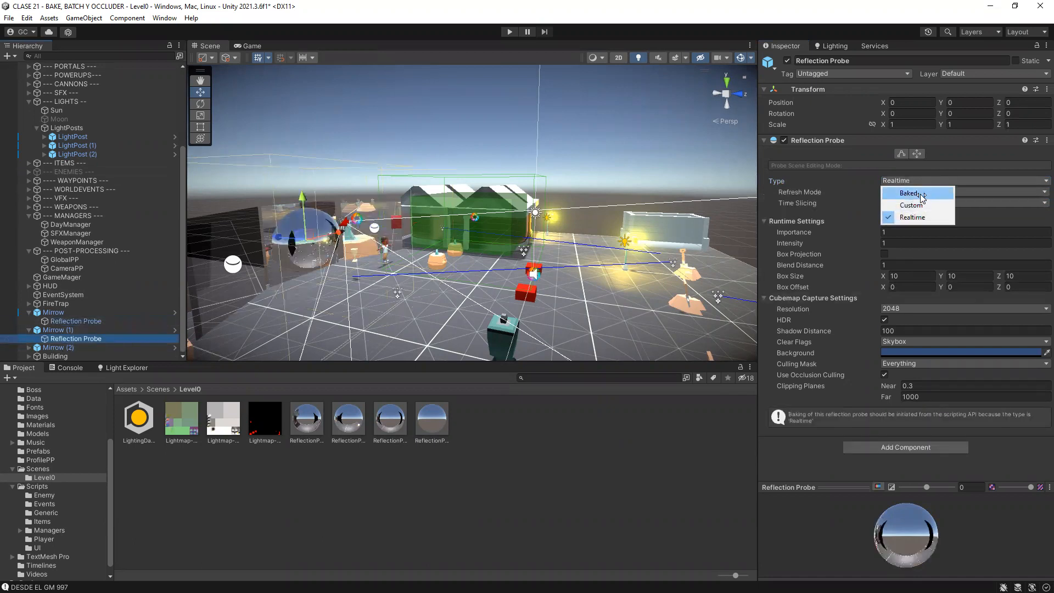
{"action": "left_click", "coordinate": [927, 192]}
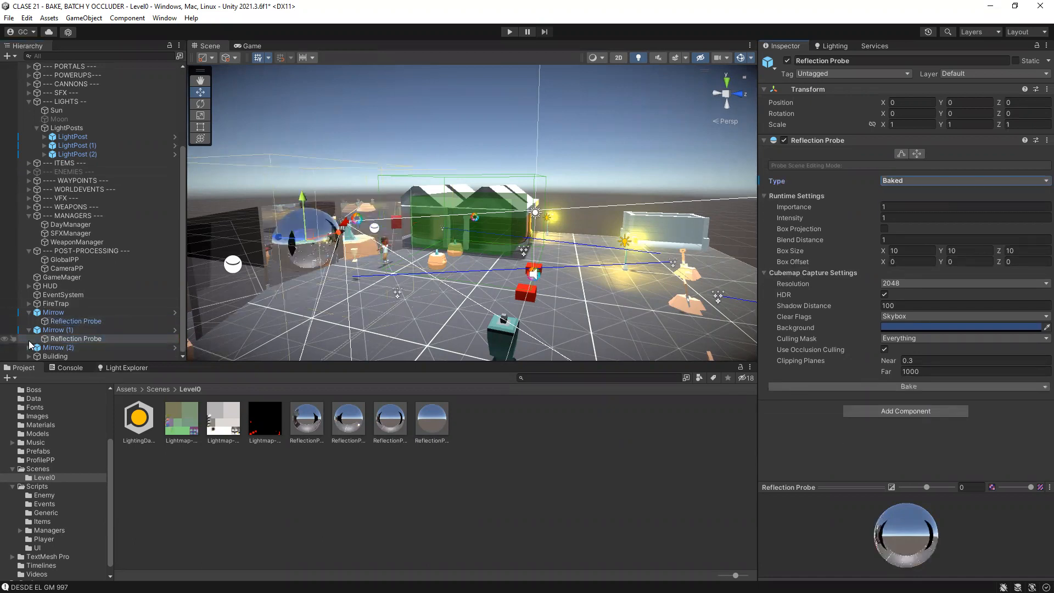
- Set the type of the Reflection Probe inside Mirrow (2) to Baked and save the scene
{"action": "left_click", "coordinate": [29, 347]}
{"action": "scroll", "coordinate": [33, 348], "scroll_direction": "down", "scroll_amount": 1}
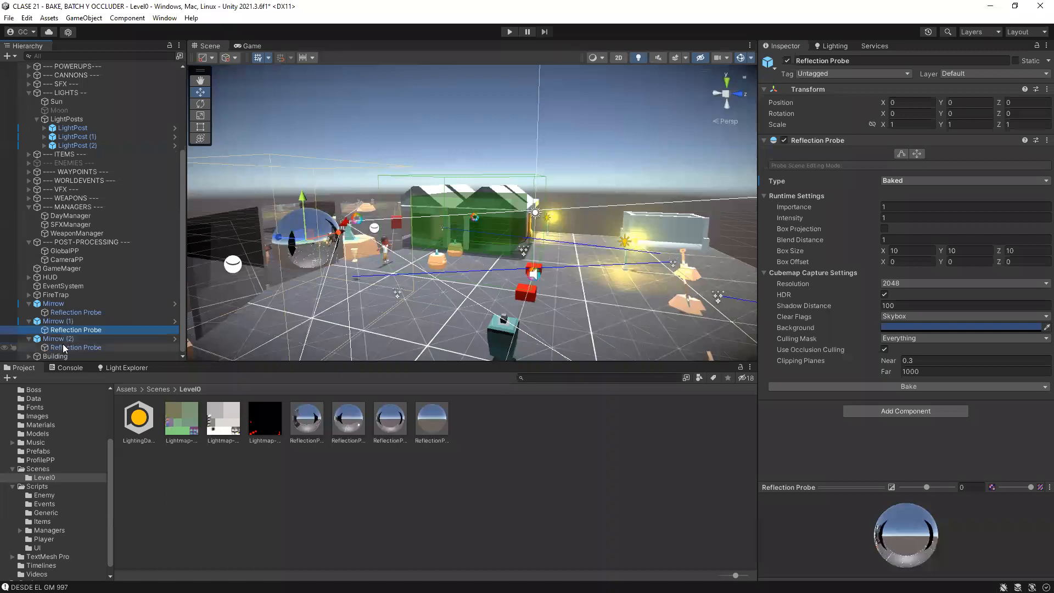
{"action": "left_click", "coordinate": [71, 347]}
{"action": "left_click", "coordinate": [896, 180]}
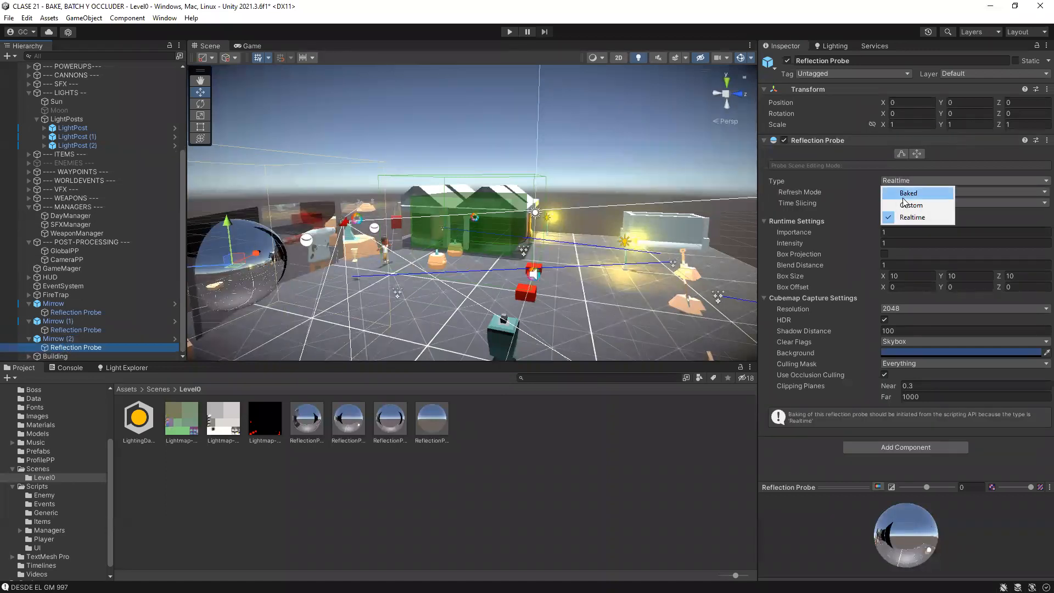
{"action": "left_click", "coordinate": [908, 193]}
{"action": "key", "text": "ctrl+s"}
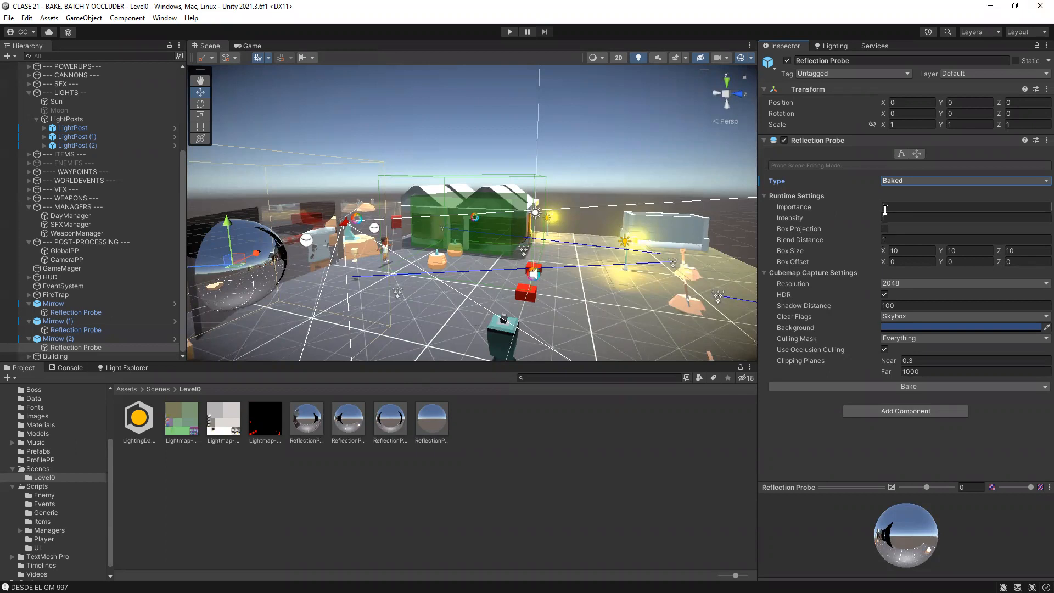
- Examine the Ligth Post material's emission settings on the lightpostSingle model of LightPost (2), beside the green building
{"action": "left_click_drag", "start_coordinate": [297, 239], "coordinate": [478, 259], "text": "alt"}
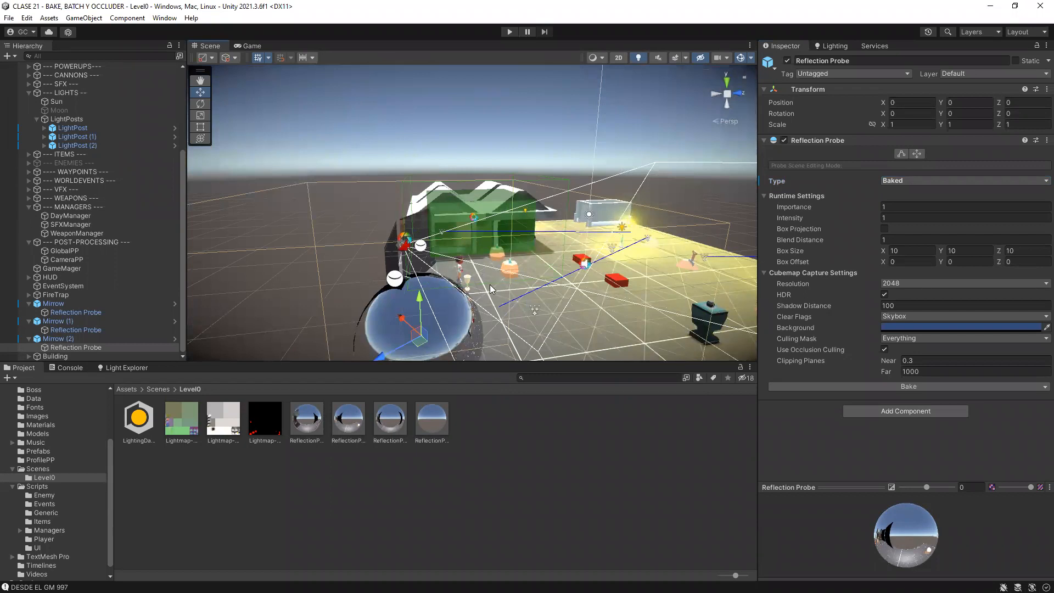
{"action": "left_click_drag", "start_coordinate": [368, 221], "coordinate": [499, 167], "text": "alt"}
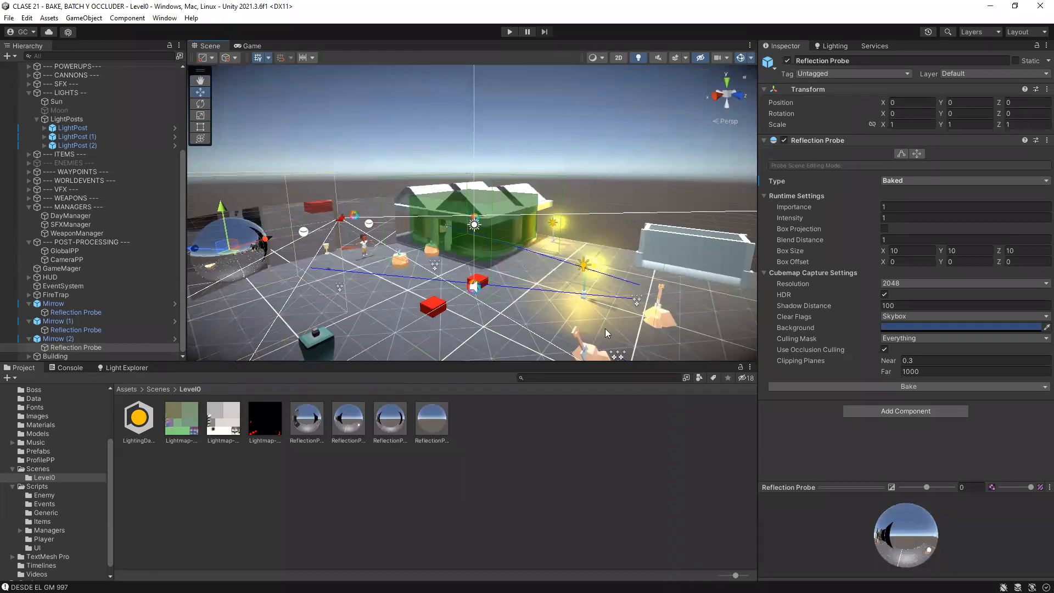
{"action": "scroll", "coordinate": [606, 315], "scroll_direction": "up", "scroll_amount": 4}
{"action": "left_click", "coordinate": [590, 227]}
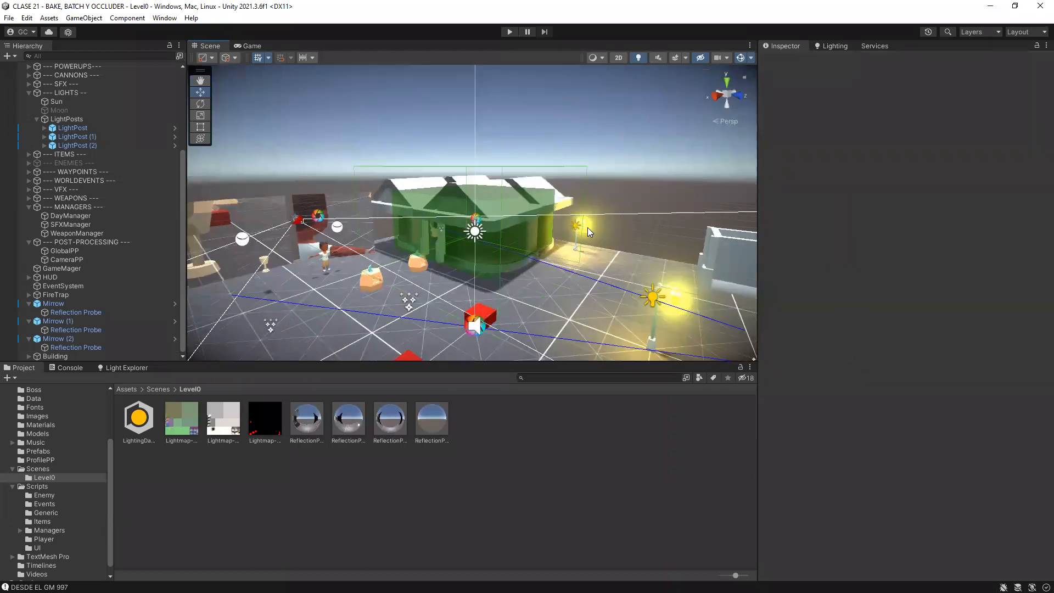
{"action": "left_click_drag", "start_coordinate": [587, 227], "coordinate": [548, 290], "text": "alt"}
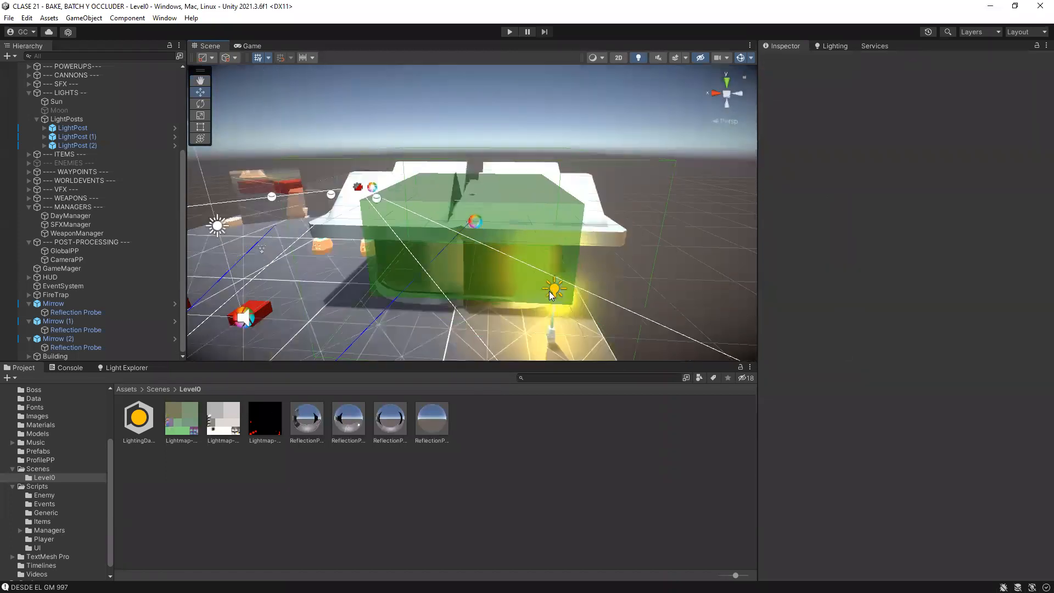
{"action": "left_click", "coordinate": [549, 291]}
{"action": "left_click", "coordinate": [44, 145]}
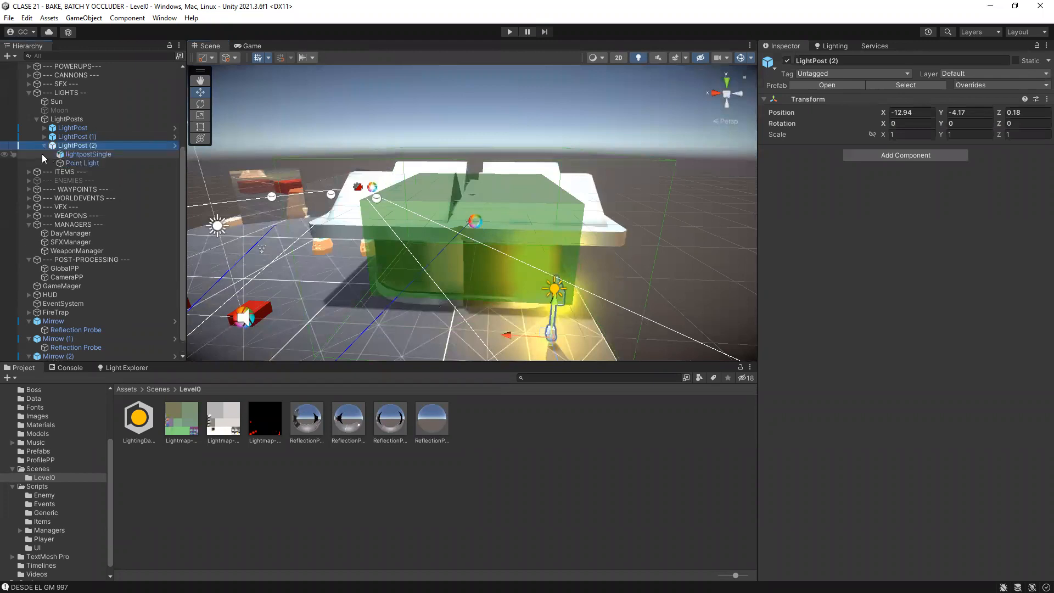
{"action": "left_click", "coordinate": [61, 154]}
{"action": "left_click", "coordinate": [817, 396]}
{"action": "left_click", "coordinate": [817, 398]}
{"action": "left_click", "coordinate": [819, 403]}
{"action": "left_click", "coordinate": [804, 396]}
{"action": "left_click", "coordinate": [804, 396]}
{"action": "scroll", "coordinate": [834, 395], "scroll_direction": "down", "scroll_amount": 5}
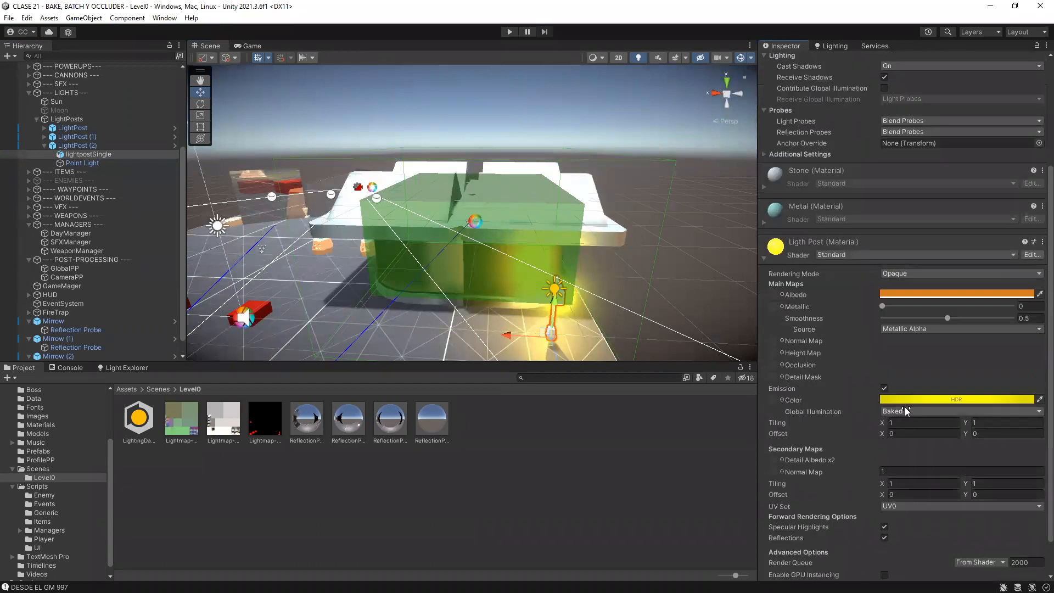
- Review the Global Illumination options for the Ligth Post material's emission, keeping Baked selected
{"action": "left_click", "coordinate": [888, 410]}
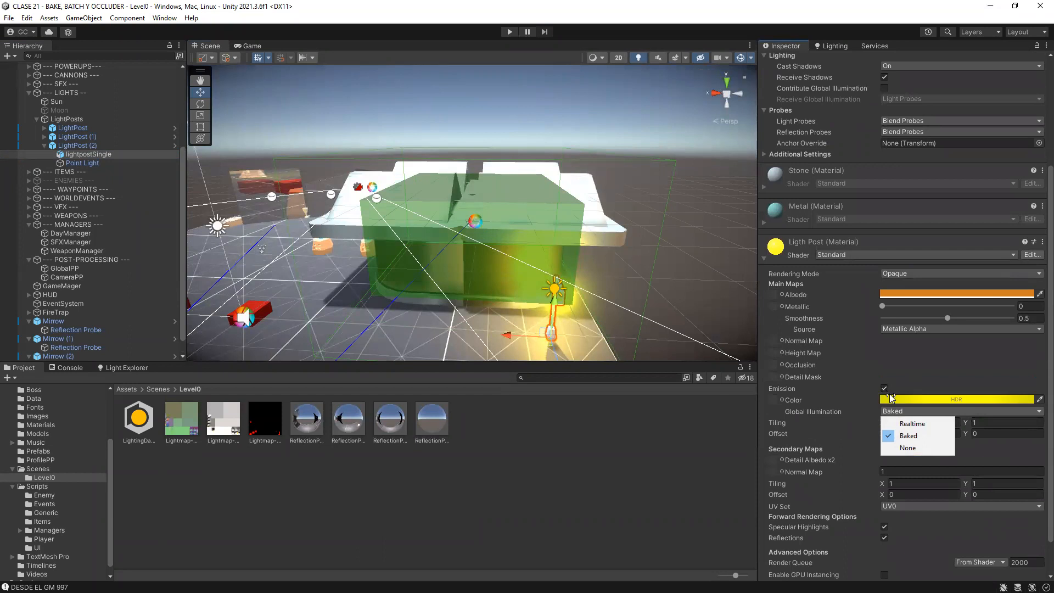
{"action": "left_click", "coordinate": [917, 436]}
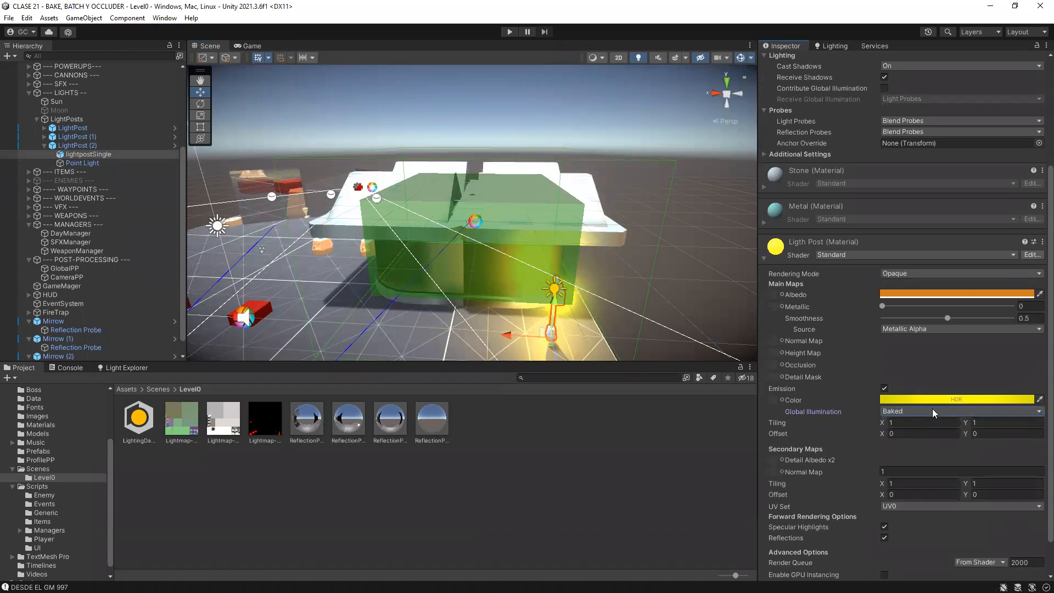
{"action": "left_click", "coordinate": [930, 412]}
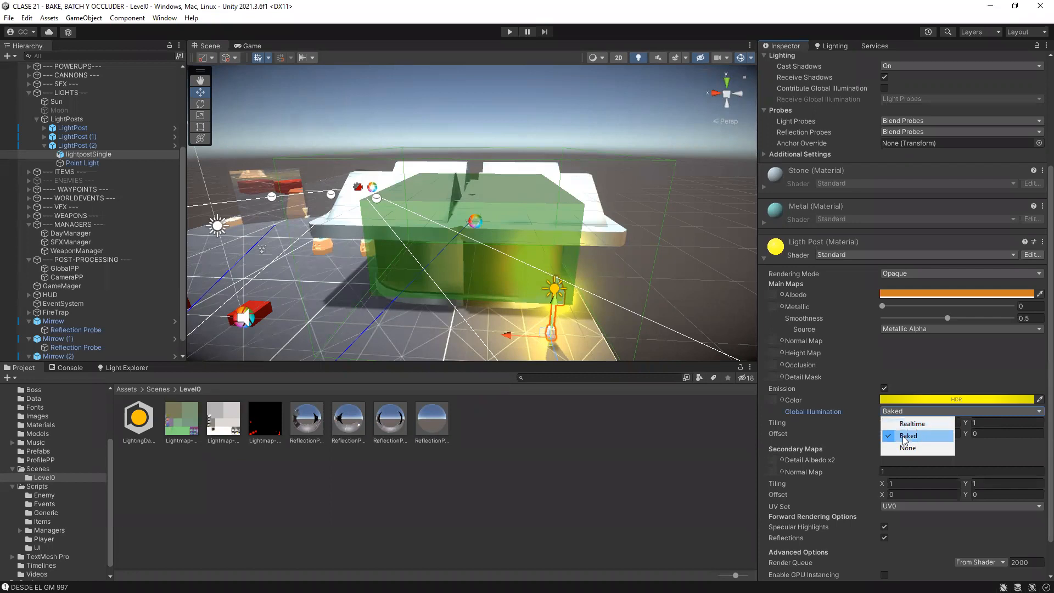
{"action": "left_click", "coordinate": [905, 441]}
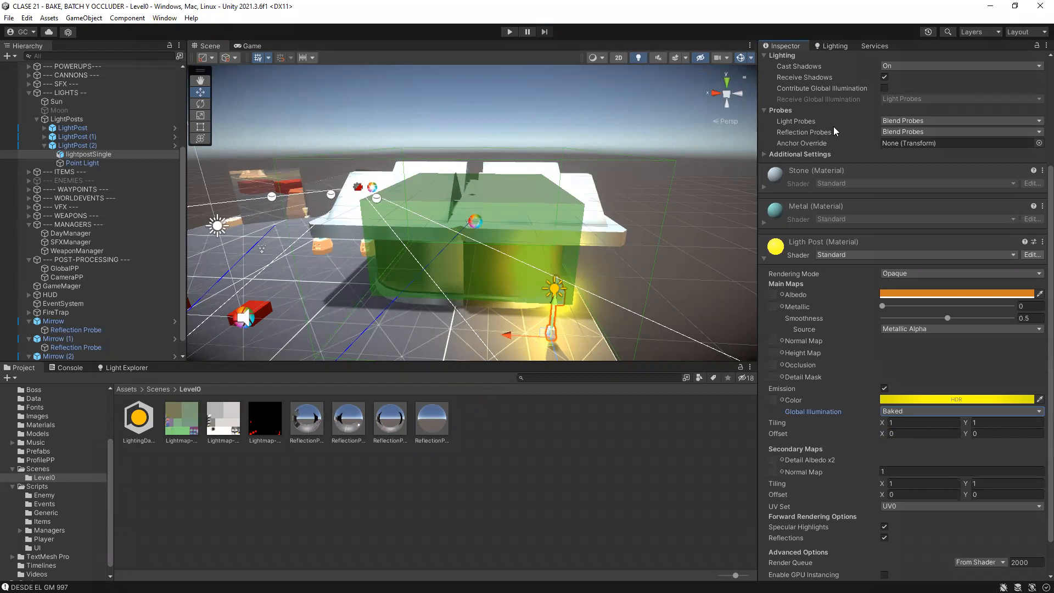
- Collapse the LIGHTS, Player and CAMERAS groups in Level0's object list
{"action": "scroll", "coordinate": [986, 229], "scroll_direction": "down", "scroll_amount": 1}
{"action": "scroll", "coordinate": [403, 270], "scroll_direction": "down", "scroll_amount": 6}
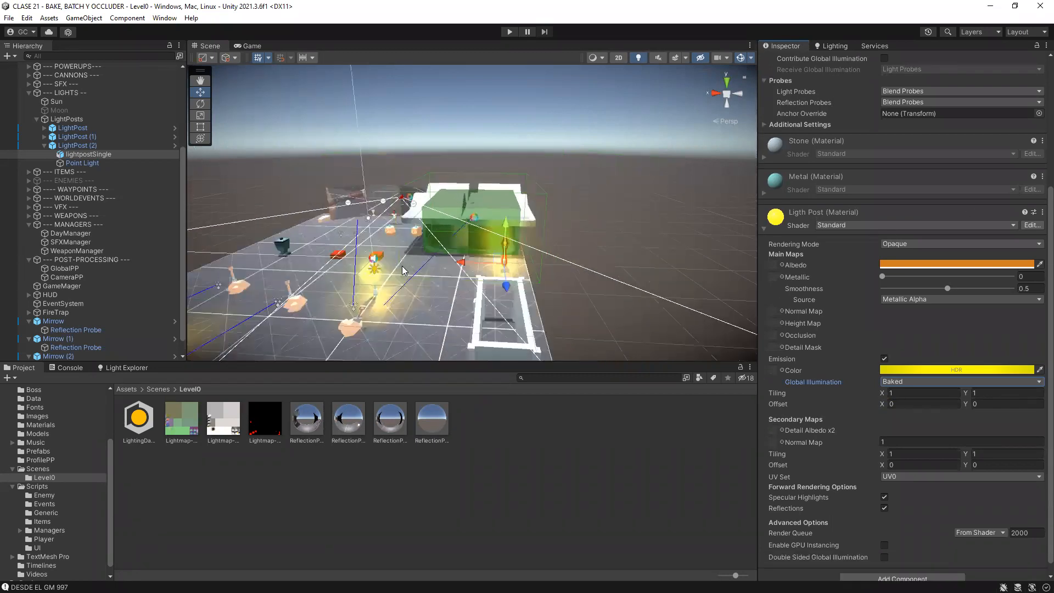
{"action": "scroll", "coordinate": [403, 270], "scroll_direction": "down", "scroll_amount": 2}
{"action": "key", "text": "alt"}
{"action": "left_click_drag", "start_coordinate": [325, 255], "coordinate": [558, 266], "text": "alt"}
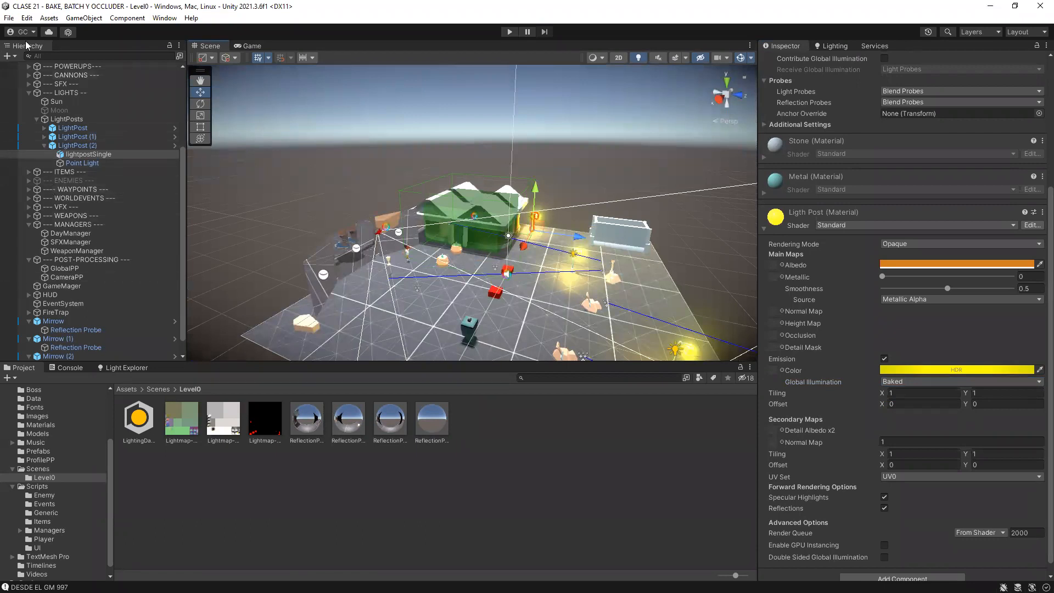
{"action": "left_click", "coordinate": [28, 93]}
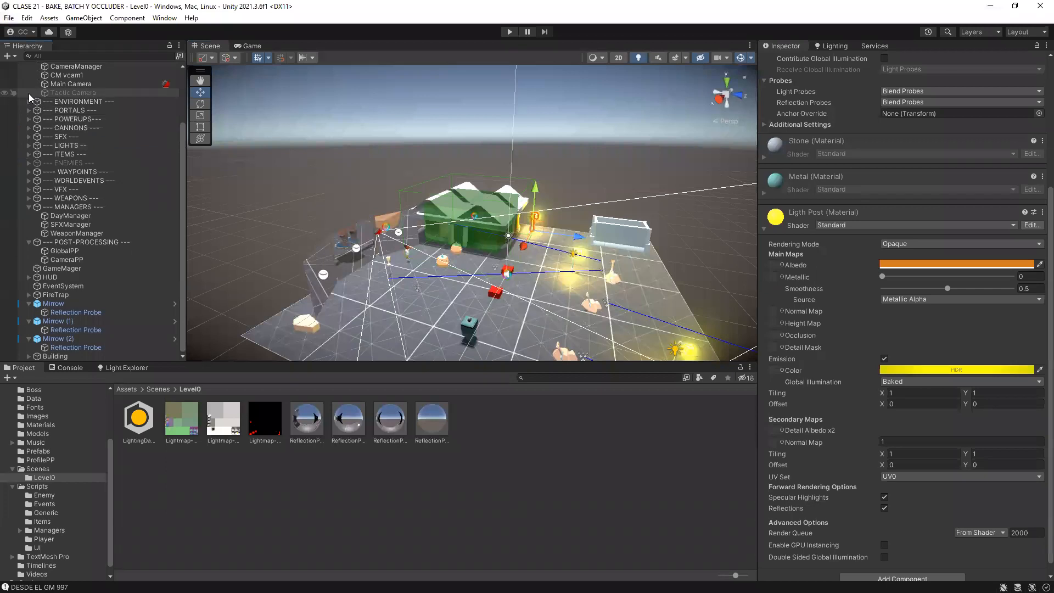
{"action": "scroll", "coordinate": [28, 92], "scroll_direction": "up", "scroll_amount": 3}
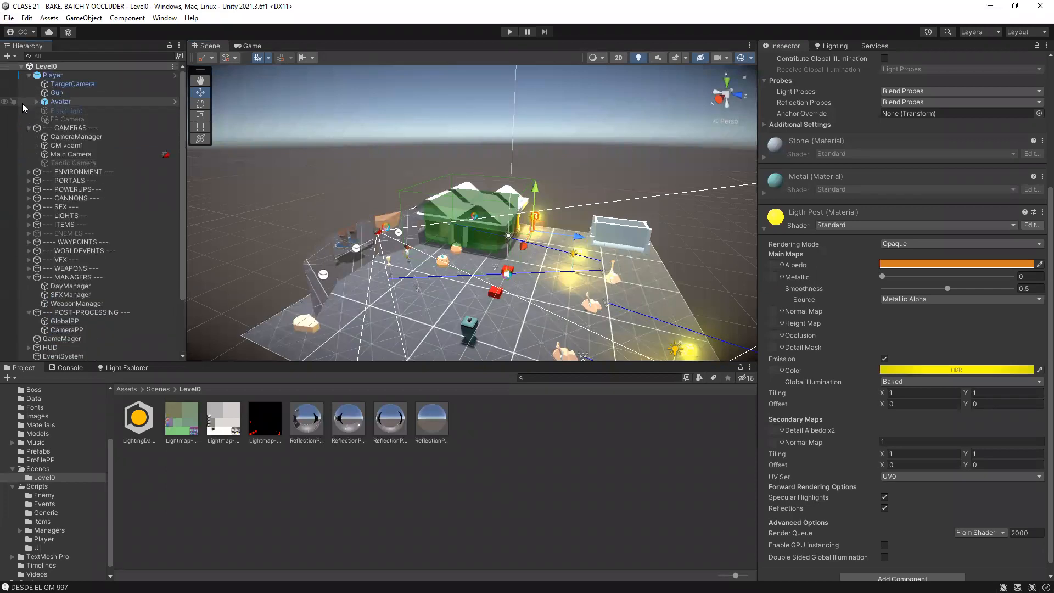
{"action": "left_click", "coordinate": [29, 75]}
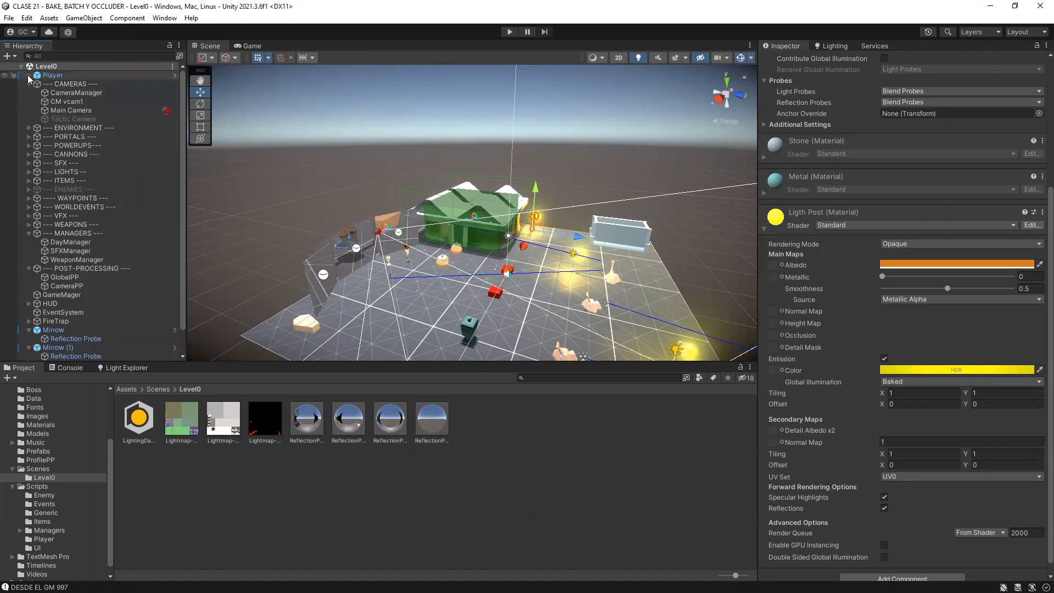
{"action": "left_click", "coordinate": [28, 84]}
- Create an Area Light inside the Building object, keep its default name and save the scene
{"action": "left_click", "coordinate": [45, 66]}
{"action": "right_click", "coordinate": [45, 66]}
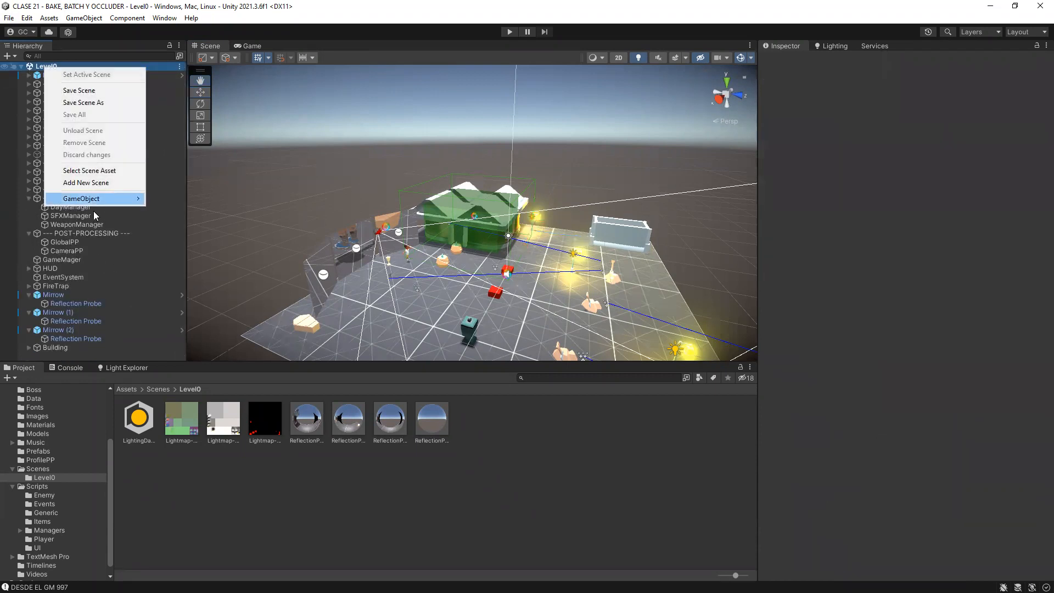
{"action": "left_click", "coordinate": [84, 348]}
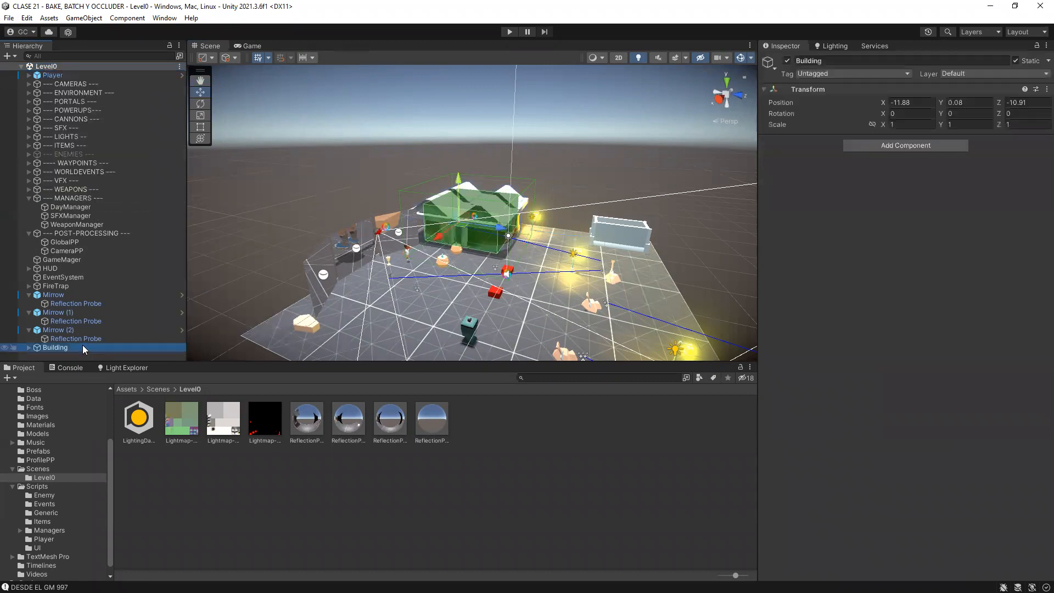
{"action": "right_click", "coordinate": [84, 348]}
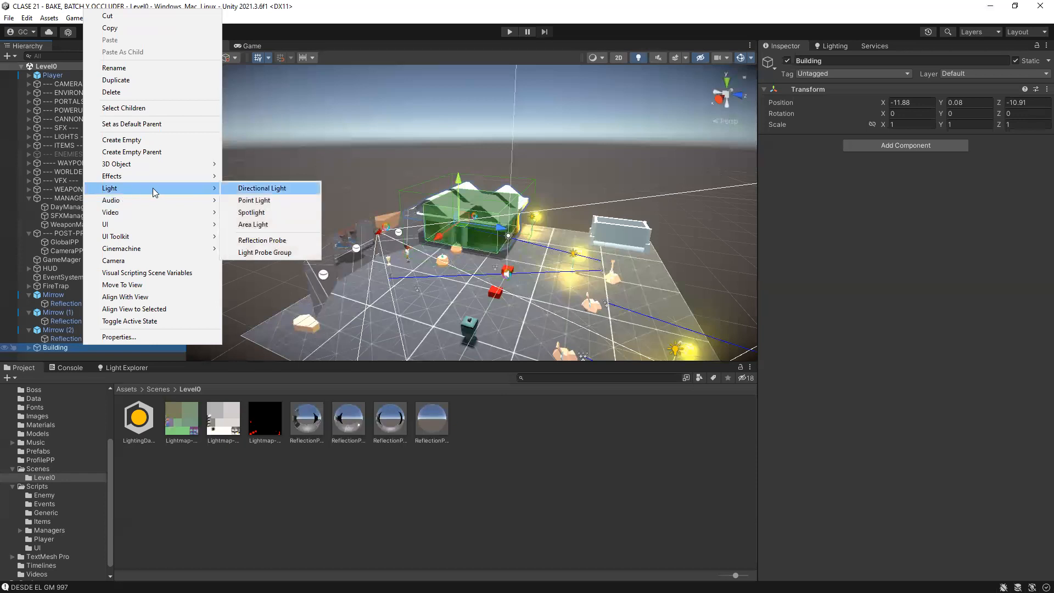
{"action": "left_click", "coordinate": [262, 230]}
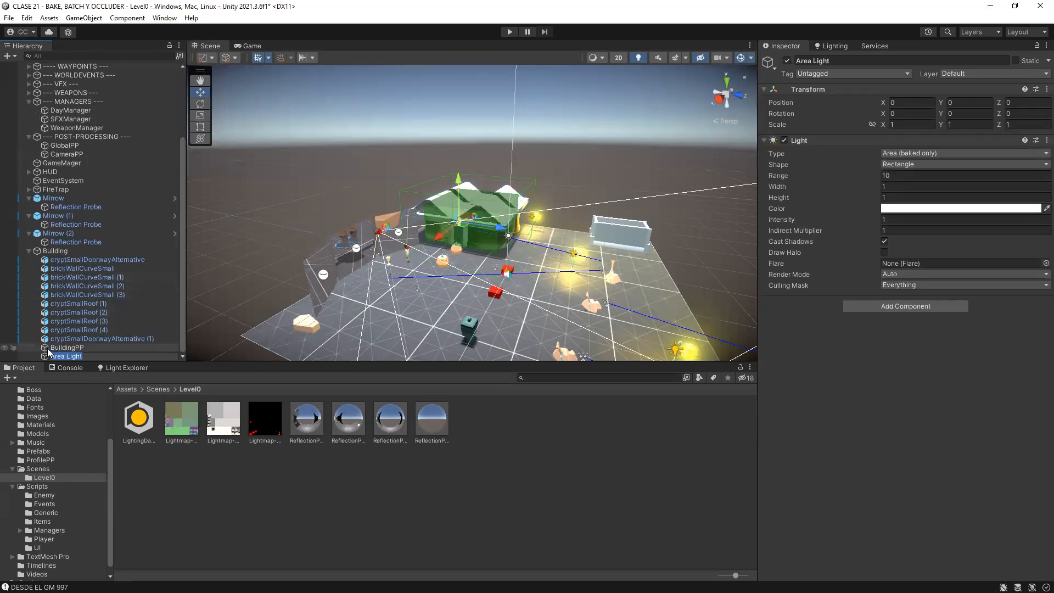
{"action": "key", "text": "Return"}
{"action": "key", "text": "ctrl+s"}
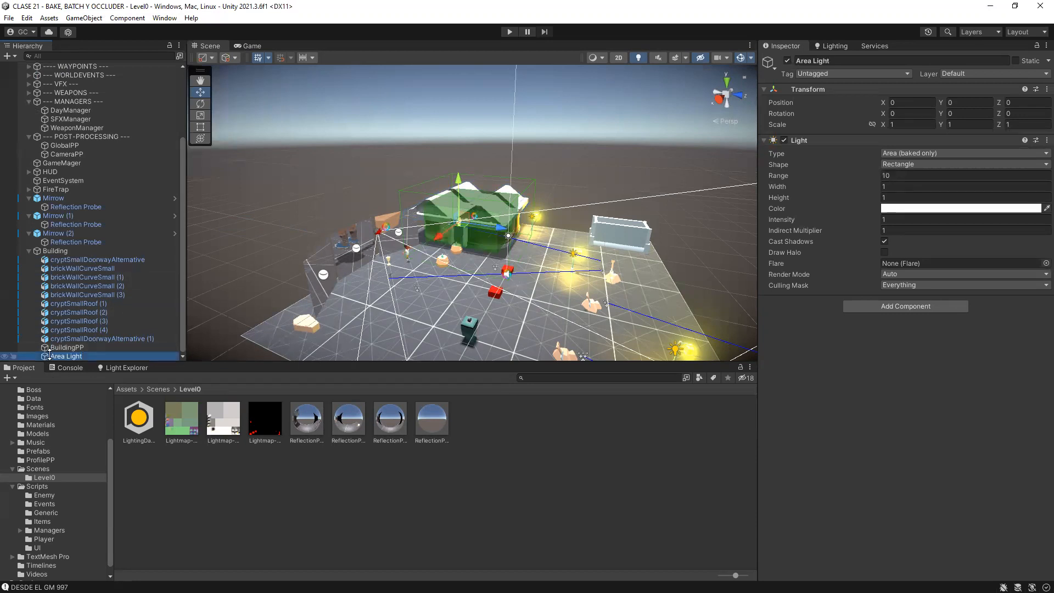
- Move the Area Light from Building into Mirrow (2) and place it on open floor at about X 0.64, Z -2.43
{"action": "left_click_drag", "start_coordinate": [52, 356], "coordinate": [44, 250]}
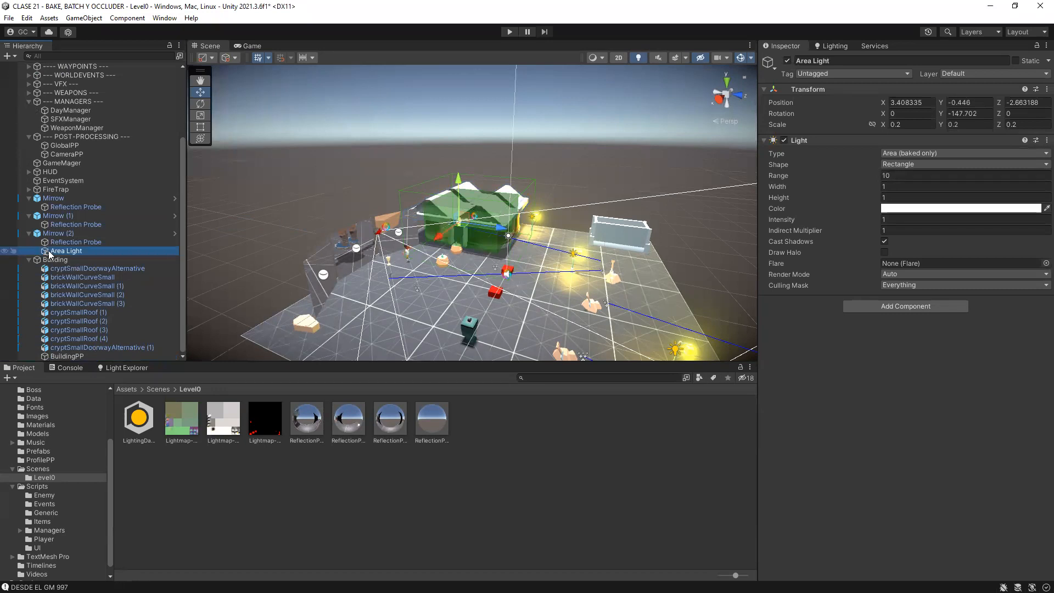
{"action": "double_click", "coordinate": [53, 253]}
{"action": "scroll", "coordinate": [488, 242], "scroll_direction": "down", "scroll_amount": 10}
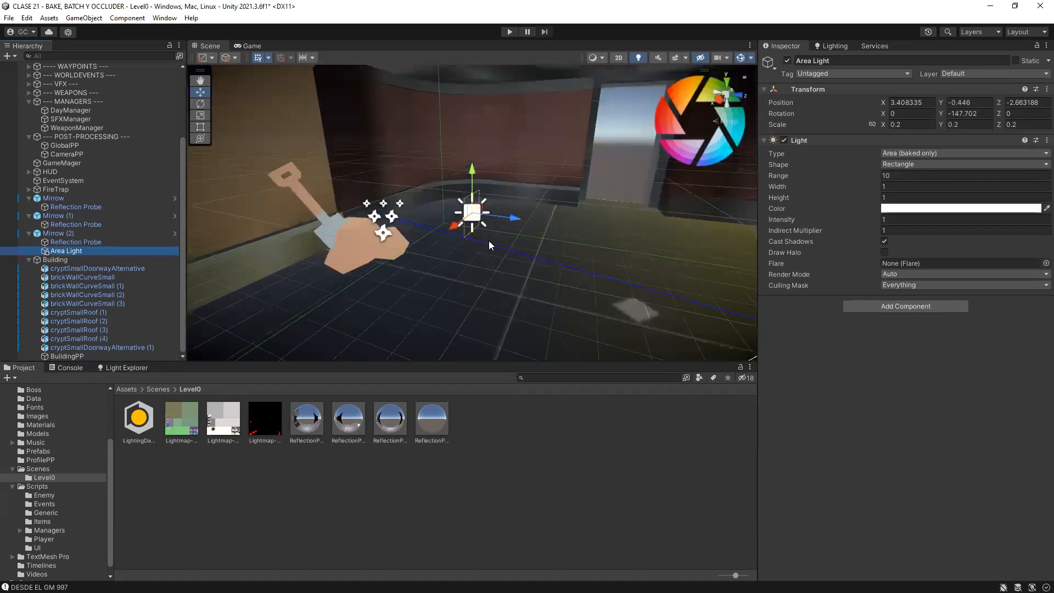
{"action": "scroll", "coordinate": [495, 226], "scroll_direction": "down", "scroll_amount": 5}
{"action": "left_click_drag", "start_coordinate": [455, 221], "coordinate": [351, 350]}
{"action": "scroll", "coordinate": [339, 310], "scroll_direction": "down", "scroll_amount": 5}
{"action": "scroll", "coordinate": [378, 307], "scroll_direction": "down", "scroll_amount": 5}
{"action": "left_click_drag", "start_coordinate": [435, 277], "coordinate": [547, 305]}
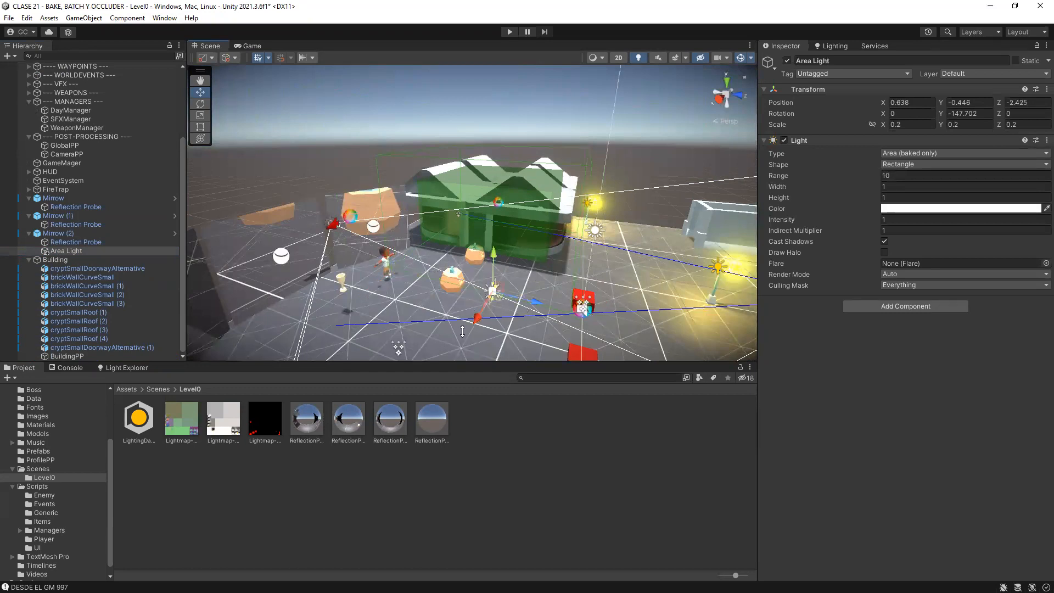
- Reposition the Area Light above the floor in front of the green building, at about X 0.17, Y -0.2, Z -2.13
{"action": "left_click", "coordinate": [469, 320]}
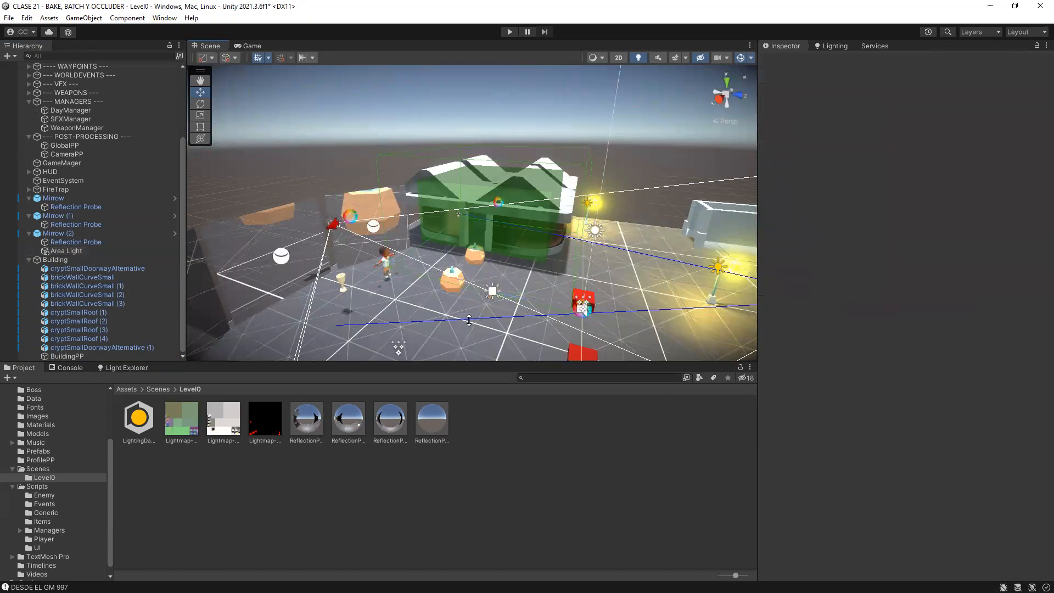
{"action": "left_click", "coordinate": [494, 289]}
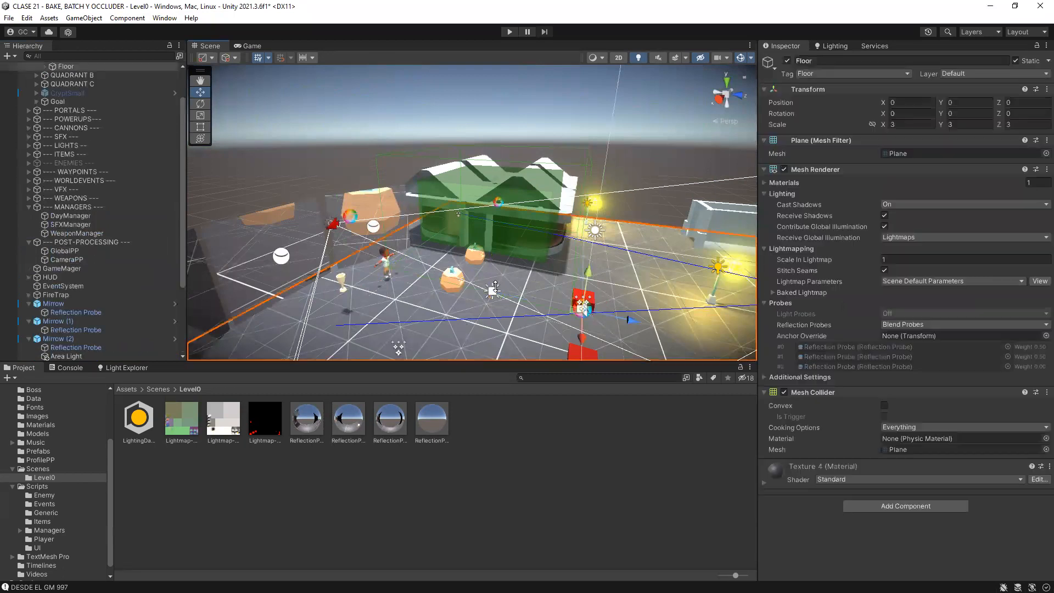
{"action": "left_click_drag", "start_coordinate": [496, 285], "coordinate": [463, 314]}
{"action": "scroll", "coordinate": [448, 245], "scroll_direction": "down", "scroll_amount": 2}
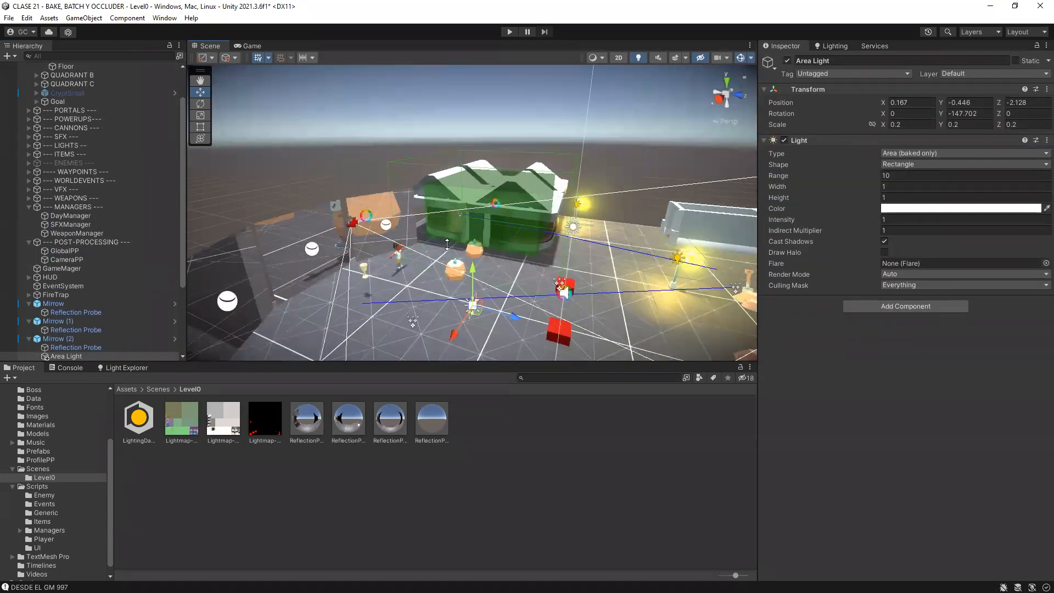
{"action": "left_click_drag", "start_coordinate": [471, 289], "coordinate": [410, 212], "text": "alt"}
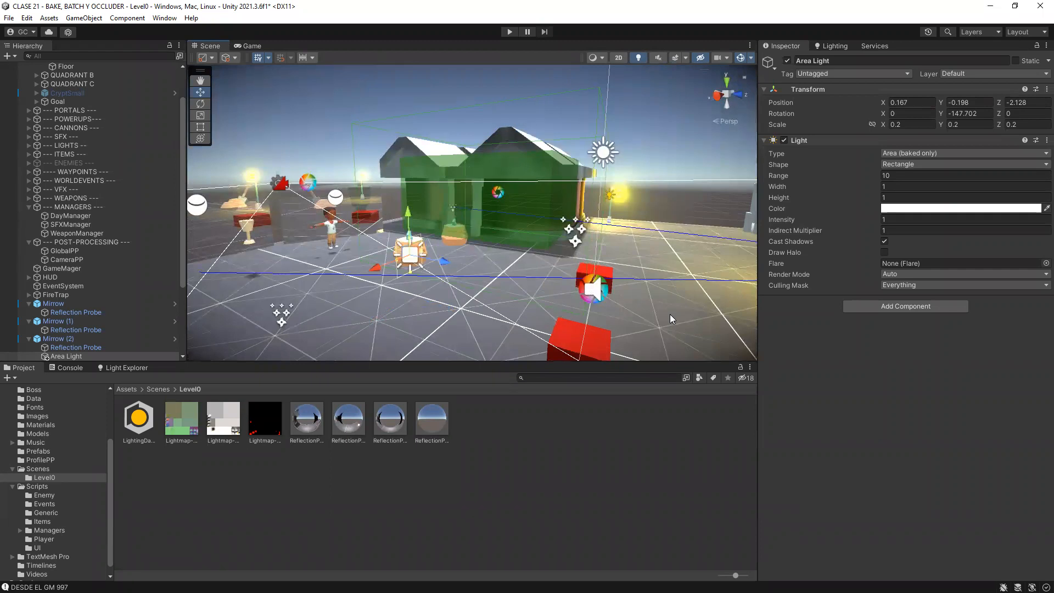
{"action": "left_click_drag", "start_coordinate": [479, 269], "coordinate": [371, 236], "text": "alt"}
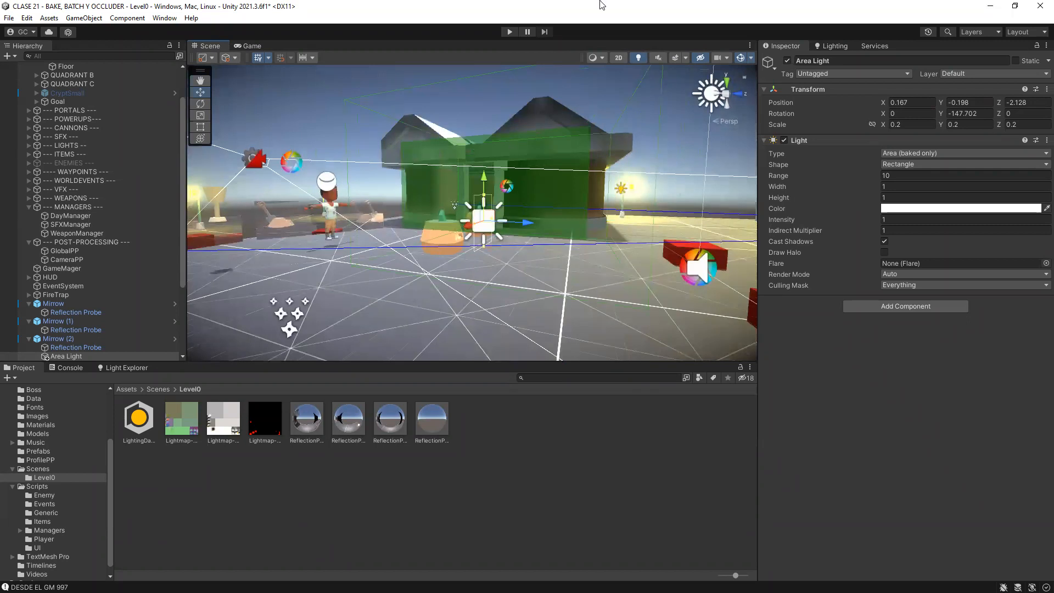
- Set the Area Light's rotation to 90 on both X and Y so it faces the floor
{"action": "left_click", "coordinate": [966, 113]}
{"action": "double_click", "coordinate": [974, 113]}
{"action": "type", "text": "0"}
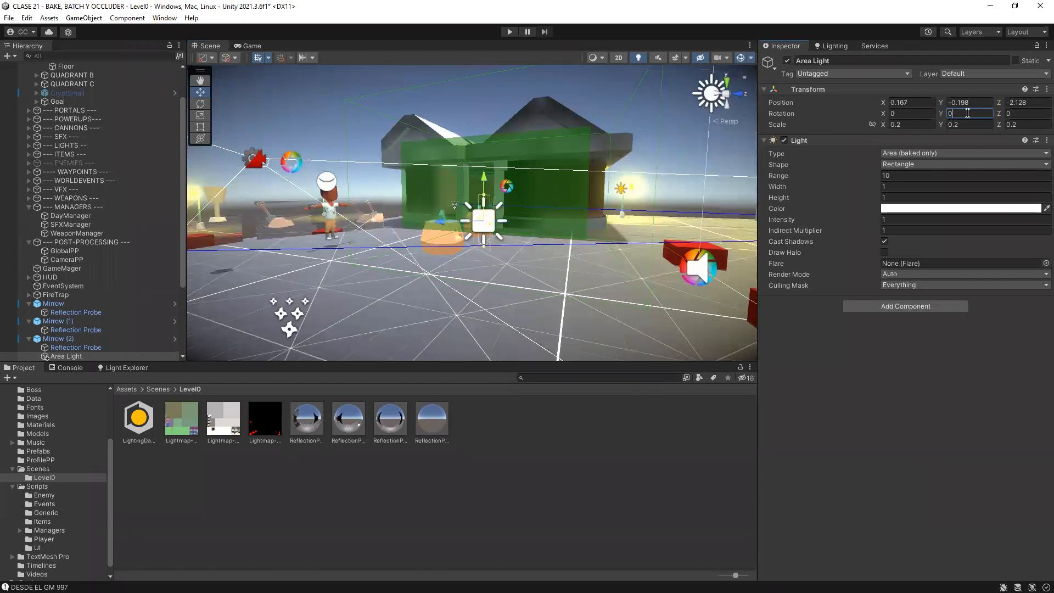
{"action": "key", "text": "BackSpace"}
{"action": "type", "text": "90"}
{"action": "left_click", "coordinate": [907, 113]}
{"action": "type", "text": "90"}
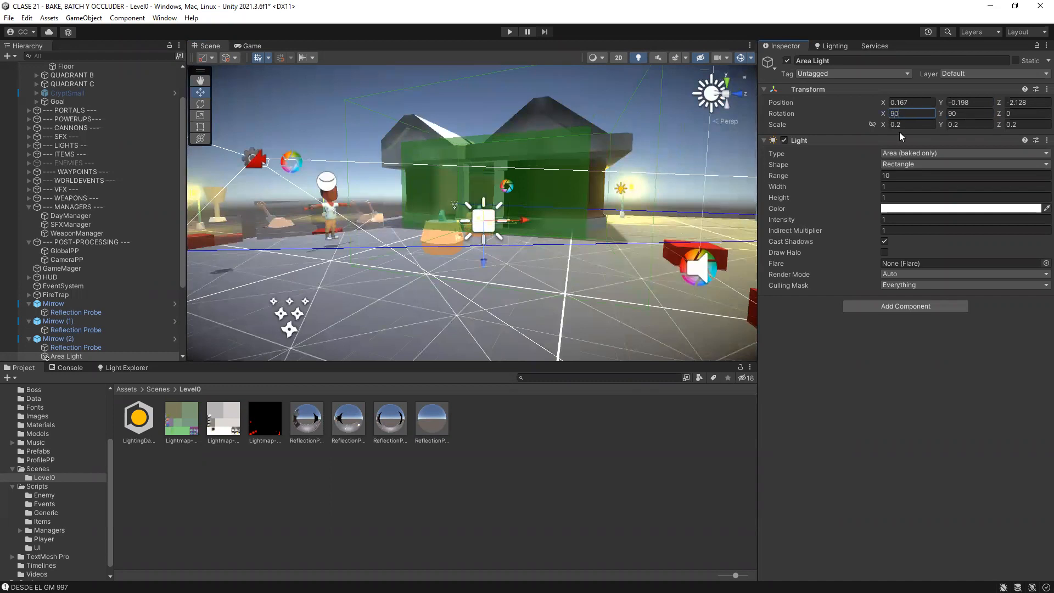
{"action": "left_click_drag", "start_coordinate": [494, 181], "coordinate": [510, 225], "text": "alt"}
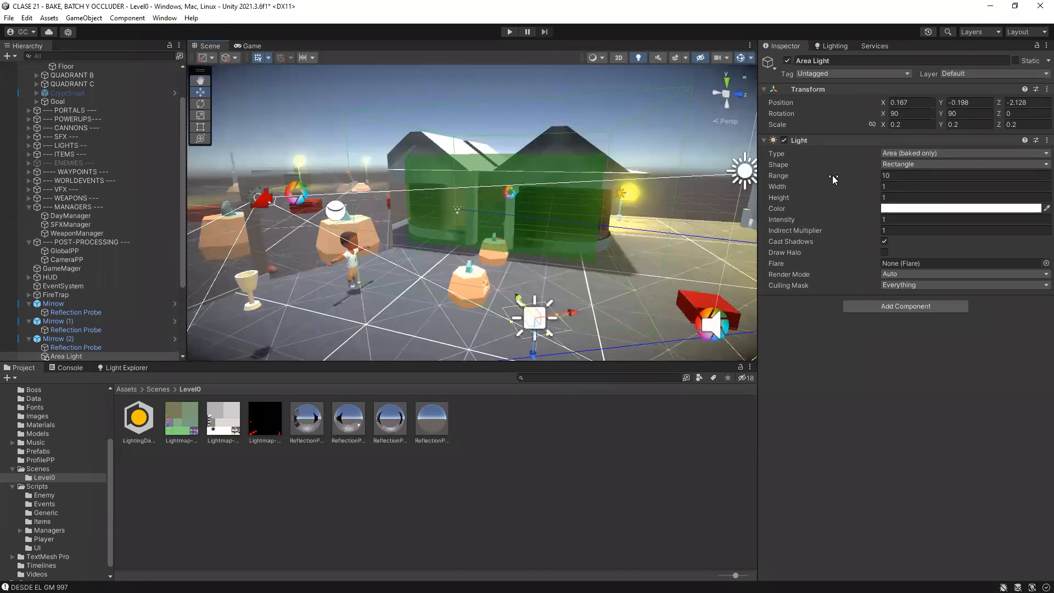
- Set the Area Light's height and width to 5
{"action": "left_click", "coordinate": [899, 196]}
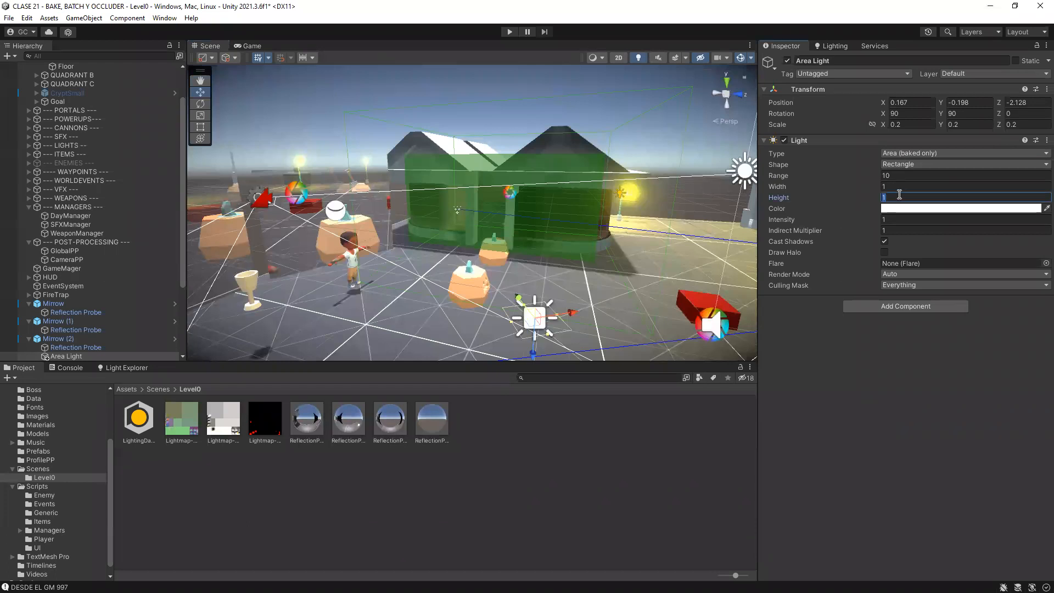
{"action": "type", "text": "5"}
{"action": "left_click", "coordinate": [893, 187]}
{"action": "type", "text": "5"}
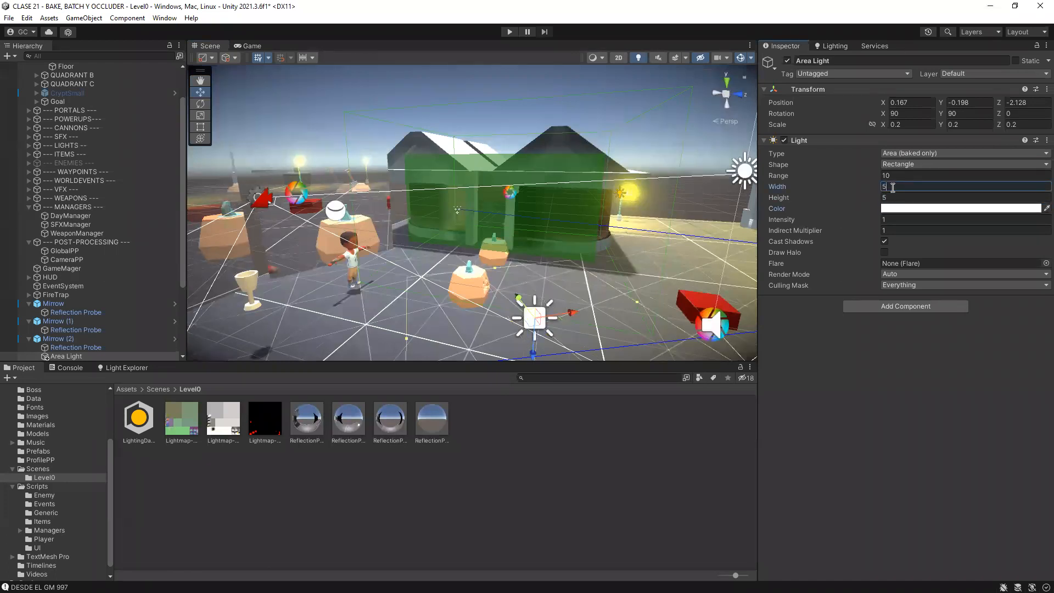
- Color the Area Light magenta, about RGB 157, 19, 109, and set its intensity to 5
{"action": "left_click", "coordinate": [907, 209]}
{"action": "left_click", "coordinate": [1027, 335]}
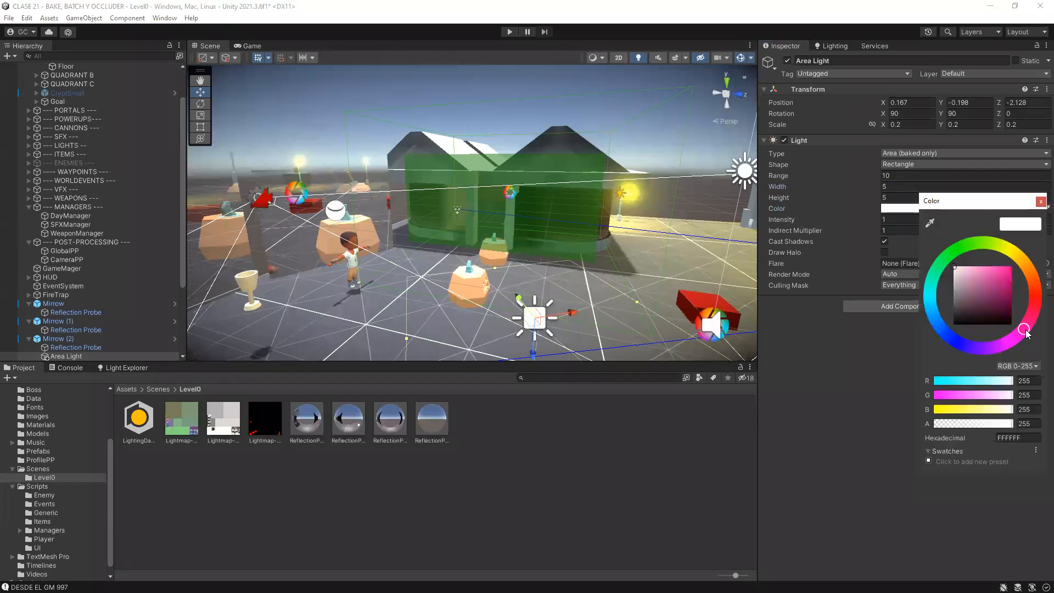
{"action": "left_click_drag", "start_coordinate": [1002, 290], "coordinate": [1005, 291]}
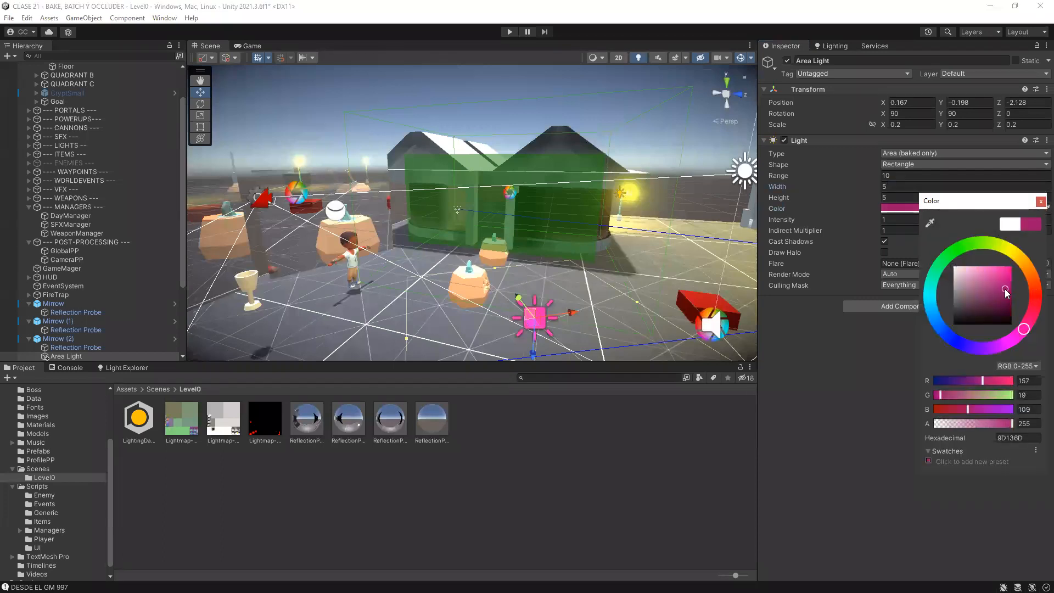
{"action": "left_click", "coordinate": [897, 175]}
{"action": "left_click", "coordinate": [902, 219]}
{"action": "type", "text": "5"}
- Open the Lighting settings of the Level0 scene
{"action": "scroll", "coordinate": [609, 260], "scroll_direction": "down", "scroll_amount": 4}
{"action": "mouse_move", "coordinate": [562, 252]}
{"action": "left_mouse_down", "text": "alt"}
{"action": "mouse_move", "coordinate": [508, 245]}
{"action": "mouse_move", "coordinate": [553, 247]}
{"action": "left_mouse_up", "text": "alt"}
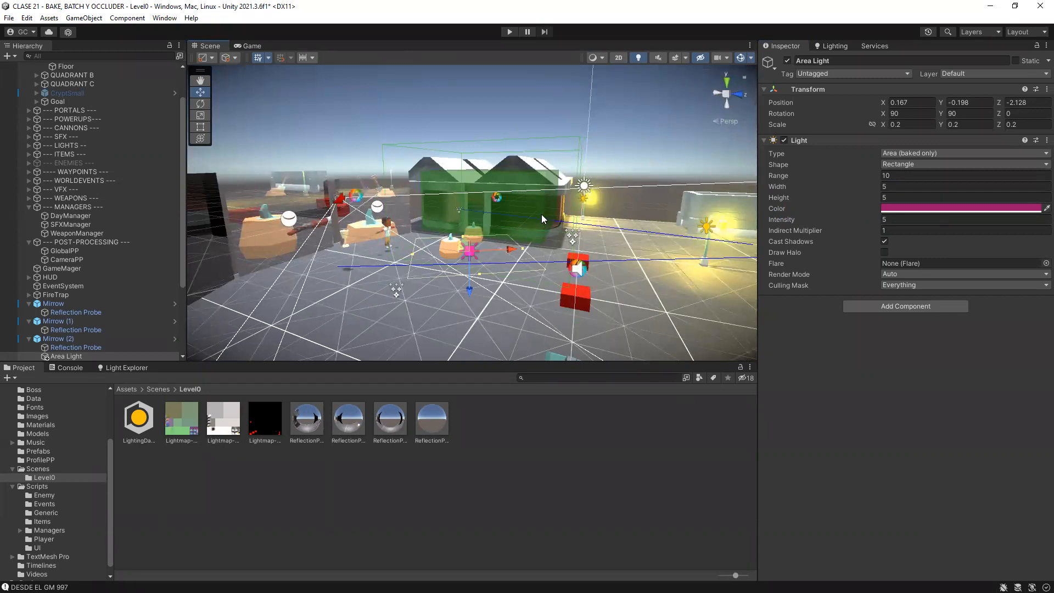
{"action": "left_click", "coordinate": [834, 45]}
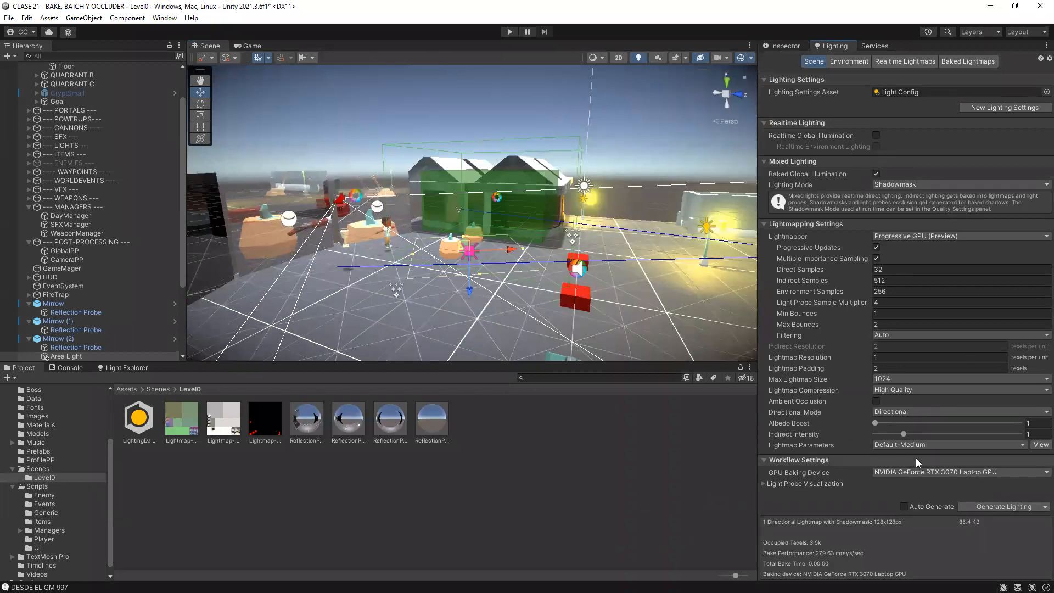
- Generate the baked lighting for the Level0 scene with the current Light Config settings
{"action": "left_click", "coordinate": [993, 507]}
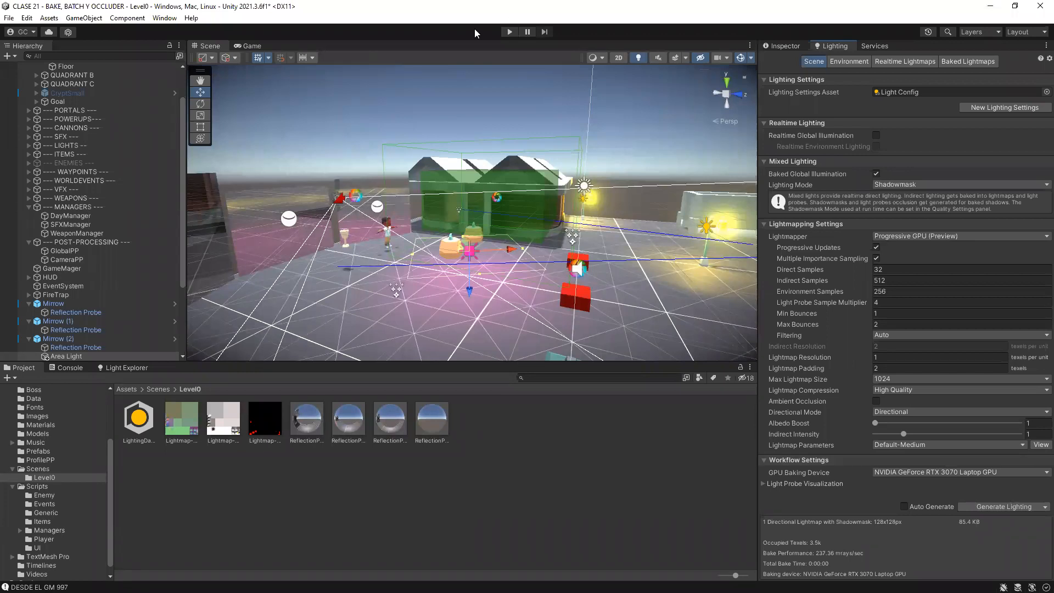
- Play-test the level, walking the character around the lit floor and mirrors to check the baked lighting, and exit play mode
{"action": "left_click", "coordinate": [509, 31]}
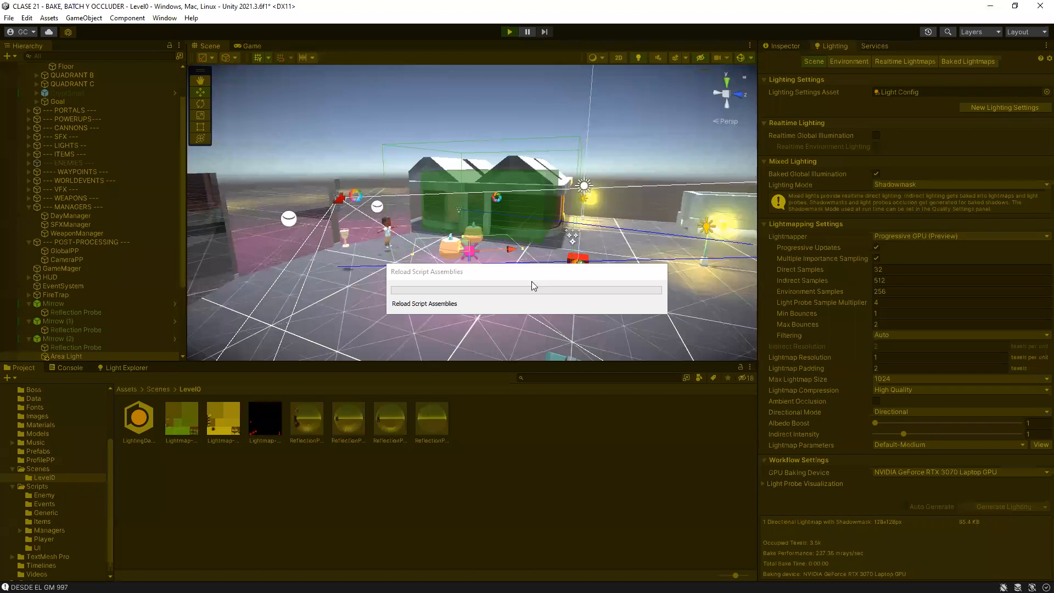
{"action": "key", "text": "w"}
{"action": "key", "text": "d"}
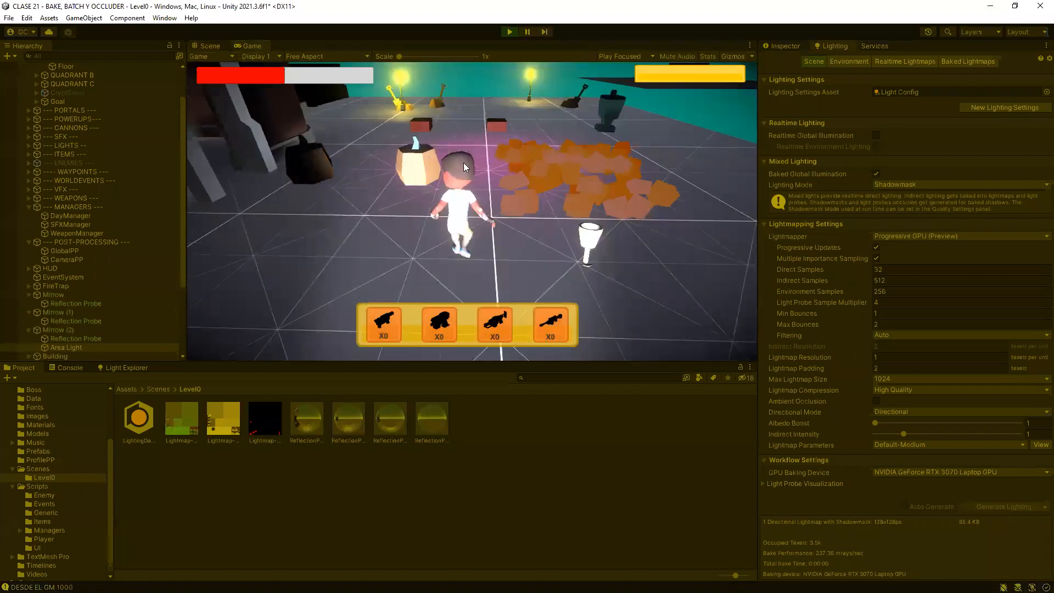
{"action": "key", "text": "w"}
{"action": "key", "text": "d"}
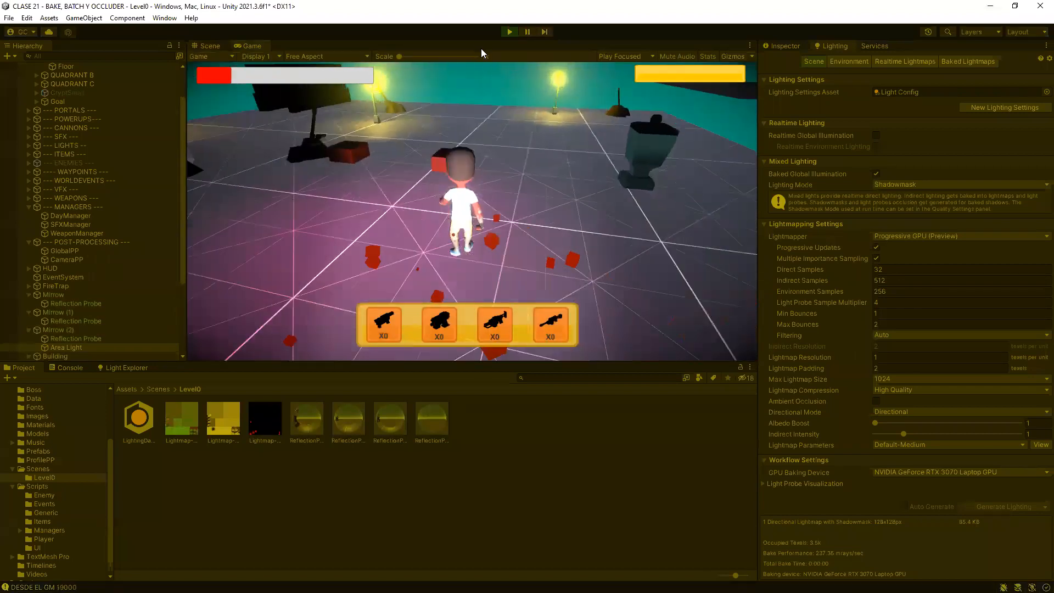
{"action": "key", "text": "w"}
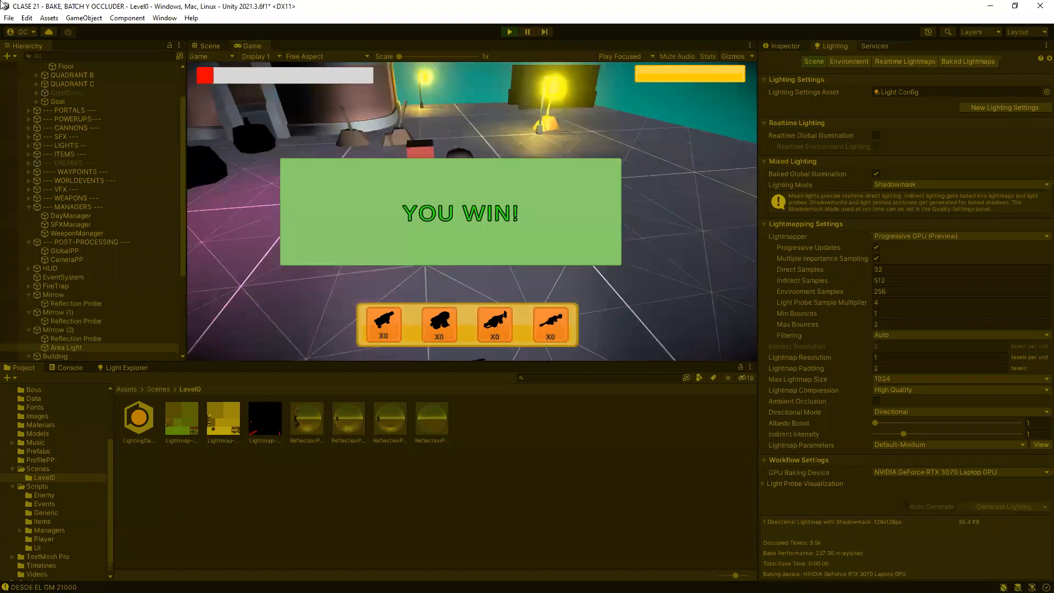
{"action": "key", "text": "w"}
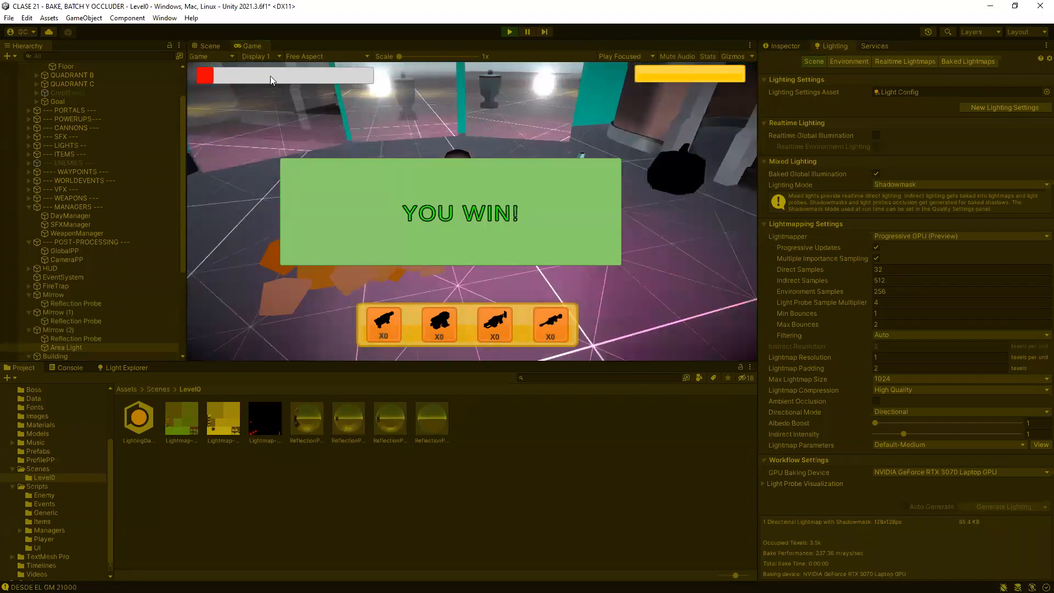
{"action": "key", "text": "w"}
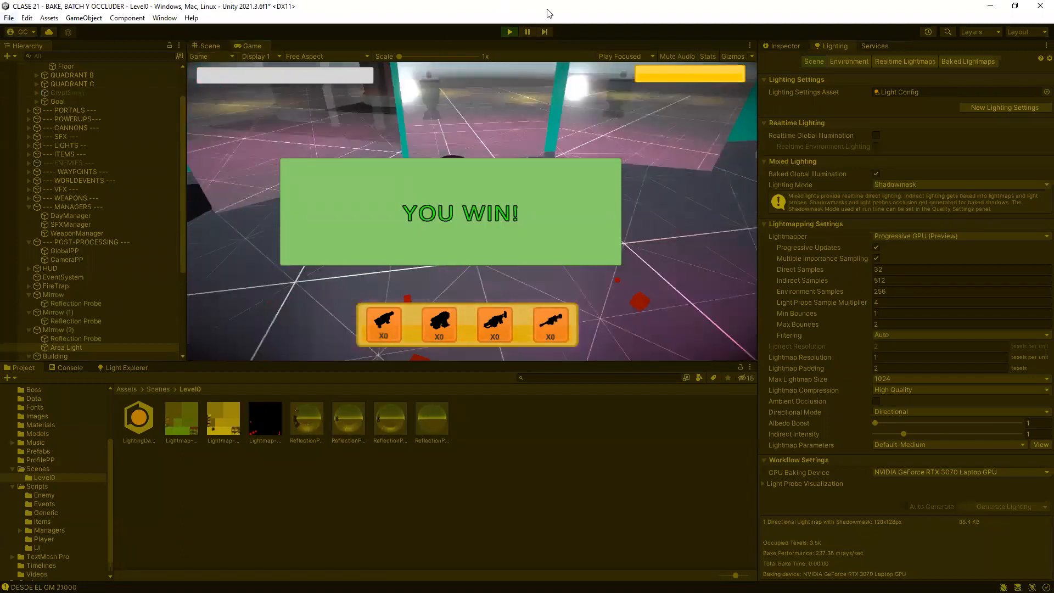
{"action": "key", "text": "w"}
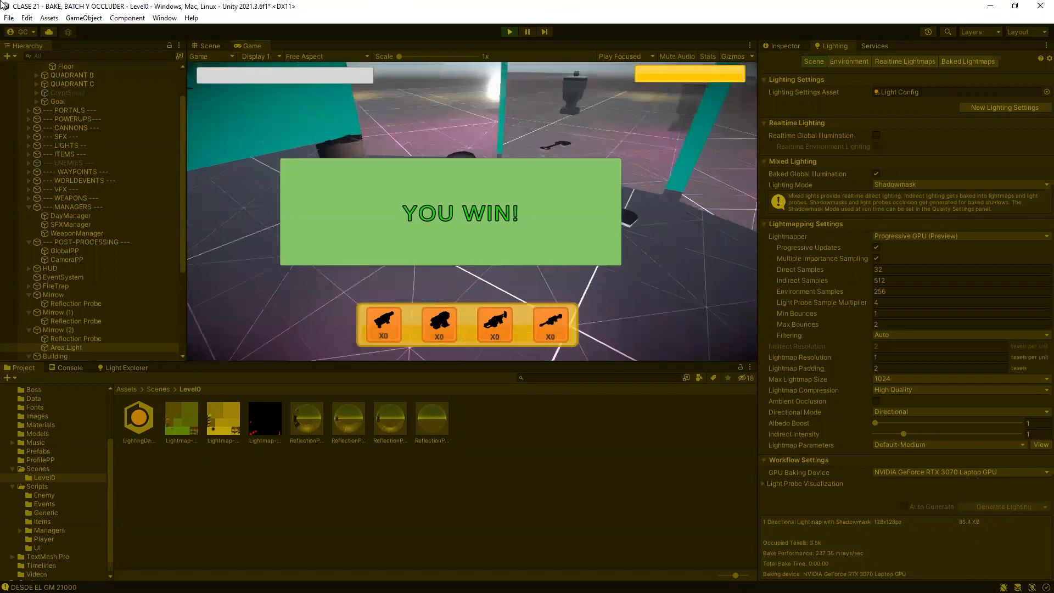
{"action": "key", "text": "w"}
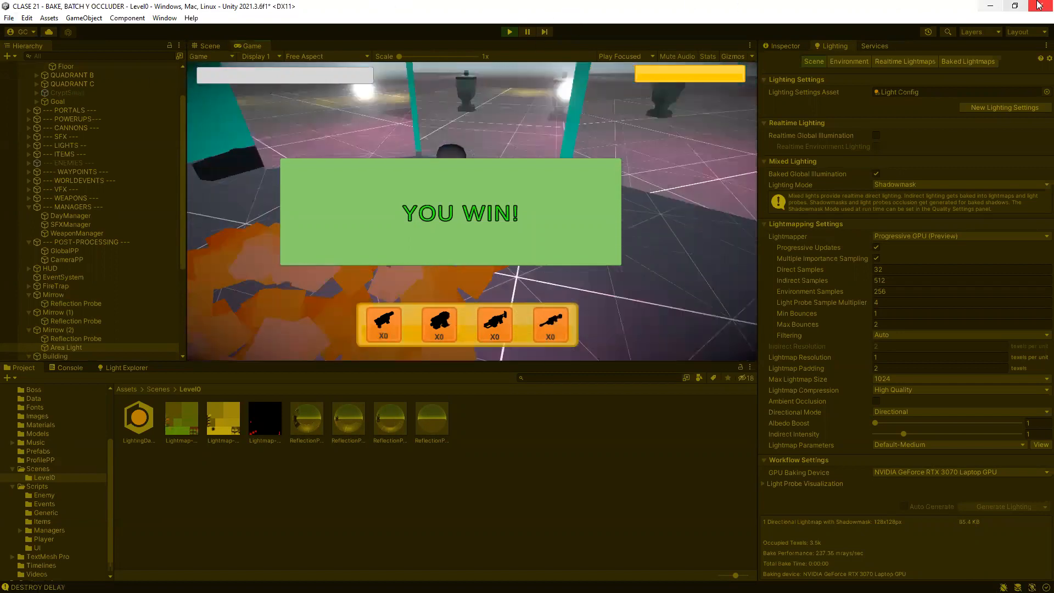
{"action": "key", "text": "w"}
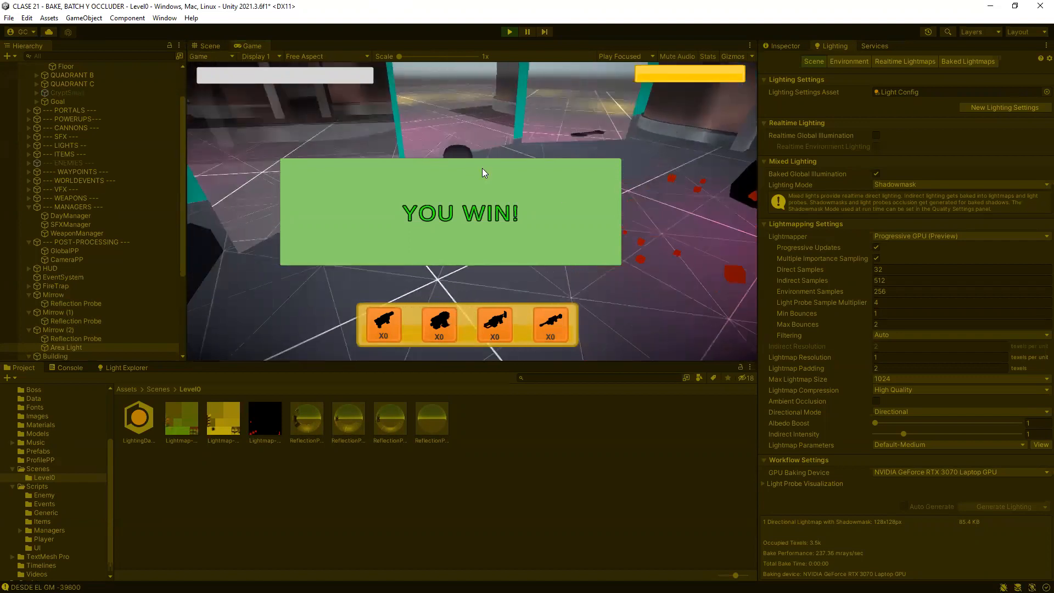
{"action": "key", "text": "w"}
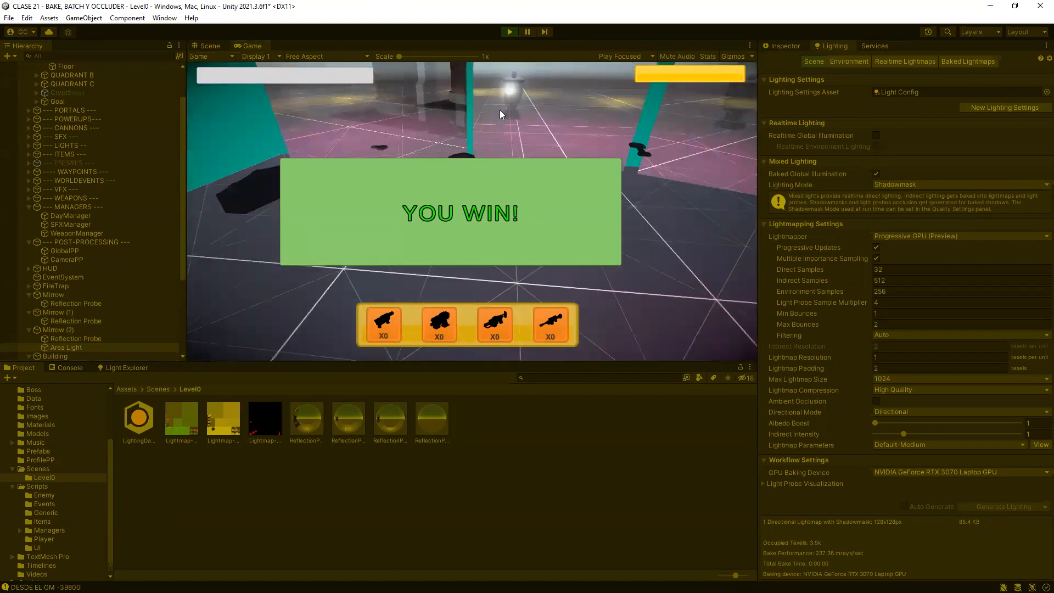
{"action": "key", "text": "w"}
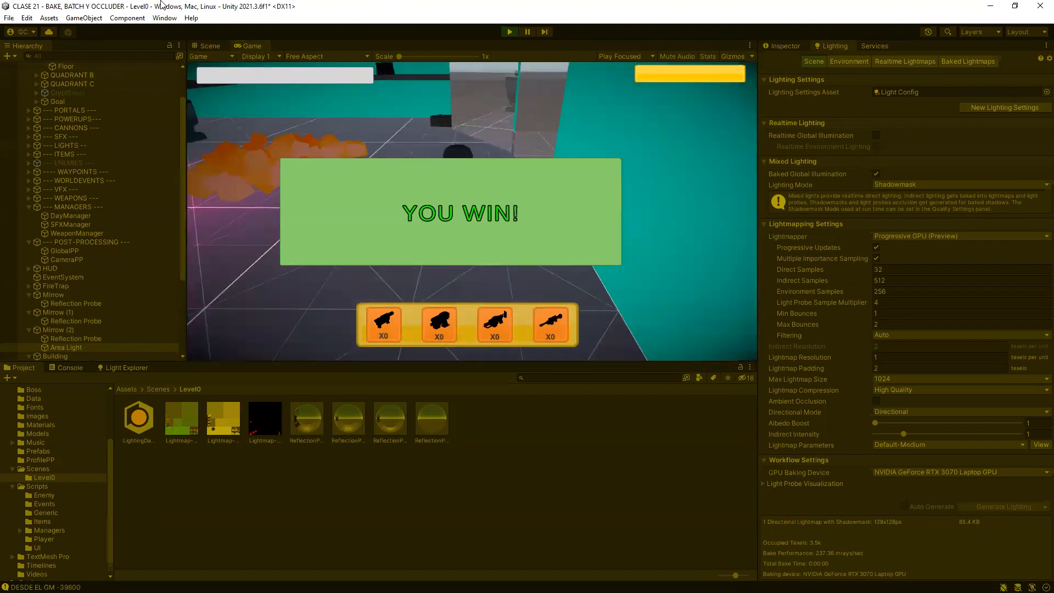
{"action": "key", "text": "w"}
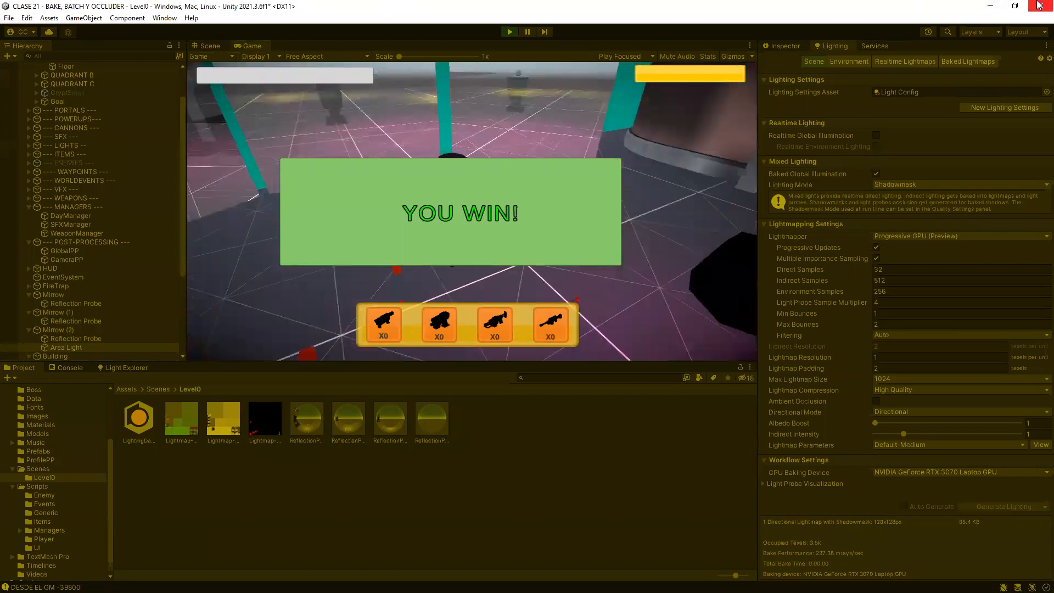
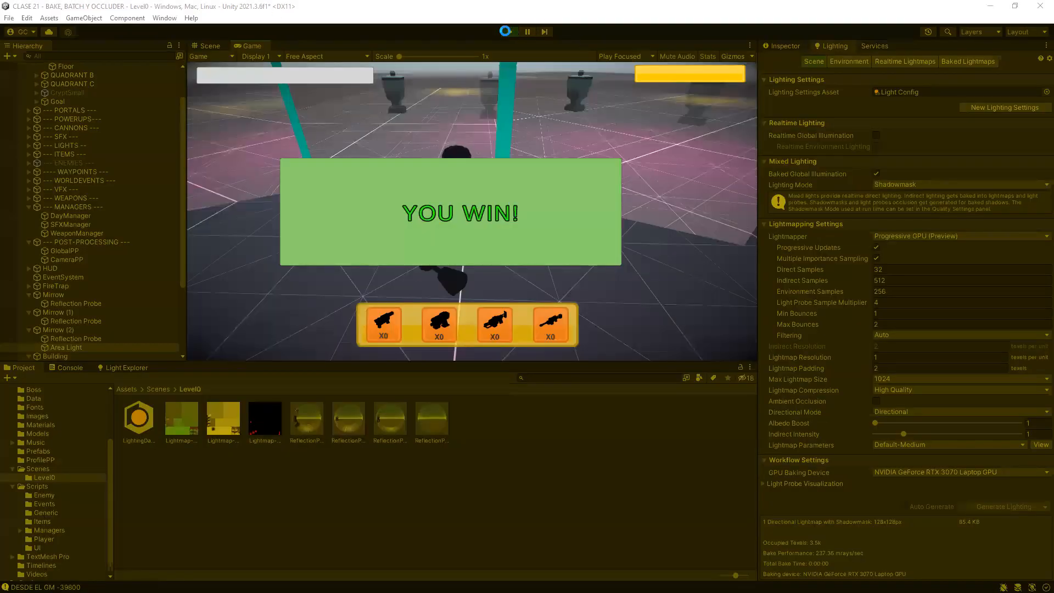
{"action": "left_click", "coordinate": [508, 32]}
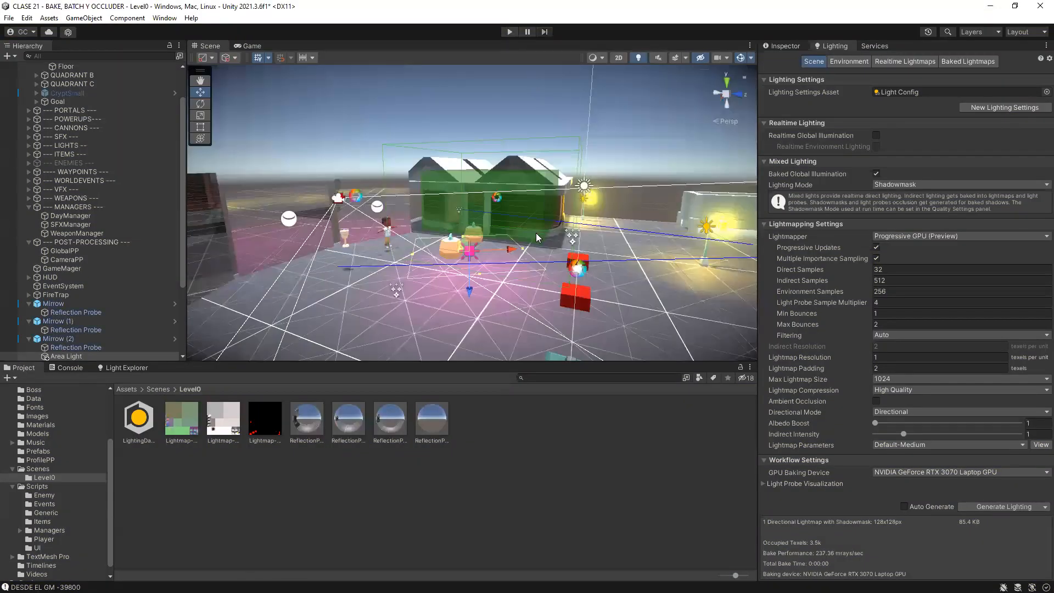
- Collapse the Building, Player, ENVIRONMENT, MANAGERS and POST-PROCESSING groups in the scene hierarchy
{"action": "left_click_drag", "start_coordinate": [533, 159], "coordinate": [513, 147], "text": "alt"}
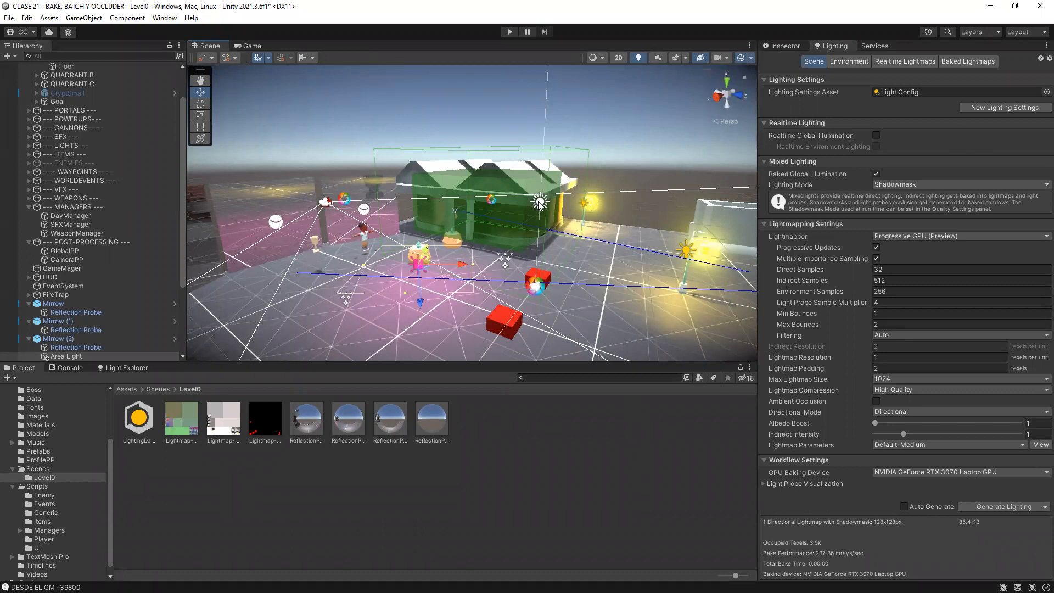
{"action": "scroll", "coordinate": [92, 225], "scroll_direction": "down", "scroll_amount": 4}
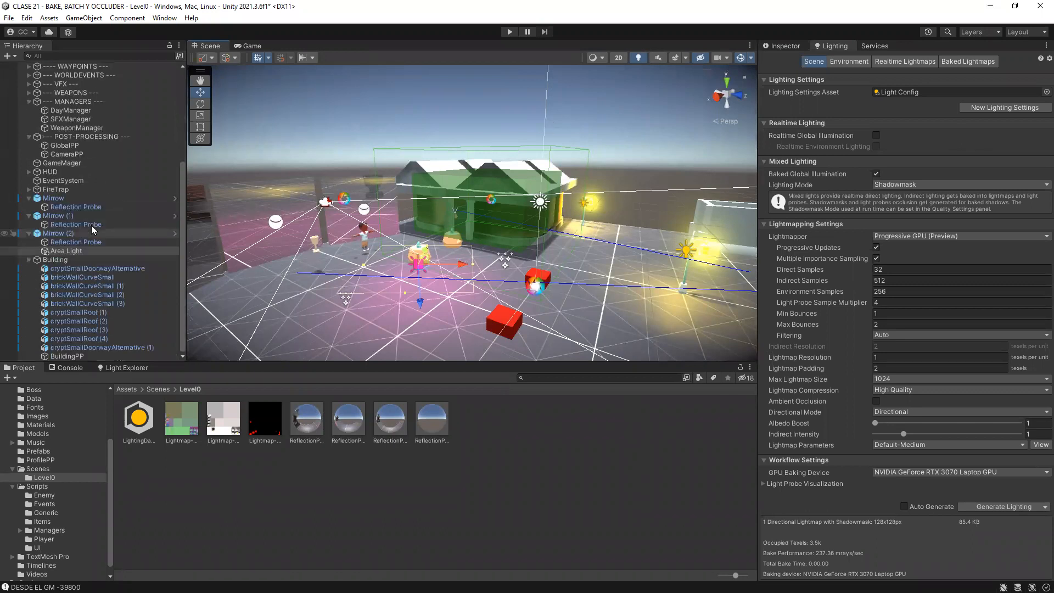
{"action": "left_click", "coordinate": [32, 259]}
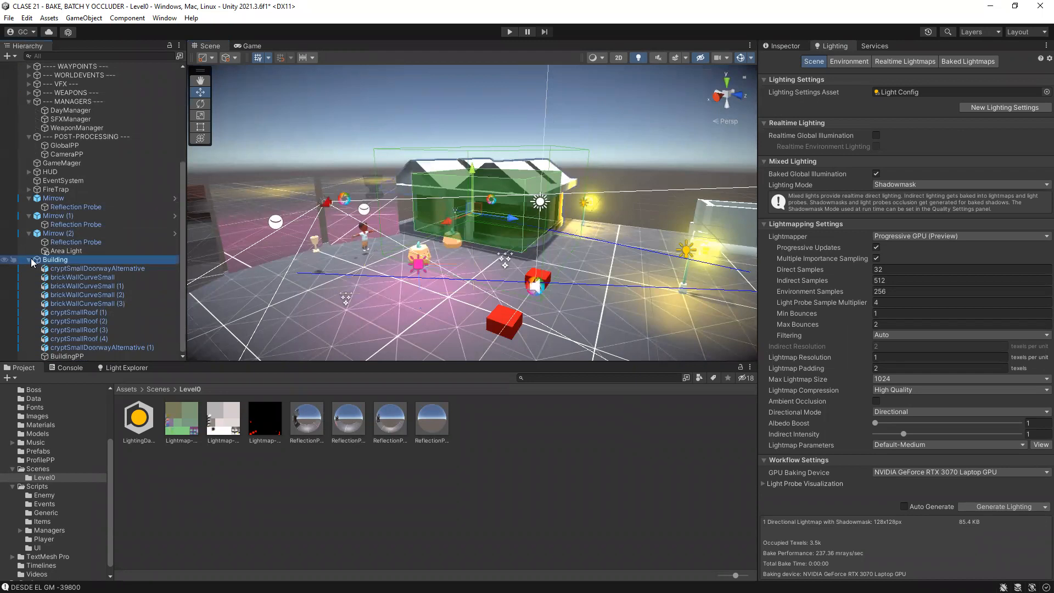
{"action": "scroll", "coordinate": [34, 261], "scroll_direction": "up", "scroll_amount": 6}
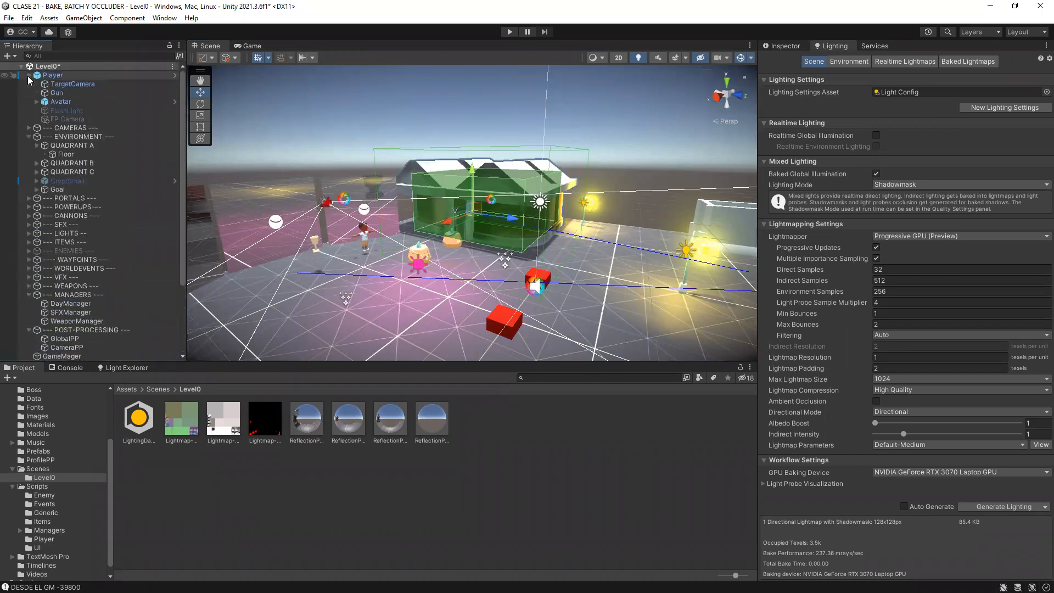
{"action": "left_click", "coordinate": [28, 93]}
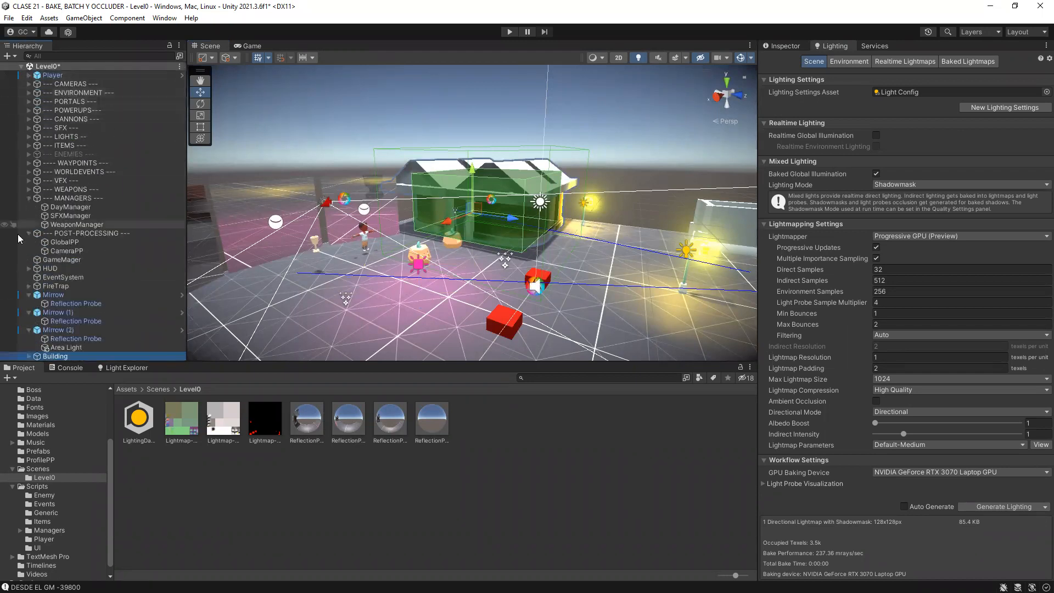
{"action": "left_click", "coordinate": [30, 198]}
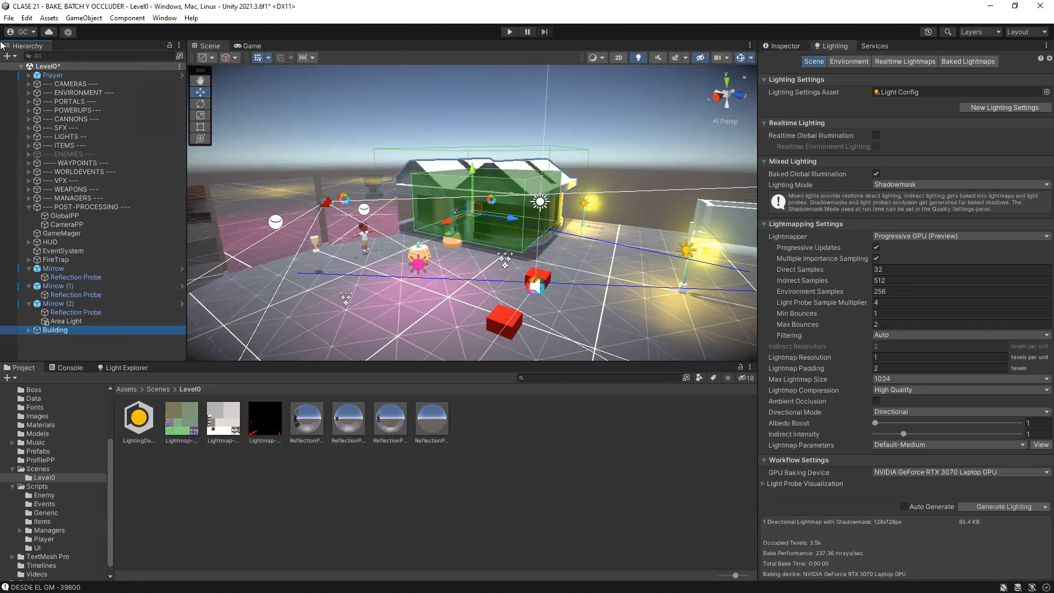
{"action": "left_click", "coordinate": [29, 207]}
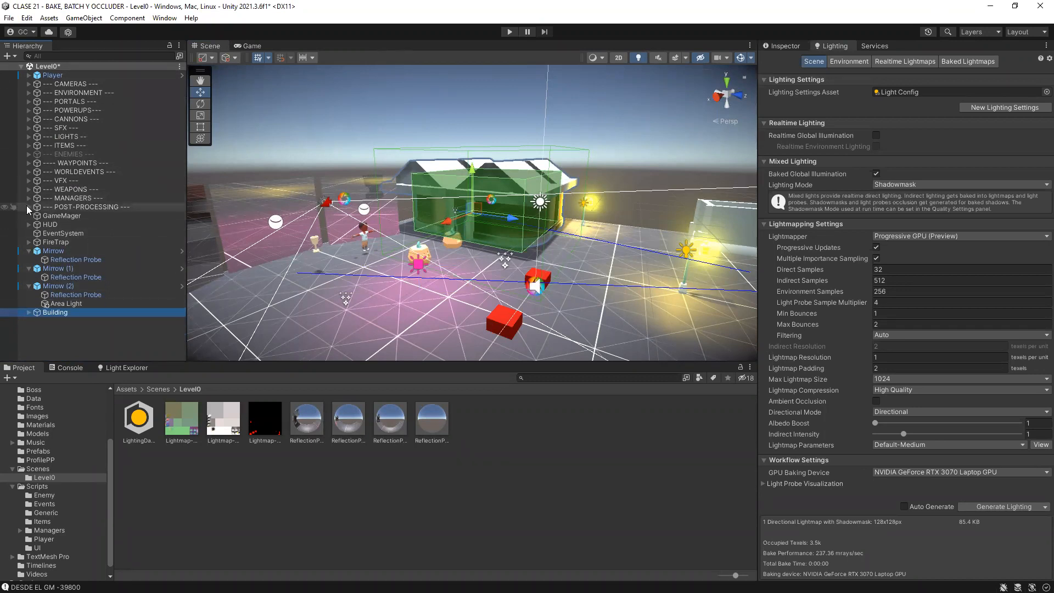
- Collapse the Mirrow, Mirrow (1) and Mirrow (2) objects in the scene hierarchy
{"action": "left_click", "coordinate": [30, 252]}
{"action": "left_click", "coordinate": [34, 268]}
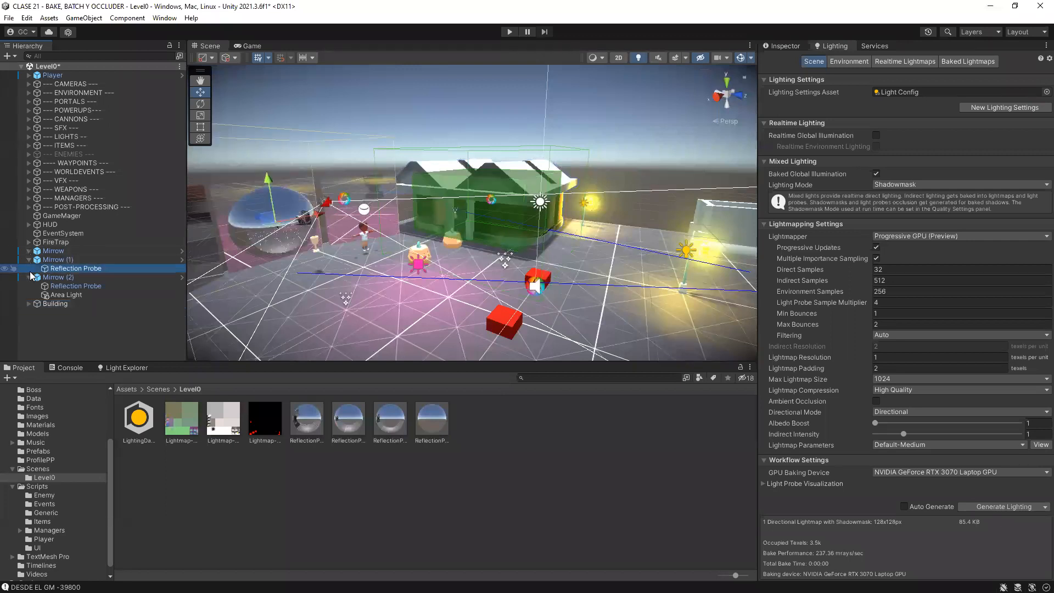
{"action": "left_click", "coordinate": [29, 277]}
{"action": "left_click", "coordinate": [36, 260]}
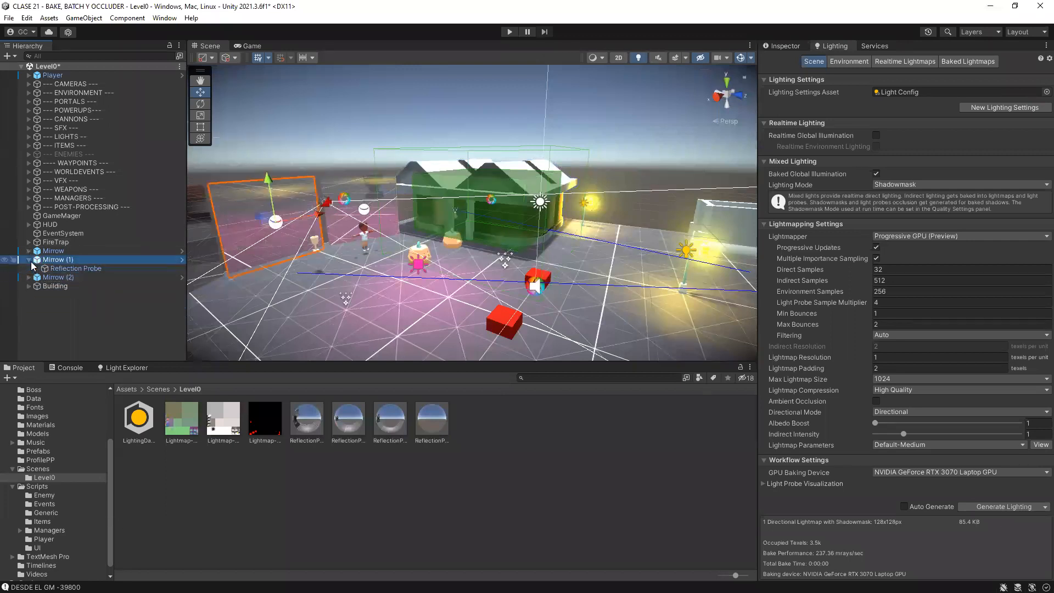
{"action": "left_click", "coordinate": [29, 260]}
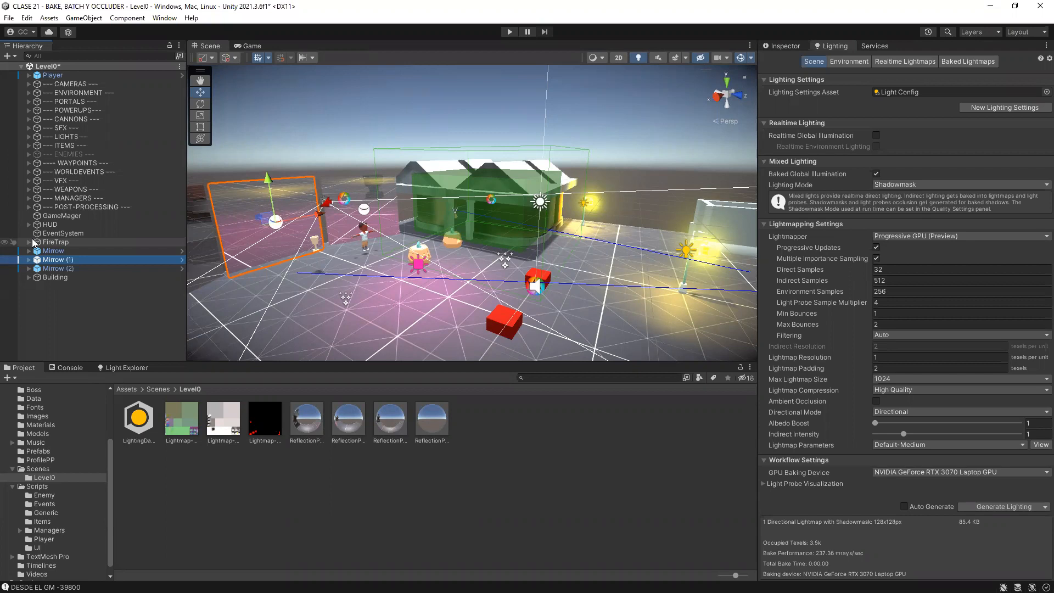
{"action": "left_click_drag", "start_coordinate": [383, 206], "coordinate": [403, 315], "text": "alt"}
{"action": "scroll", "coordinate": [439, 241], "scroll_direction": "up", "scroll_amount": 3}
{"action": "left_click_drag", "start_coordinate": [510, 181], "coordinate": [419, 131], "text": "alt"}
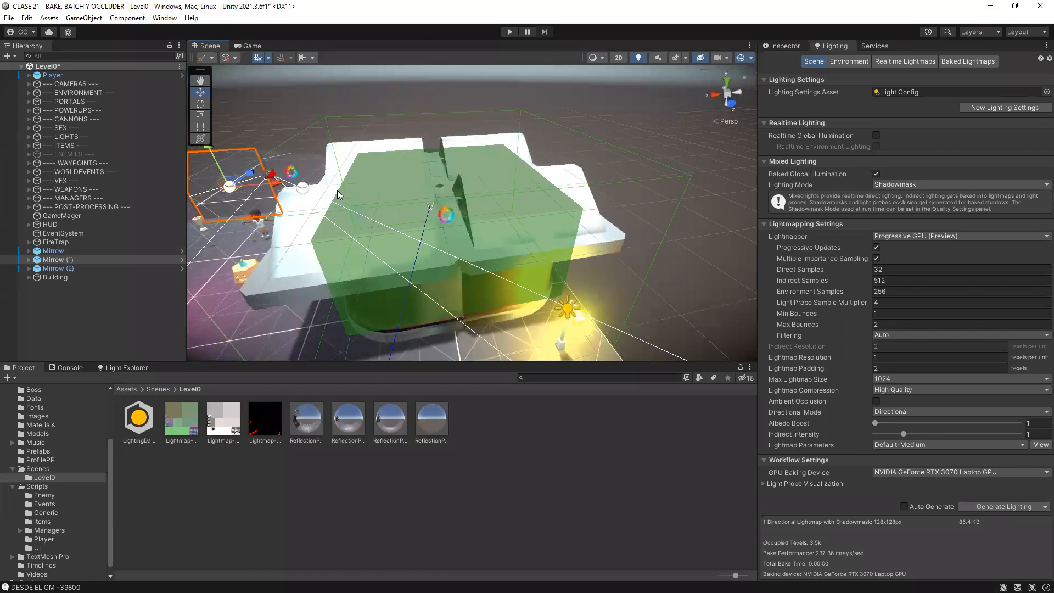
{"action": "left_click_drag", "start_coordinate": [492, 160], "coordinate": [258, 189], "text": "alt"}
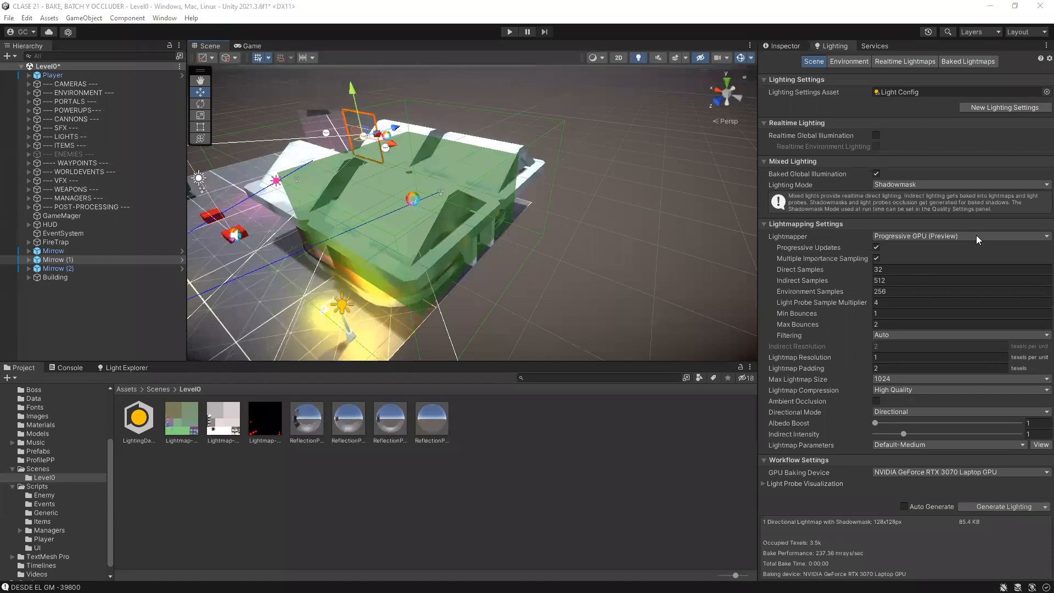
{"action": "left_click_drag", "start_coordinate": [472, 231], "coordinate": [535, 189], "text": "alt"}
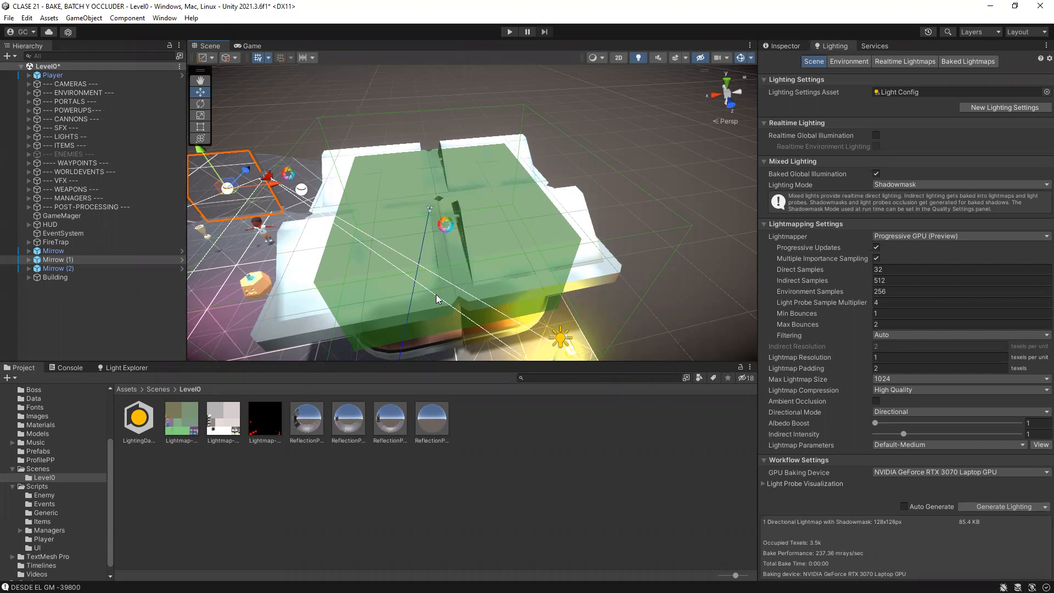
- Open the Frame Debugger and move its window over the centre of the editor
{"action": "left_click", "coordinate": [159, 19]}
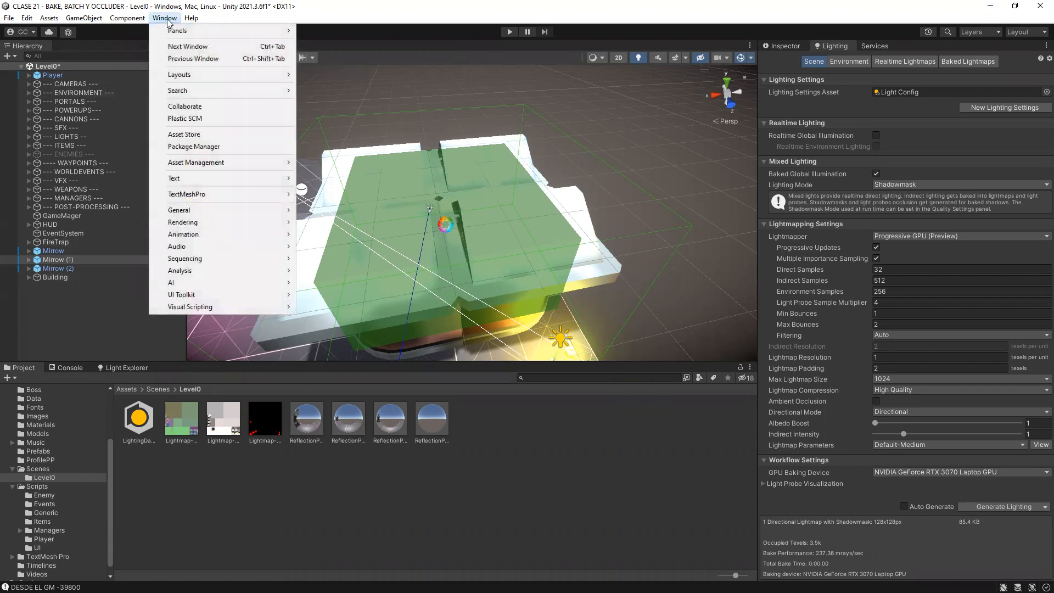
{"action": "mouse_move", "coordinate": [200, 270]}
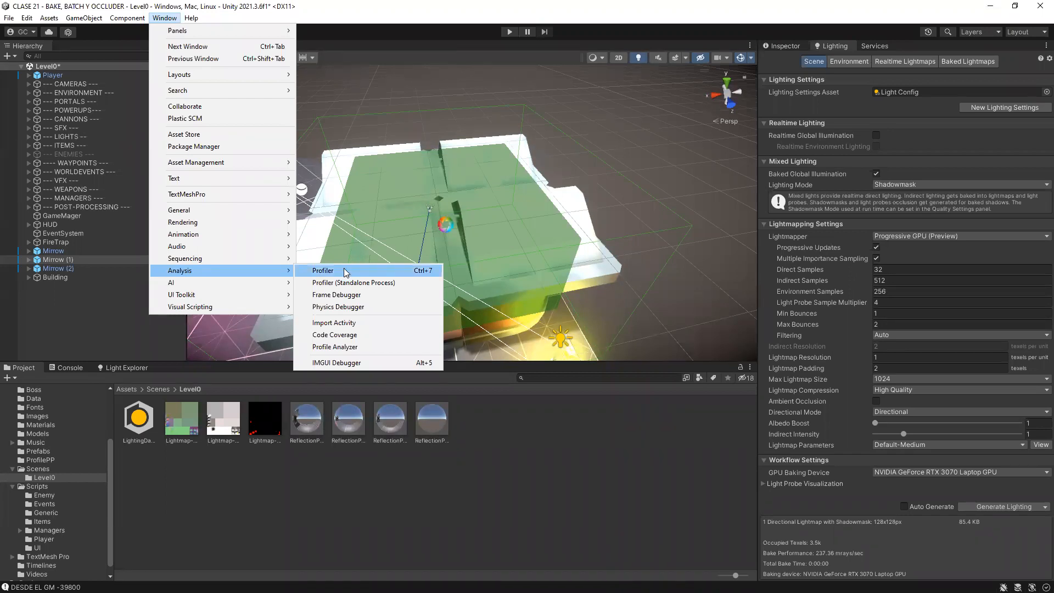
{"action": "left_click", "coordinate": [337, 295]}
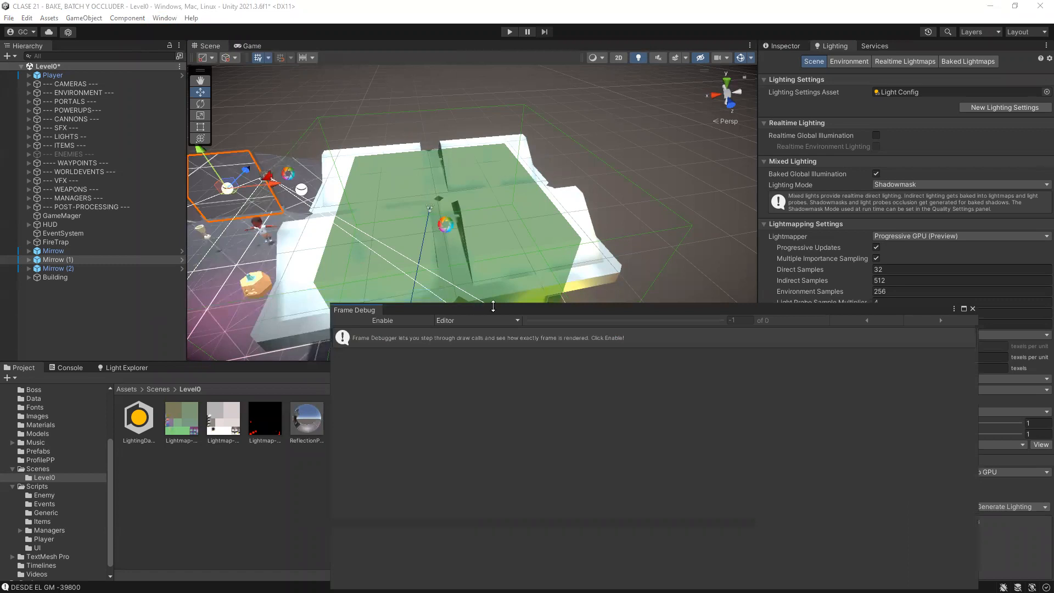
{"action": "left_click_drag", "start_coordinate": [491, 310], "coordinate": [346, 195]}
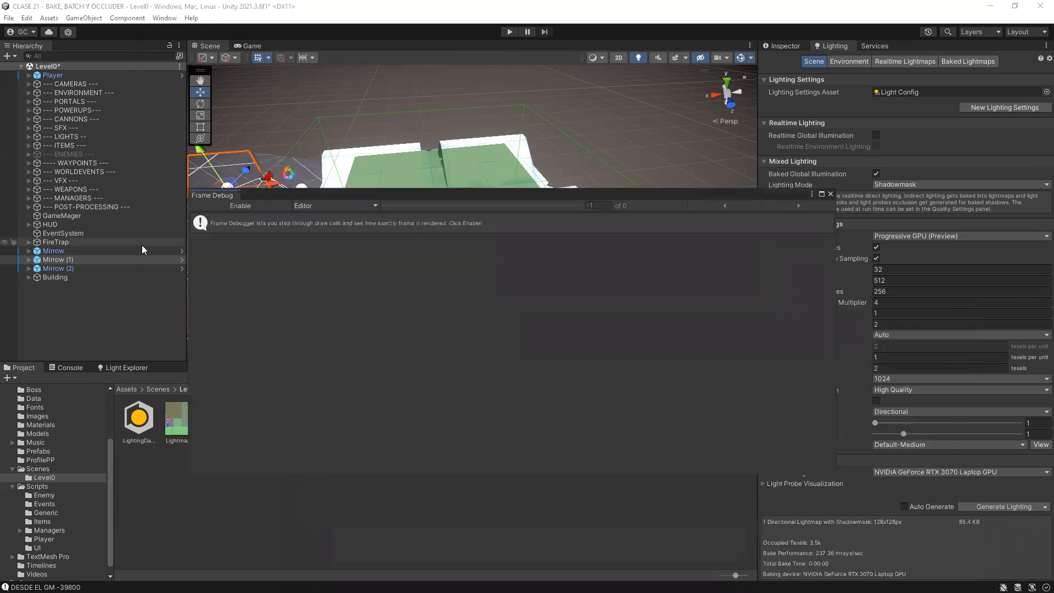
- Run the game with the Frame Debugger enabled and go to event 1 of the captured frame
{"action": "left_click", "coordinate": [509, 31]}
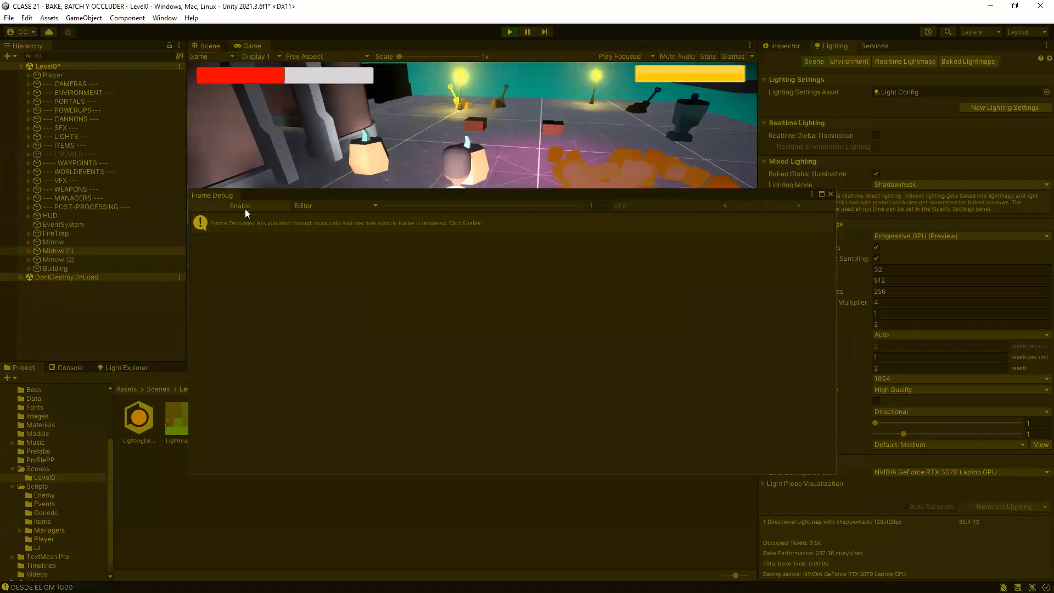
{"action": "left_click", "coordinate": [245, 207]}
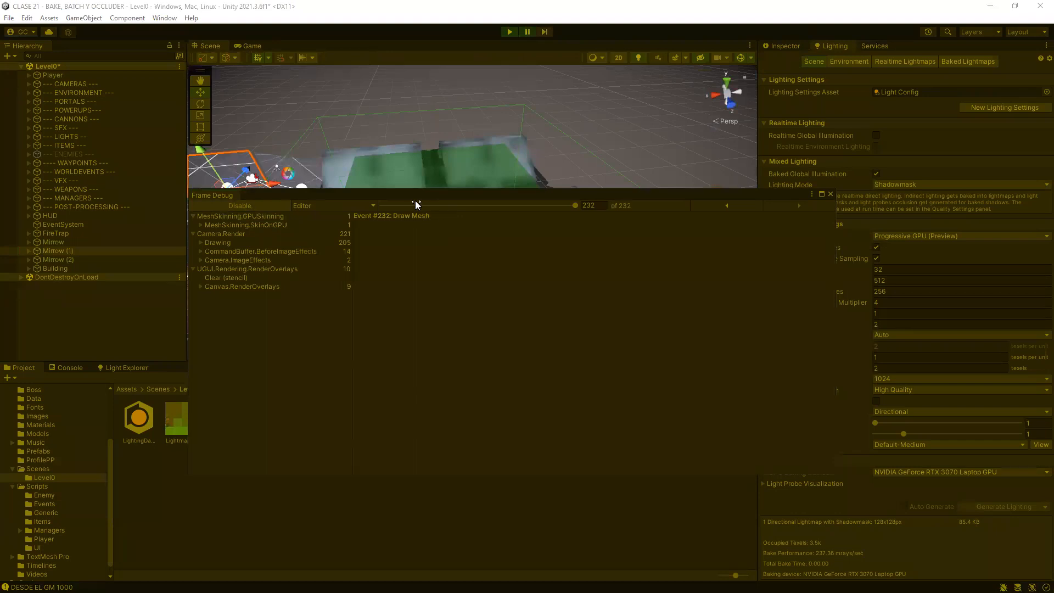
{"action": "left_click_drag", "start_coordinate": [434, 203], "coordinate": [533, 222]}
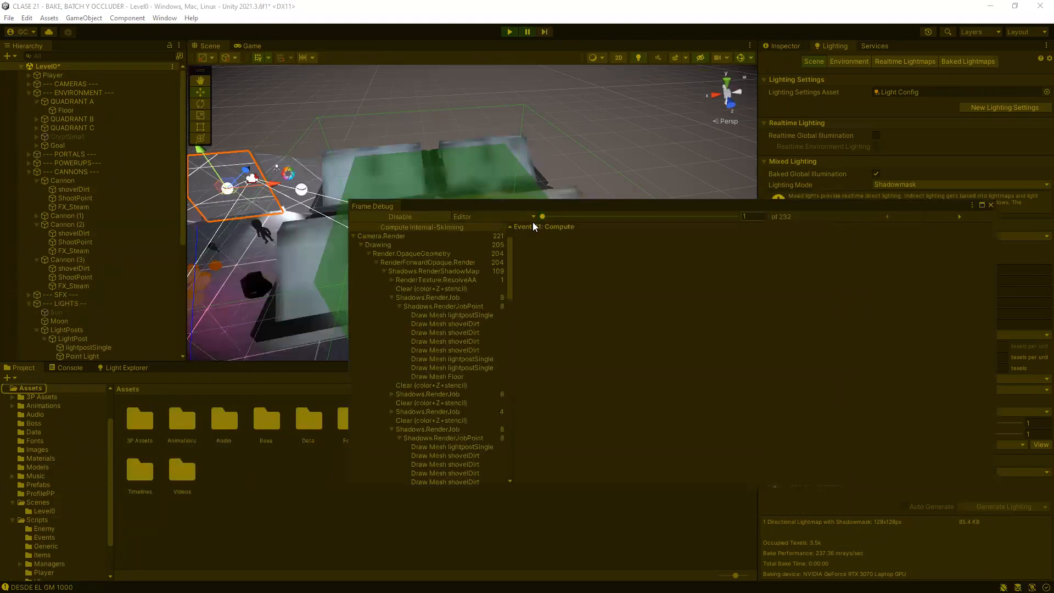
- Scrub the captured frame to event 26 and back to event 1 while viewing it in the Game view
{"action": "scroll", "coordinate": [224, 109], "scroll_direction": "down", "scroll_amount": 10}
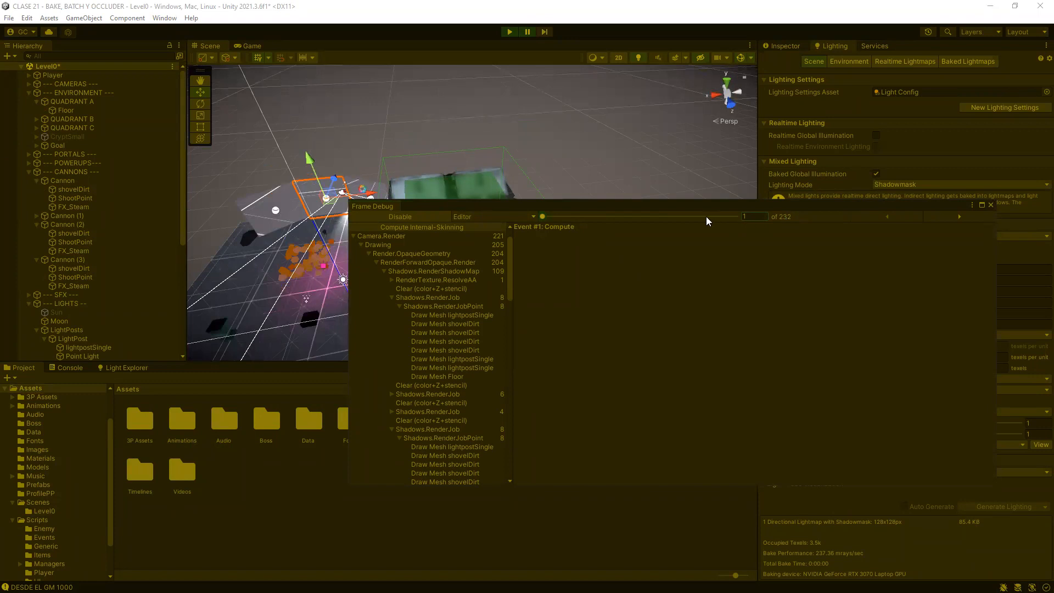
{"action": "left_click_drag", "start_coordinate": [542, 217], "coordinate": [563, 217]}
{"action": "left_click", "coordinate": [252, 47]}
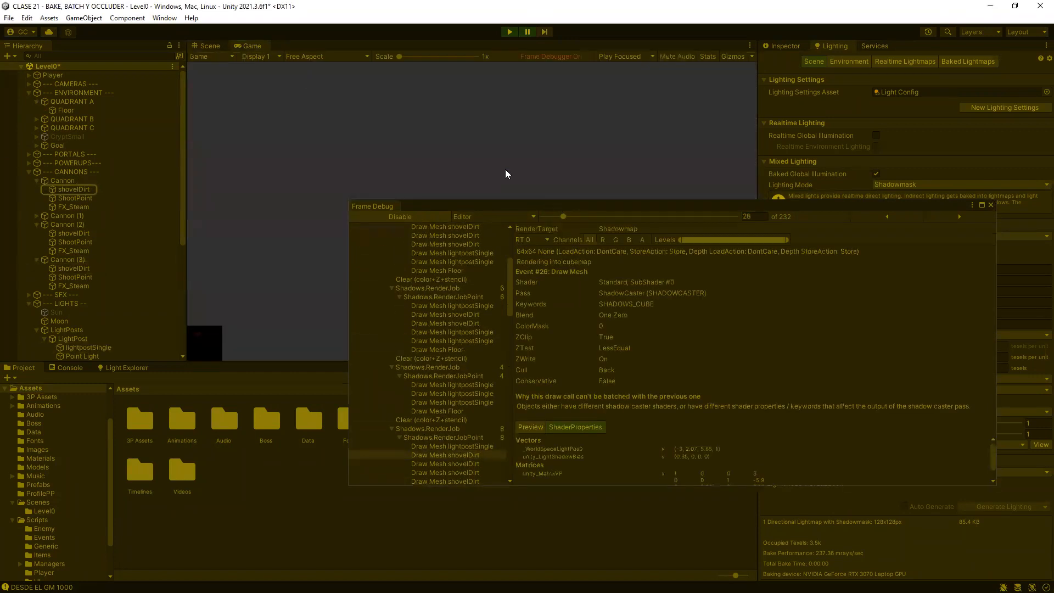
{"action": "left_click_drag", "start_coordinate": [563, 216], "coordinate": [542, 216]}
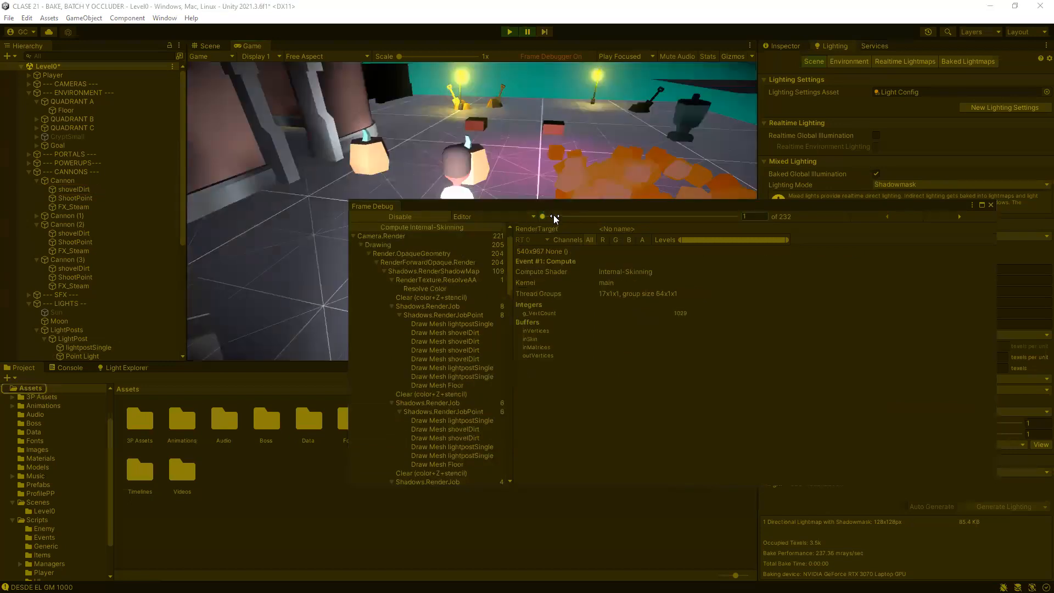
- Narrow the Frame Debugger window to uncover the game view and advance the captured frame through event 128 to event 232
{"action": "left_click_drag", "start_coordinate": [545, 216], "coordinate": [586, 206]}
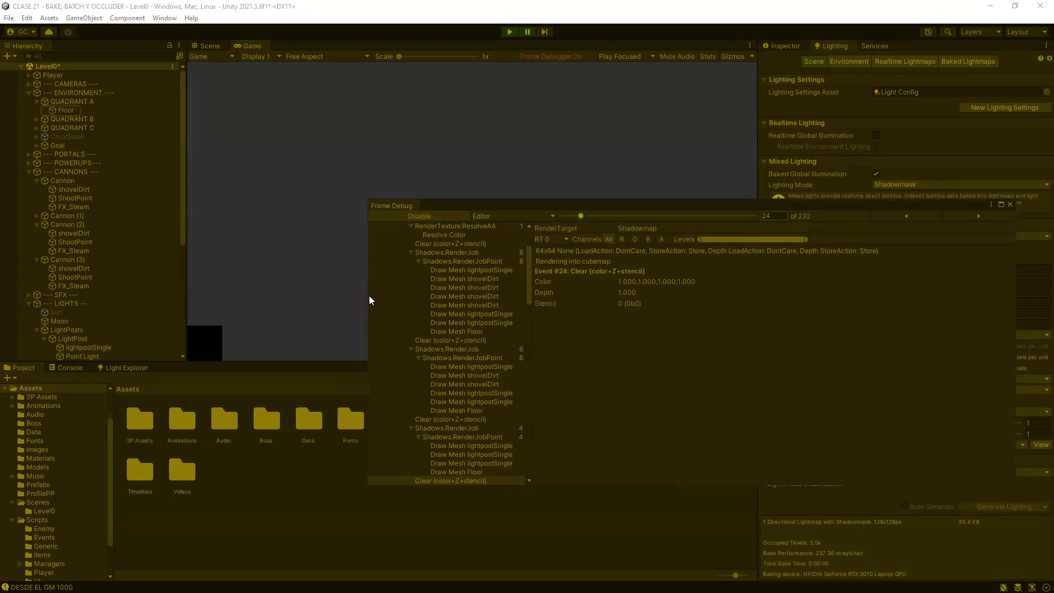
{"action": "left_click_drag", "start_coordinate": [370, 300], "coordinate": [722, 299]}
{"action": "left_click", "coordinate": [814, 218]}
{"action": "left_click_drag", "start_coordinate": [814, 218], "coordinate": [873, 228]}
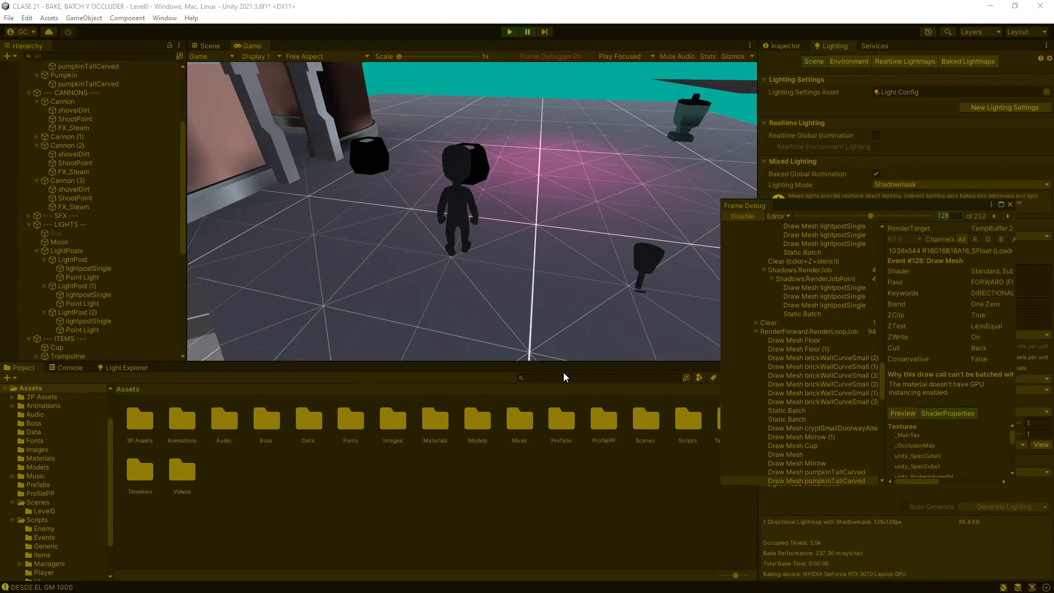
{"action": "left_click_drag", "start_coordinate": [871, 220], "coordinate": [935, 221]}
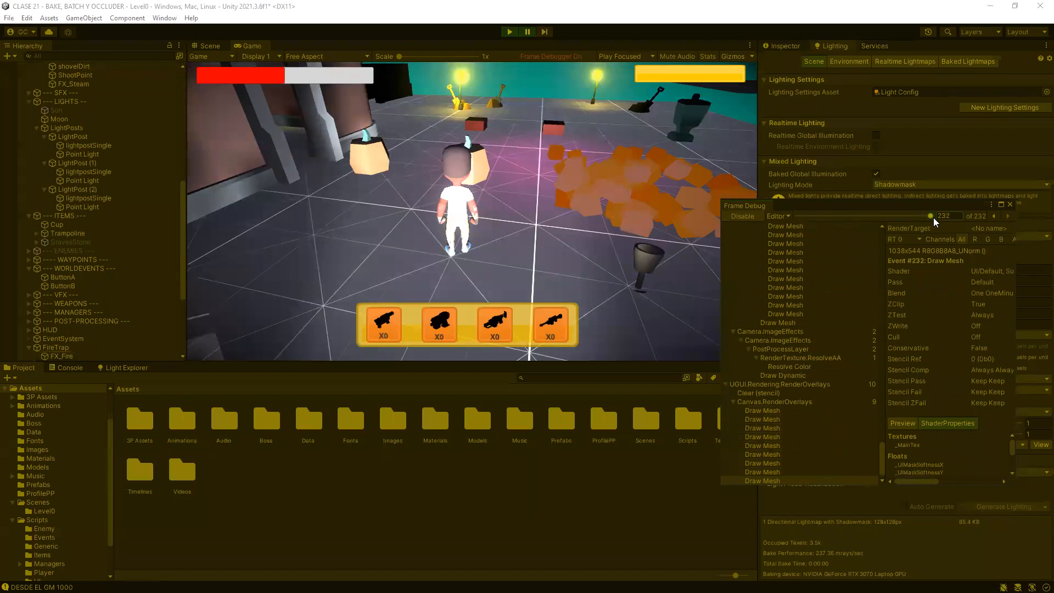
- Rewind the captured frame and step through it again, stopping at event 14 and at event 112
{"action": "left_click_drag", "start_coordinate": [936, 221], "coordinate": [766, 217]}
{"action": "left_click_drag", "start_coordinate": [797, 216], "coordinate": [805, 216]}
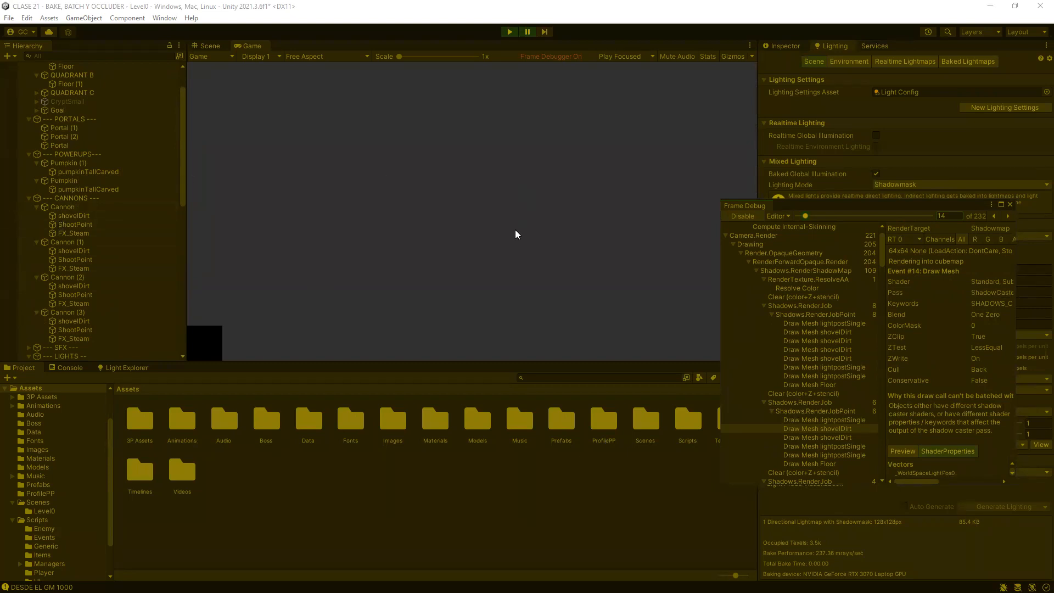
{"action": "left_click_drag", "start_coordinate": [806, 221], "coordinate": [861, 224]}
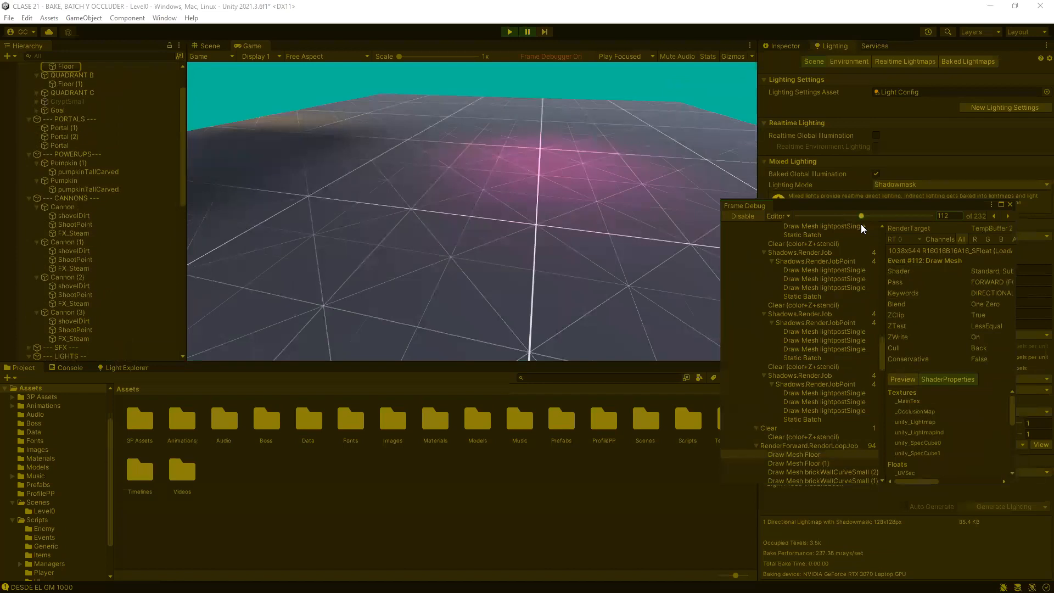
- Advance the captured frame to event 232, then reposition the Frame Debugger window and widen it
{"action": "left_click_drag", "start_coordinate": [861, 224], "coordinate": [787, 166]}
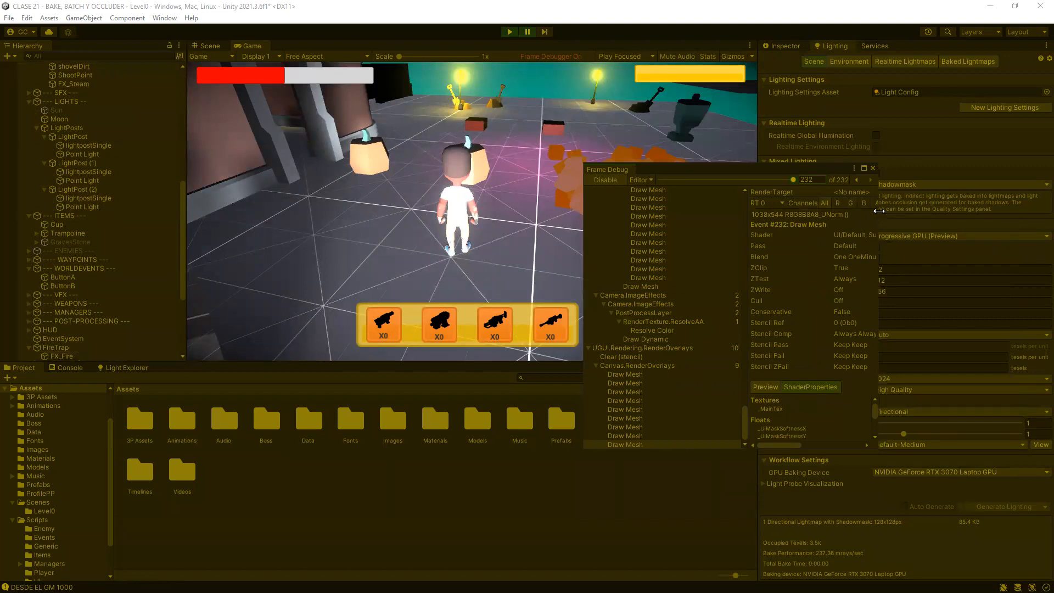
{"action": "left_click_drag", "start_coordinate": [878, 211], "coordinate": [1051, 212]}
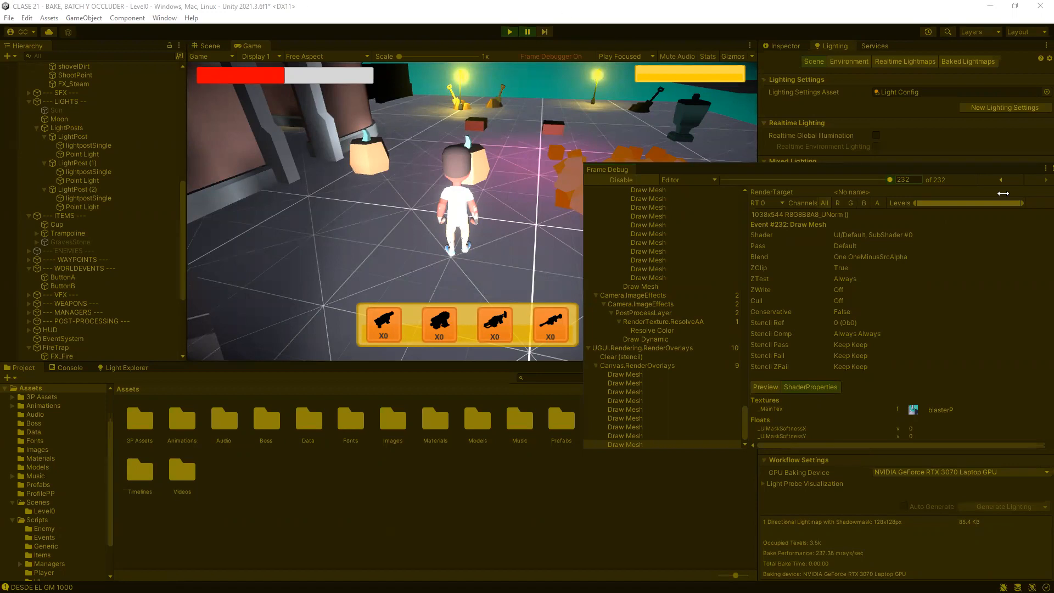
- Collapse the Drawing and CommandBuffer.BeforeImageEffects groups in the event list and select Drawing to inspect its draw calls
{"action": "scroll", "coordinate": [714, 384], "scroll_direction": "up", "scroll_amount": 10}
{"action": "scroll", "coordinate": [692, 299], "scroll_direction": "up", "scroll_amount": 5}
{"action": "scroll", "coordinate": [738, 309], "scroll_direction": "up", "scroll_amount": 5}
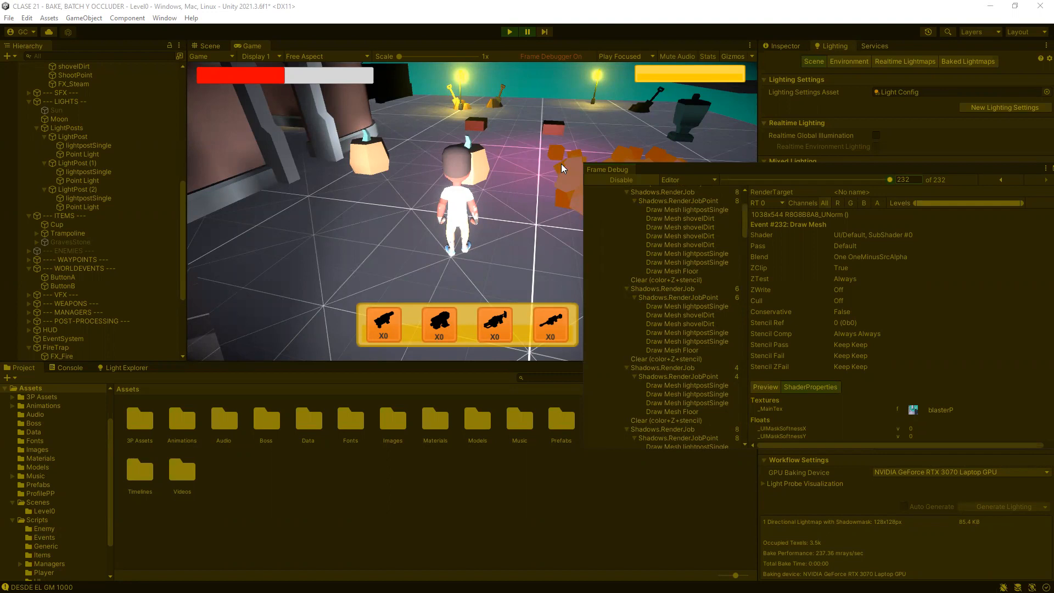
{"action": "scroll", "coordinate": [88, 263], "scroll_direction": "down", "scroll_amount": 5}
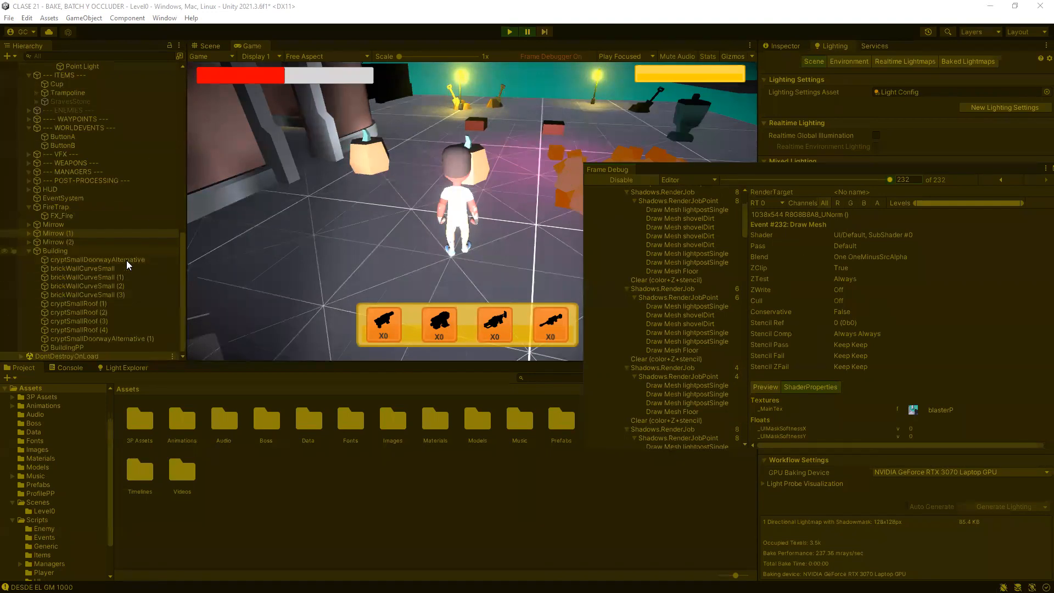
{"action": "scroll", "coordinate": [615, 226], "scroll_direction": "up", "scroll_amount": 4}
{"action": "scroll", "coordinate": [618, 225], "scroll_direction": "up", "scroll_amount": 1}
{"action": "left_click", "coordinate": [595, 234]}
{"action": "left_click", "coordinate": [596, 243]}
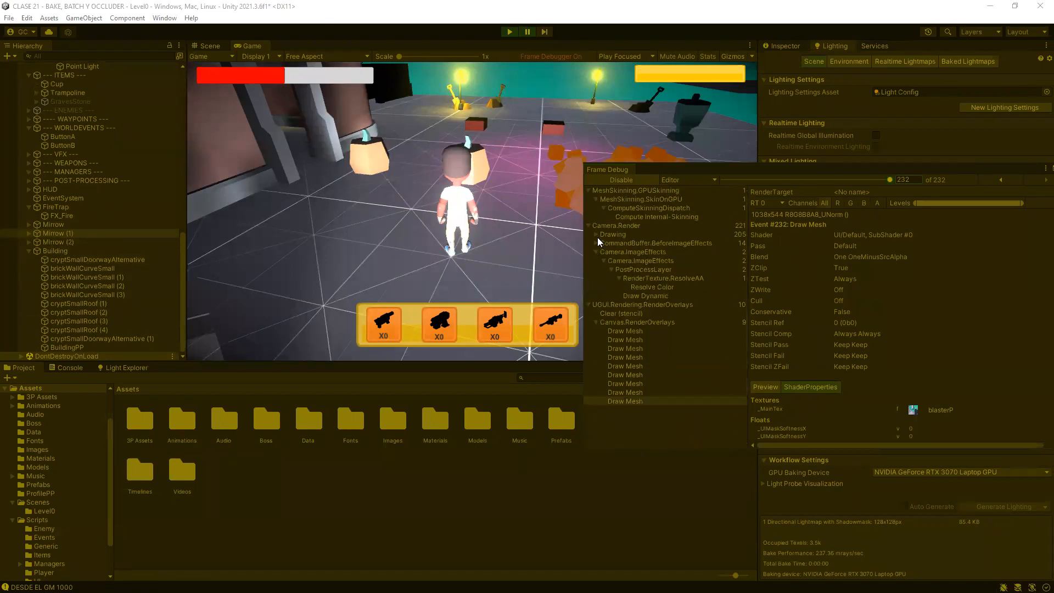
{"action": "left_click", "coordinate": [604, 234]}
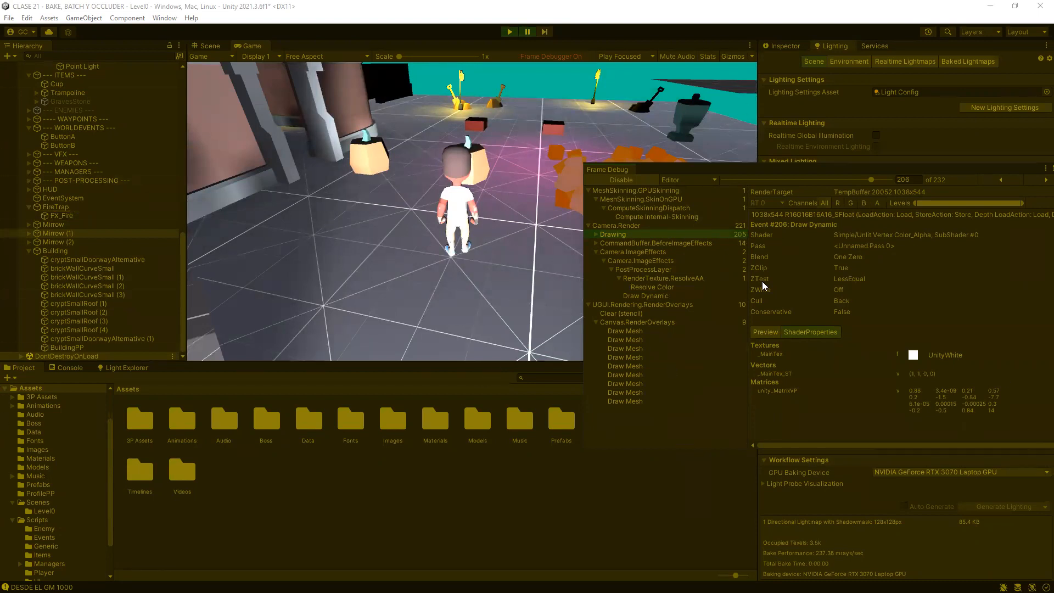
- Stop the game and disable the Frame Debugger
{"action": "left_click", "coordinate": [509, 32]}
{"action": "left_click", "coordinate": [40, 261]}
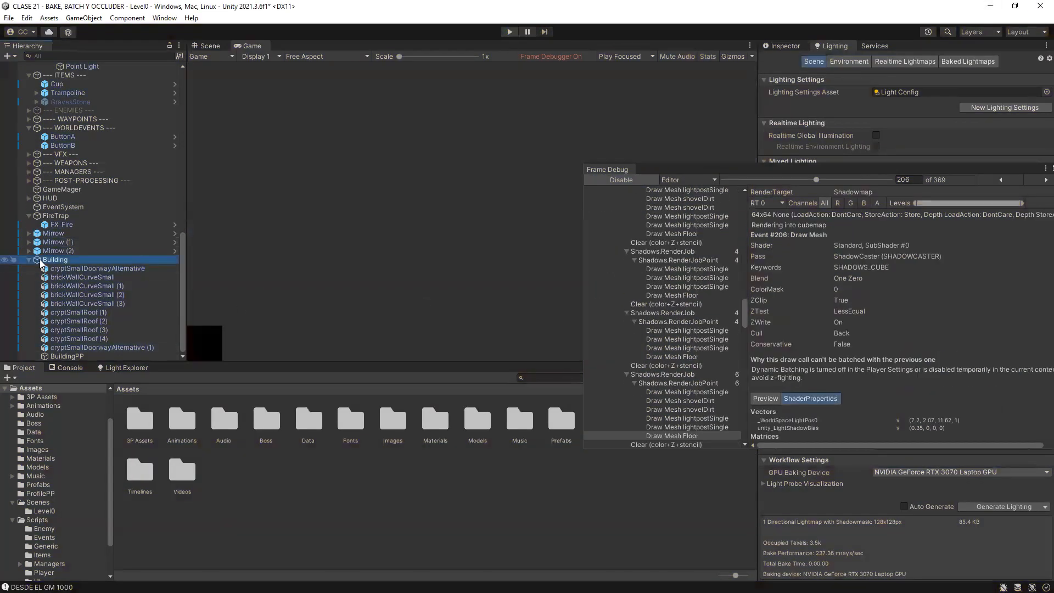
{"action": "scroll", "coordinate": [708, 241], "scroll_direction": "up", "scroll_amount": 10}
{"action": "scroll", "coordinate": [707, 228], "scroll_direction": "up", "scroll_amount": 15}
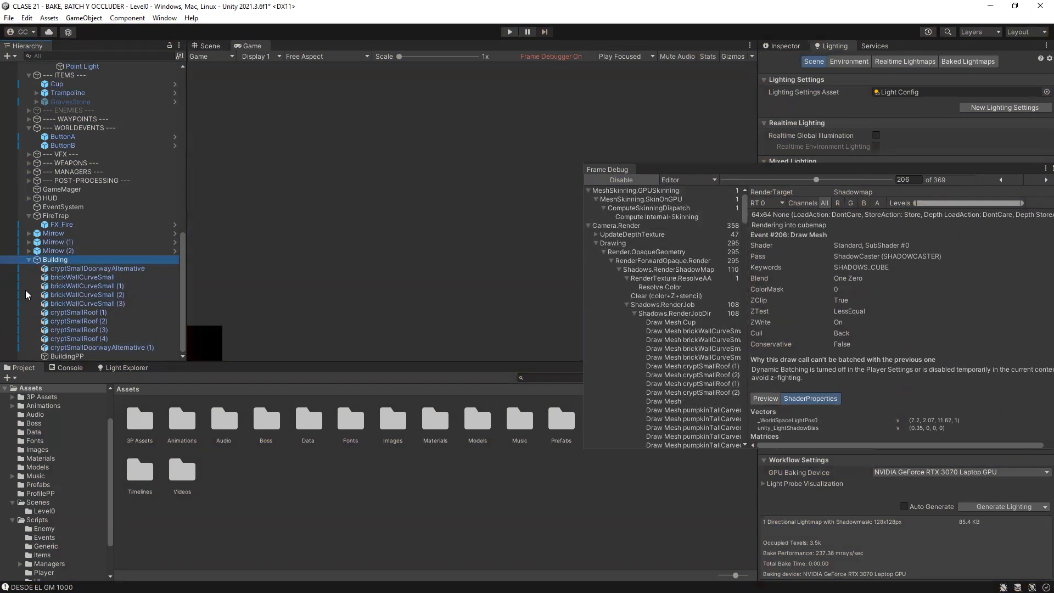
{"action": "key", "text": "F2"}
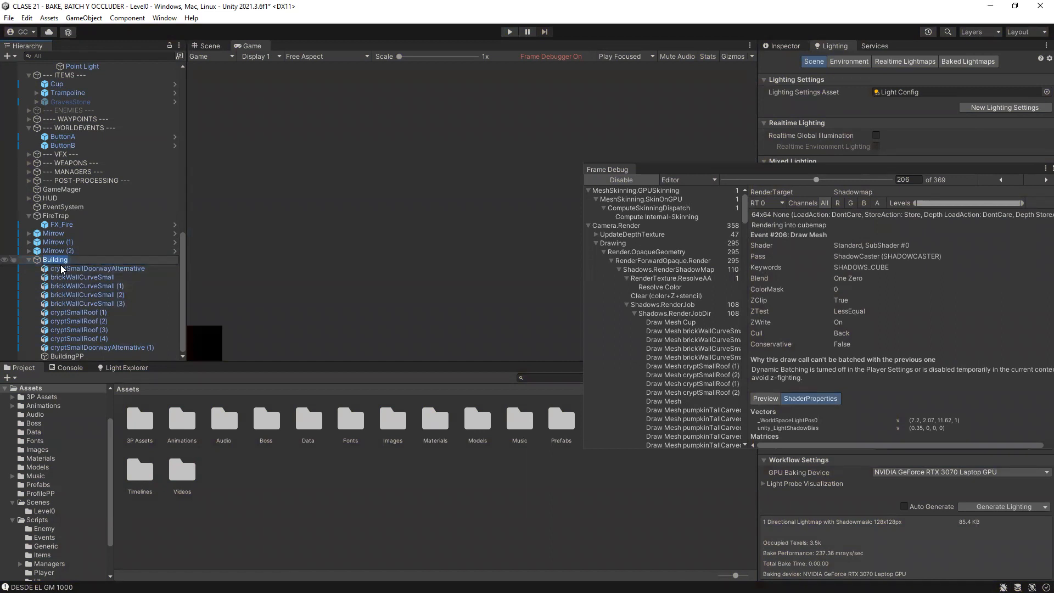
{"action": "key", "text": "Return"}
{"action": "left_click", "coordinate": [617, 180]}
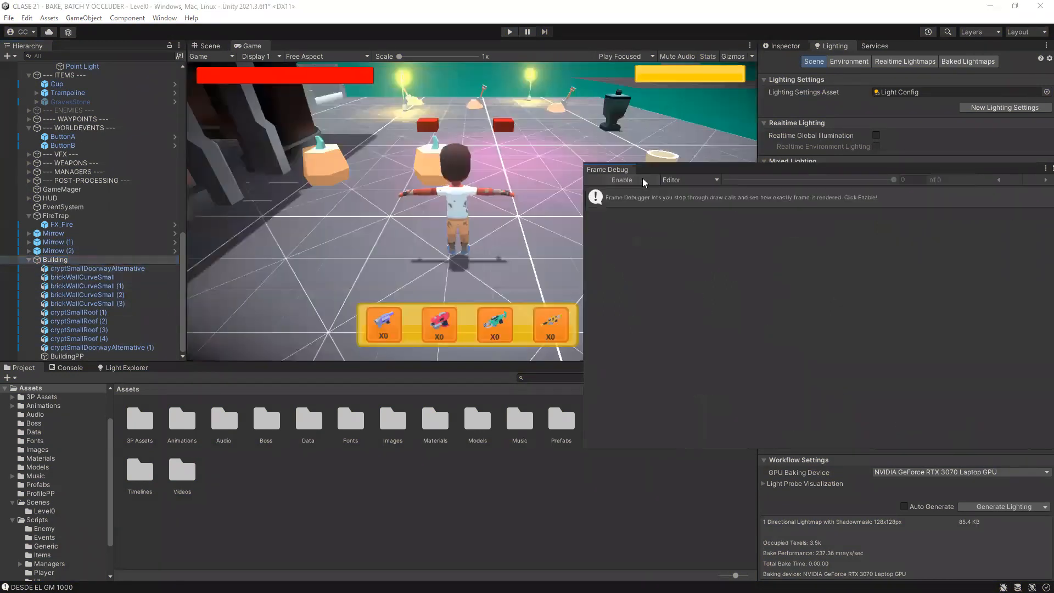
- Delete the Building object with its wall, roof and doorway parts from the scene hierarchy
{"action": "left_click", "coordinate": [52, 261]}
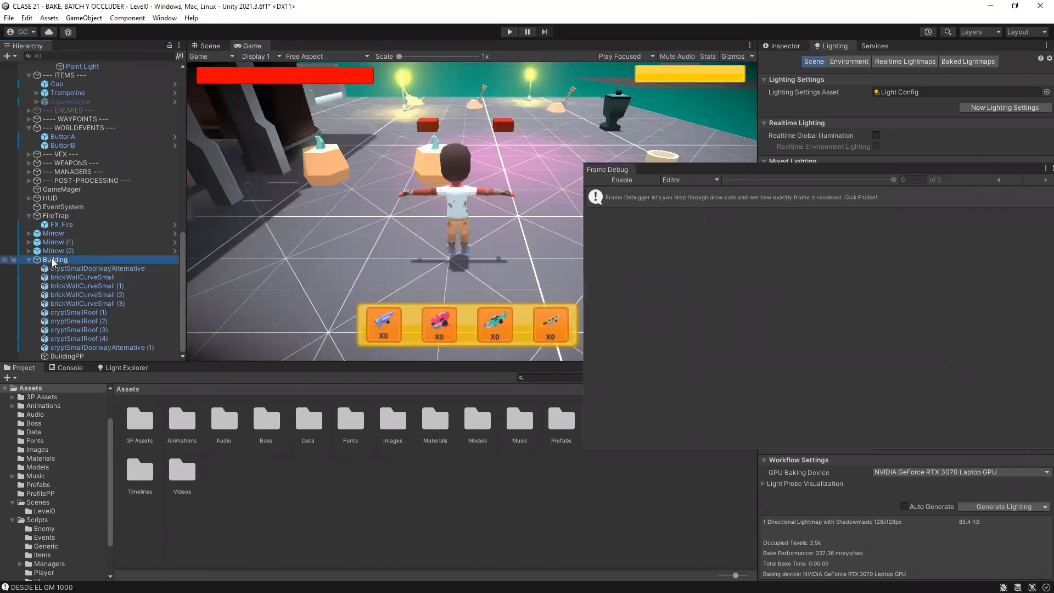
{"action": "key", "text": "Delete"}
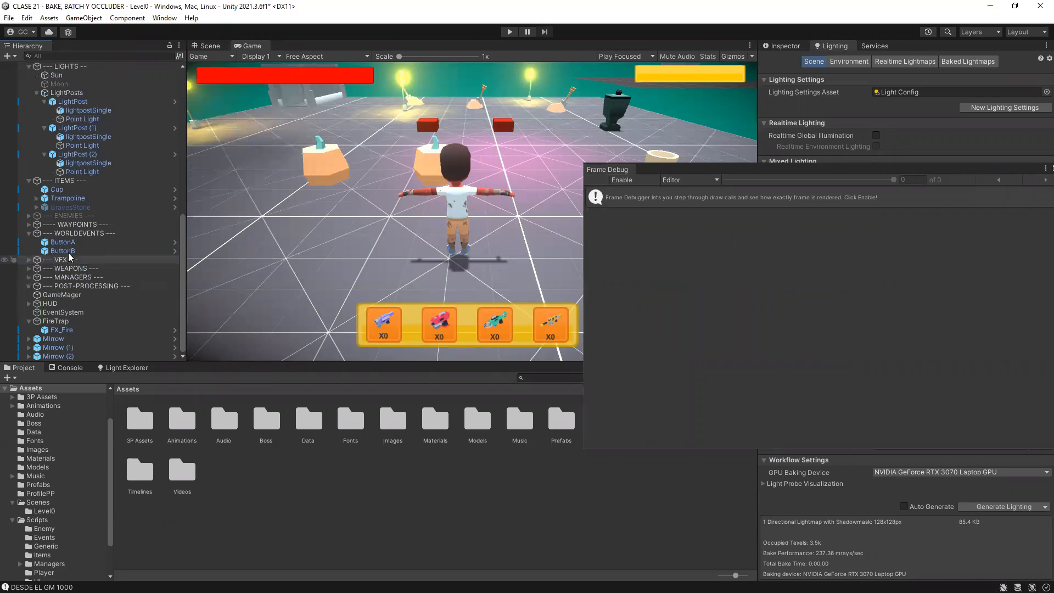
- Run the game without the building, enable the Frame Debugger and select the Drawing group
{"action": "left_click", "coordinate": [510, 31]}
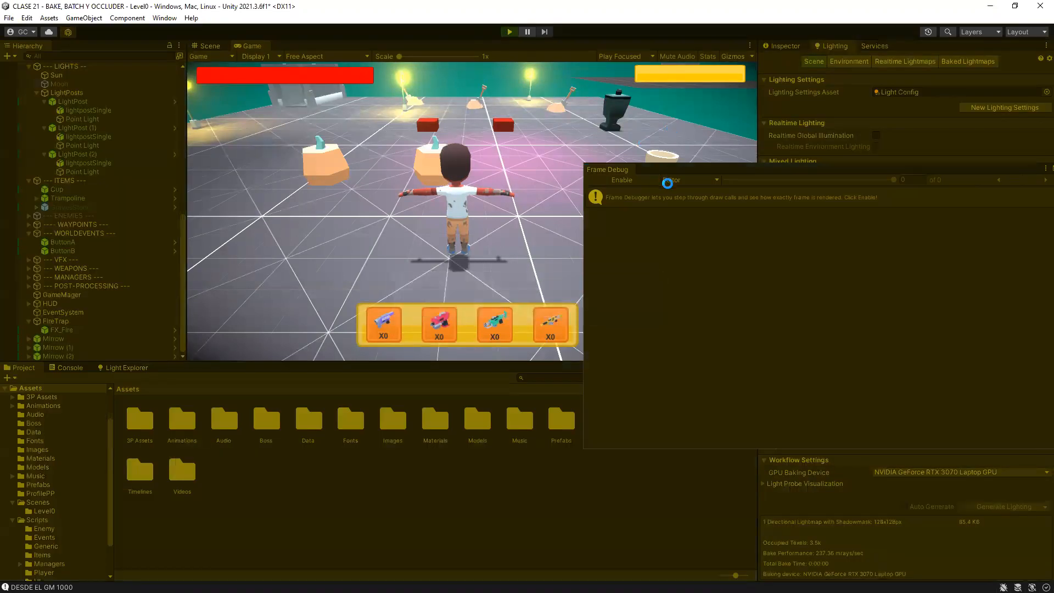
{"action": "left_click", "coordinate": [641, 176]}
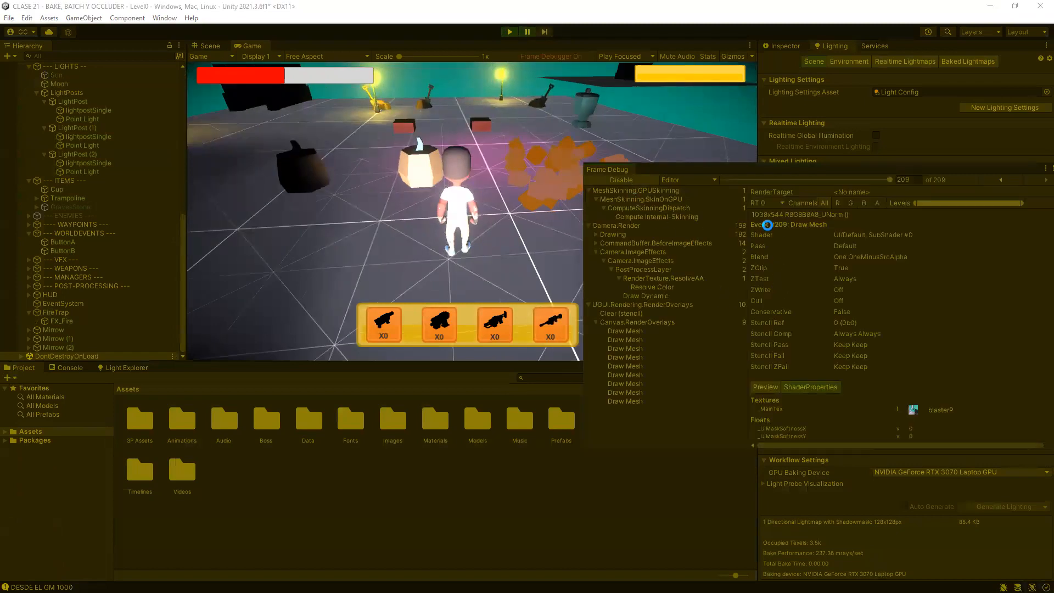
{"action": "left_click", "coordinate": [643, 234]}
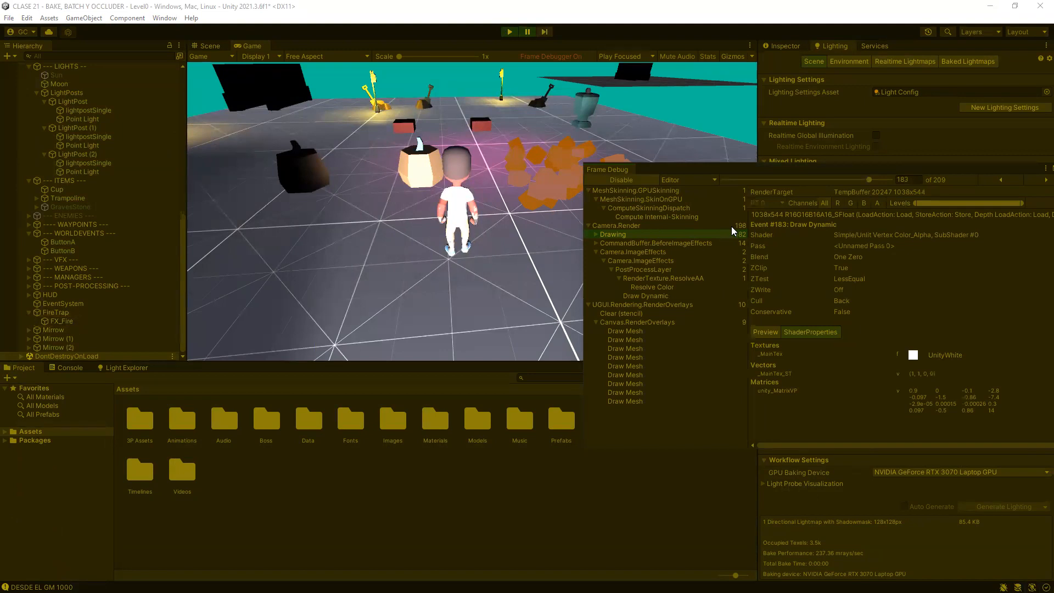
- Advance the captured frame to event 209 and review the draw calls back up to the shadow render jobs
{"action": "mouse_move", "coordinate": [873, 178]}
{"action": "left_mouse_down"}
{"action": "mouse_move", "coordinate": [915, 187]}
{"action": "mouse_move", "coordinate": [707, 174]}
{"action": "mouse_move", "coordinate": [671, 190]}
{"action": "mouse_move", "coordinate": [976, 164]}
{"action": "left_mouse_up"}
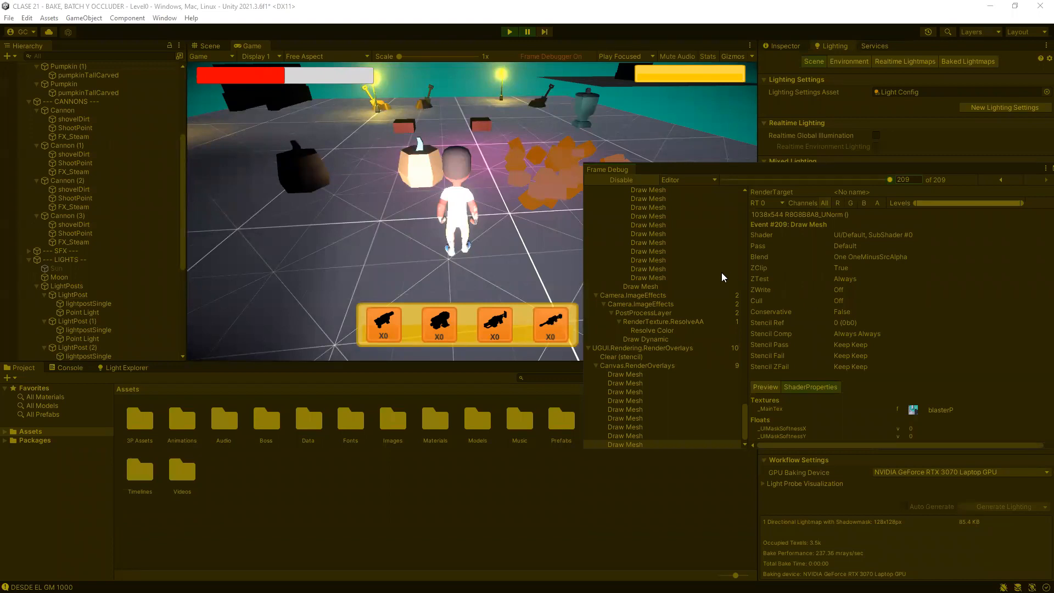
{"action": "scroll", "coordinate": [642, 330], "scroll_direction": "up", "scroll_amount": 10}
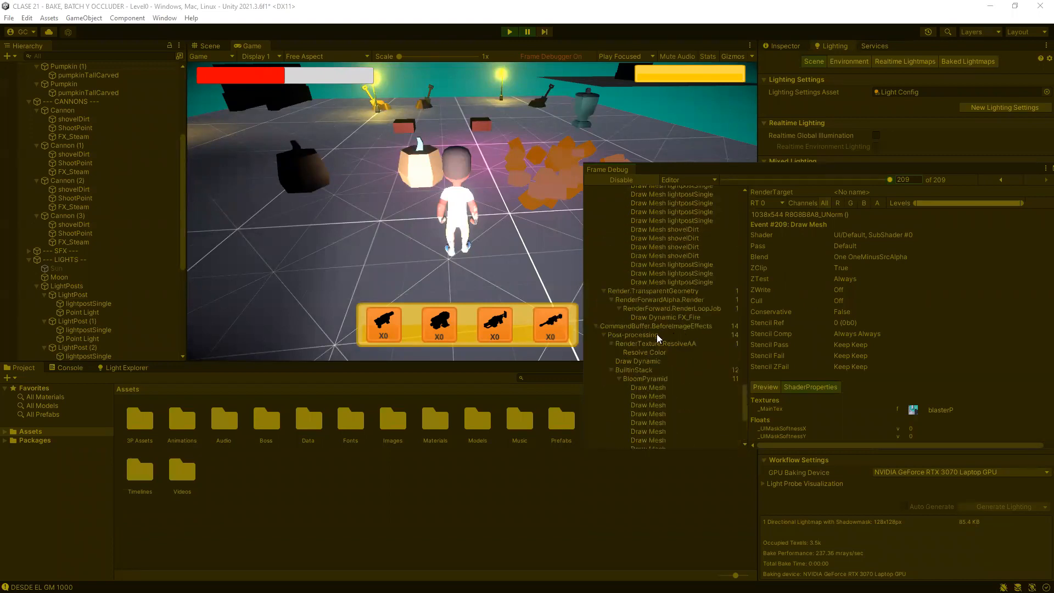
{"action": "scroll", "coordinate": [661, 358], "scroll_direction": "up", "scroll_amount": 6}
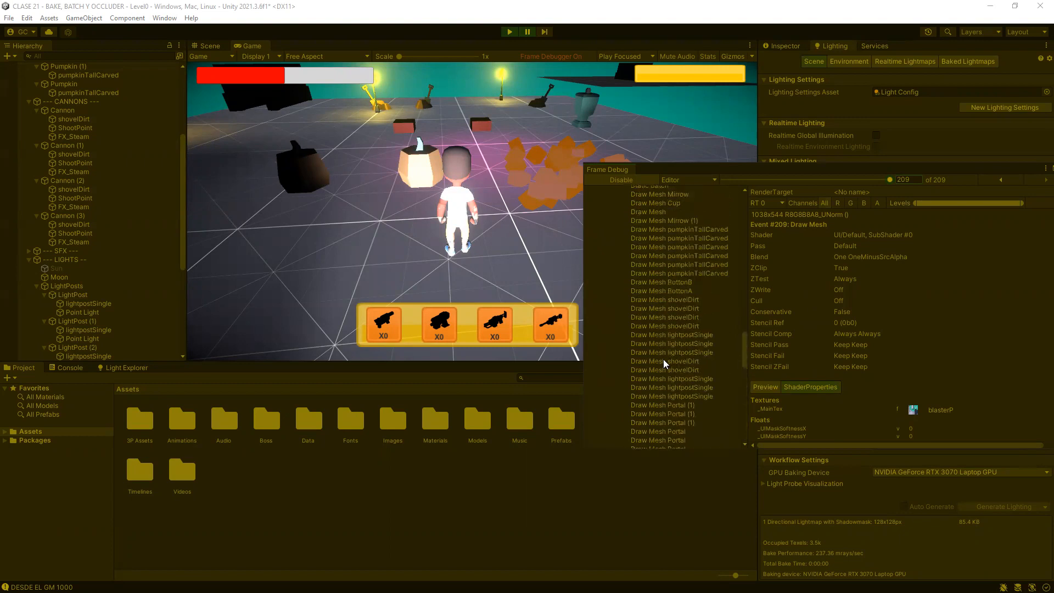
{"action": "scroll", "coordinate": [662, 367], "scroll_direction": "up", "scroll_amount": 8}
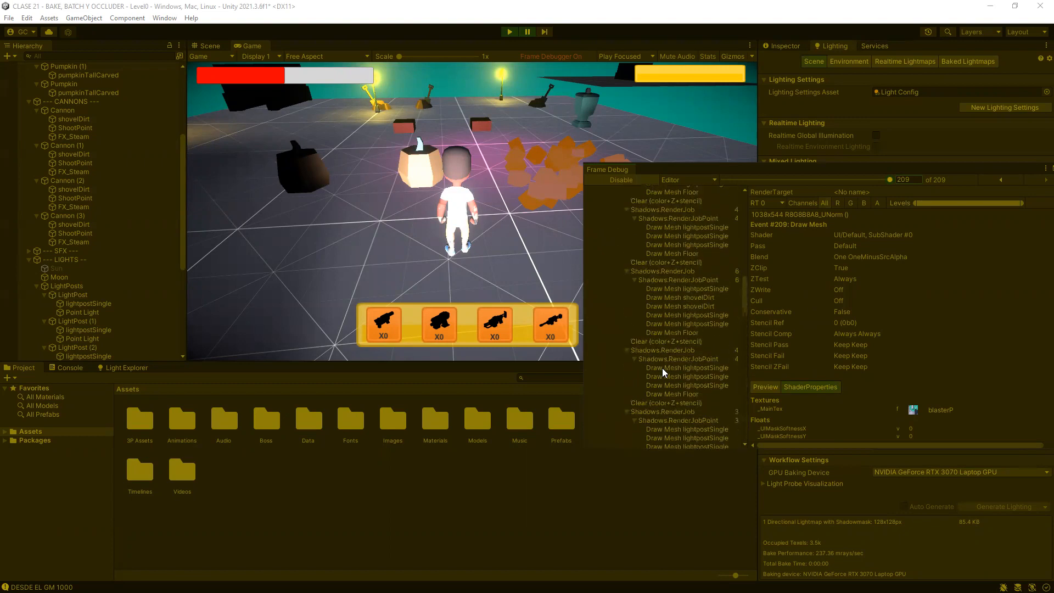
{"action": "scroll", "coordinate": [661, 367], "scroll_direction": "up", "scroll_amount": 6}
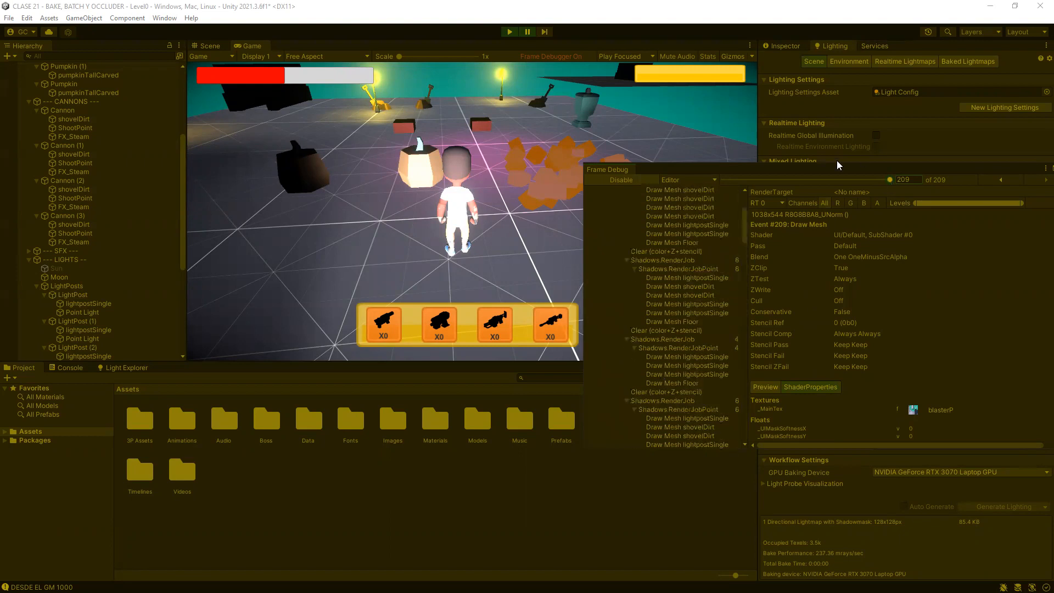
- Go back to event 105 and compare the two Static Batch draw calls under RenderForward.RenderLoopJob
{"action": "left_click_drag", "start_coordinate": [888, 179], "coordinate": [805, 174]}
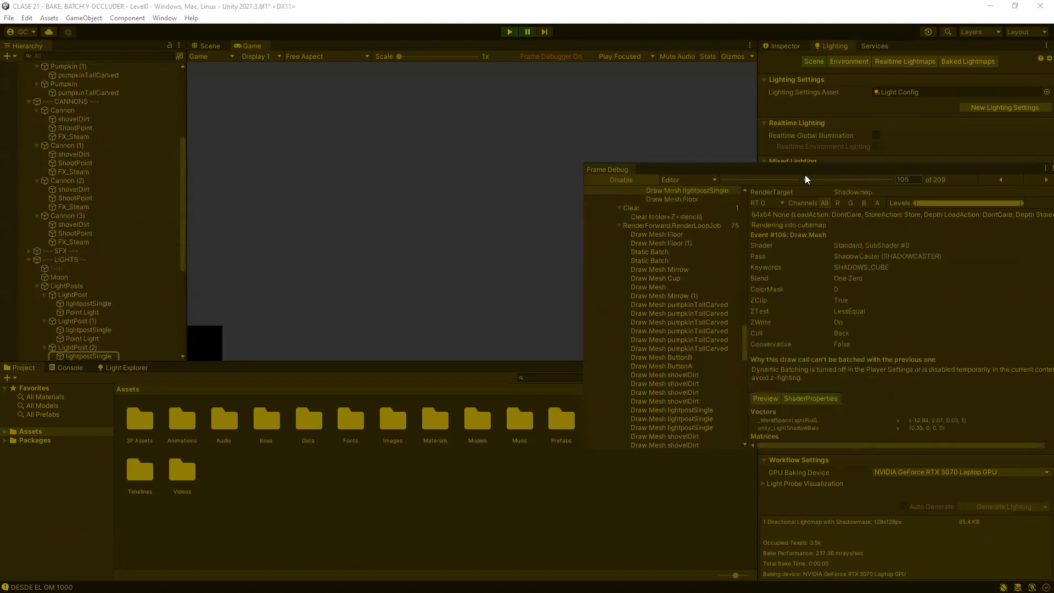
{"action": "left_click", "coordinate": [660, 262]}
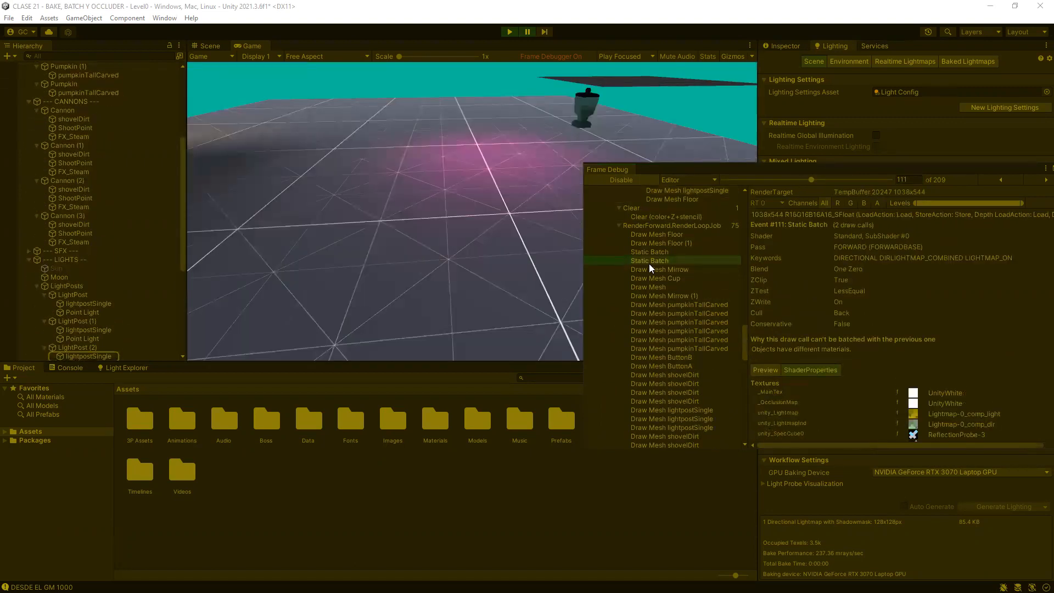
{"action": "left_click", "coordinate": [655, 252]}
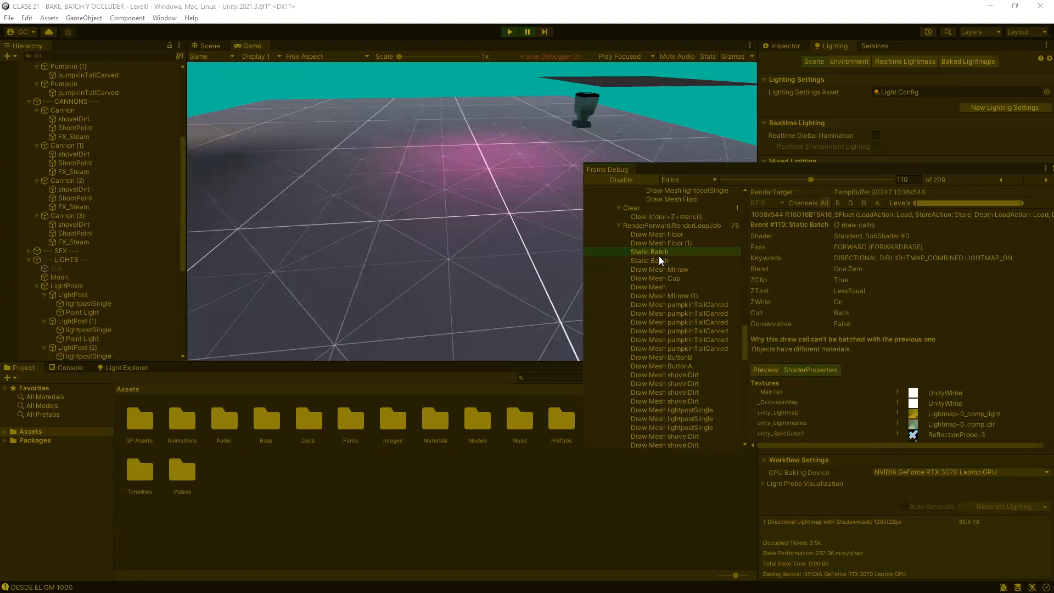
{"action": "left_click", "coordinate": [659, 258]}
{"action": "left_click", "coordinate": [661, 253]}
{"action": "scroll", "coordinate": [563, 271], "scroll_direction": "up", "scroll_amount": 1}
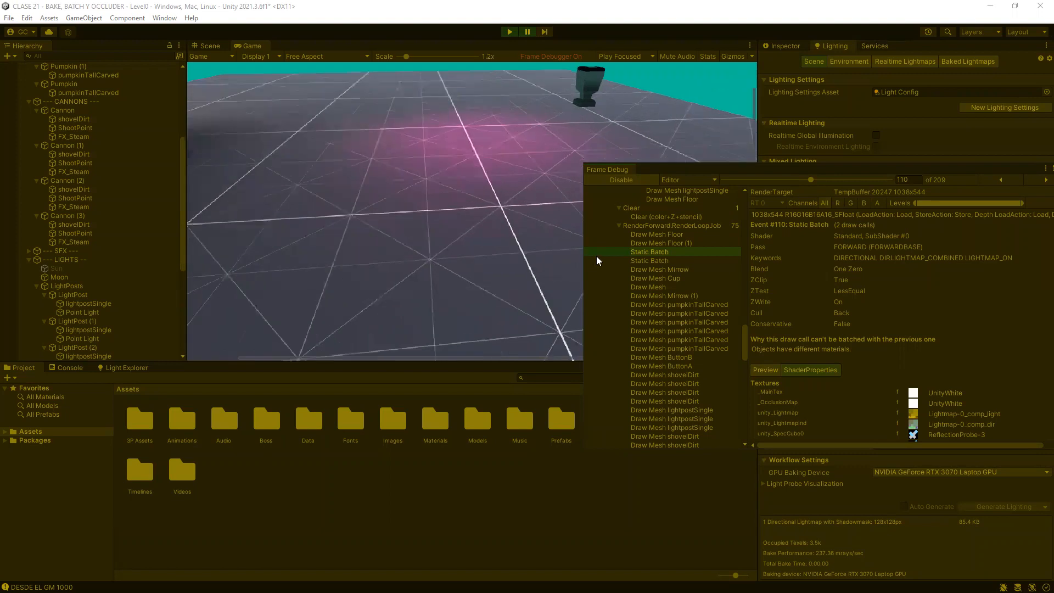
- Close the Frame Debugger and restore the deleted Building object in the scene
{"action": "left_click_drag", "start_coordinate": [915, 173], "coordinate": [721, 151]}
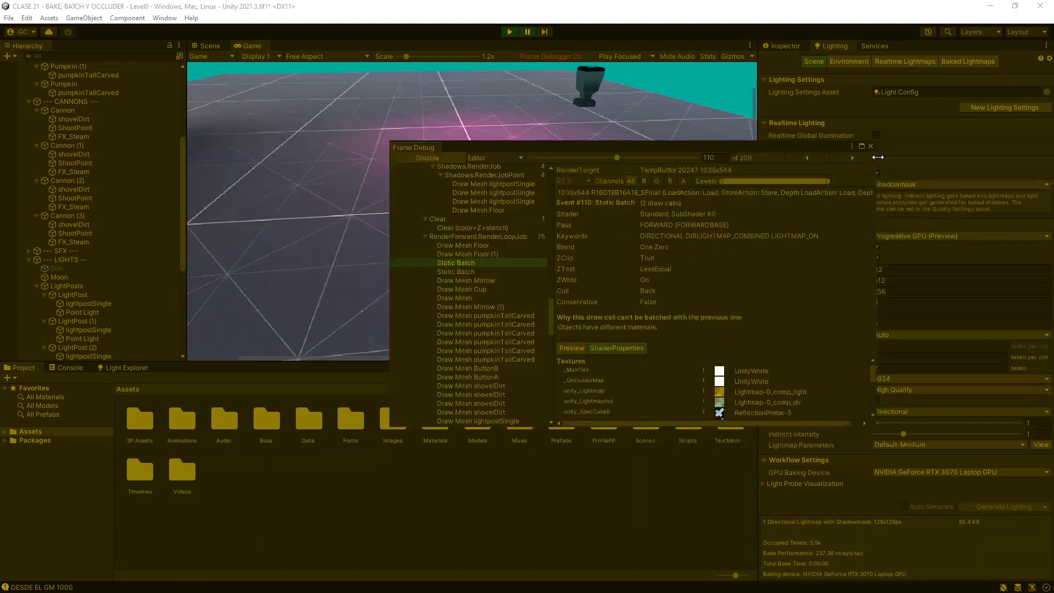
{"action": "left_click", "coordinate": [870, 146]}
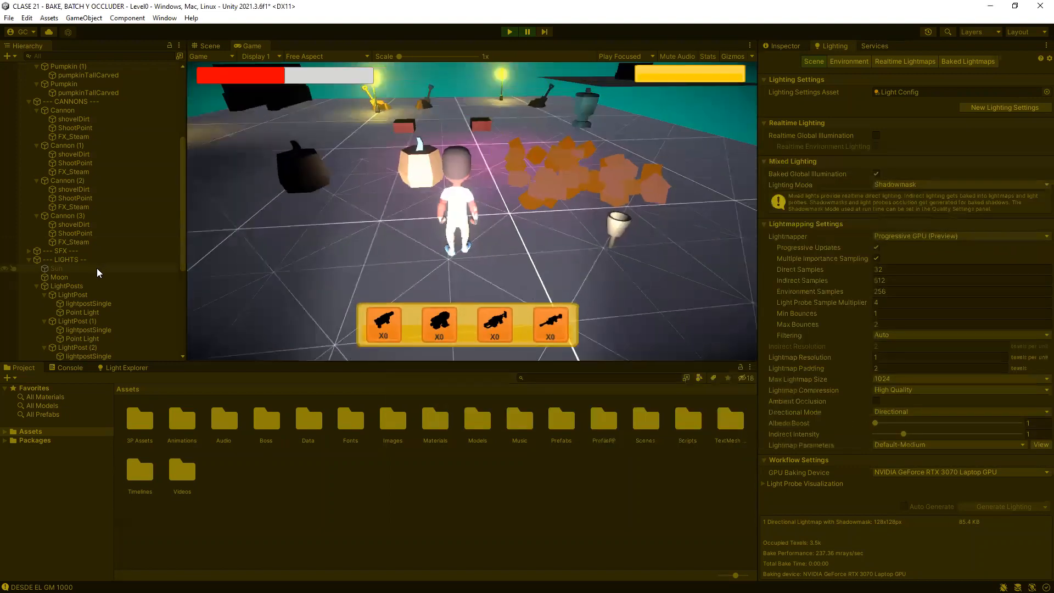
{"action": "scroll", "coordinate": [86, 262], "scroll_direction": "down", "scroll_amount": 5}
{"action": "scroll", "coordinate": [84, 324], "scroll_direction": "down", "scroll_amount": 2}
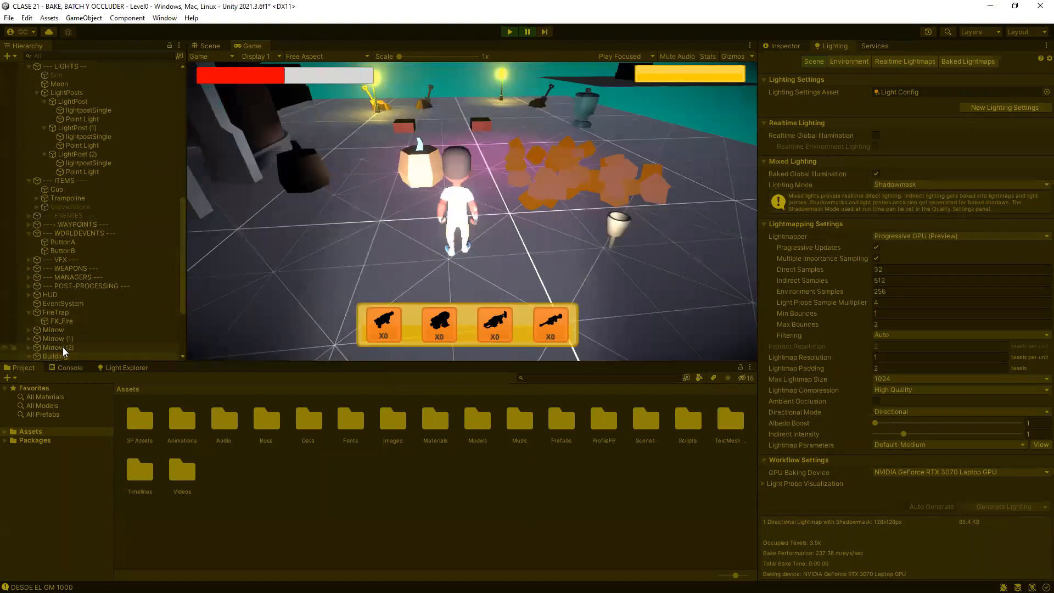
- Duplicate the Building object while the game is running and inspect the copy in the Scene view
{"action": "scroll", "coordinate": [65, 351], "scroll_direction": "down", "scroll_amount": 2}
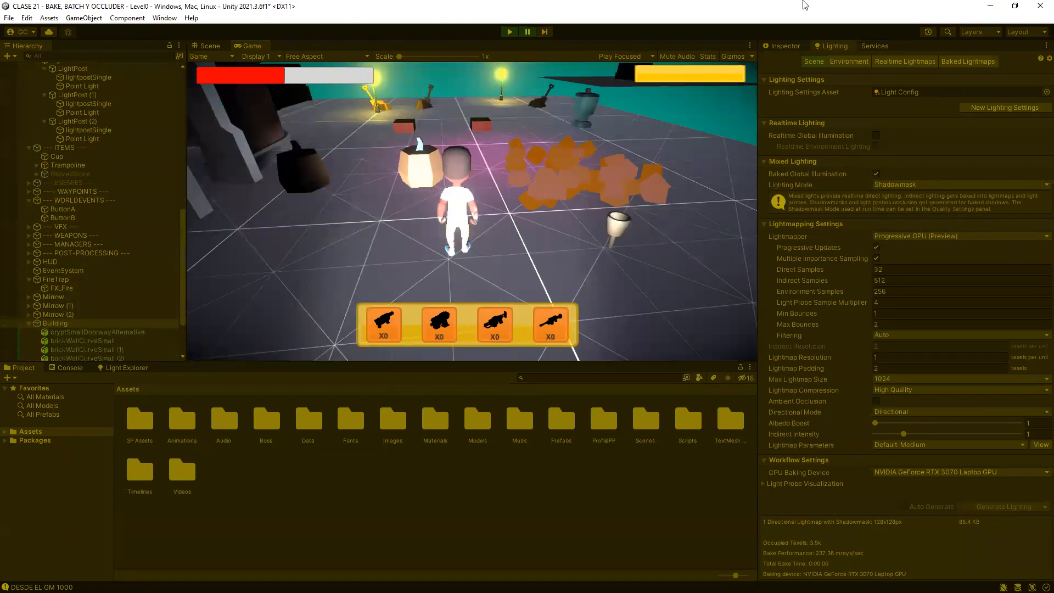
{"action": "left_click", "coordinate": [784, 46]}
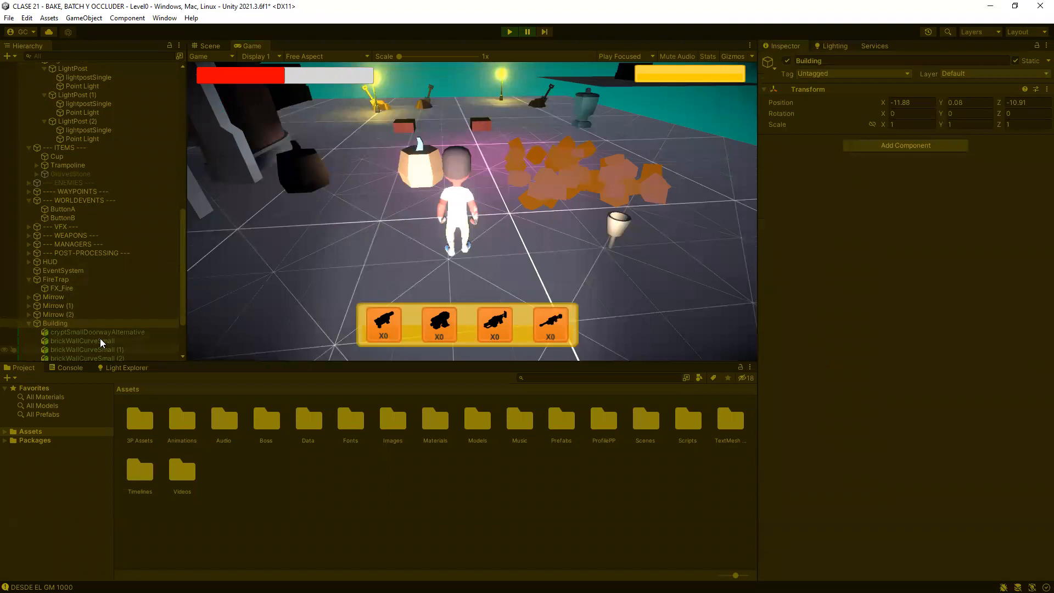
{"action": "left_click", "coordinate": [32, 324]}
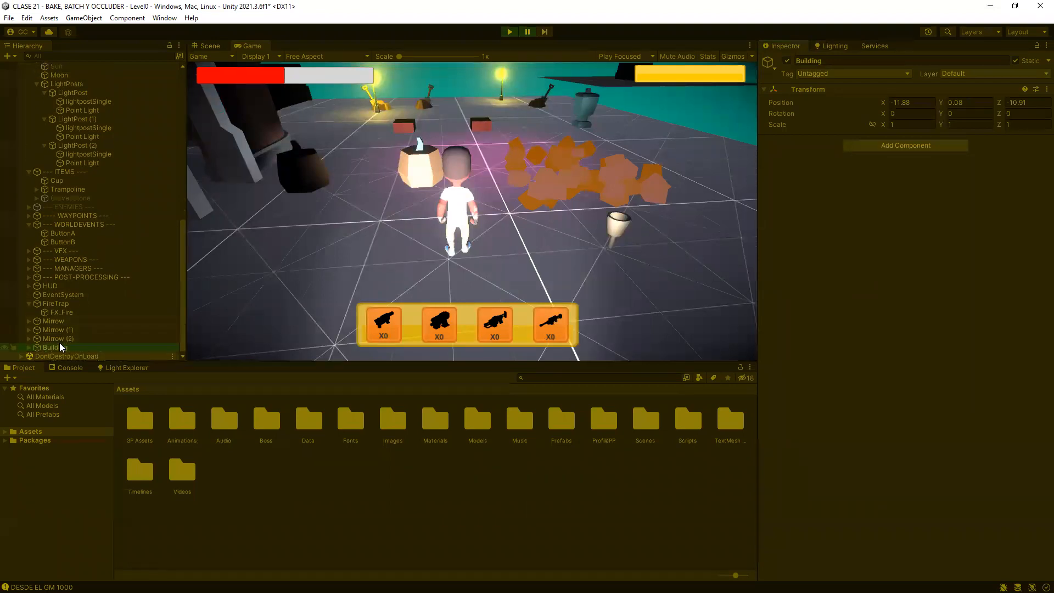
{"action": "key", "text": "ctrl+d"}
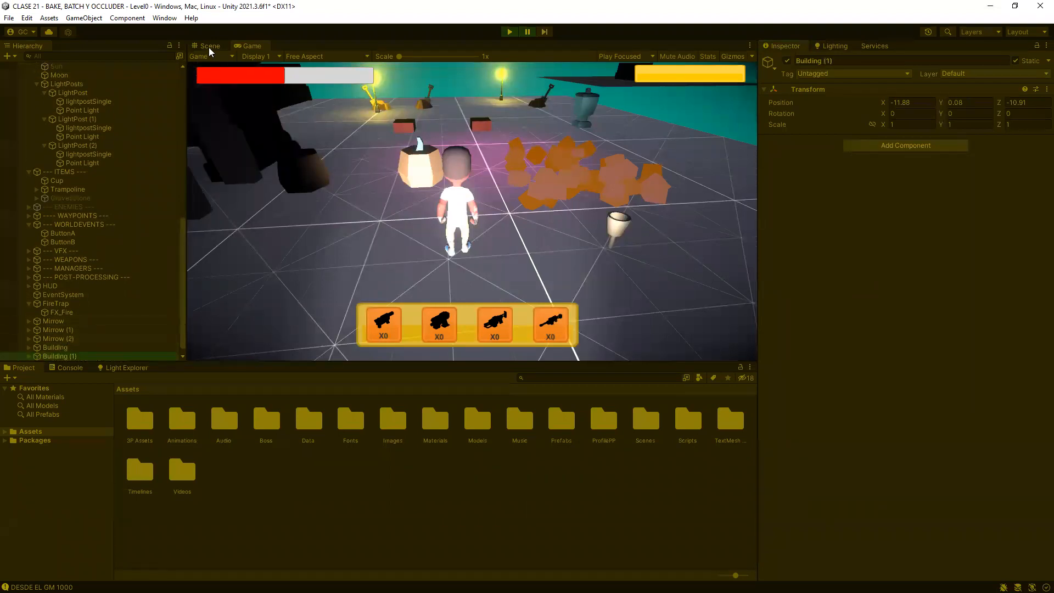
{"action": "key", "text": "ctrl+1"}
{"action": "key", "text": "f"}
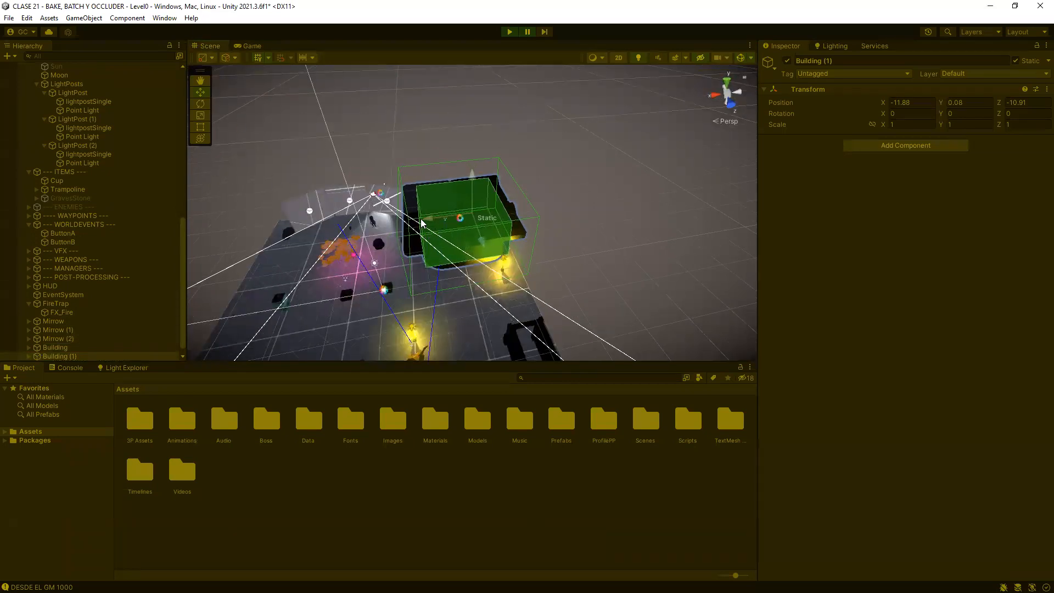
{"action": "double_click", "coordinate": [54, 357]}
{"action": "left_click_drag", "start_coordinate": [454, 202], "coordinate": [426, 247], "text": "alt"}
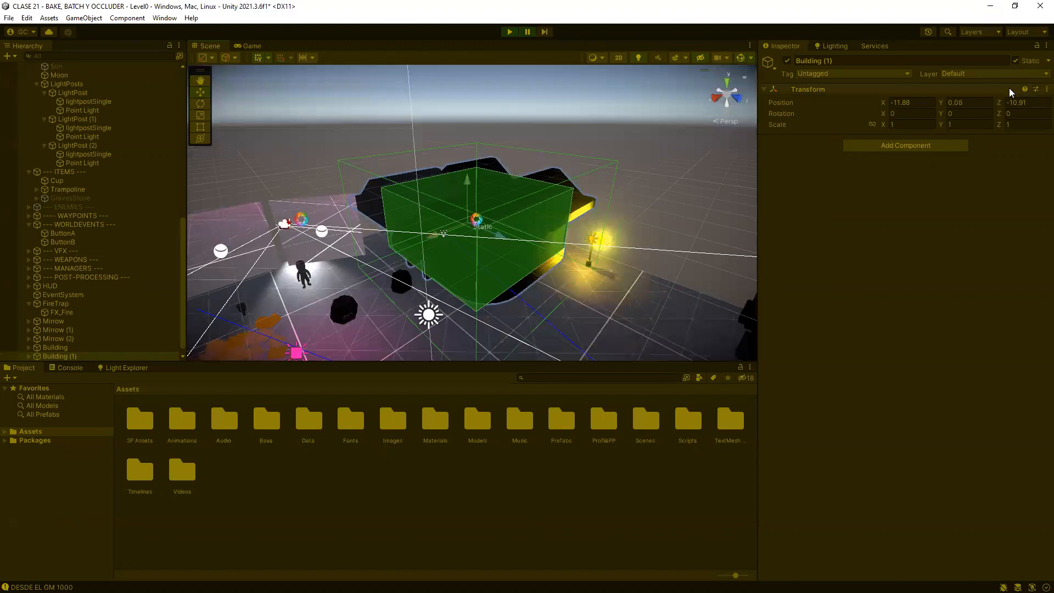
- Stop the game and undo the recent scene edits to try to bring back the deleted Building object
{"action": "left_click", "coordinate": [509, 32]}
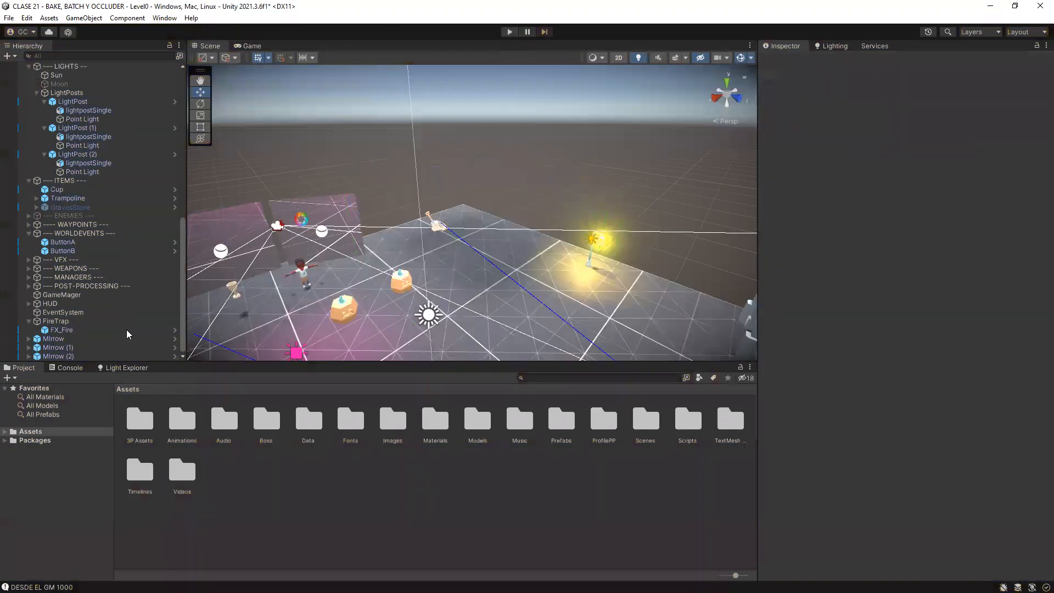
{"action": "key", "text": "ctrl+z"}
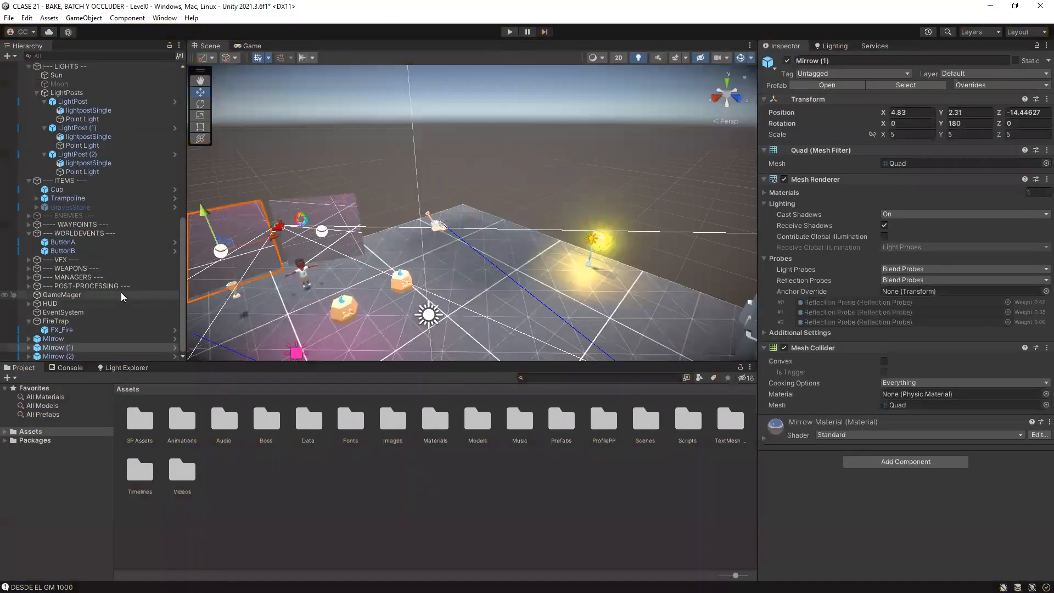
{"action": "key", "text": "ctrl+z"}
{"action": "key", "text": "ctrl+z"}
{"action": "scroll", "coordinate": [105, 313], "scroll_direction": "down", "scroll_amount": 1}
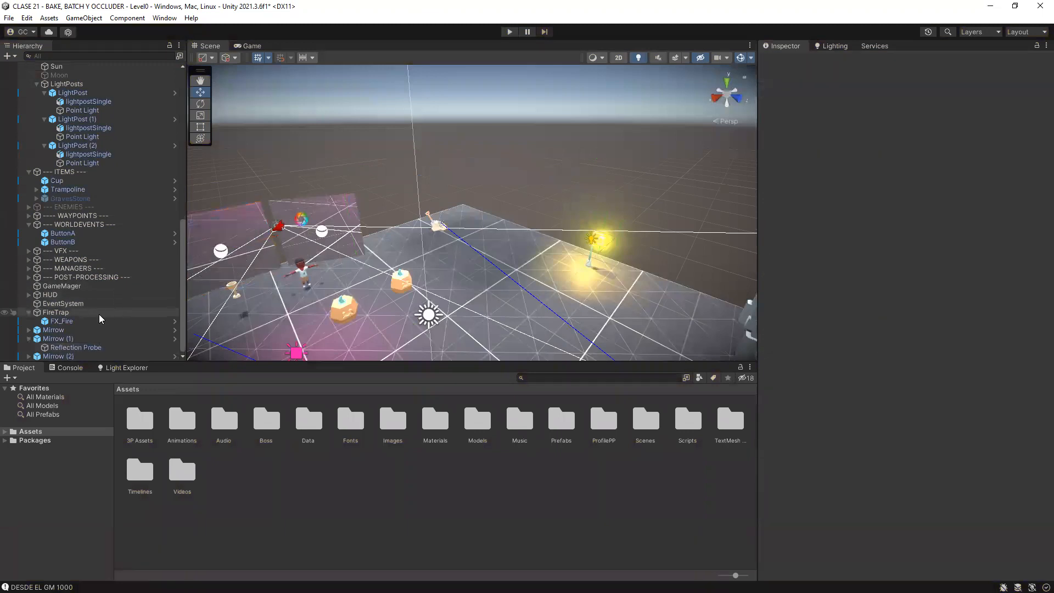
{"action": "key", "text": "ctrl+z"}
{"action": "key", "text": "ctrl+z"}
{"action": "key", "text": "ctrl+z"}
{"action": "key", "text": "ctrl+z"}
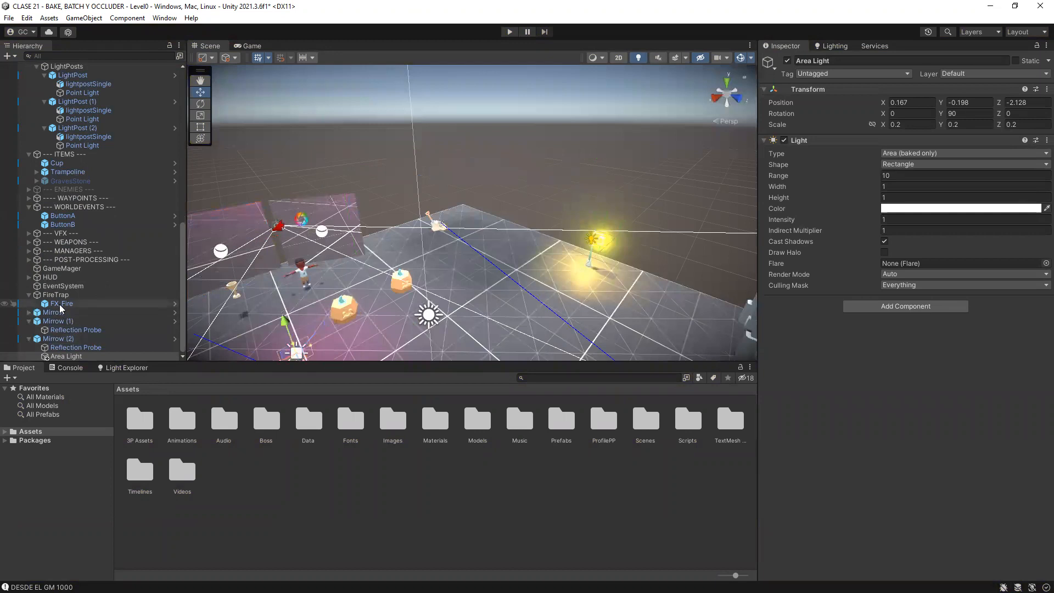
{"action": "key", "text": "ctrl+z"}
{"action": "key", "text": "ctrl+z"}
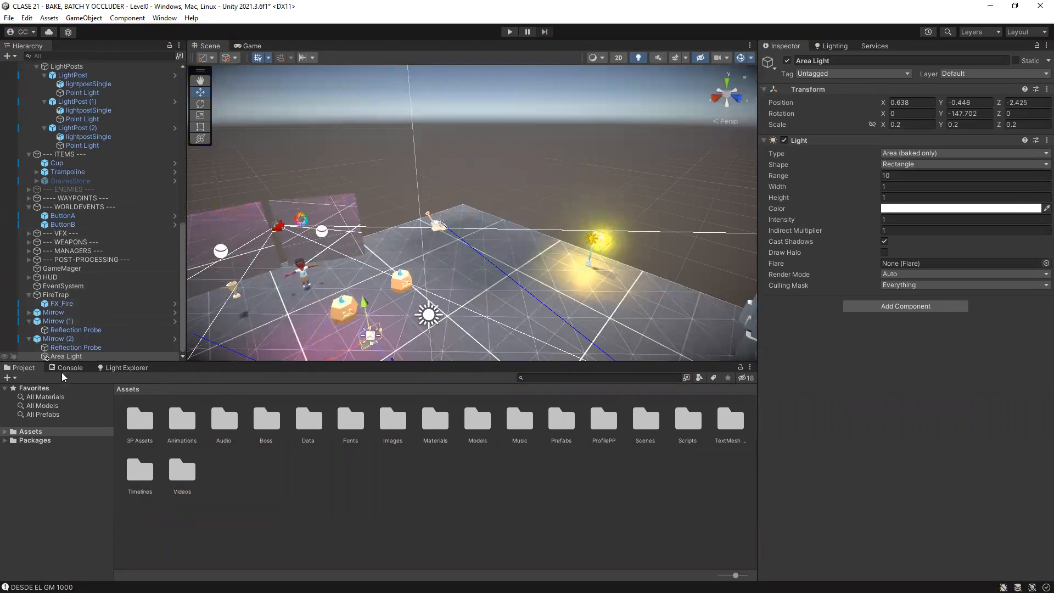
- Open the Level0 folder inside Scenes to view the baked lighting assets
{"action": "left_click", "coordinate": [5, 431]}
{"action": "scroll", "coordinate": [42, 477], "scroll_direction": "down", "scroll_amount": 5}
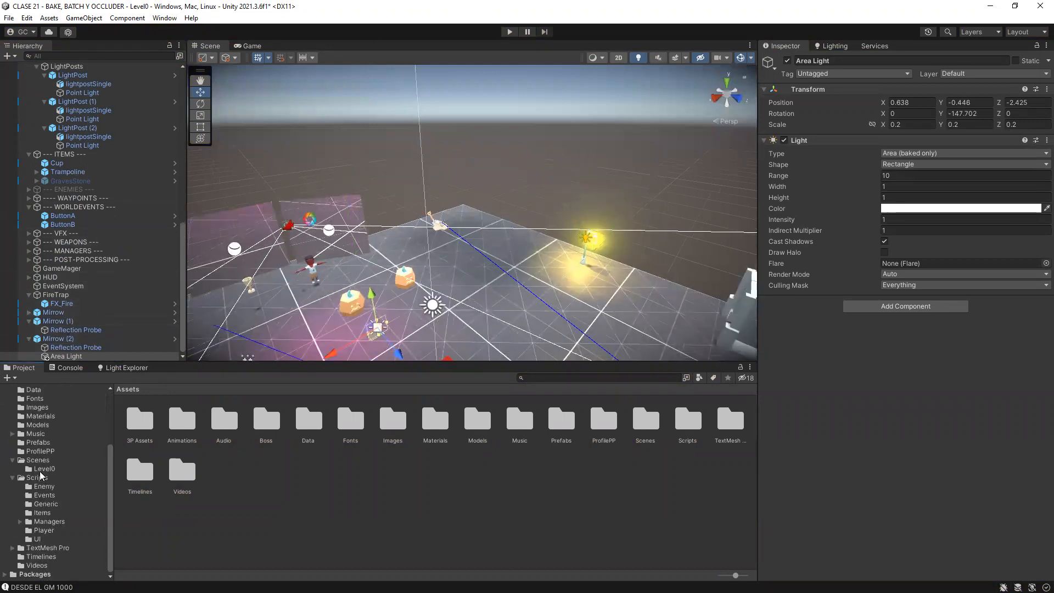
{"action": "left_click", "coordinate": [44, 469]}
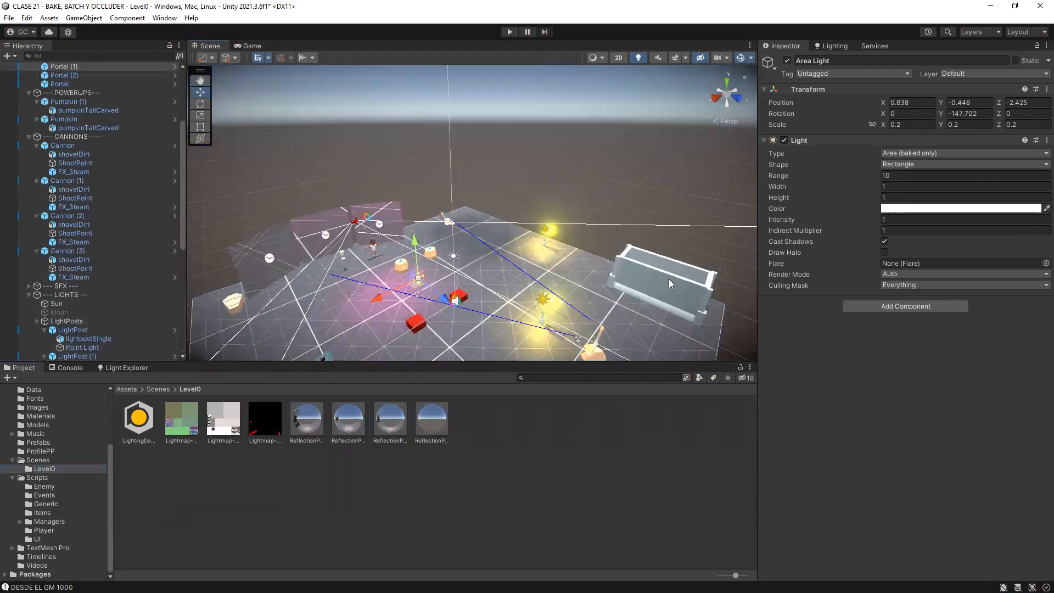
- Select the Portal (1) crypt in the scene and save the scene
{"action": "left_click", "coordinate": [669, 284]}
{"action": "scroll", "coordinate": [165, 164], "scroll_direction": "up", "scroll_amount": 5}
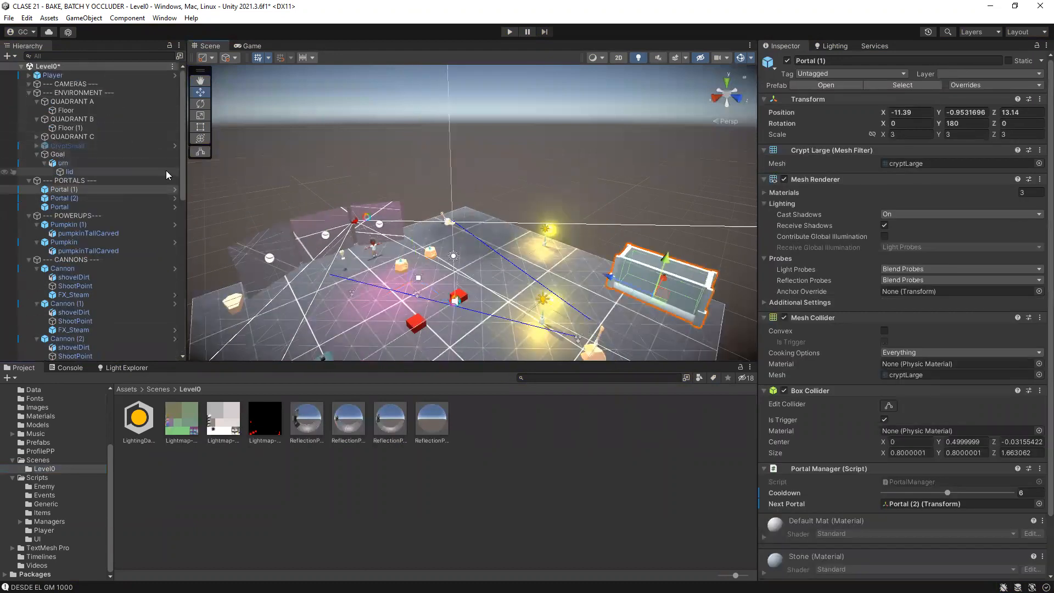
{"action": "left_click_drag", "start_coordinate": [585, 235], "coordinate": [462, 201], "text": "alt"}
{"action": "key", "text": "ctrl+s"}
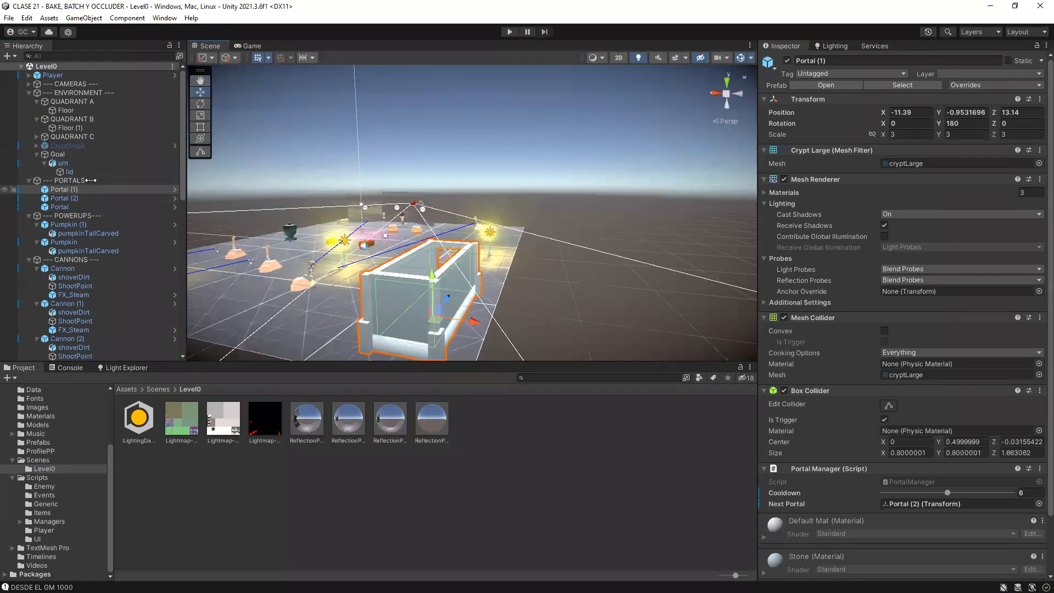
- Open the Scenes folder and search the project assets for the building, clearing the search when done
{"action": "scroll", "coordinate": [83, 181], "scroll_direction": "down", "scroll_amount": 10}
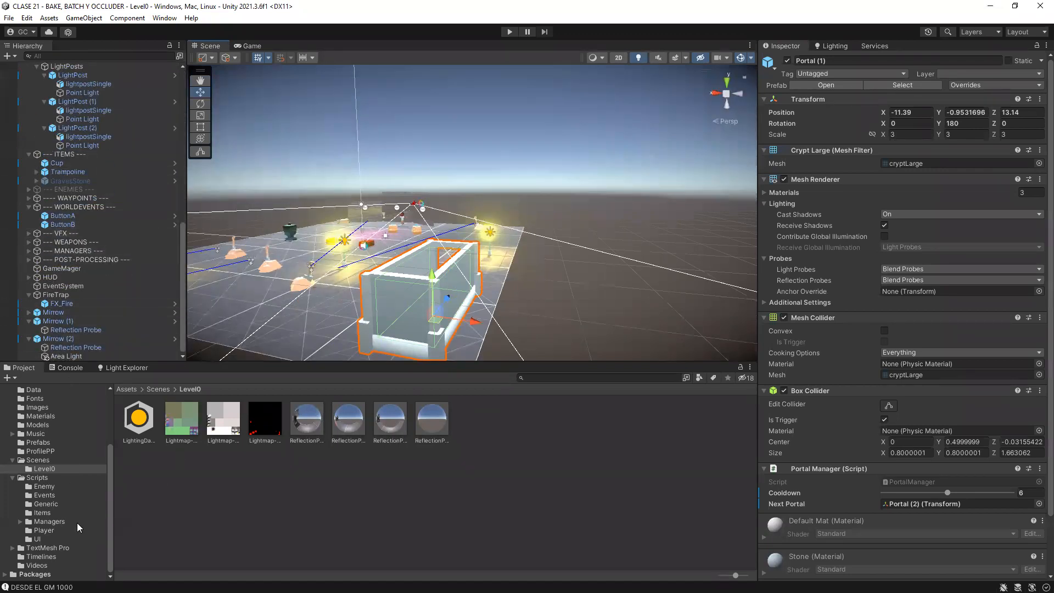
{"action": "left_click", "coordinate": [37, 459]}
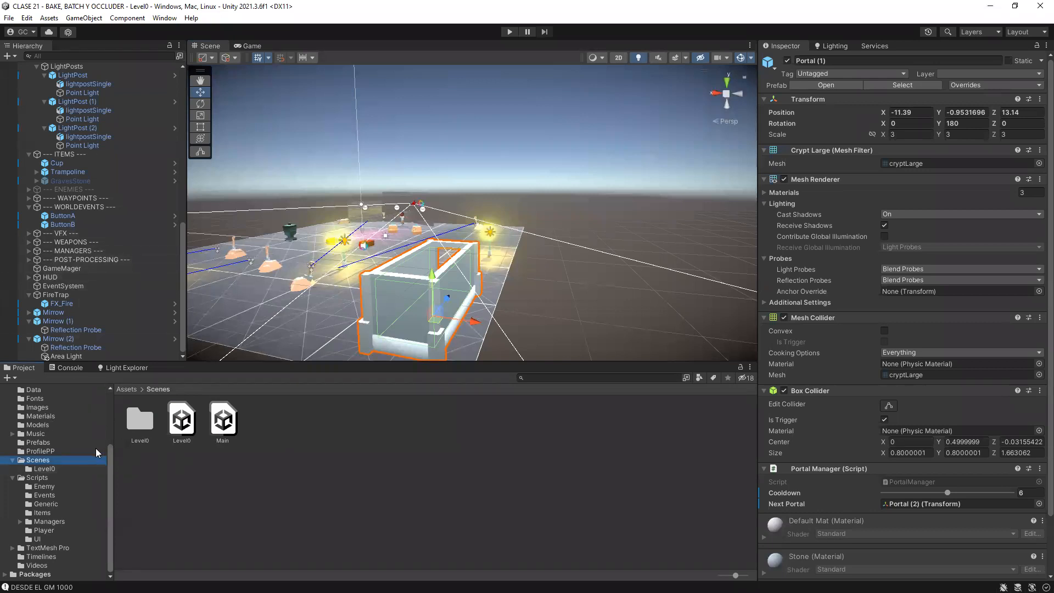
{"action": "scroll", "coordinate": [98, 451], "scroll_direction": "up", "scroll_amount": 5}
{"action": "left_click", "coordinate": [607, 377]}
{"action": "type", "text": "bu"}
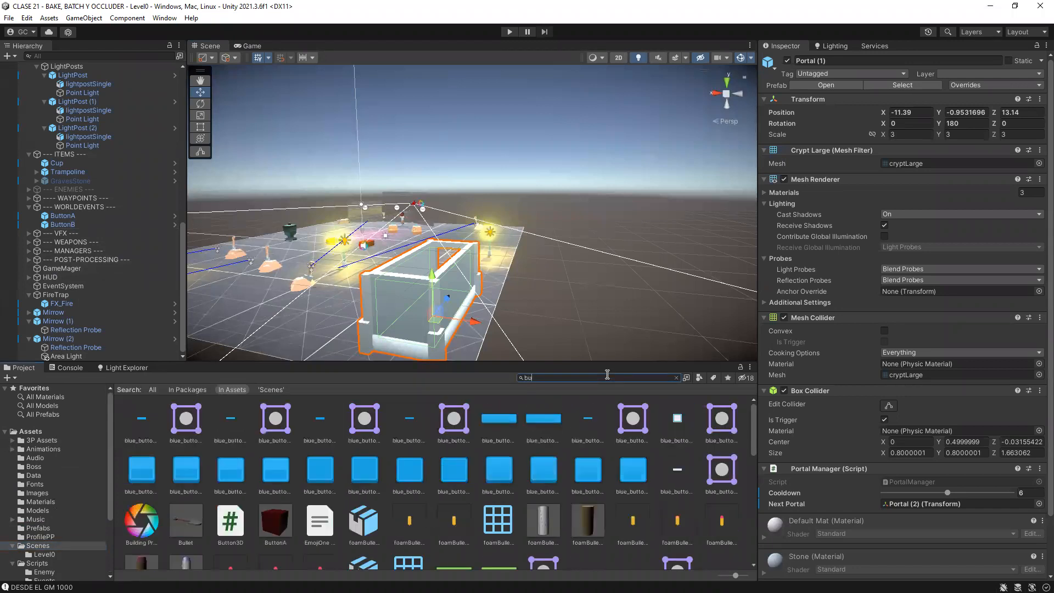
{"action": "type", "text": "ildi"}
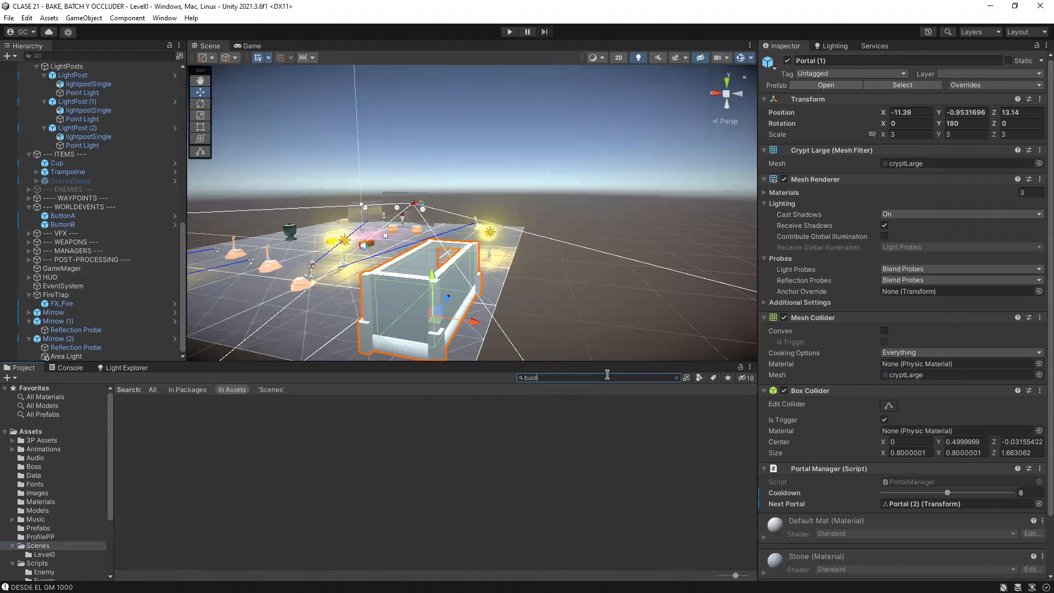
{"action": "key", "text": "BackSpace"}
{"action": "key", "text": "BackSpace"}
{"action": "key", "text": "BackSpace"}
{"action": "type", "text": "ldi"}
{"action": "key", "text": "BackSpace"}
{"action": "key", "text": "BackSpace"}
{"action": "key", "text": "BackSpace"}
{"action": "key", "text": "BackSpace"}
{"action": "key", "text": "BackSpace"}
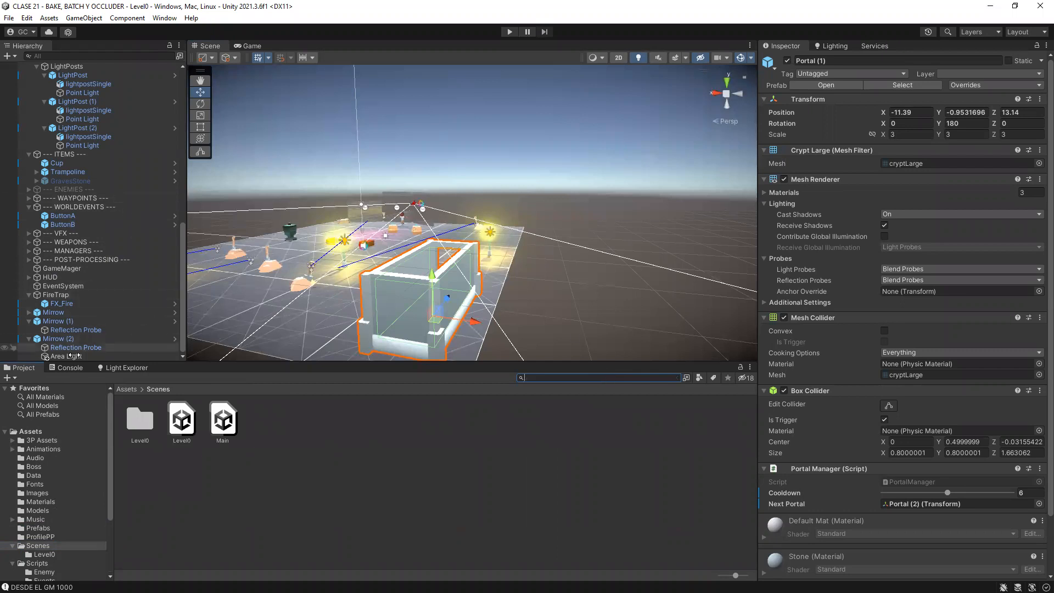
- Inspect the Floor, the Area Light and Portal (1) by selecting them in the scene, and save the scene
{"action": "left_click_drag", "start_coordinate": [376, 254], "coordinate": [323, 184], "text": "alt"}
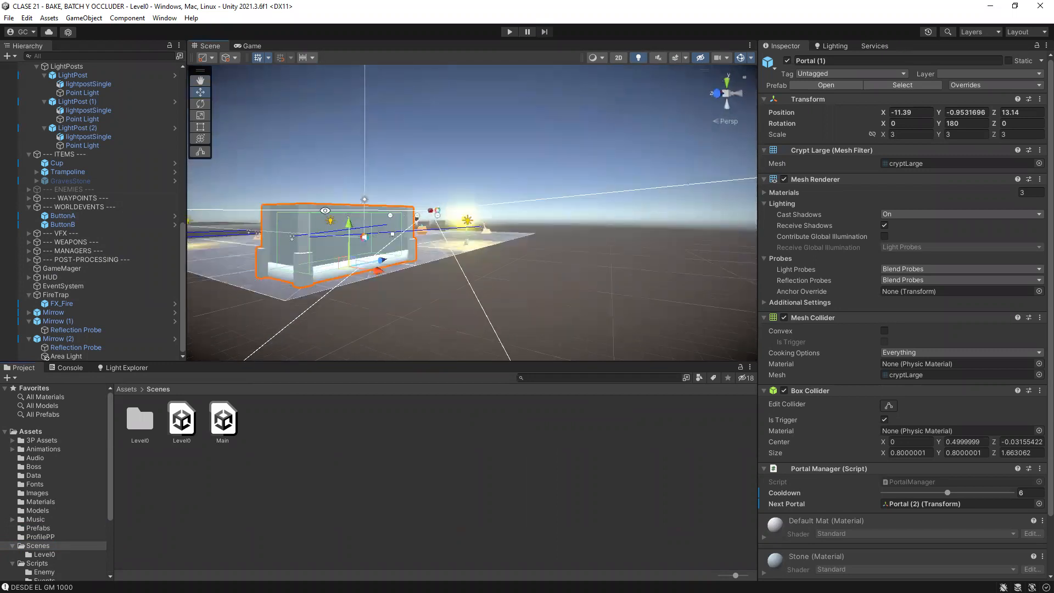
{"action": "scroll", "coordinate": [79, 110], "scroll_direction": "up", "scroll_amount": 6}
{"action": "scroll", "coordinate": [78, 110], "scroll_direction": "up", "scroll_amount": 6}
{"action": "left_click", "coordinate": [26, 94]}
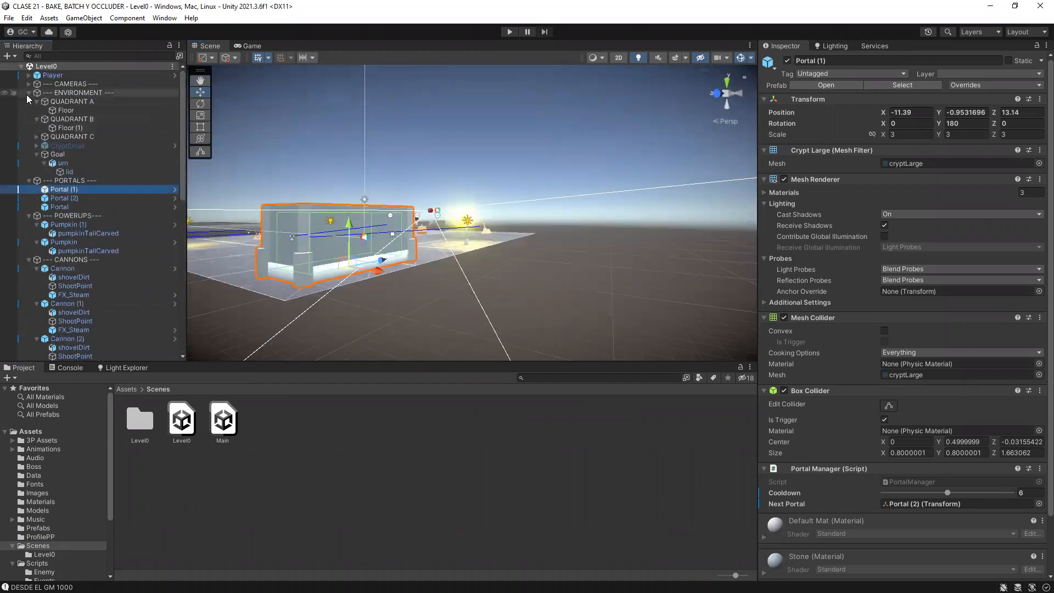
{"action": "key", "text": "End"}
{"action": "left_click", "coordinate": [387, 275]}
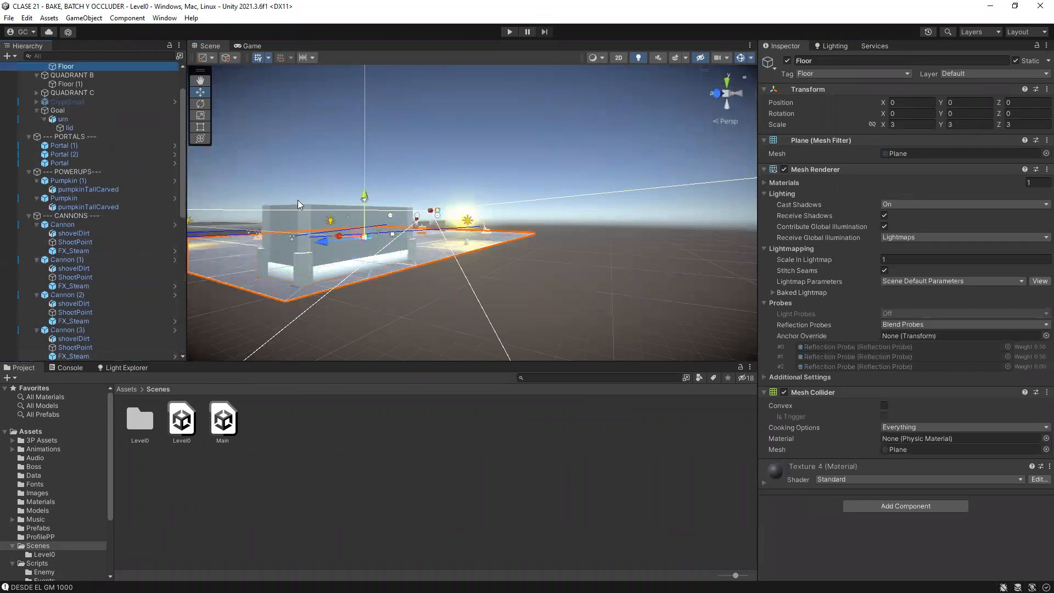
{"action": "left_click", "coordinate": [386, 243]}
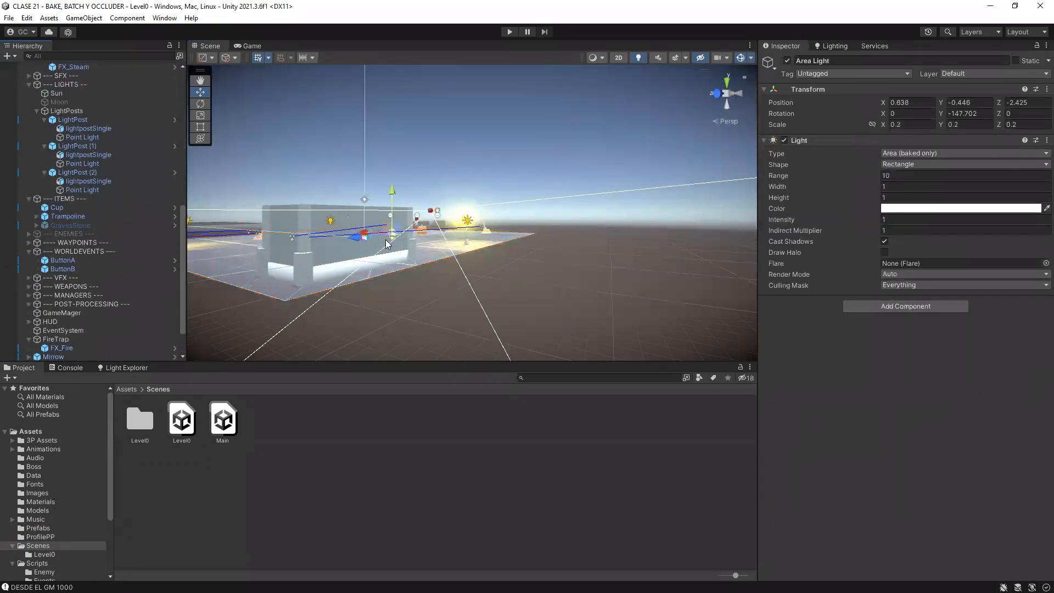
{"action": "left_click", "coordinate": [387, 243]}
{"action": "left_click_drag", "start_coordinate": [387, 243], "coordinate": [55, 255], "text": "alt"}
{"action": "scroll", "coordinate": [77, 154], "scroll_direction": "up", "scroll_amount": 4}
{"action": "key", "text": "ctrl+s"}
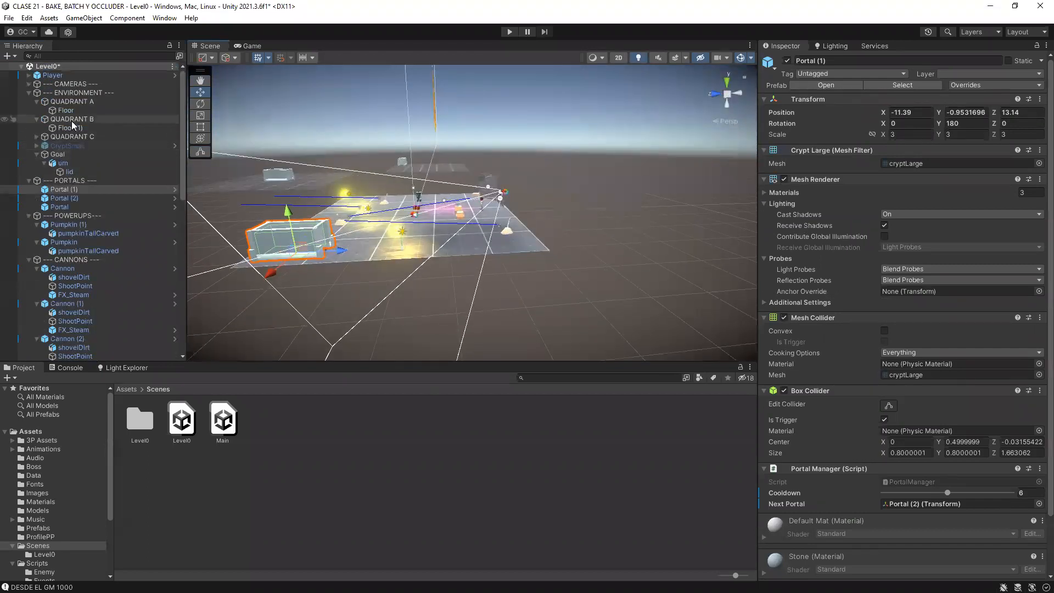
- Collapse the ENVIRONMENT, PORTALS, POWERUPS, CANNONS and LIGHTS groups in the scene hierarchy
{"action": "left_click", "coordinate": [29, 92]}
{"action": "left_click", "coordinate": [28, 101]}
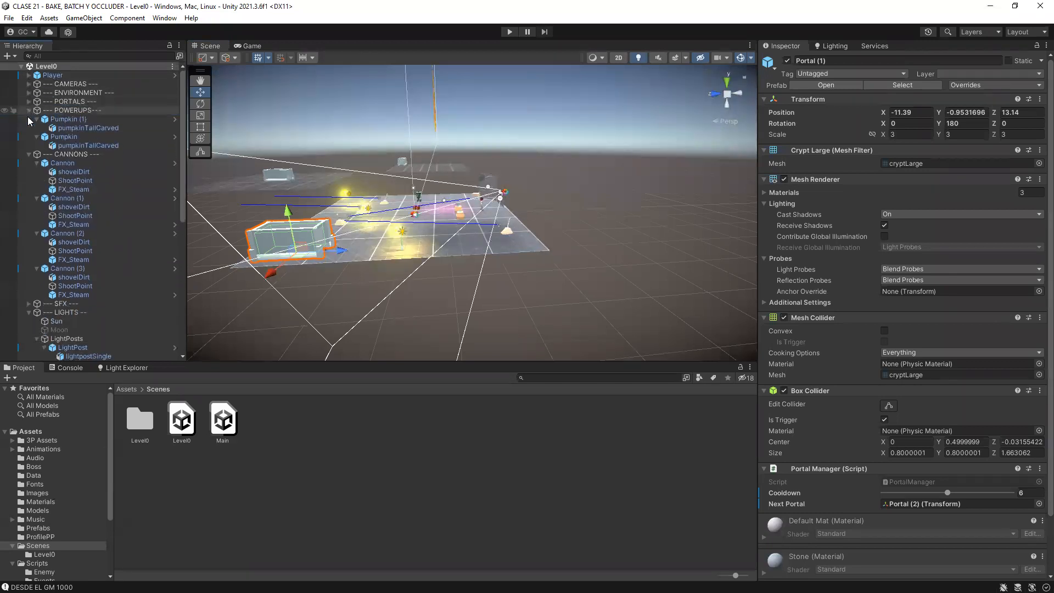
{"action": "left_click", "coordinate": [28, 109]}
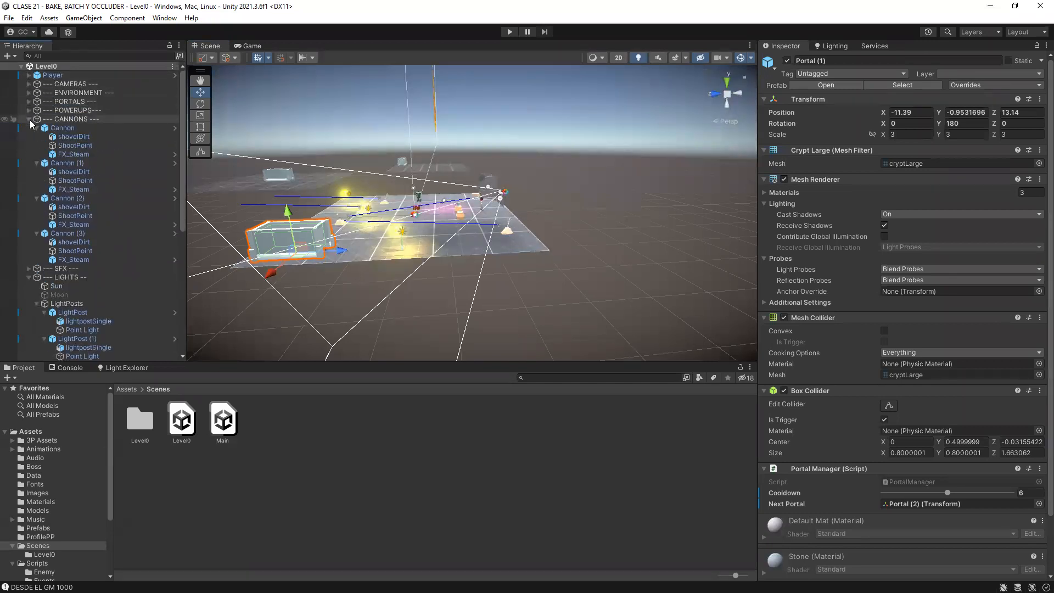
{"action": "left_click", "coordinate": [29, 119]}
{"action": "left_click", "coordinate": [29, 136]}
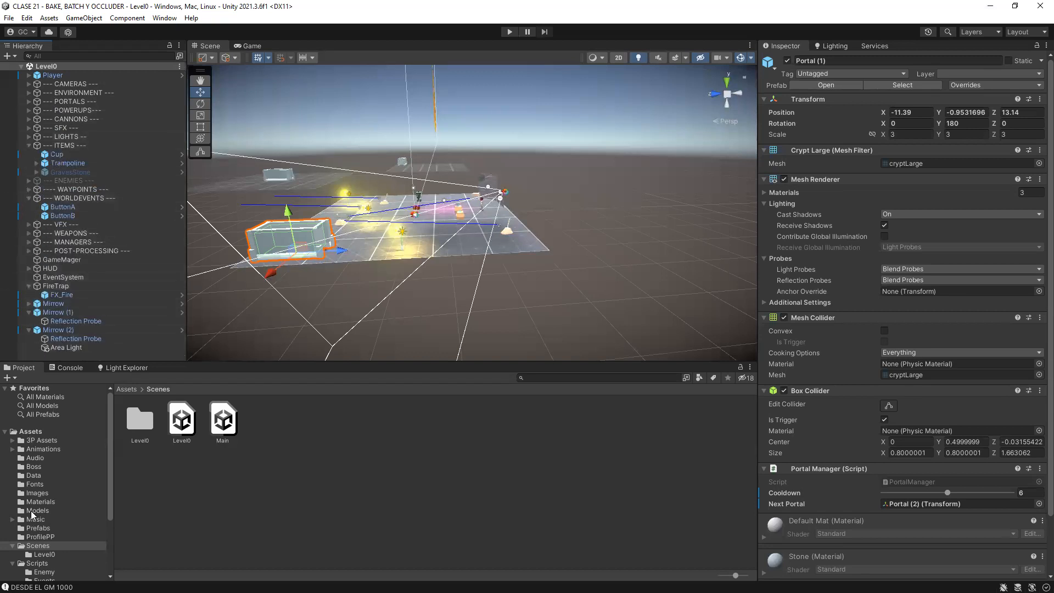
- Place a Portal prefab on the floor, move a duplicate of it along Z to -5.82, and save the scene
{"action": "left_click", "coordinate": [34, 530]}
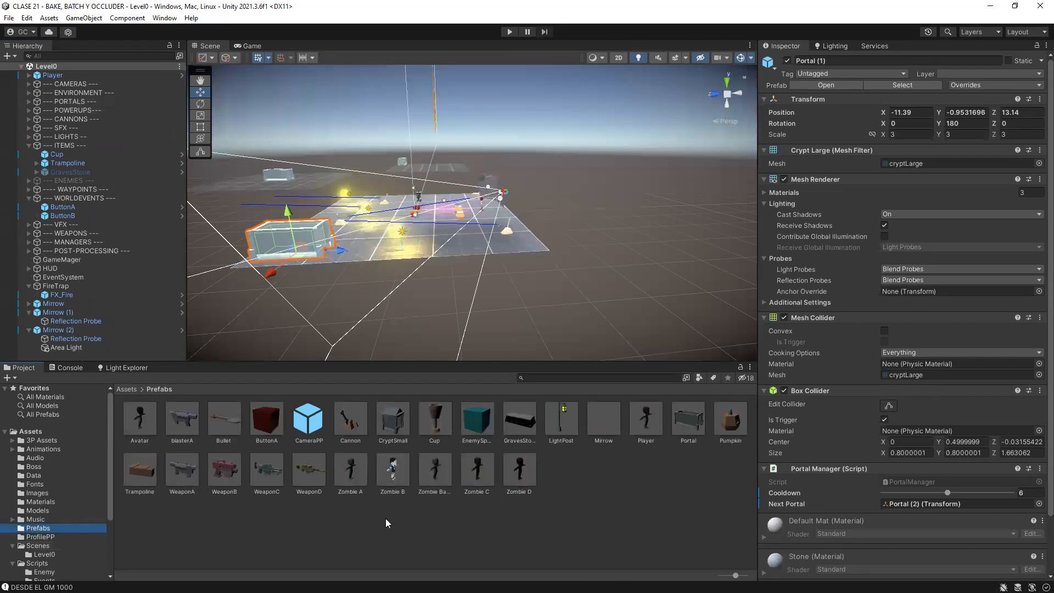
{"action": "left_click_drag", "start_coordinate": [685, 430], "coordinate": [412, 264]}
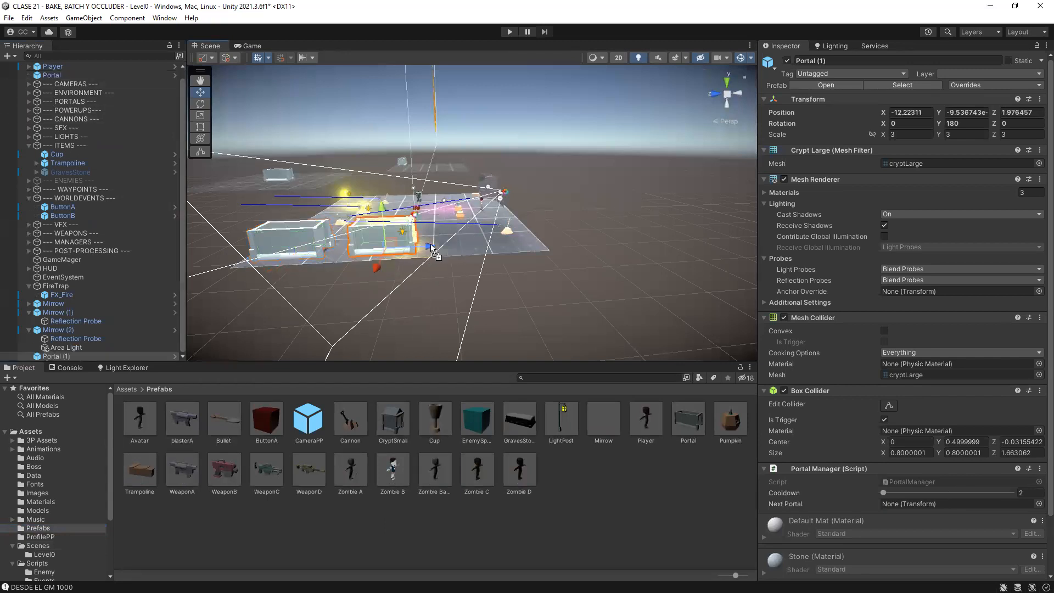
{"action": "left_click_drag", "start_coordinate": [426, 244], "coordinate": [757, 138]}
{"action": "key", "text": "ctrl+s"}
- Inspect the two newly added portals by selecting each one in the scene
{"action": "left_click_drag", "start_coordinate": [504, 219], "coordinate": [277, 301], "text": "alt"}
{"action": "left_click", "coordinate": [277, 299]}
{"action": "left_click", "coordinate": [404, 277]}
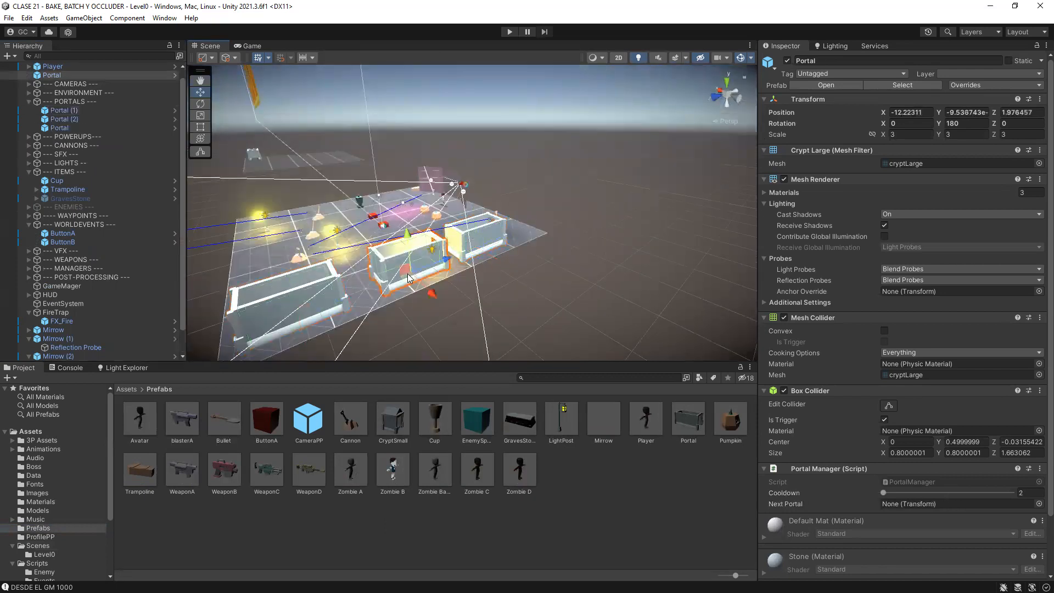
{"action": "left_click", "coordinate": [470, 239]}
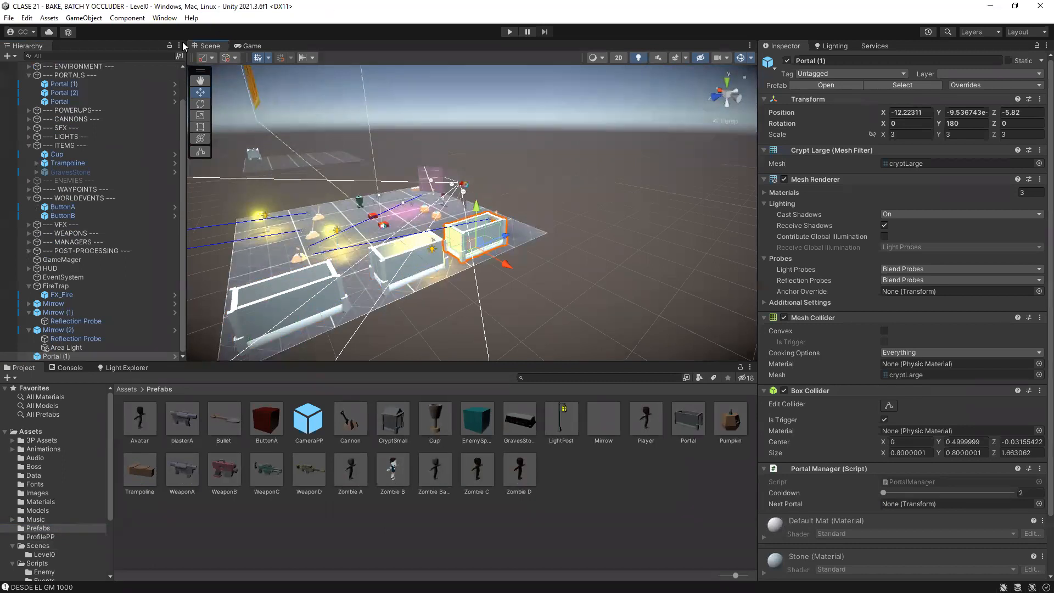
- Run the scene, capture a frame with the Frame Debugger to check the Camera.Render entry, and exit play mode
{"action": "left_click", "coordinate": [508, 32]}
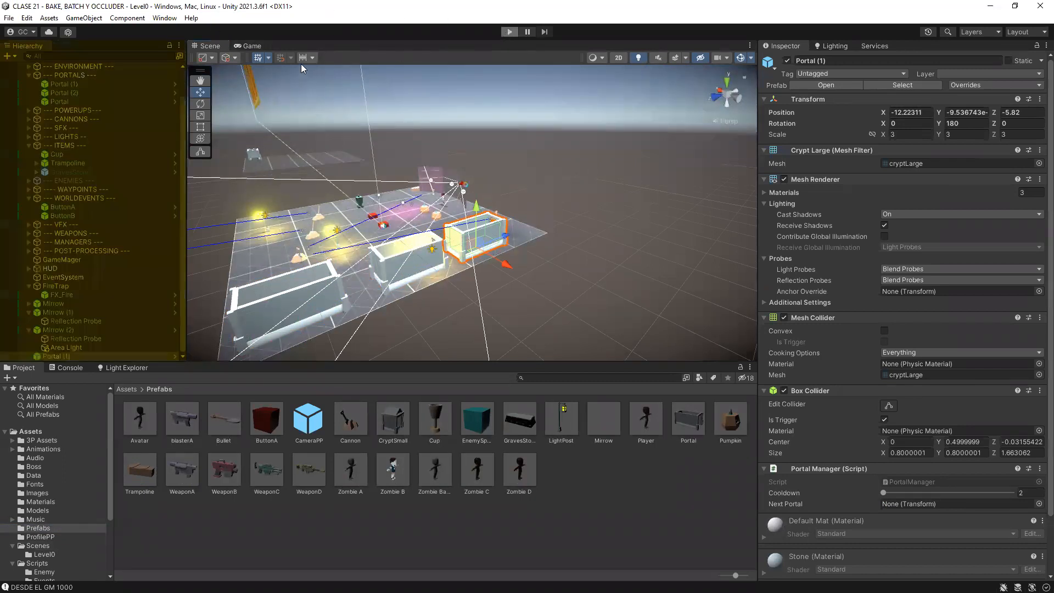
{"action": "left_click", "coordinate": [155, 18]}
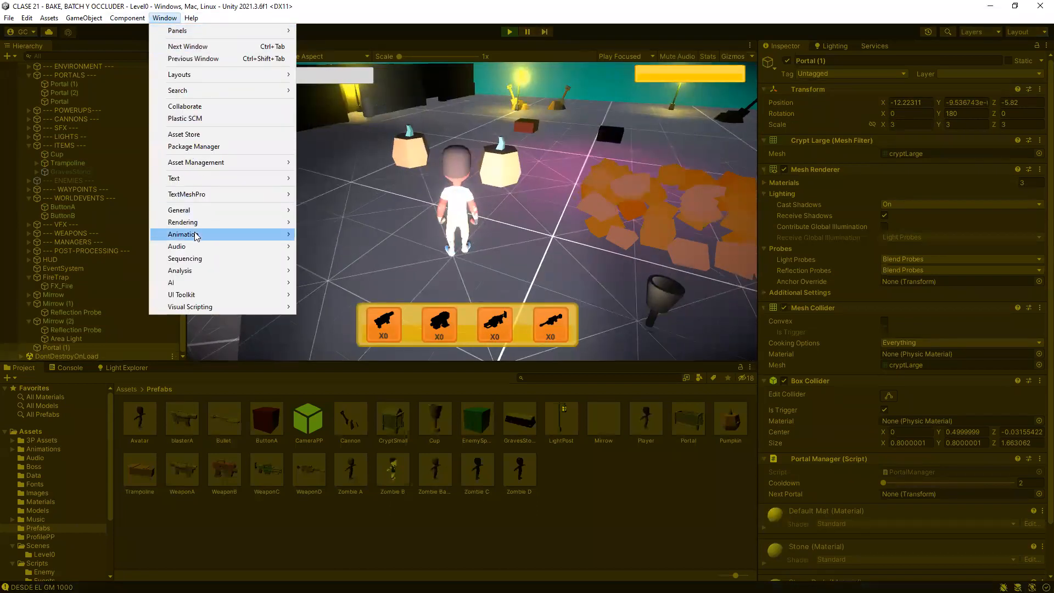
{"action": "mouse_move", "coordinate": [193, 271]}
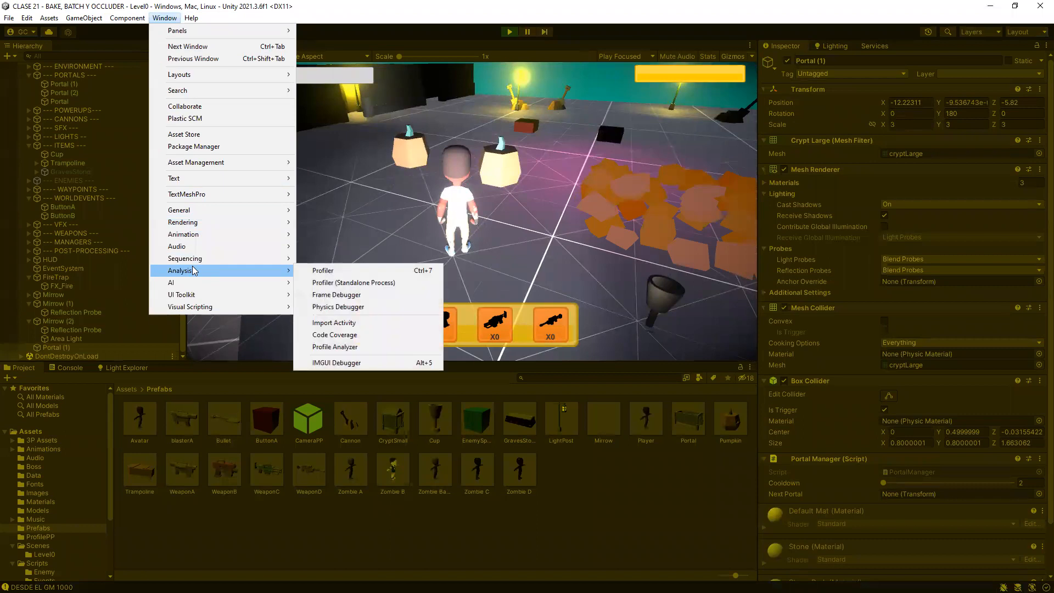
{"action": "left_click", "coordinate": [329, 295]}
{"action": "left_click", "coordinate": [413, 160]}
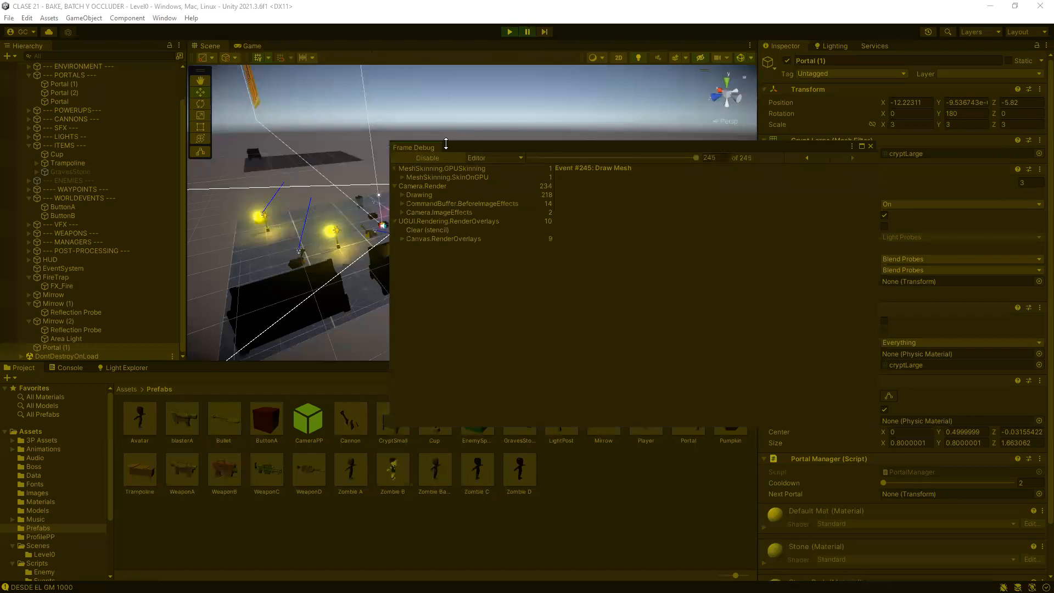
{"action": "left_click", "coordinate": [485, 185]}
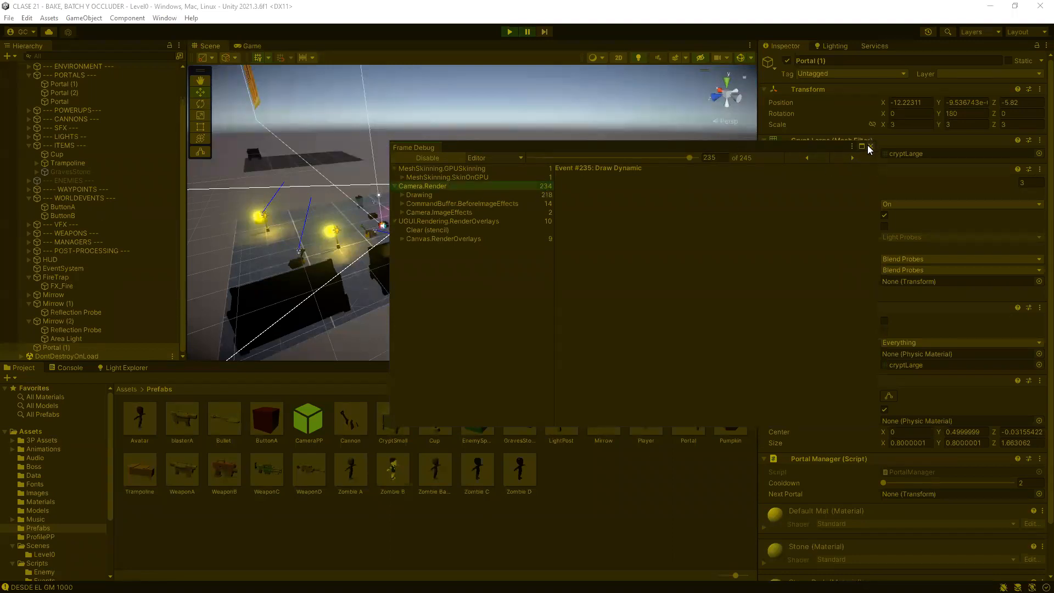
{"action": "left_click", "coordinate": [869, 146]}
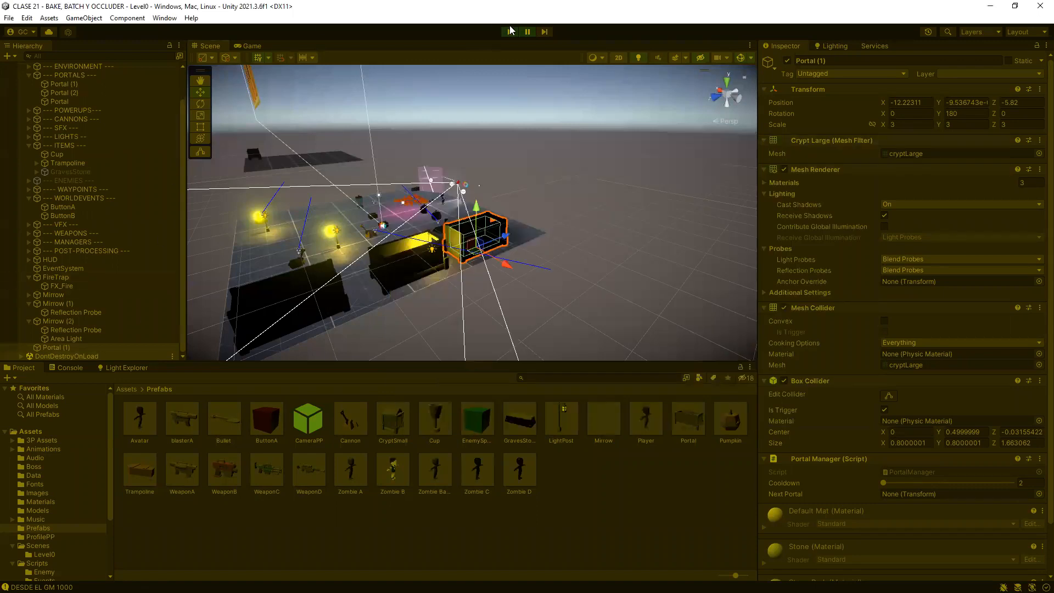
{"action": "left_click", "coordinate": [509, 31]}
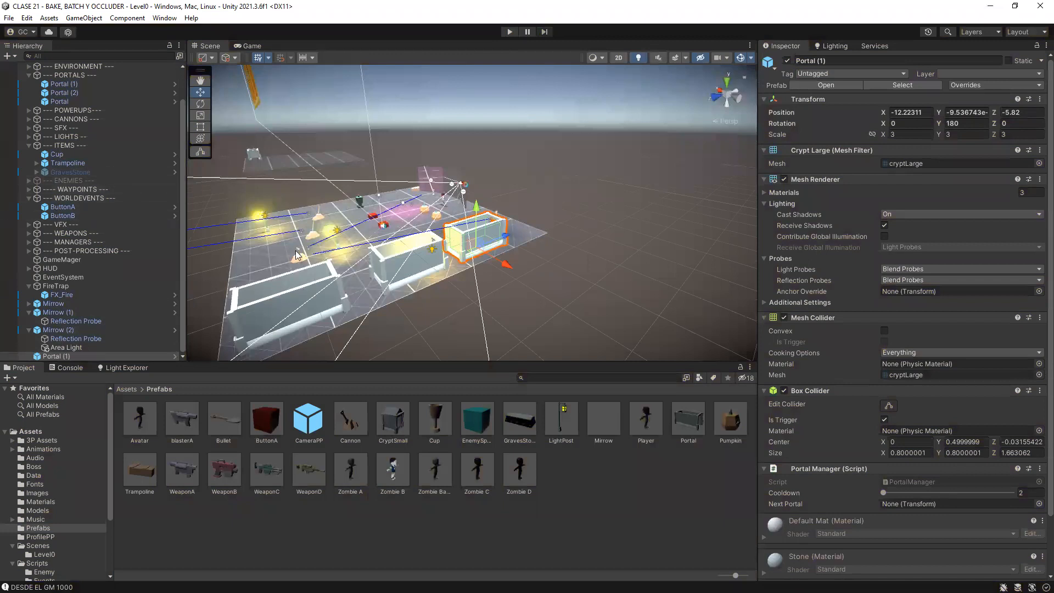
- Mark the three portals on the floor as Static together and save the scene
{"action": "left_click", "coordinate": [397, 260], "text": "shift"}
{"action": "left_click", "coordinate": [283, 292], "text": "shift"}
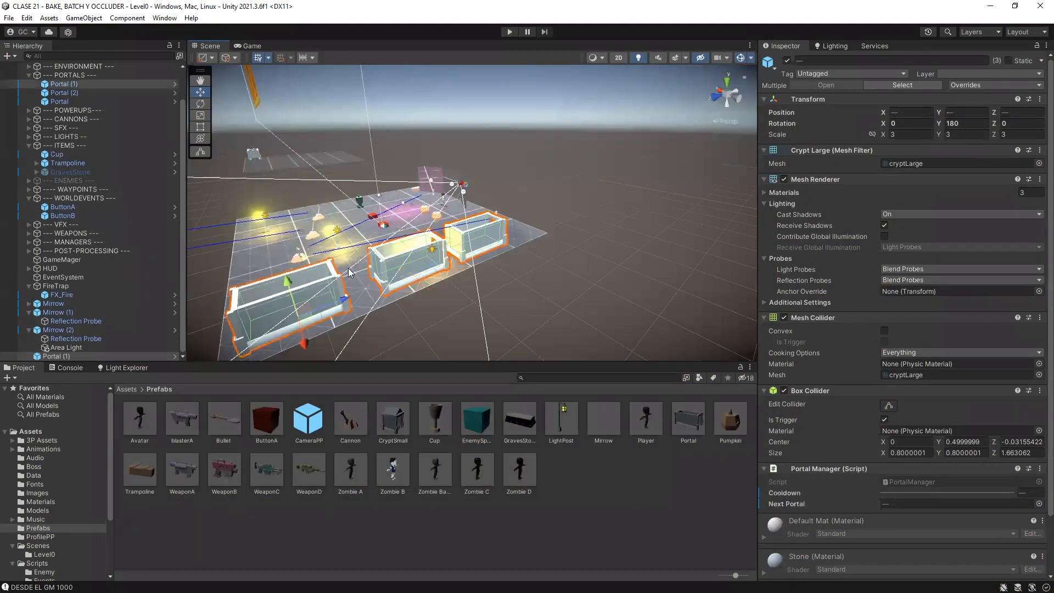
{"action": "scroll", "coordinate": [110, 225], "scroll_direction": "up", "scroll_amount": 1}
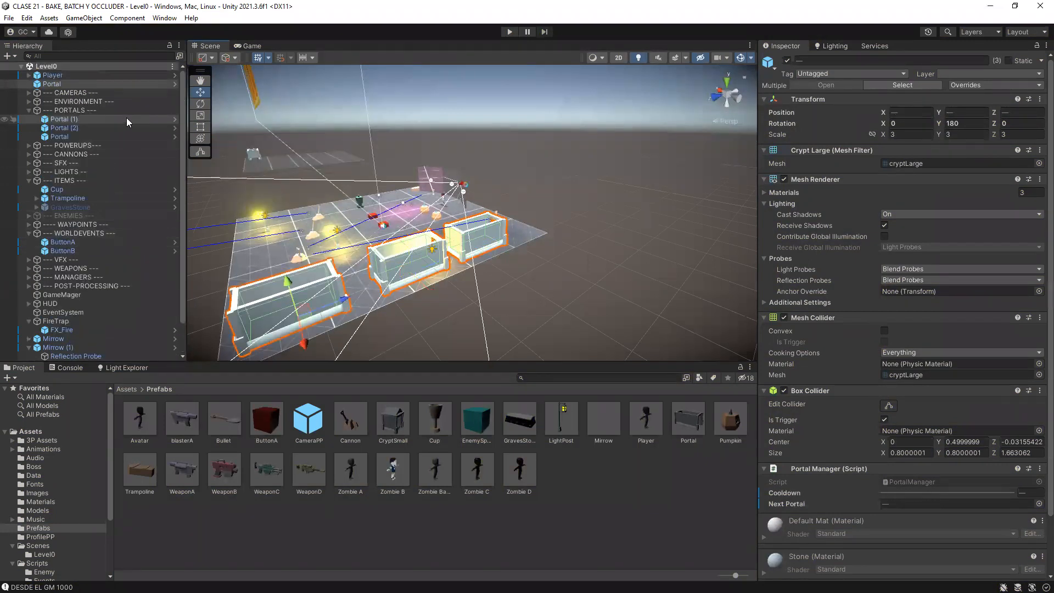
{"action": "left_click", "coordinate": [1008, 61]}
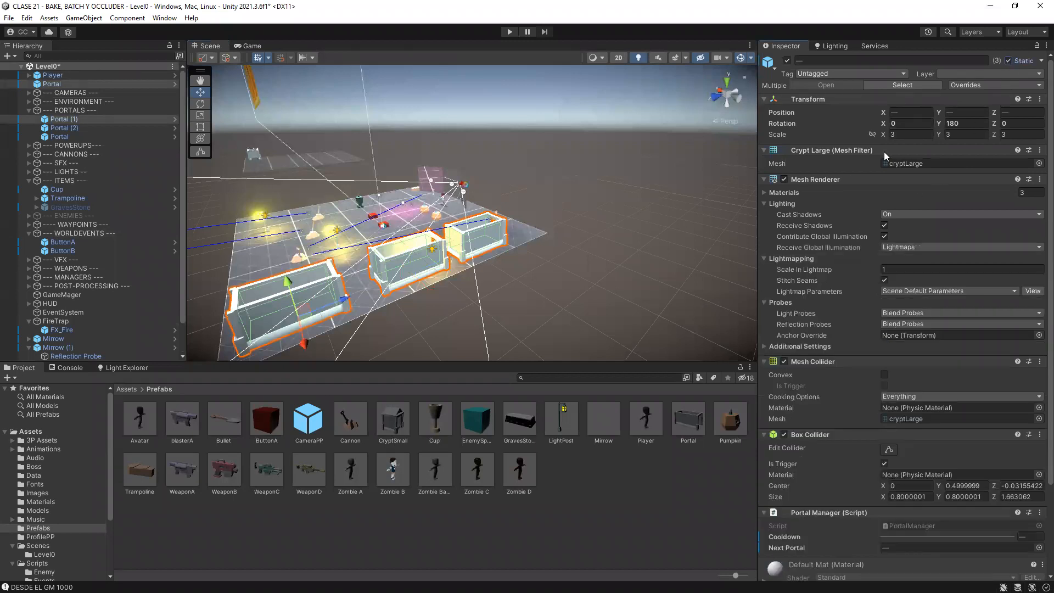
{"action": "key", "text": "ctrl+s"}
- Run the scene with the static portals and check Camera.Render in a frame captured with the Frame Debugger
{"action": "left_click", "coordinate": [509, 32]}
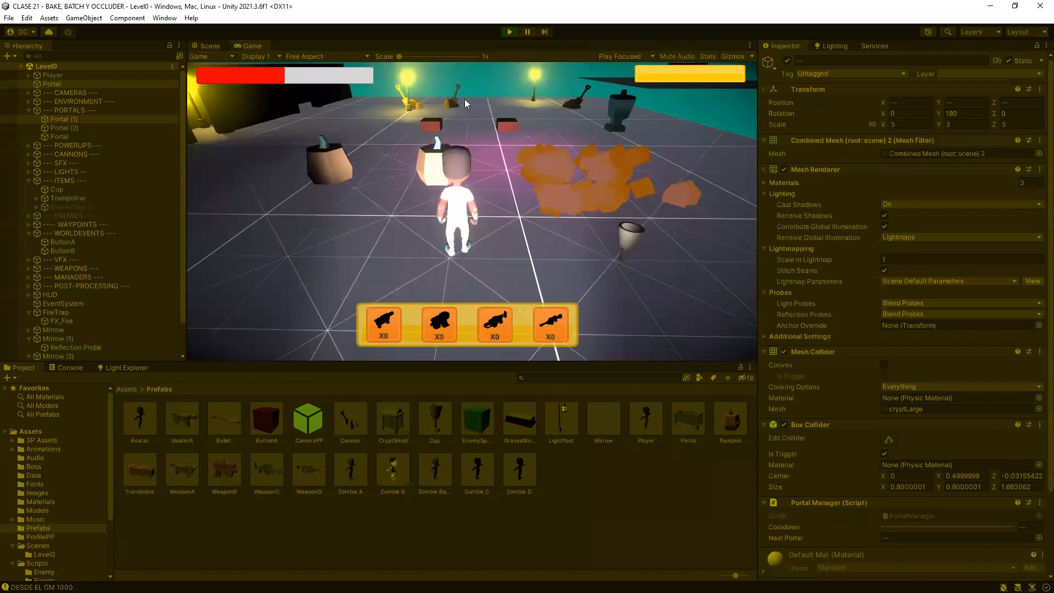
{"action": "left_click", "coordinate": [164, 19]}
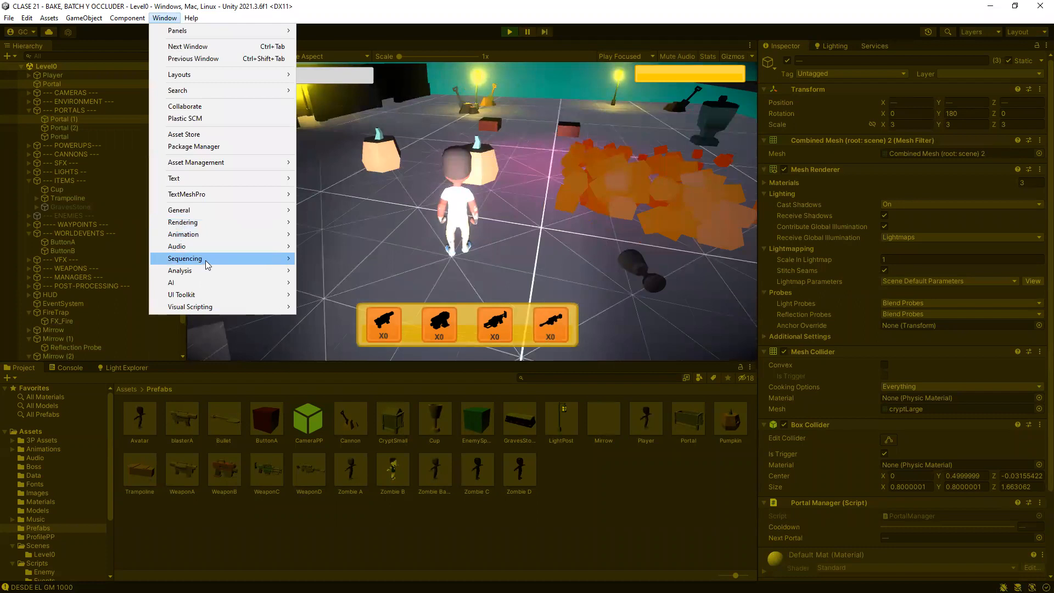
{"action": "mouse_move", "coordinate": [203, 270]}
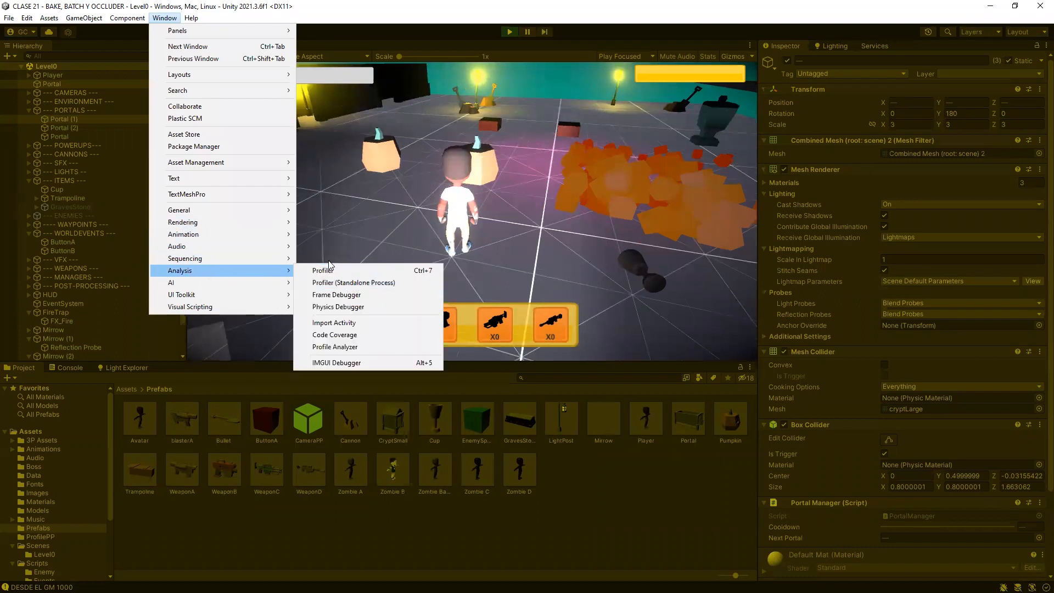
{"action": "left_click", "coordinate": [340, 297]}
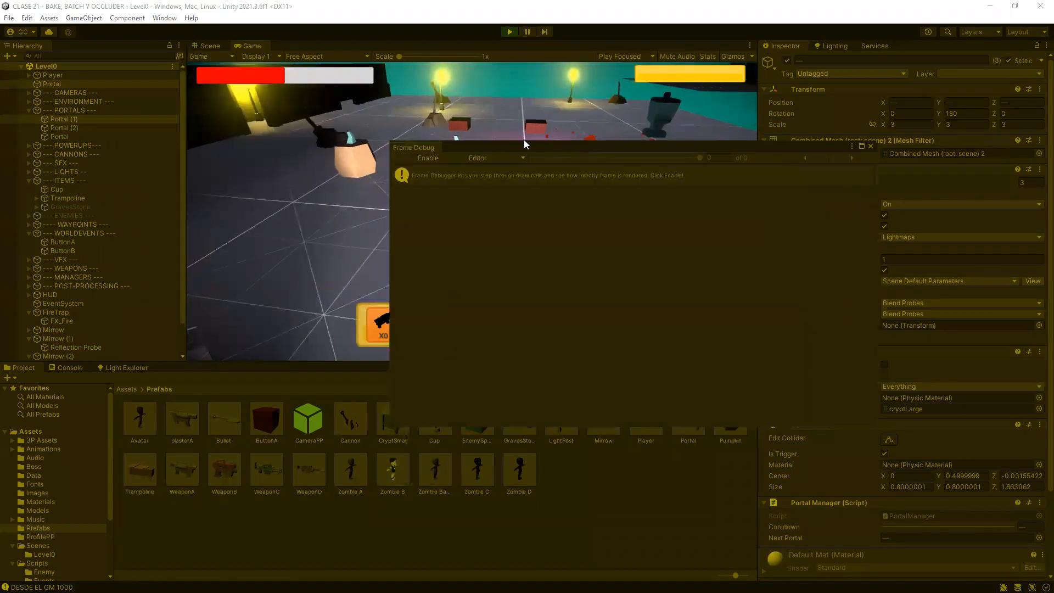
{"action": "left_click", "coordinate": [443, 158]}
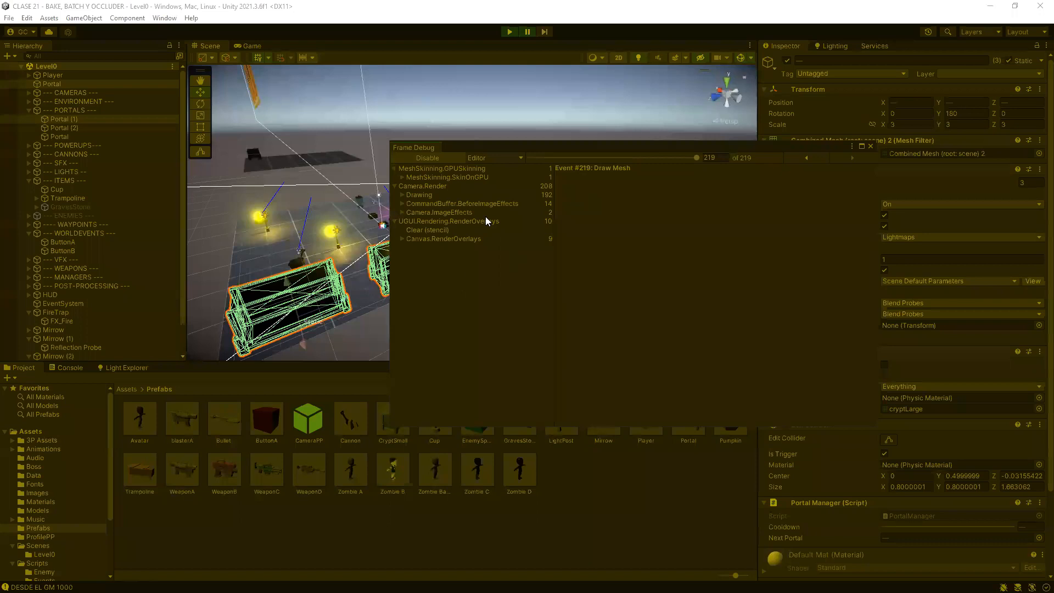
{"action": "left_click", "coordinate": [476, 188]}
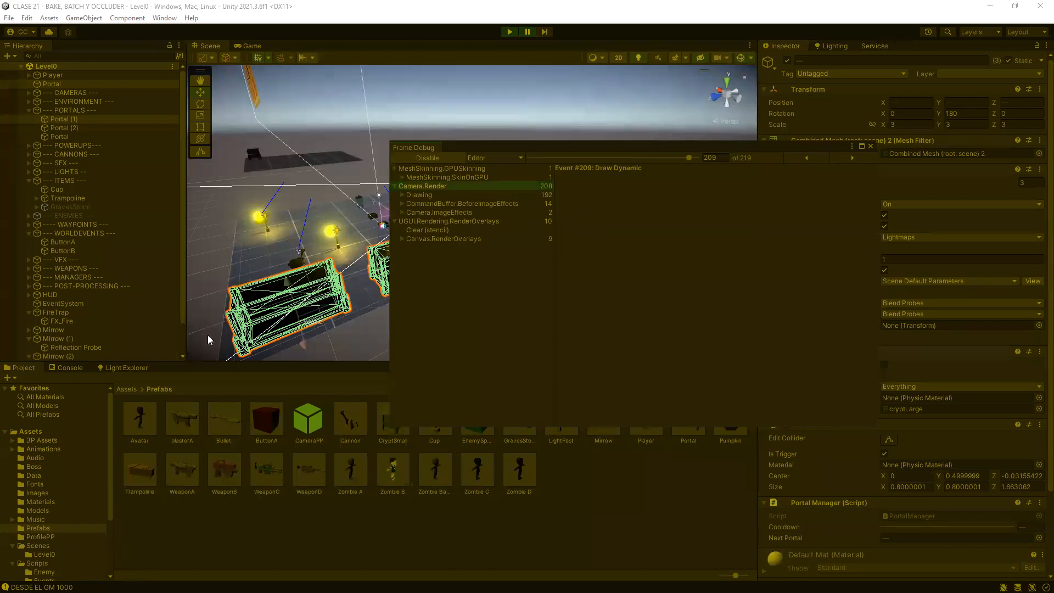
- Move the Frame Debugger clear of the scene, show the Game view, and scrub the captured frame back to event 101
{"action": "left_click_drag", "start_coordinate": [566, 144], "coordinate": [670, 271]}
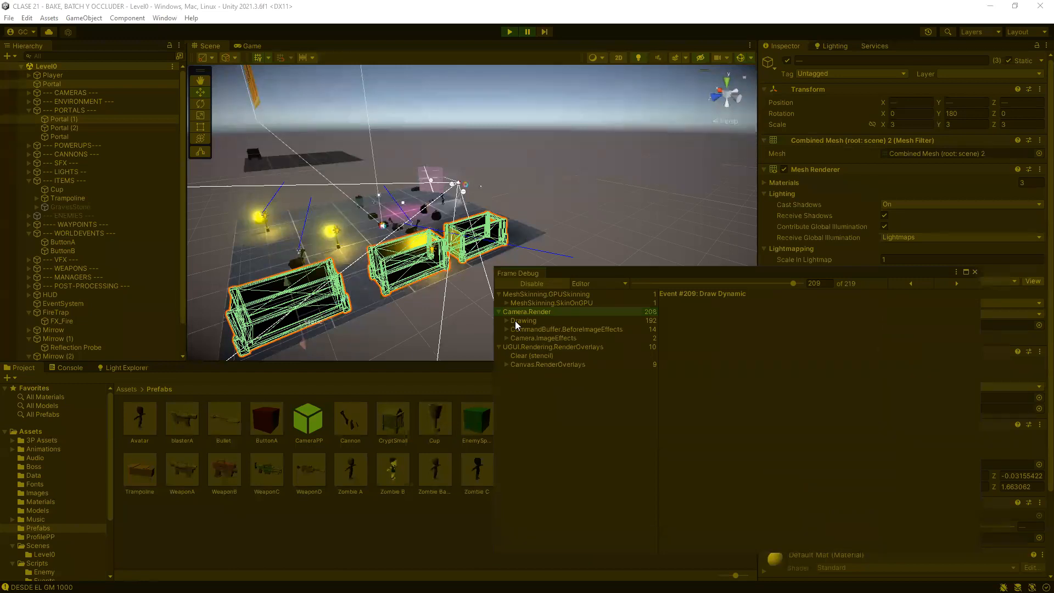
{"action": "mouse_move", "coordinate": [793, 283]}
{"action": "left_mouse_down"}
{"action": "mouse_move", "coordinate": [716, 295]}
{"action": "mouse_move", "coordinate": [800, 284]}
{"action": "left_mouse_up"}
{"action": "left_click", "coordinate": [248, 44]}
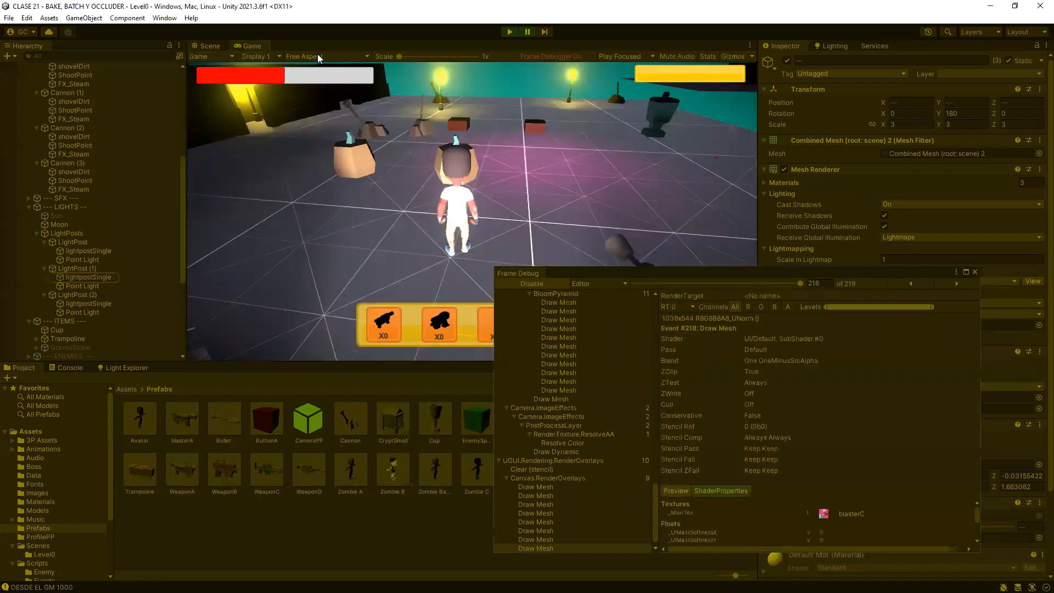
{"action": "mouse_move", "coordinate": [799, 284]}
{"action": "left_mouse_down"}
{"action": "mouse_move", "coordinate": [762, 303]}
{"action": "mouse_move", "coordinate": [688, 284]}
{"action": "mouse_move", "coordinate": [711, 284]}
{"action": "left_mouse_up"}
- Examine the two Static Batch events and the portal draws up to event 108, and exit the Frame Debugger and play mode
{"action": "scroll", "coordinate": [609, 473], "scroll_direction": "down", "scroll_amount": 3}
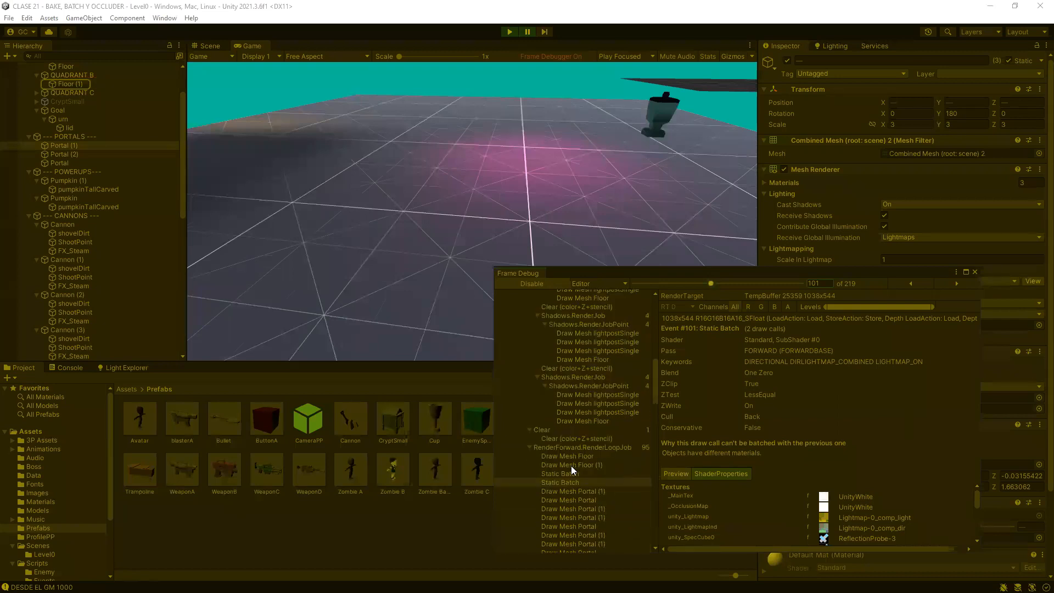
{"action": "left_click", "coordinate": [568, 473]}
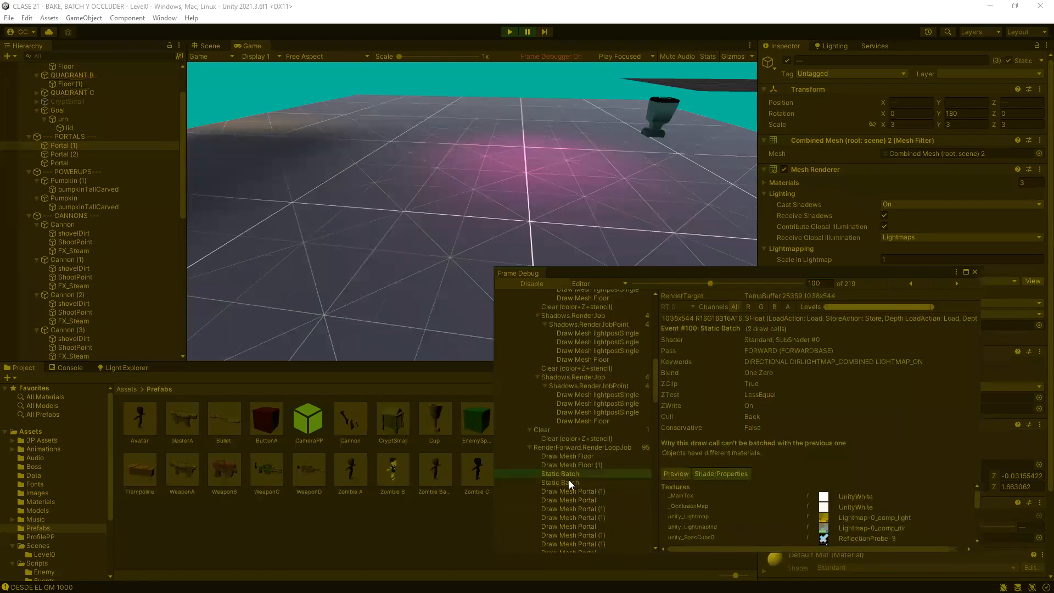
{"action": "left_click", "coordinate": [570, 483]}
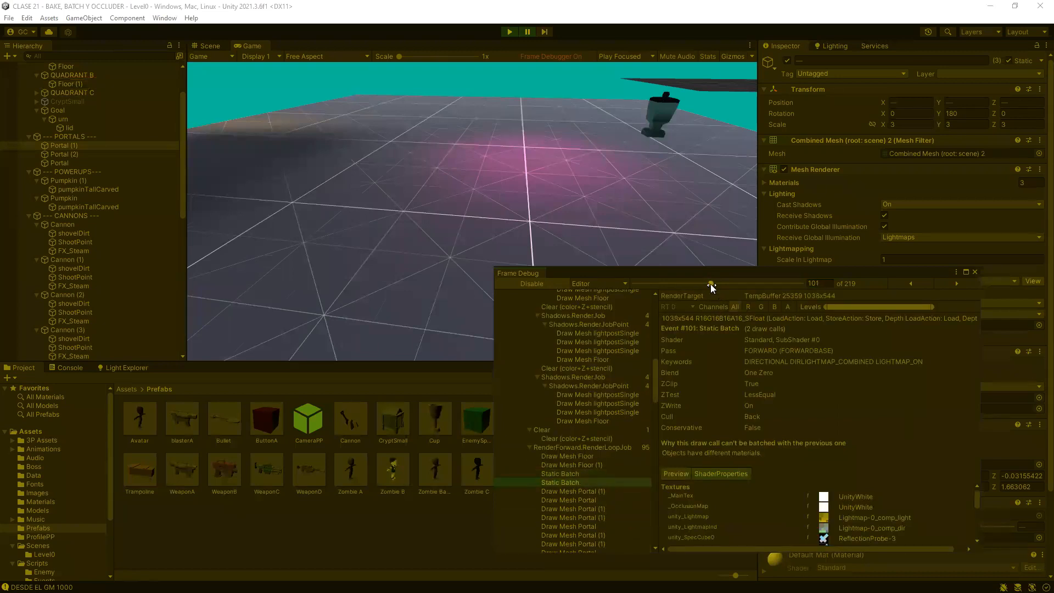
{"action": "left_click_drag", "start_coordinate": [711, 284], "coordinate": [717, 283]}
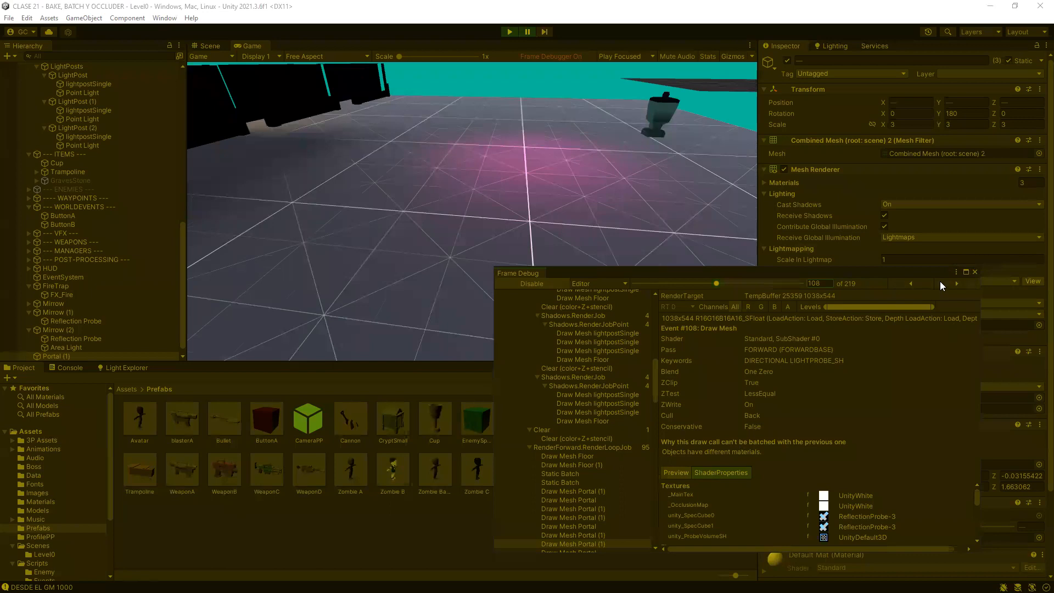
{"action": "left_click", "coordinate": [974, 272]}
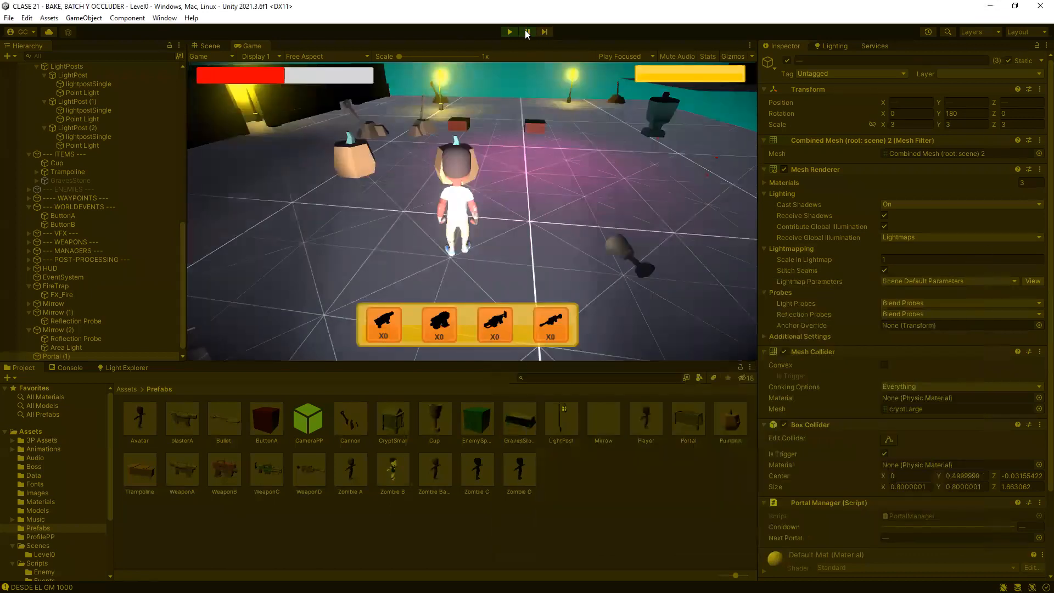
{"action": "left_click", "coordinate": [507, 31]}
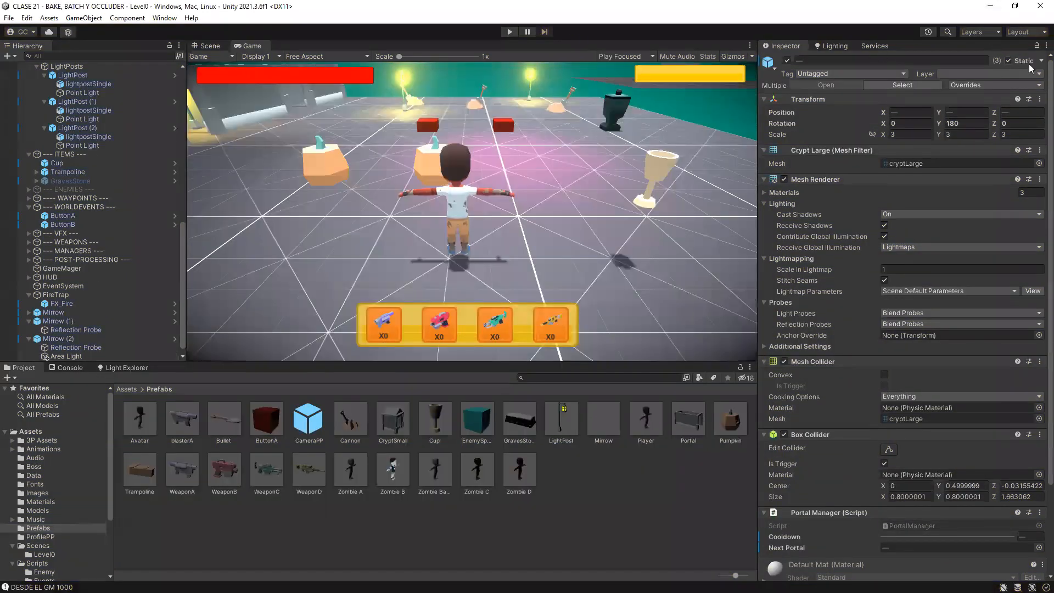
- Turn Static off and back on for the three selected portals, and examine their list of static flags
{"action": "left_click", "coordinate": [1019, 59]}
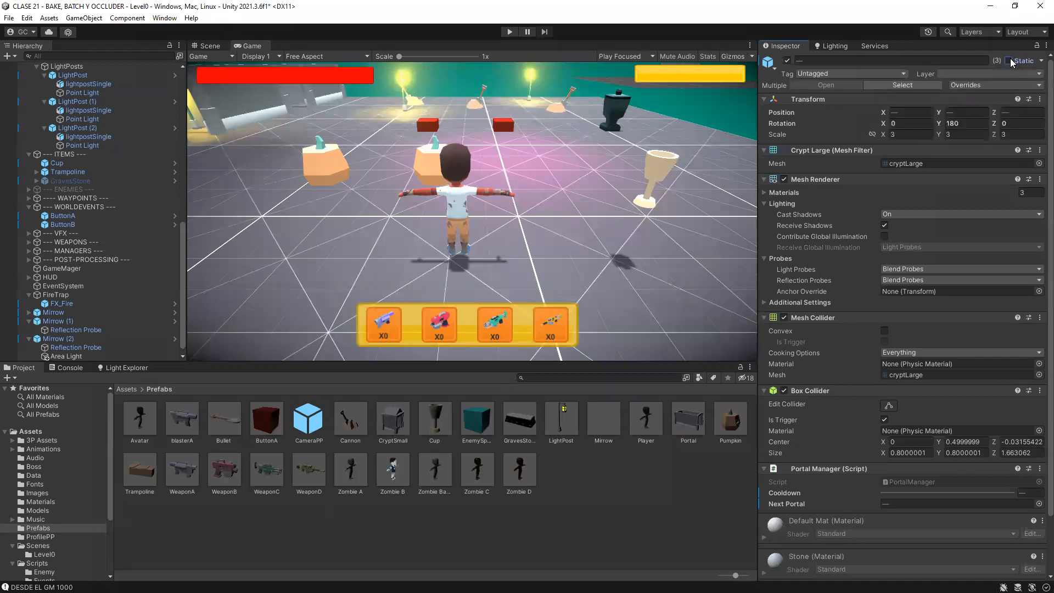
{"action": "left_click", "coordinate": [1010, 60]}
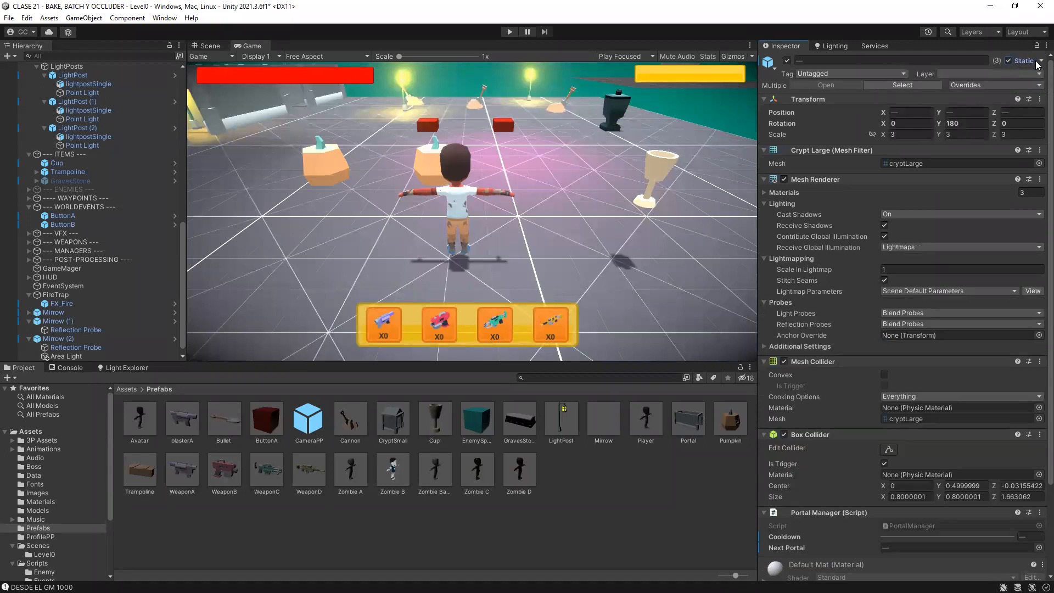
{"action": "left_click", "coordinate": [1039, 61]}
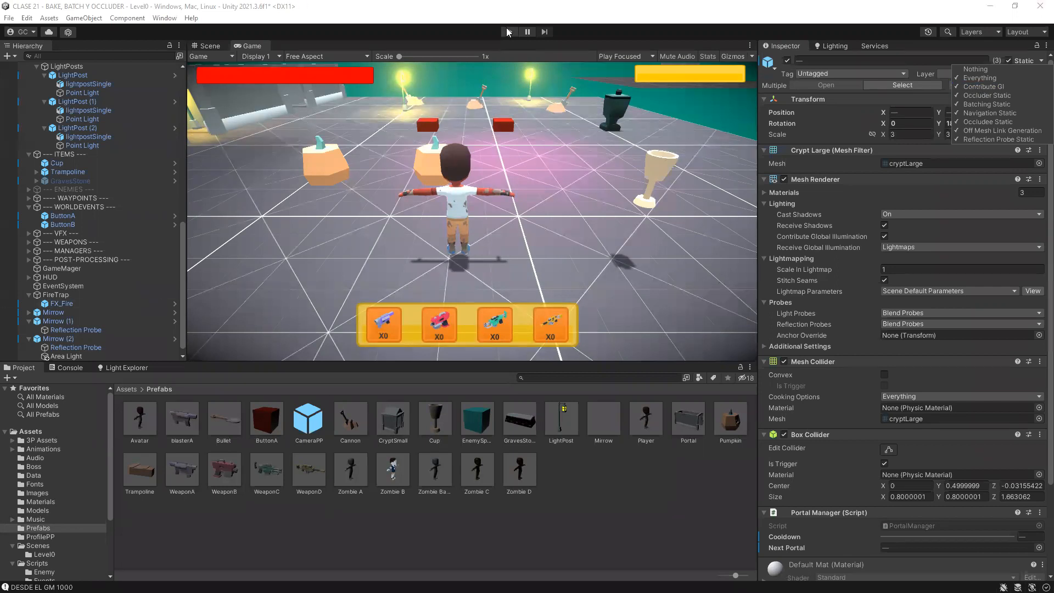
- Play-test the level by running the player across the floor past the pumpkins, cannons and light post, and exit play mode
{"action": "left_click", "coordinate": [507, 30]}
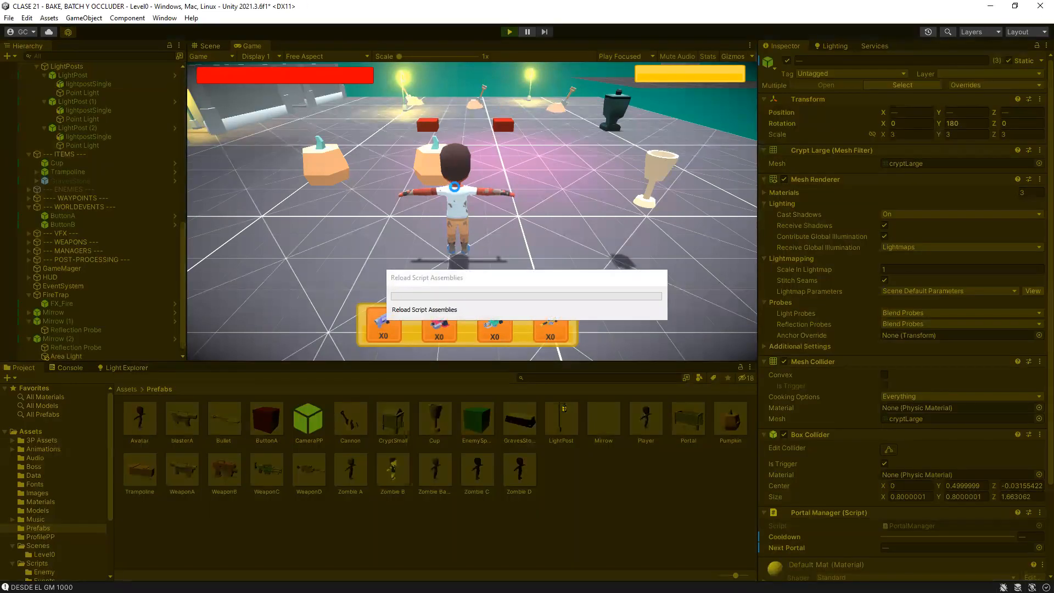
{"action": "key", "text": "w"}
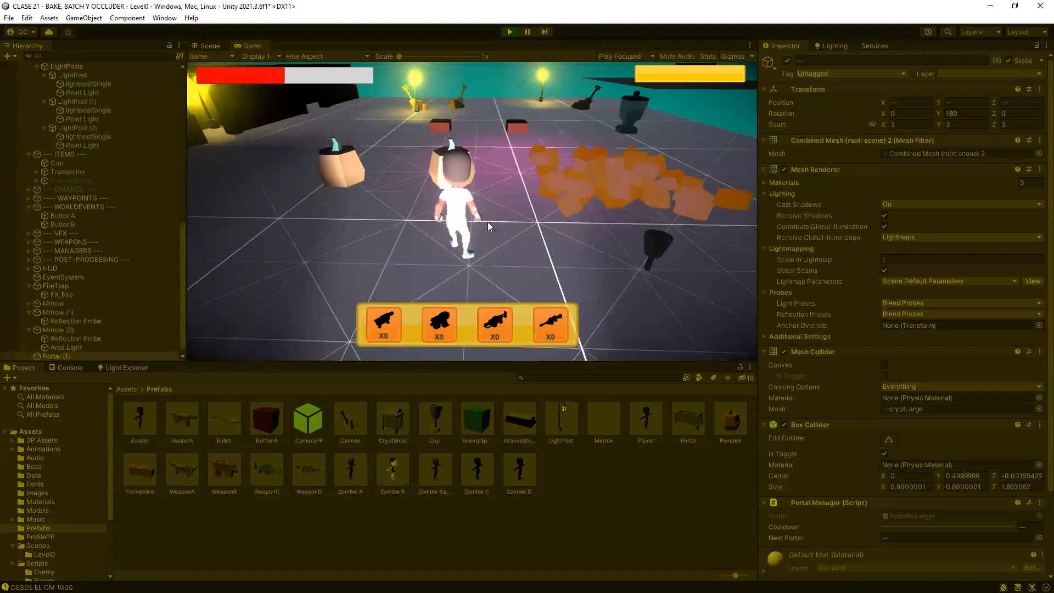
{"action": "key", "text": "a"}
{"action": "key", "text": "s"}
{"action": "key", "text": "d"}
{"action": "key", "text": "d"}
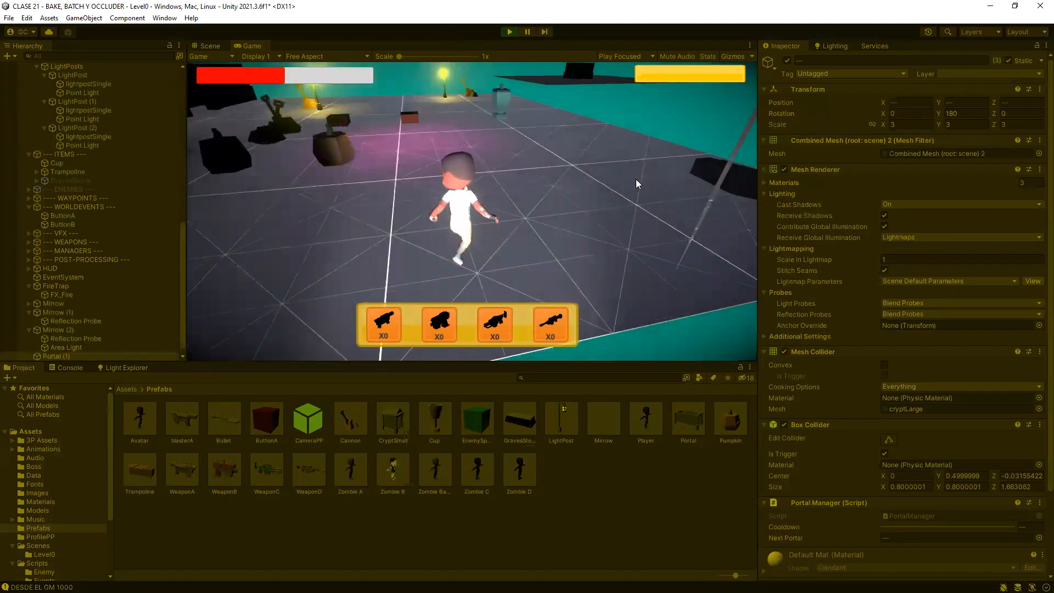
{"action": "key", "text": "w"}
{"action": "key", "text": "w"}
{"action": "key", "text": "a"}
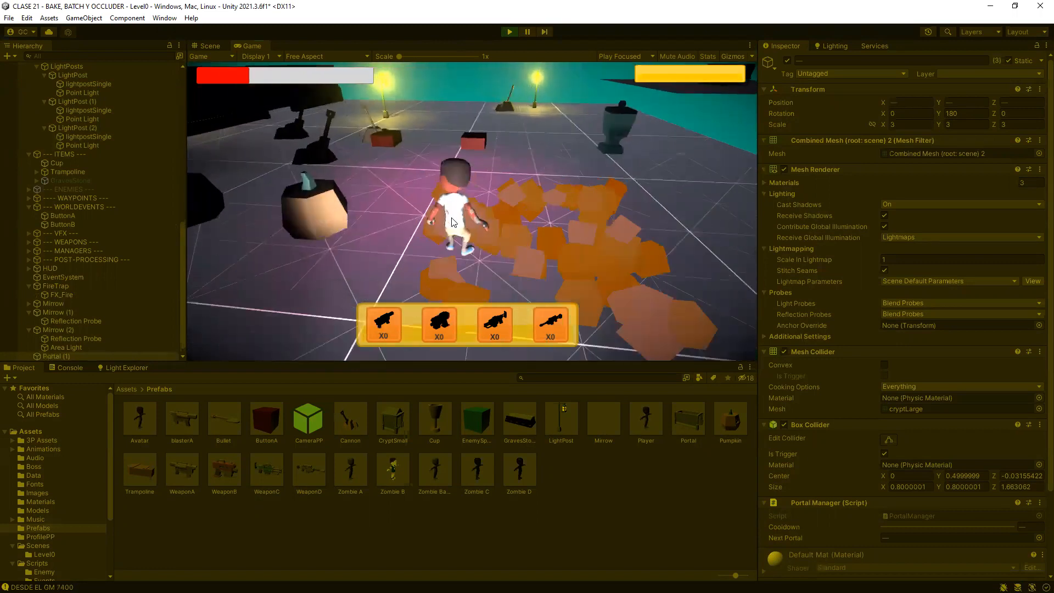
{"action": "key", "text": "w"}
{"action": "key", "text": "a"}
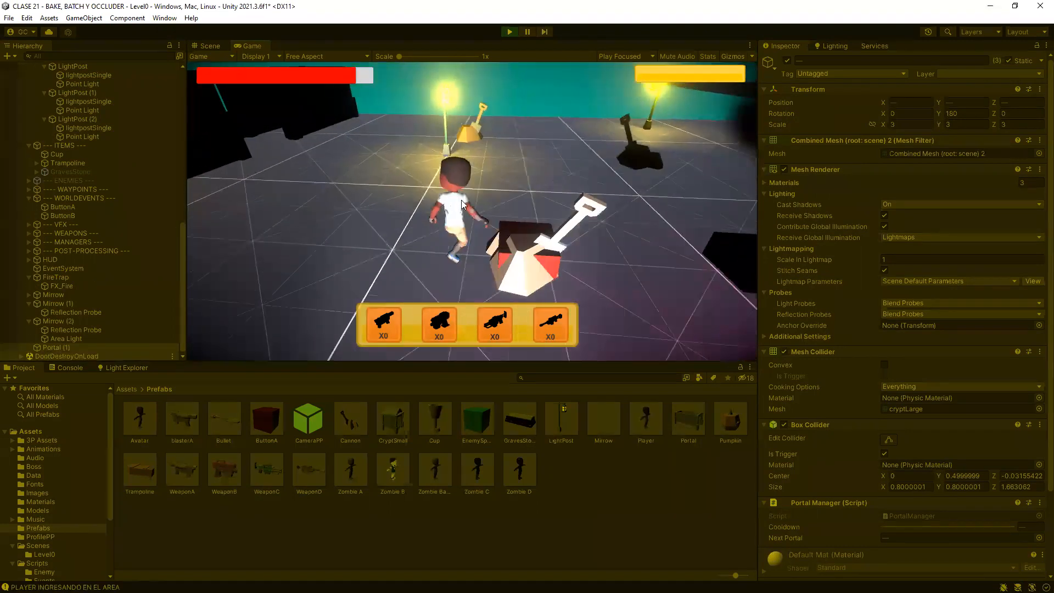
{"action": "key", "text": "w"}
{"action": "key", "text": "w"}
{"action": "key", "text": "a"}
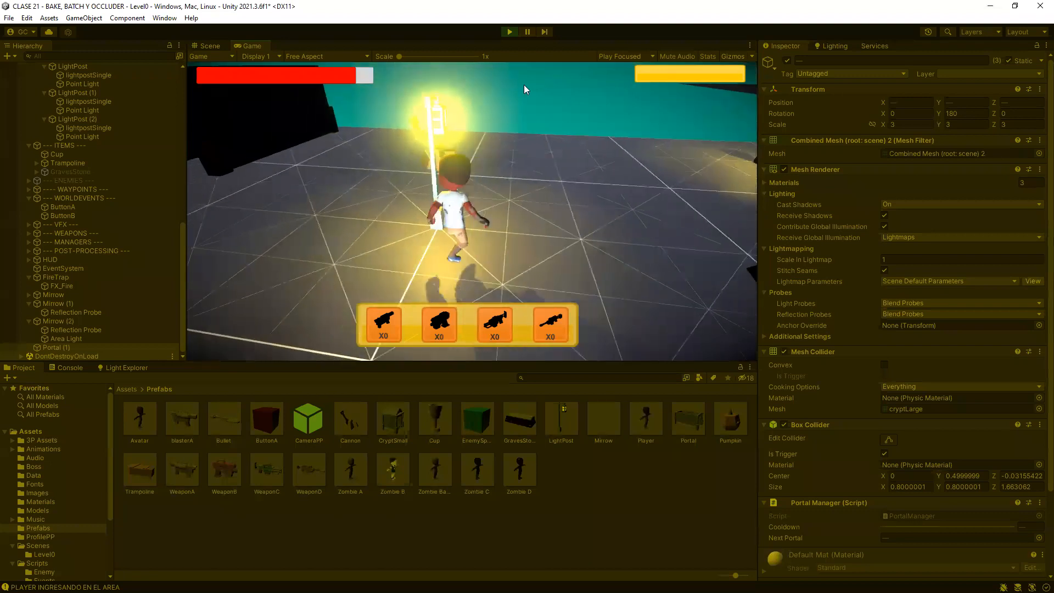
{"action": "left_click", "coordinate": [511, 33]}
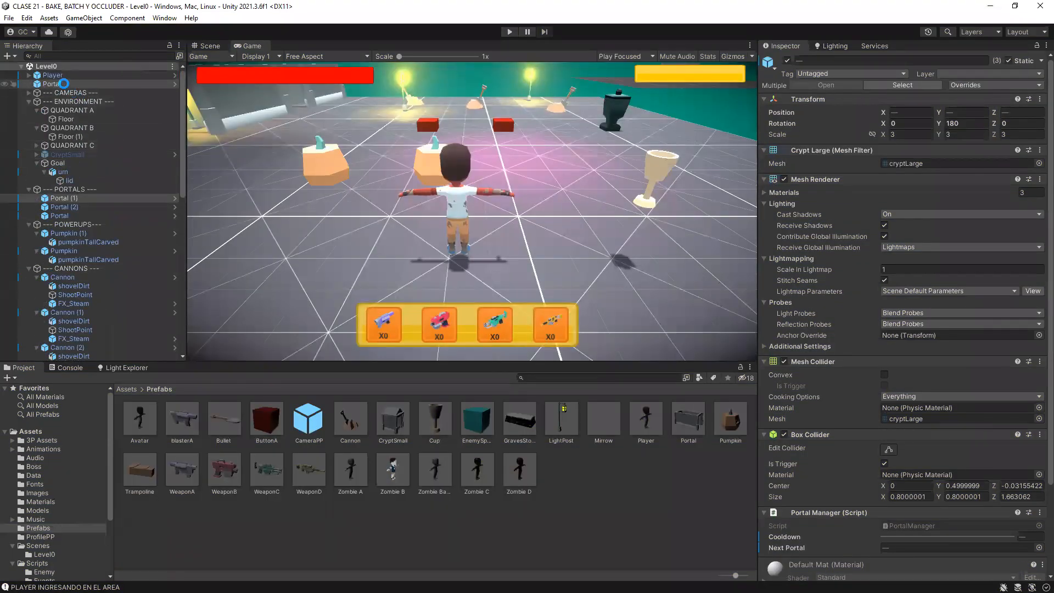
{"action": "scroll", "coordinate": [57, 212], "scroll_direction": "down", "scroll_amount": 11}
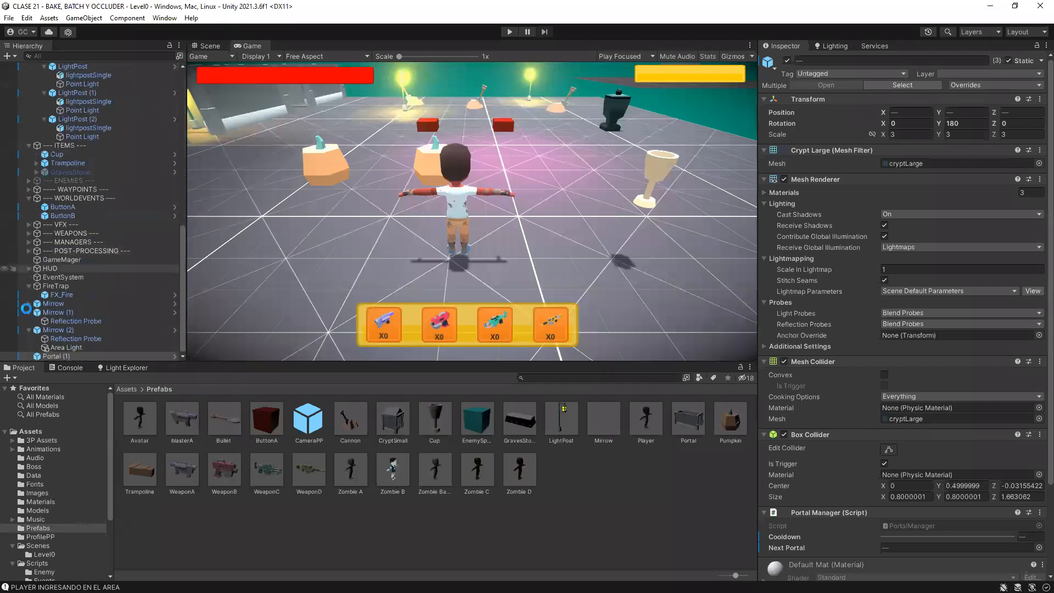
- Turn on Is Day in the Day Manager script of the DayManager object under MANAGERS
{"action": "left_click", "coordinate": [62, 258]}
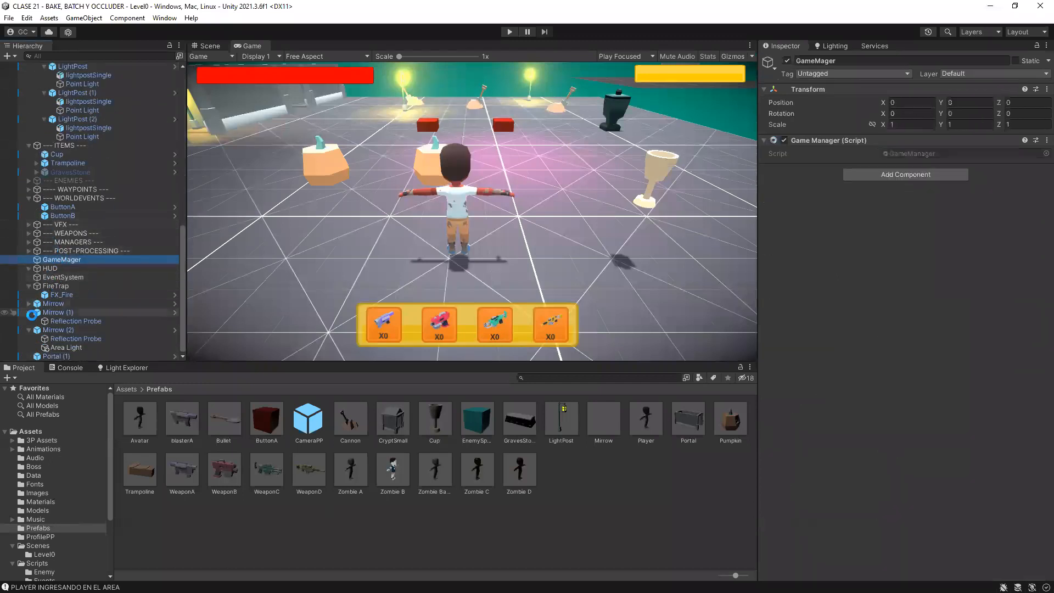
{"action": "left_click", "coordinate": [29, 242]}
{"action": "left_click", "coordinate": [69, 251]}
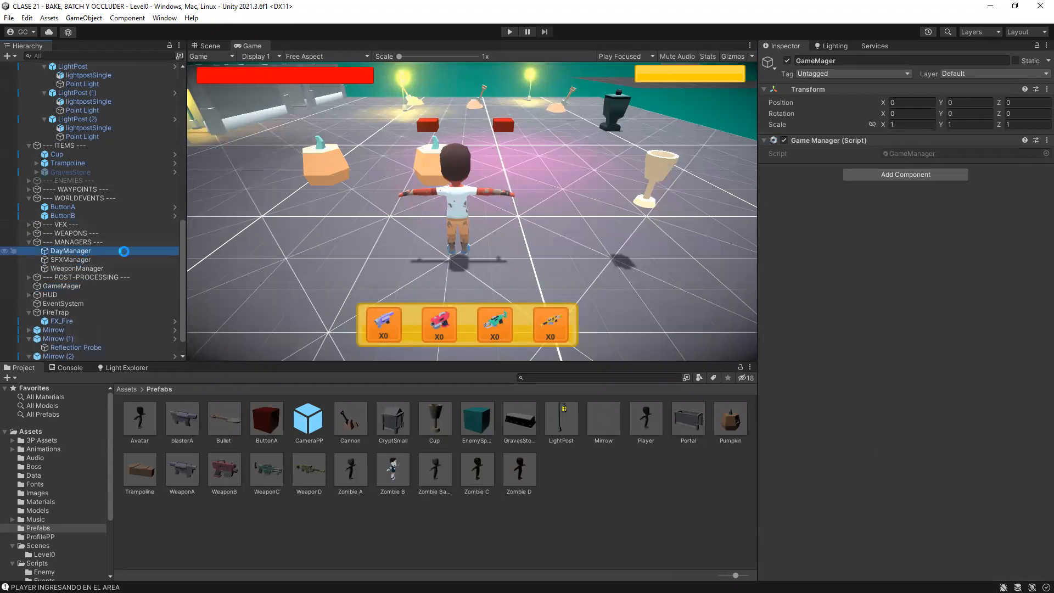
{"action": "left_click", "coordinate": [884, 219]}
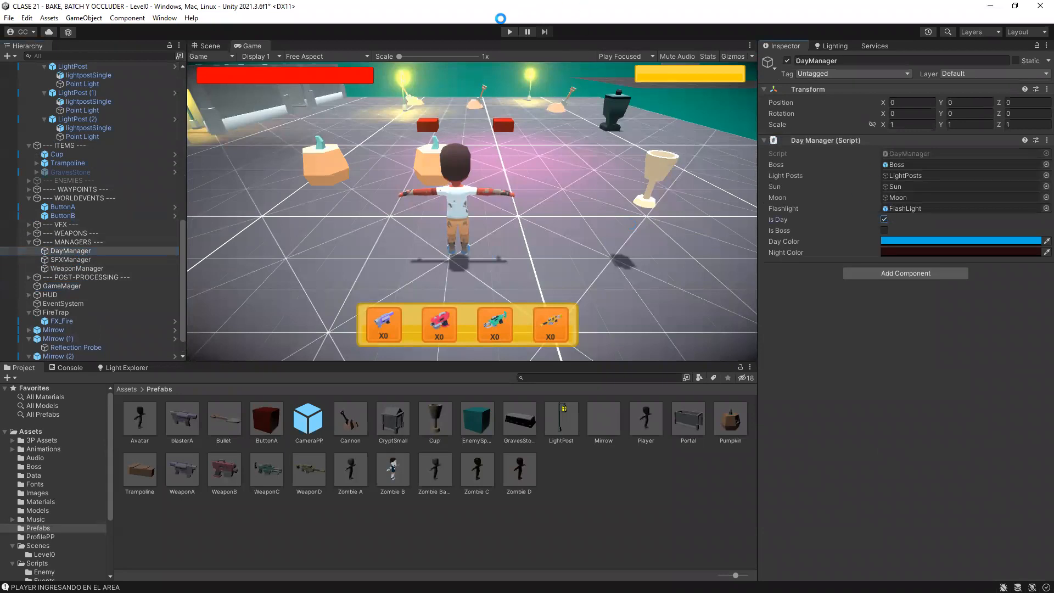
- Play-test the level in daytime by running the player past the cup and the pumpkins
{"action": "left_click", "coordinate": [510, 31]}
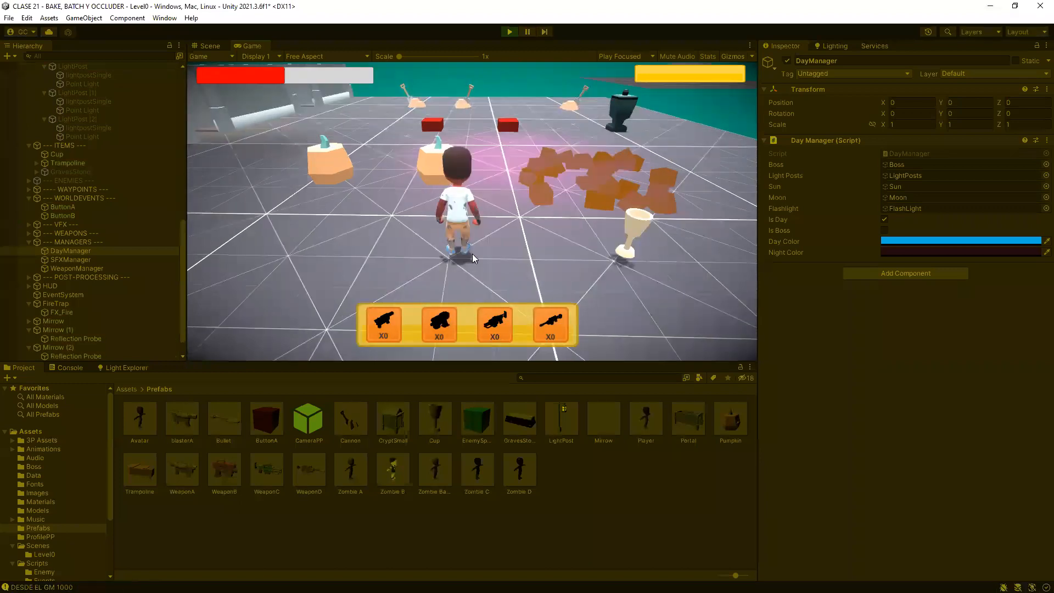
{"action": "key", "text": "d"}
{"action": "key", "text": "a"}
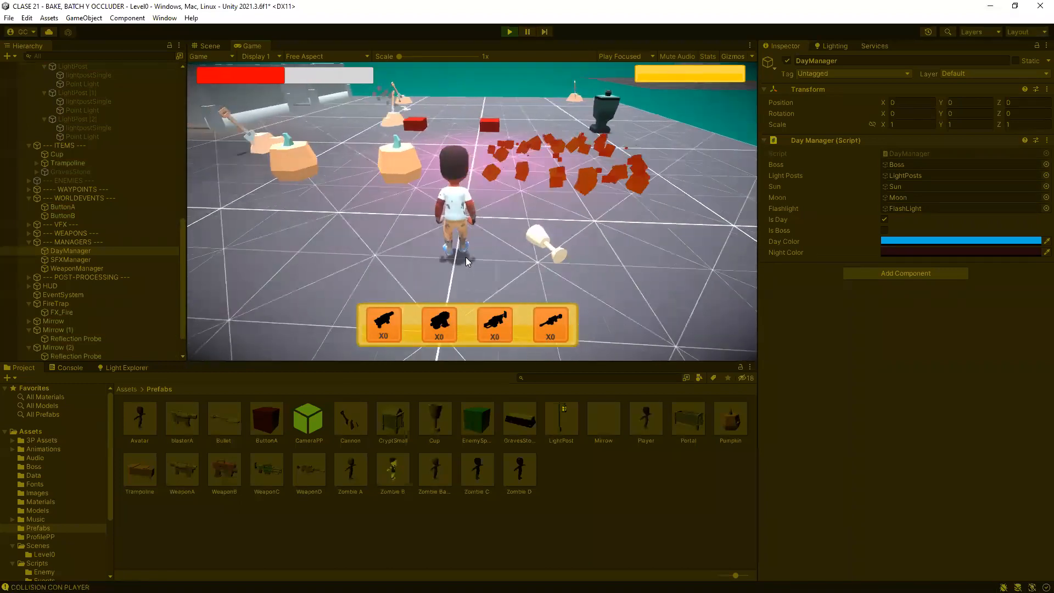
{"action": "key", "text": "d"}
{"action": "key", "text": "w"}
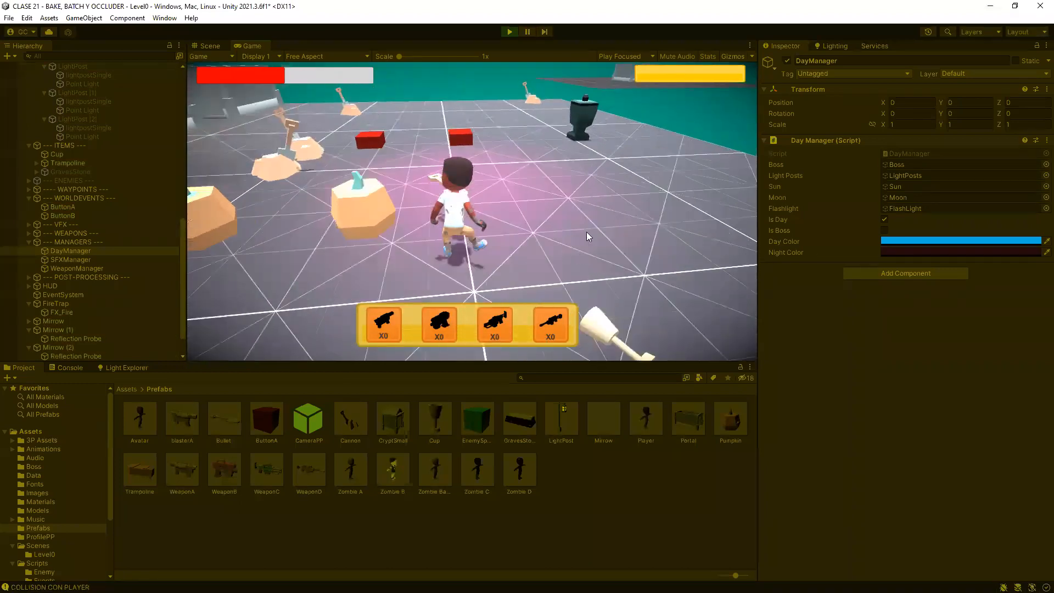
{"action": "key", "text": "w"}
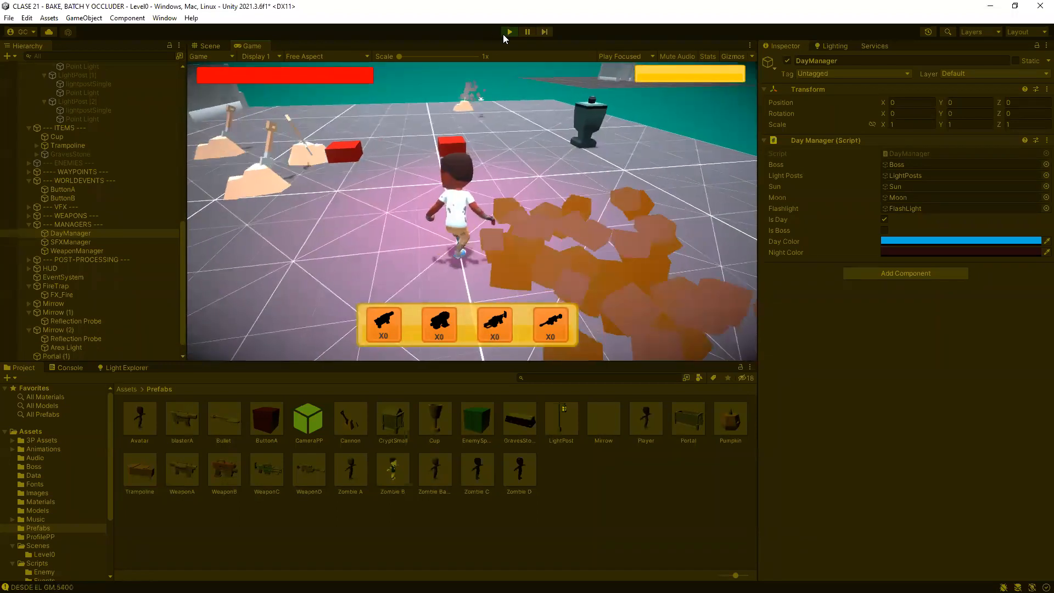
- Show the Lighting settings, run the player around the red blocks and shovels toward the portals, and exit play mode
{"action": "left_click", "coordinate": [831, 46]}
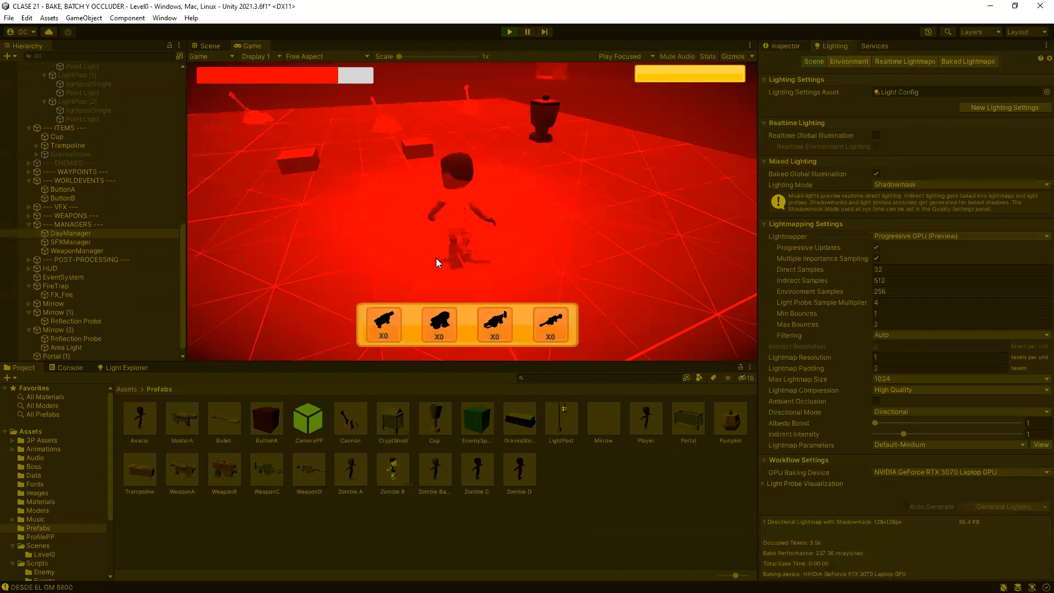
{"action": "key", "text": "a"}
{"action": "key", "text": "w"}
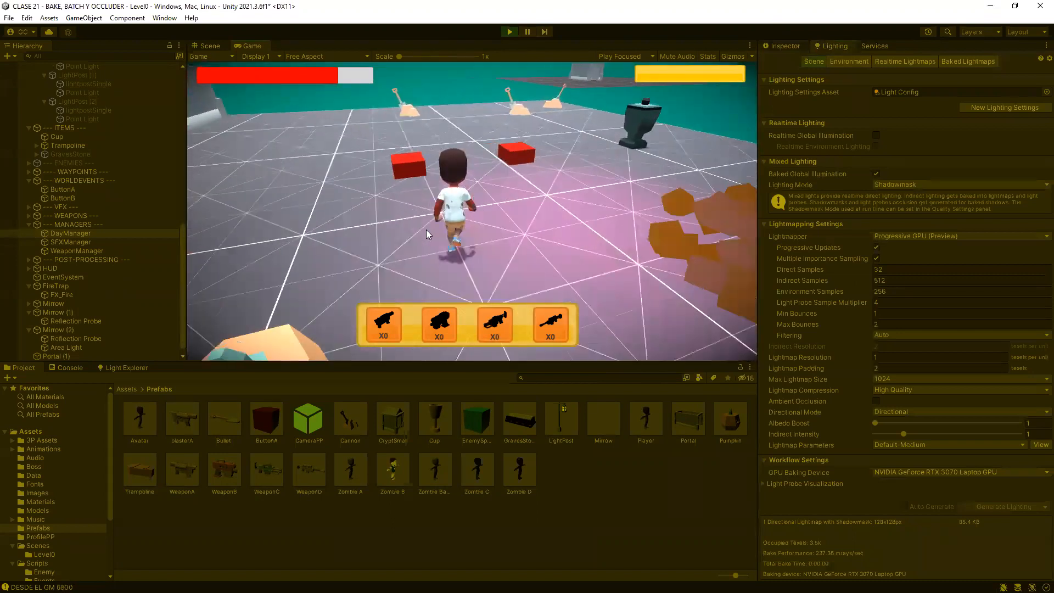
{"action": "key", "text": "s"}
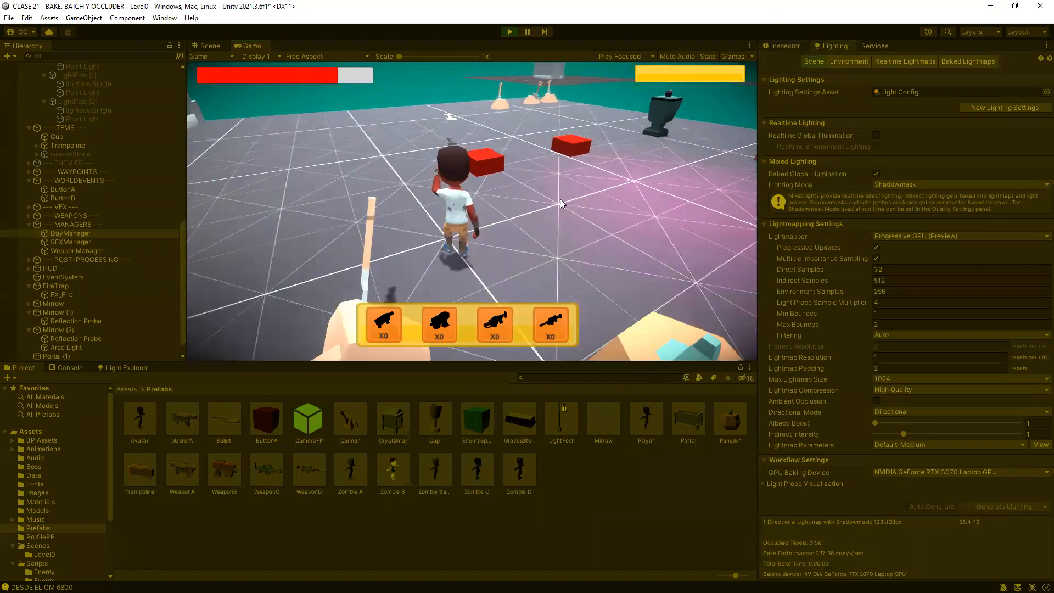
{"action": "key", "text": "a"}
{"action": "key", "text": "w"}
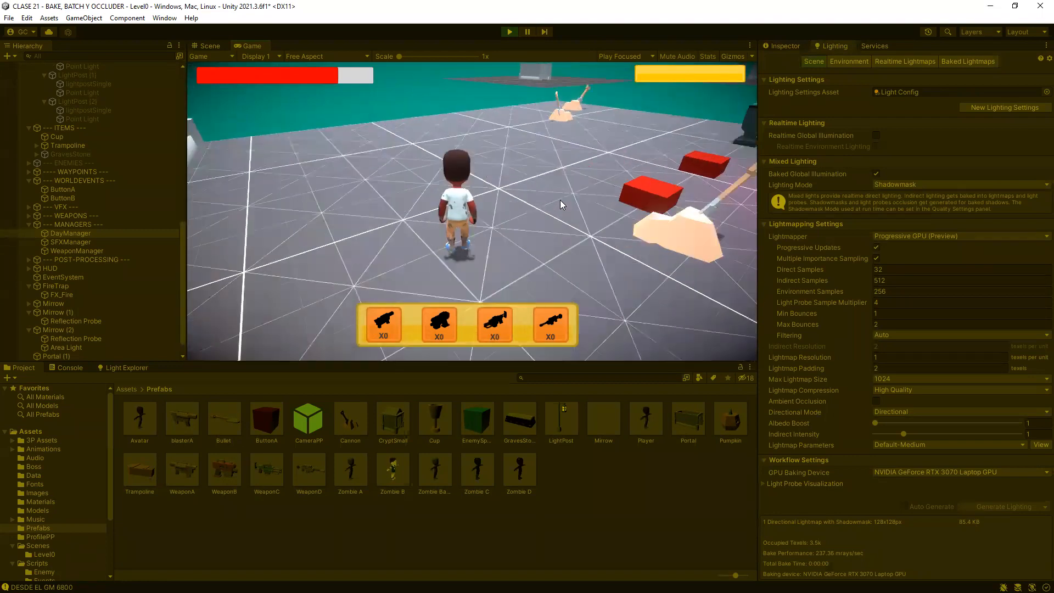
{"action": "key", "text": "w"}
{"action": "key", "text": "s"}
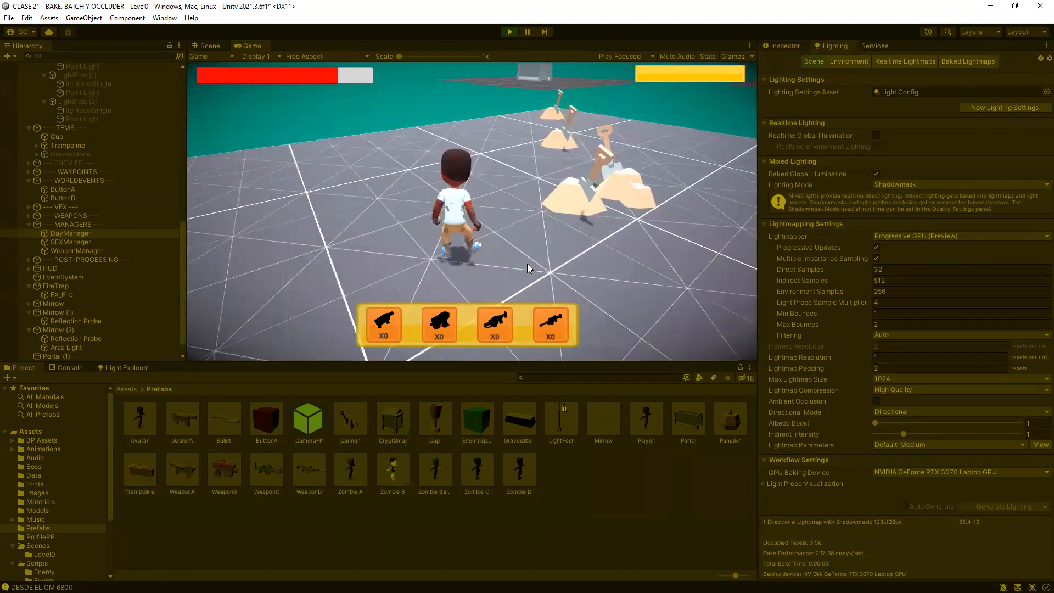
{"action": "key", "text": "s"}
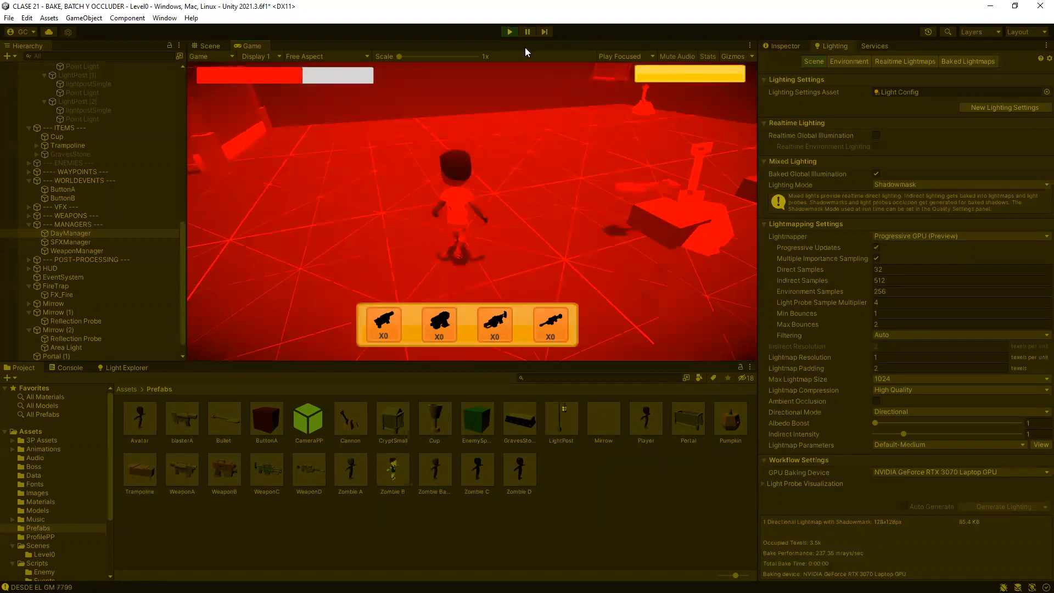
{"action": "key", "text": "w"}
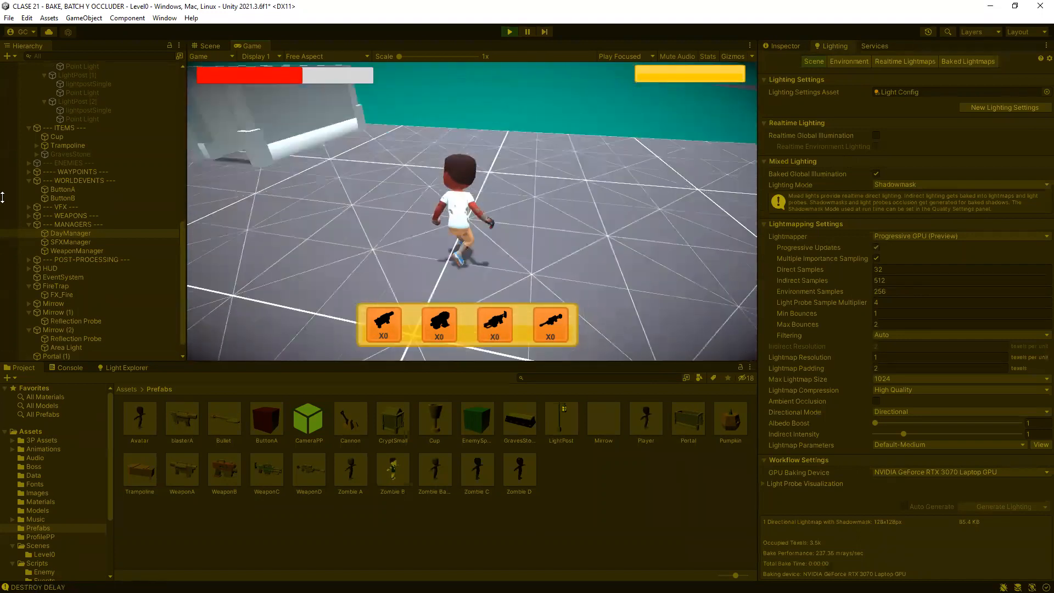
{"action": "key", "text": "s"}
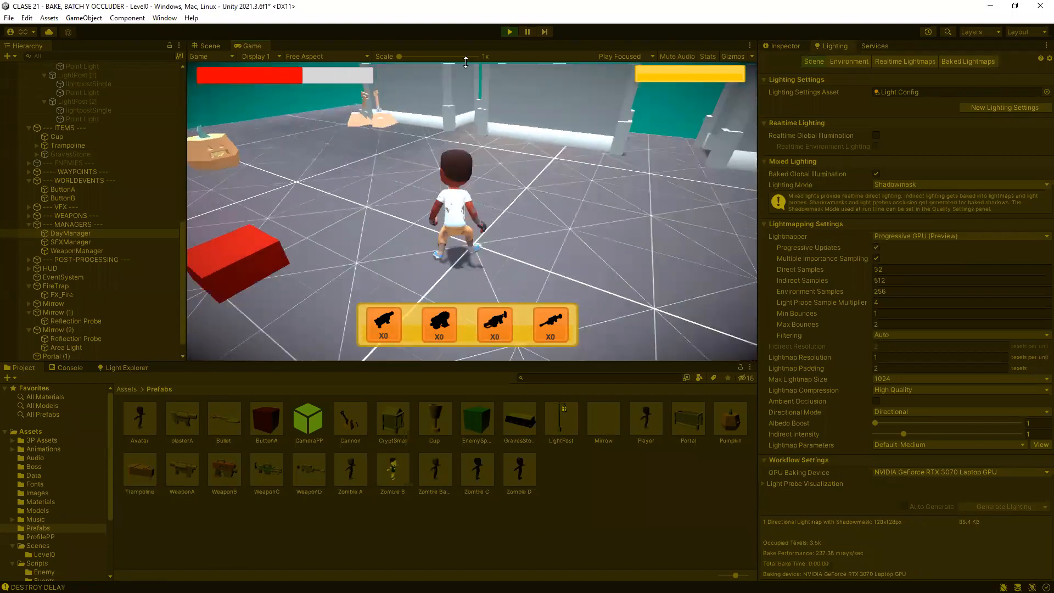
{"action": "left_click", "coordinate": [509, 31]}
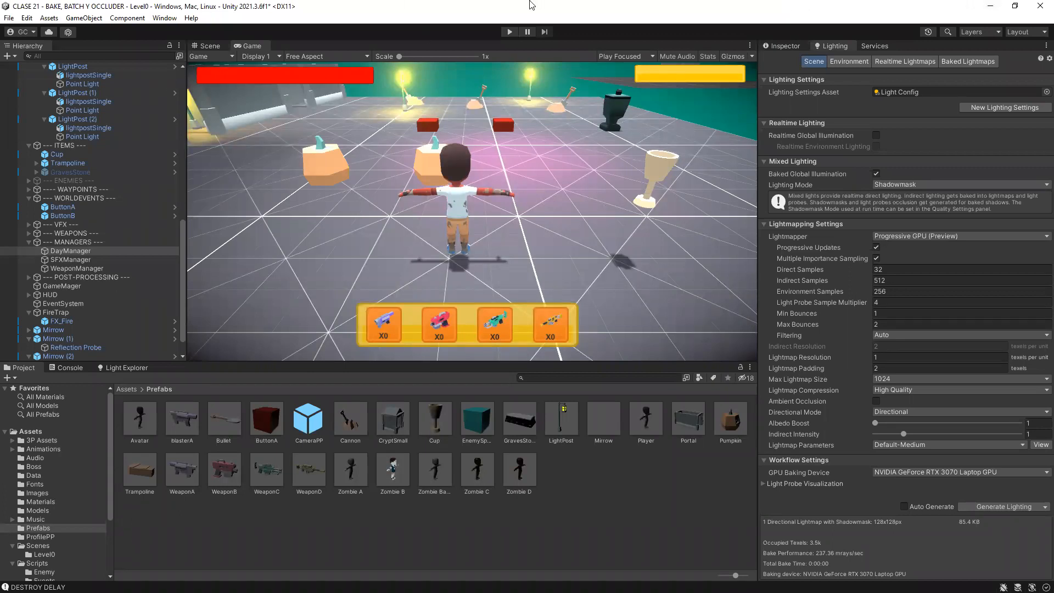
- Play-test the level again by moving the player back and forth between the portals and the pumpkins, and exit play mode
{"action": "left_click", "coordinate": [510, 33]}
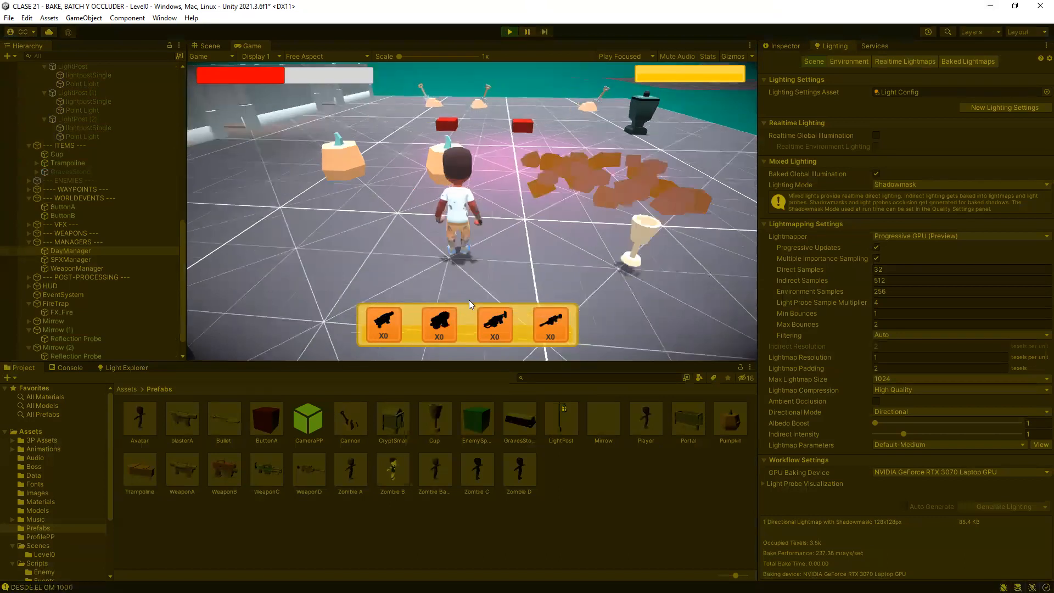
{"action": "key", "text": "d"}
{"action": "key", "text": "a"}
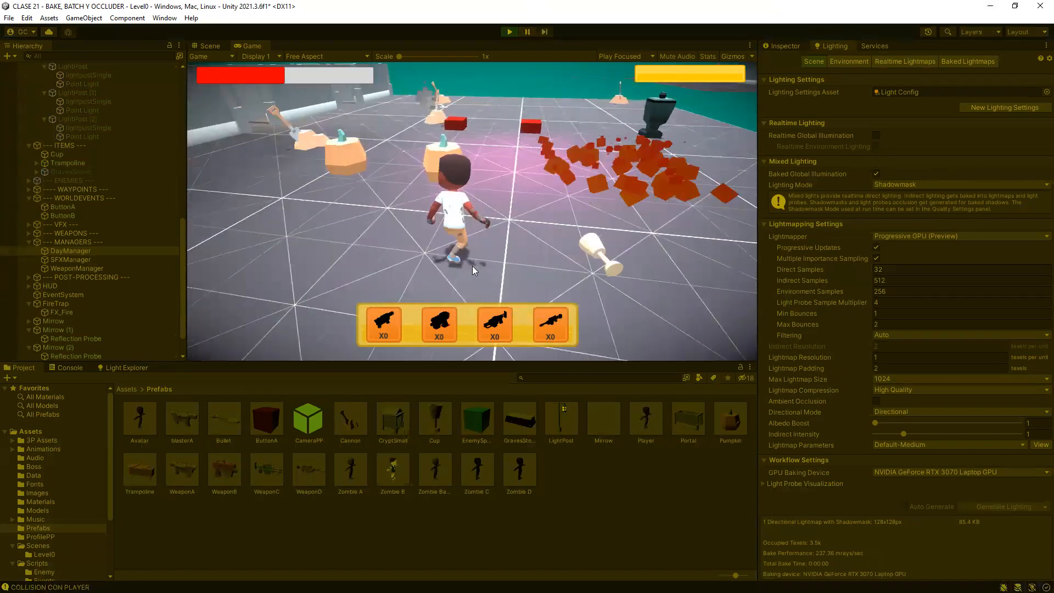
{"action": "key", "text": "d"}
{"action": "key", "text": "a"}
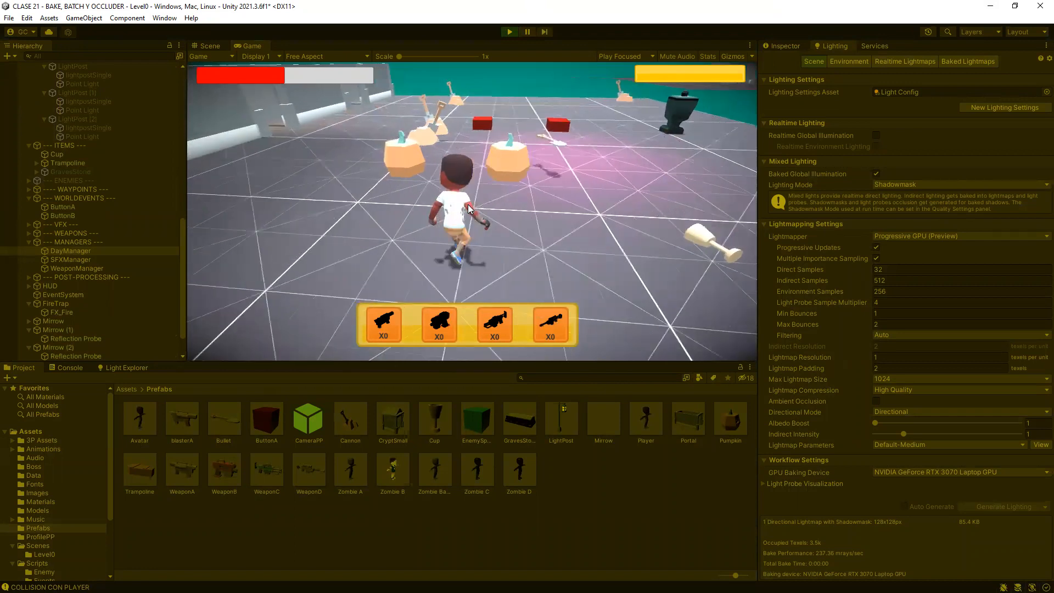
{"action": "key", "text": "w"}
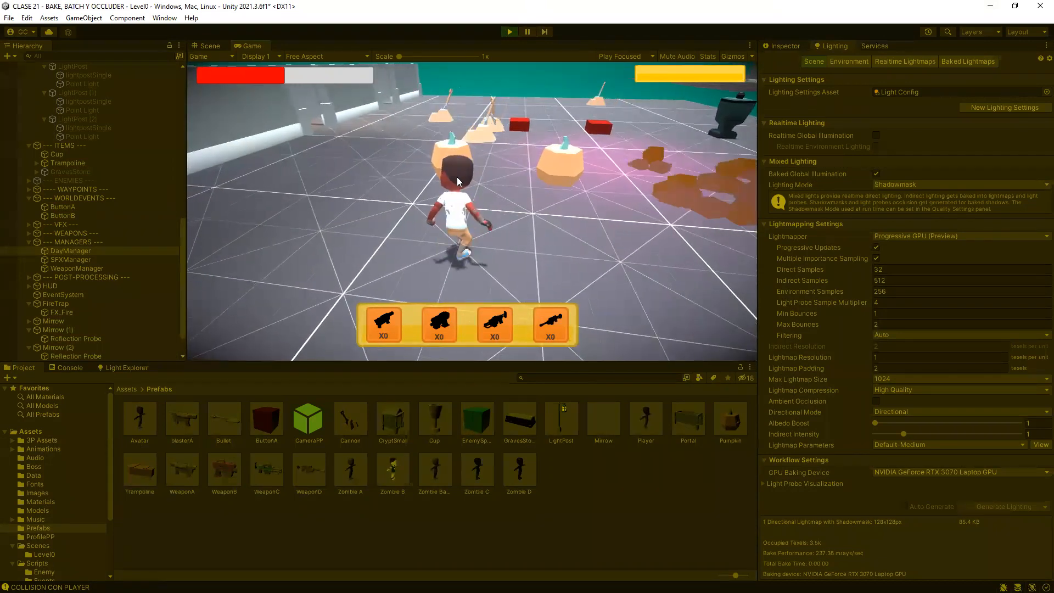
{"action": "key", "text": "a"}
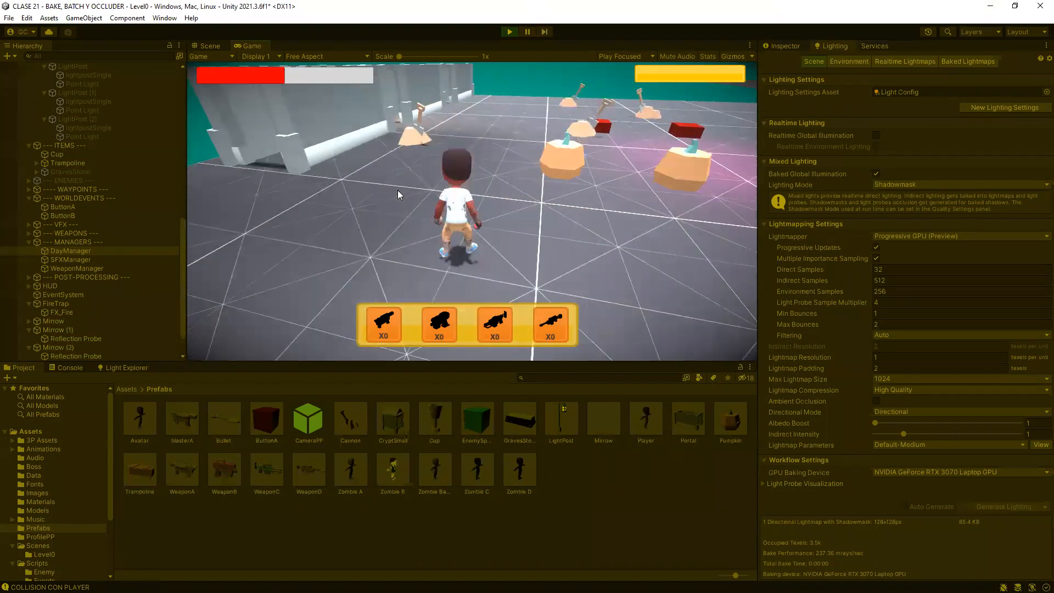
{"action": "key", "text": "d"}
{"action": "key", "text": "s"}
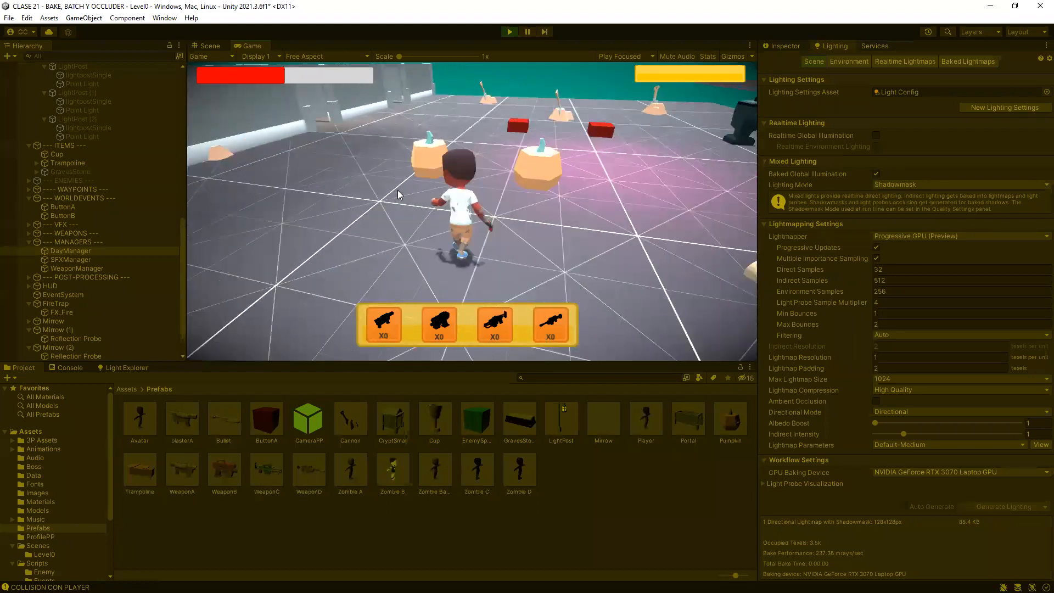
{"action": "key", "text": "a"}
{"action": "key", "text": "w"}
{"action": "key", "text": "d"}
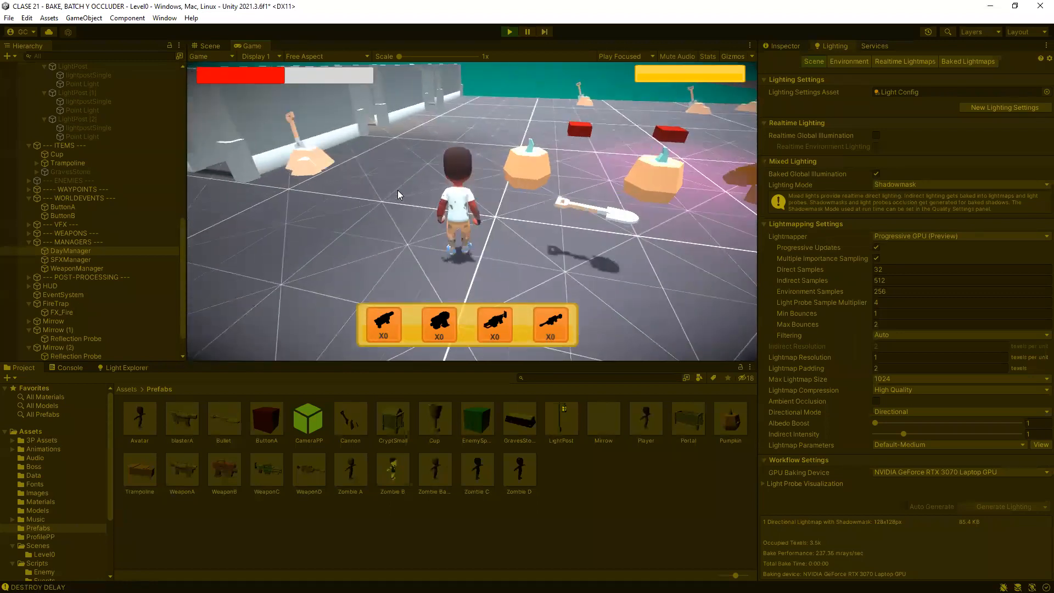
{"action": "key", "text": "s"}
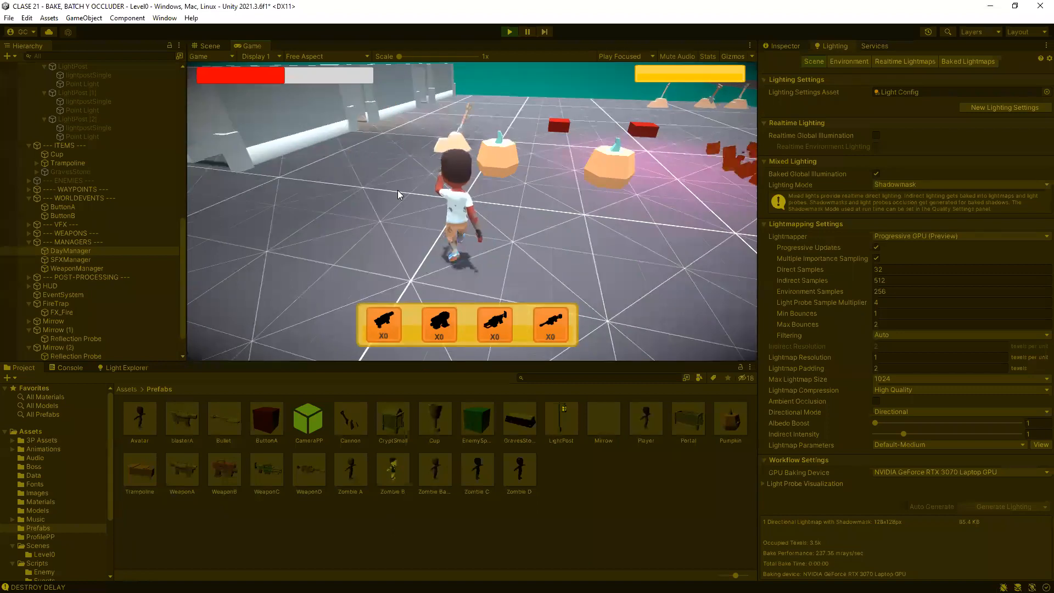
{"action": "key", "text": "a"}
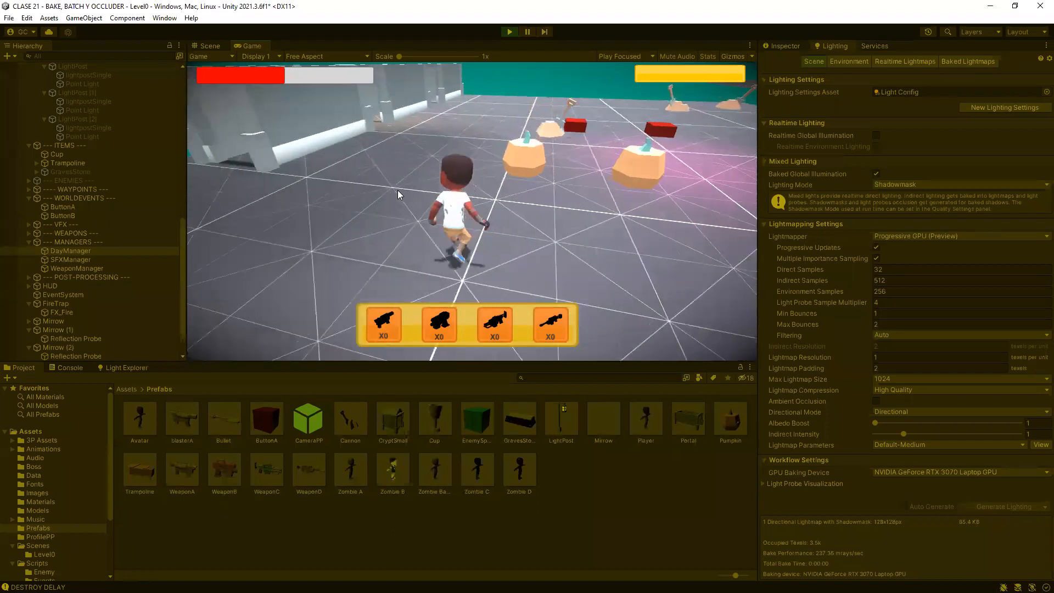
{"action": "key", "text": "w"}
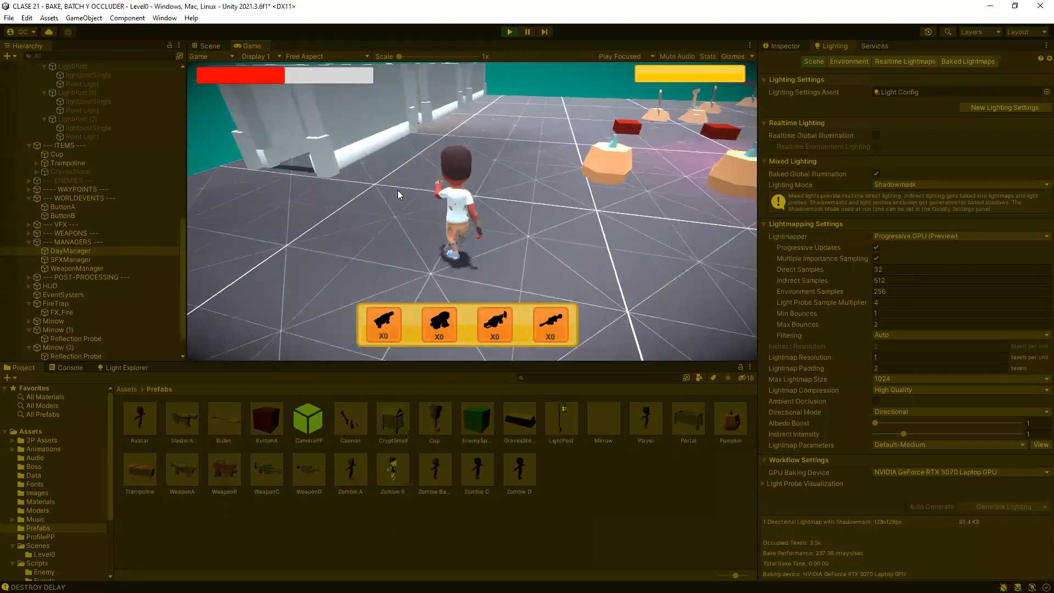
{"action": "key", "text": "d"}
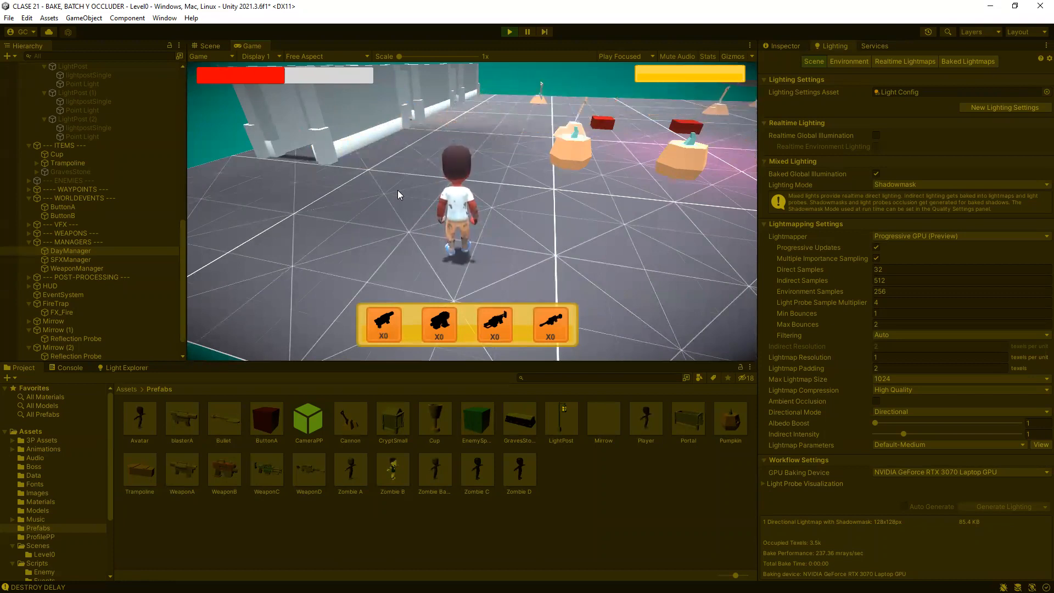
{"action": "left_click", "coordinate": [397, 190]}
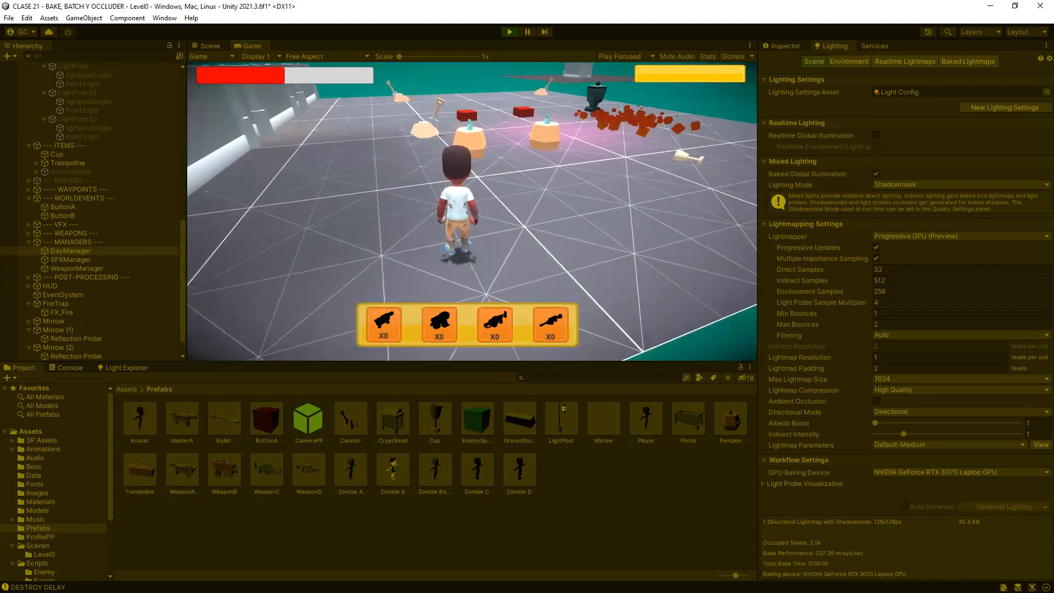
{"action": "left_click", "coordinate": [508, 33]}
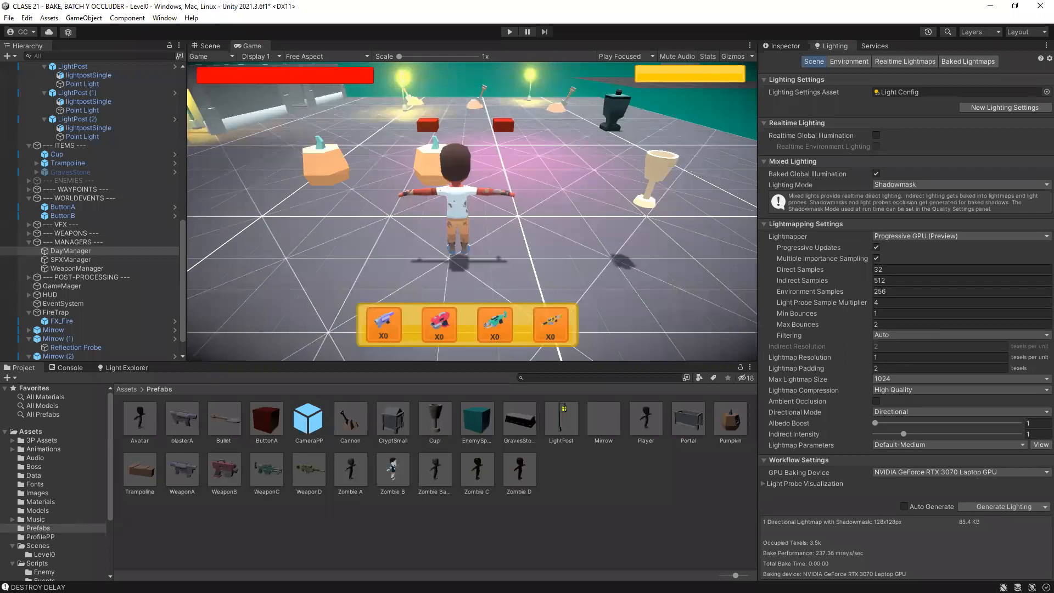
- Open the Player project settings and examine the Static Batching and Dynamic Batching options in Other Settings, collapsing and re-expanding that section
{"action": "left_click", "coordinate": [32, 18]}
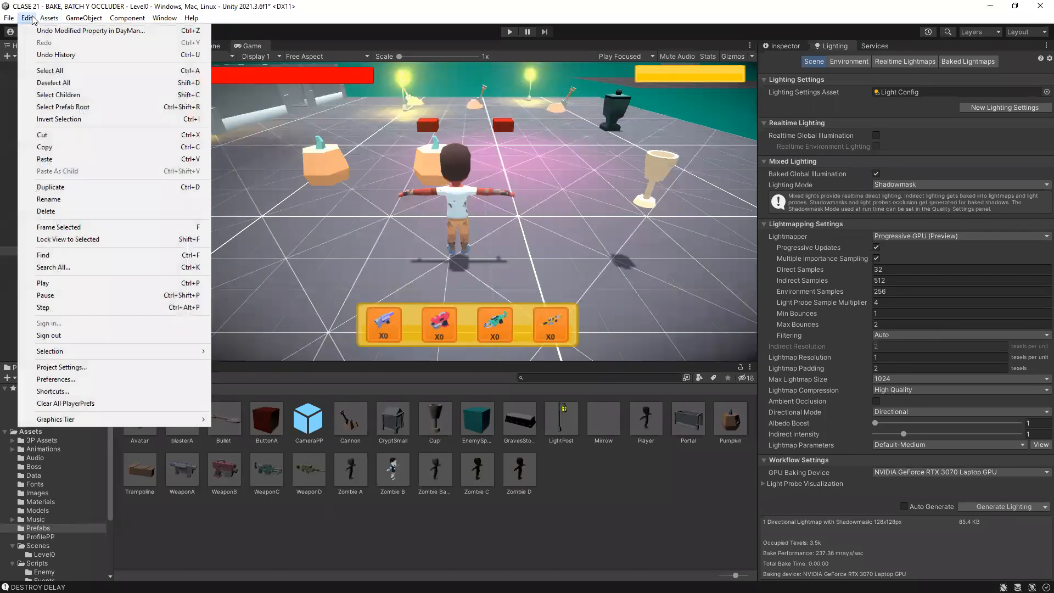
{"action": "left_click", "coordinate": [64, 371]}
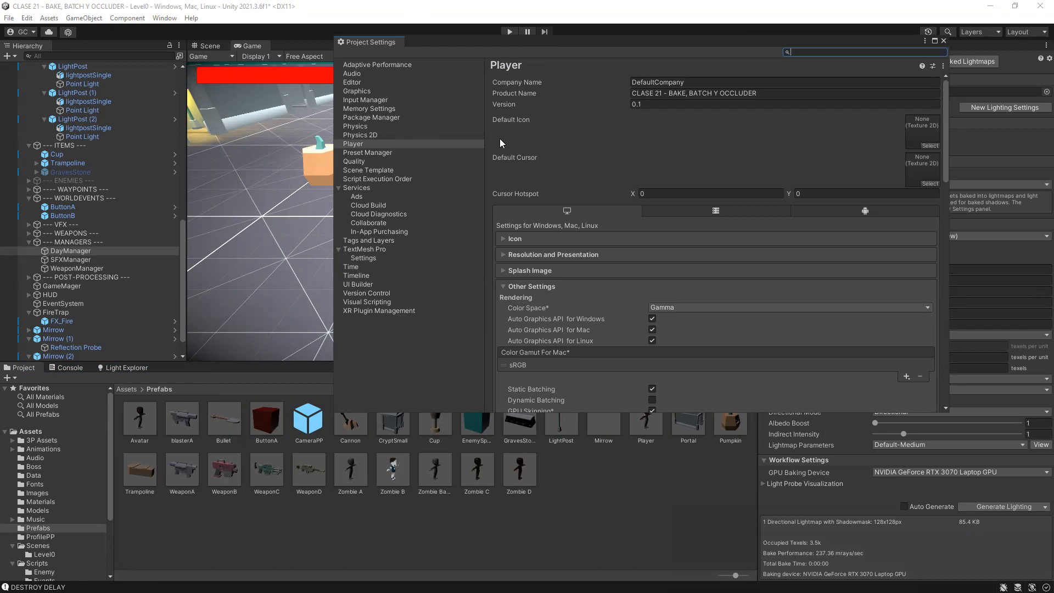
{"action": "scroll", "coordinate": [541, 192], "scroll_direction": "down", "scroll_amount": 3}
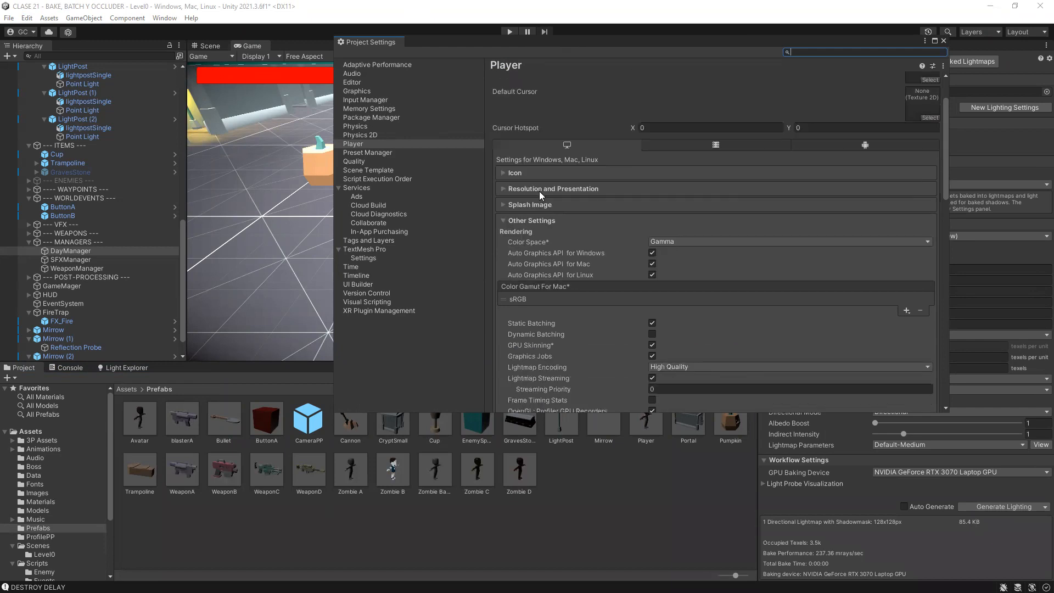
{"action": "scroll", "coordinate": [539, 191], "scroll_direction": "down", "scroll_amount": 2}
{"action": "scroll", "coordinate": [548, 174], "scroll_direction": "up", "scroll_amount": 2}
{"action": "scroll", "coordinate": [540, 192], "scroll_direction": "up", "scroll_amount": 1}
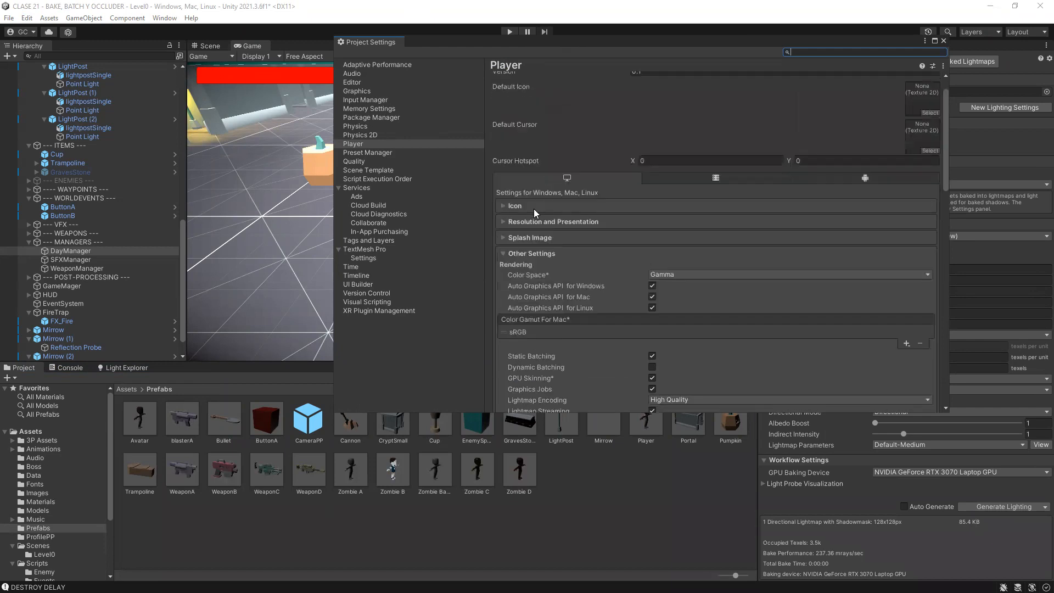
{"action": "left_click", "coordinate": [505, 251]}
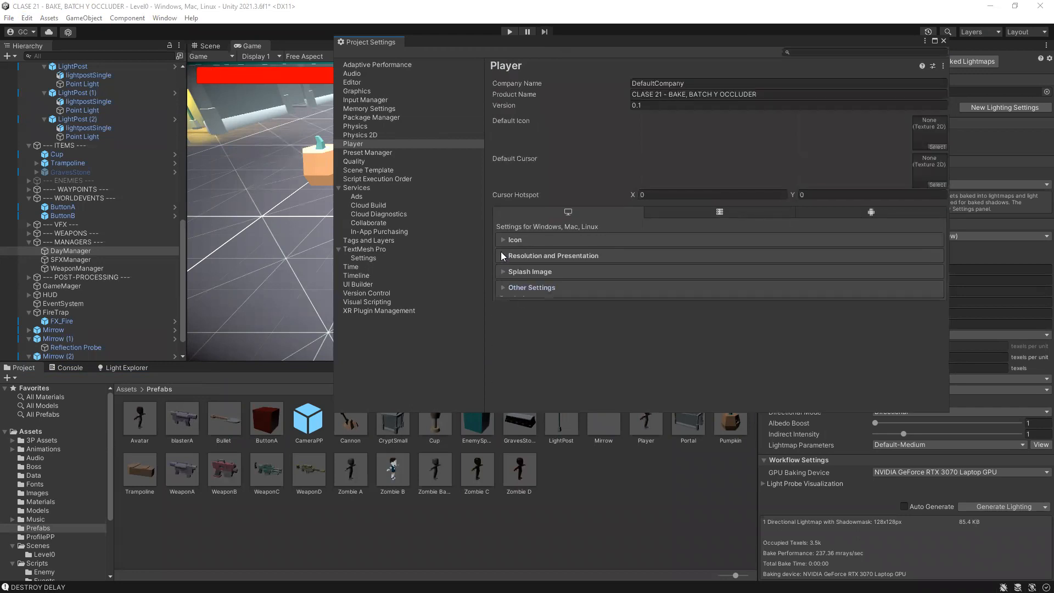
{"action": "left_click", "coordinate": [502, 286]}
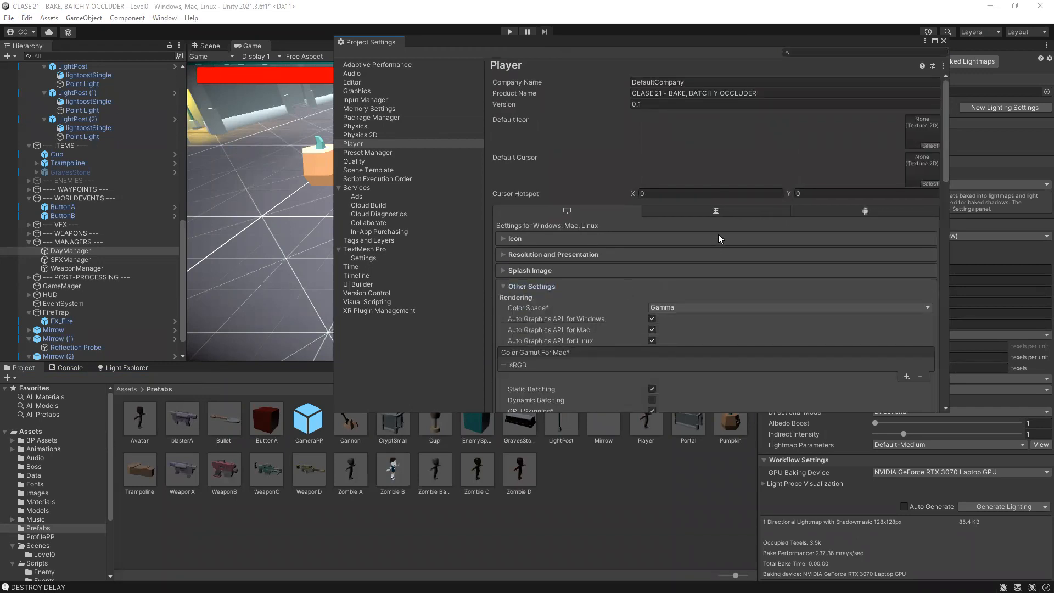
- Toggle the Dynamic Batching option in the Player settings and close the Project Settings window
{"action": "scroll", "coordinate": [686, 275], "scroll_direction": "down", "scroll_amount": 2}
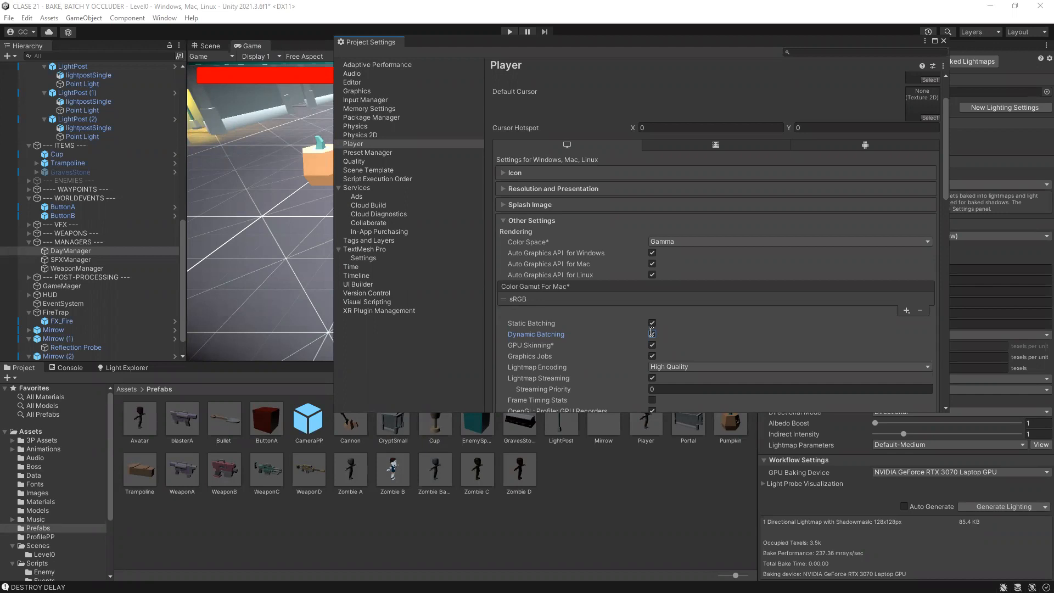
{"action": "left_click", "coordinate": [651, 333]}
{"action": "left_click", "coordinate": [944, 40]}
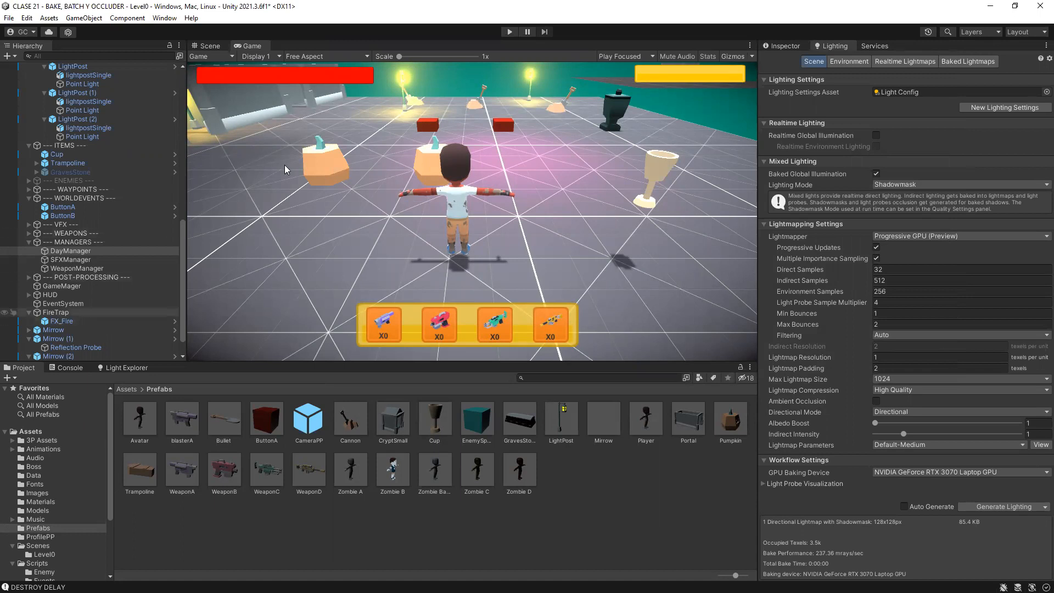
- Mark the top-level Portal object as Static and show its list of static flags, including Occluder Static and Occludee Static
{"action": "left_click", "coordinate": [782, 45]}
{"action": "scroll", "coordinate": [140, 196], "scroll_direction": "down", "scroll_amount": 1}
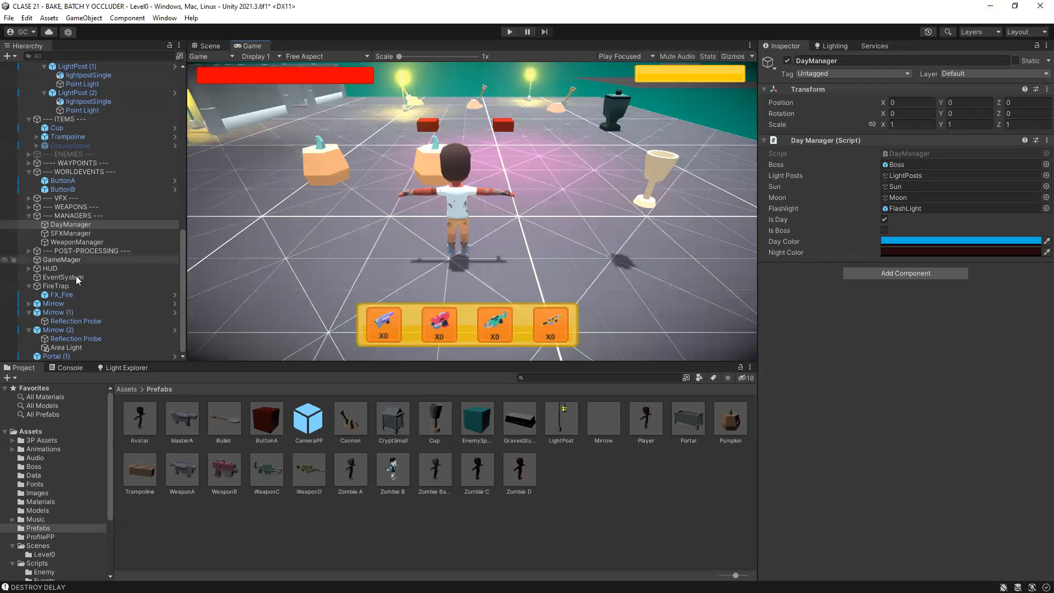
{"action": "scroll", "coordinate": [83, 241], "scroll_direction": "down", "scroll_amount": 10}
{"action": "scroll", "coordinate": [85, 200], "scroll_direction": "up", "scroll_amount": 5}
{"action": "left_click", "coordinate": [60, 84]}
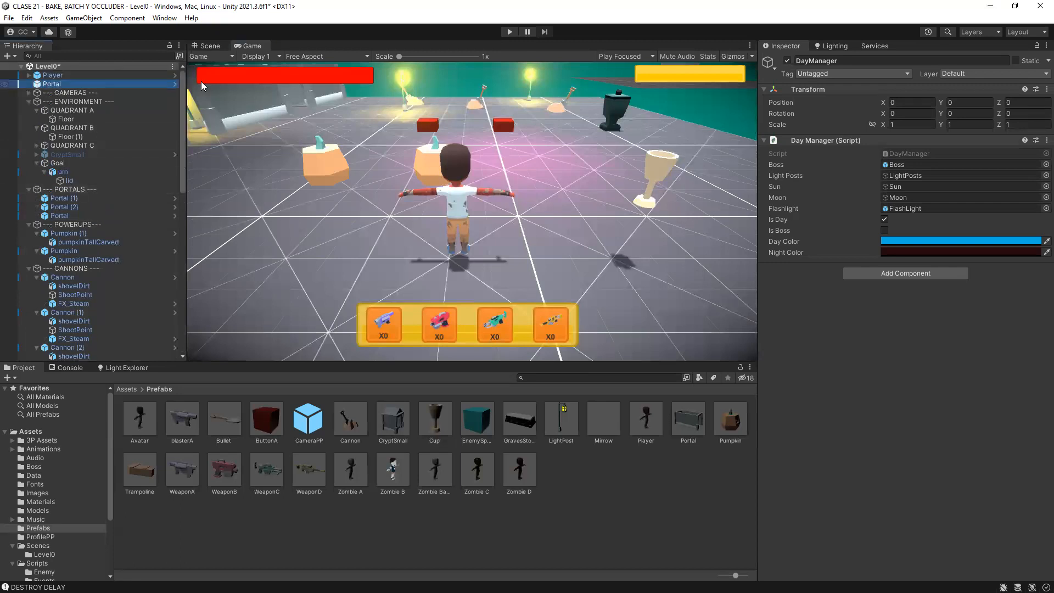
{"action": "left_click", "coordinate": [1024, 65]}
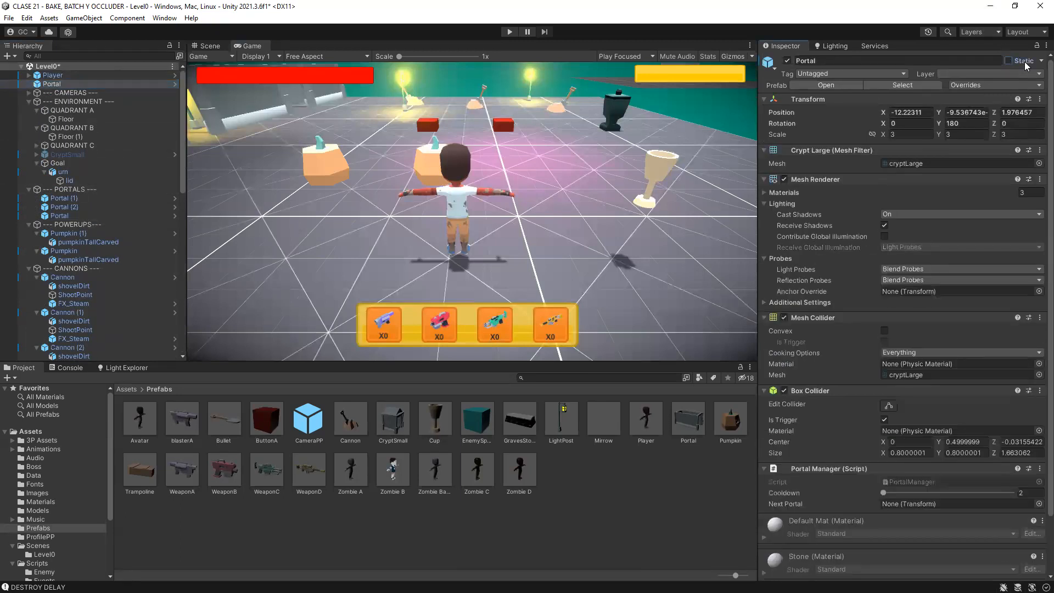
{"action": "left_click", "coordinate": [1024, 64]}
{"action": "left_click", "coordinate": [1040, 62]}
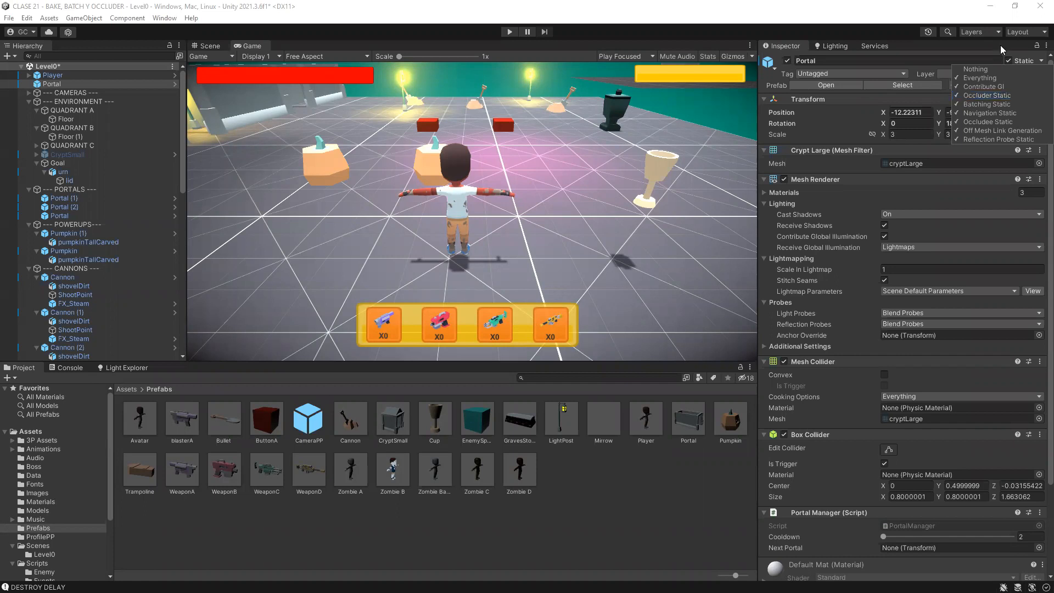
- Open the Occlusion Culling window and bake the scene's occlusion data with Smallest Occluder 5, Smallest Hole 0.25 and Backface Threshold 100
{"action": "left_click", "coordinate": [158, 19]}
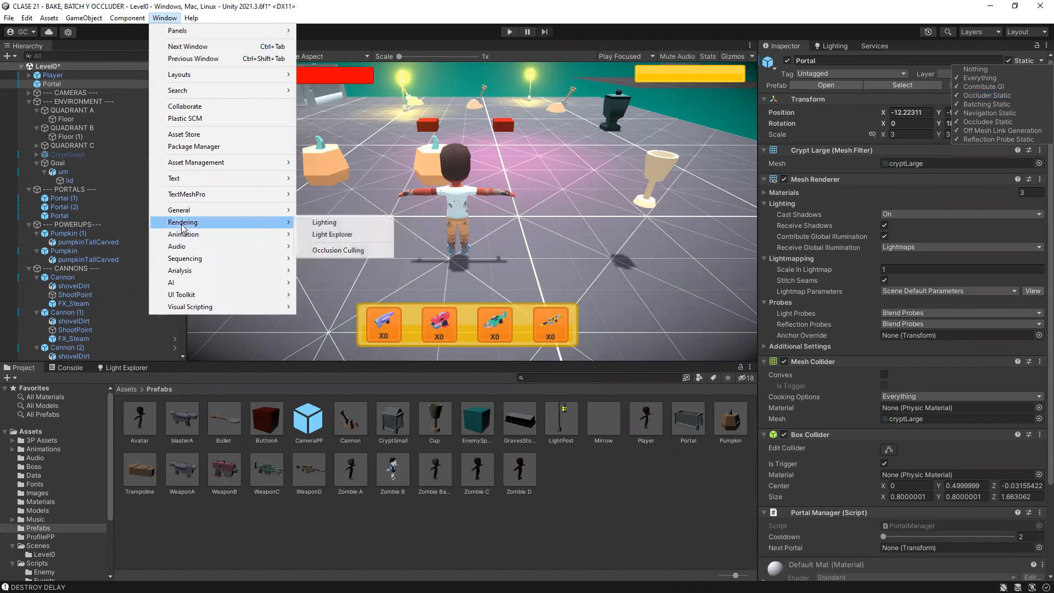
{"action": "mouse_move", "coordinate": [247, 226]}
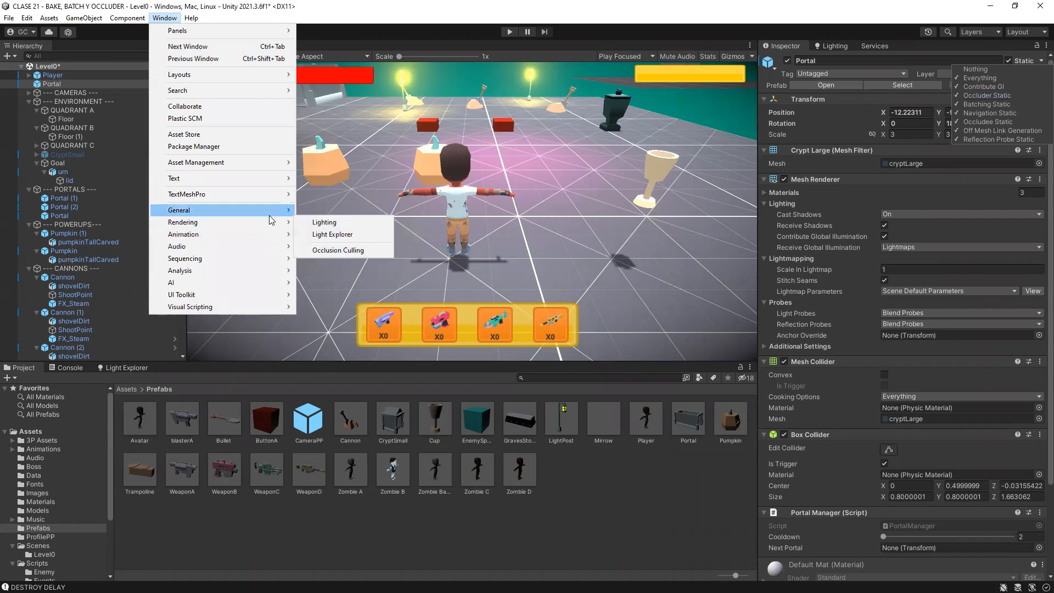
{"action": "left_click", "coordinate": [322, 252]}
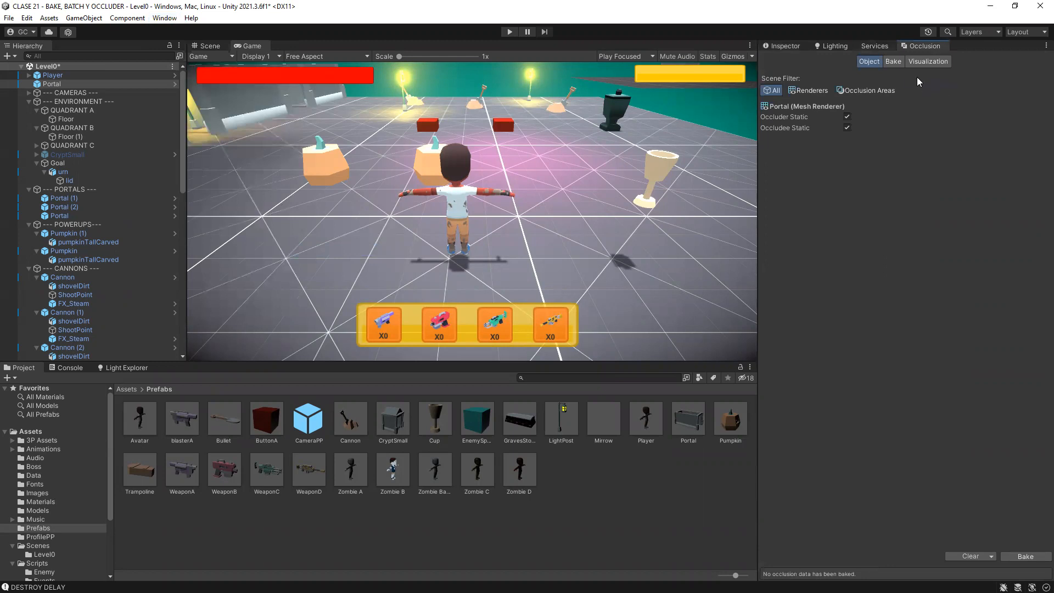
{"action": "left_click", "coordinate": [891, 62]}
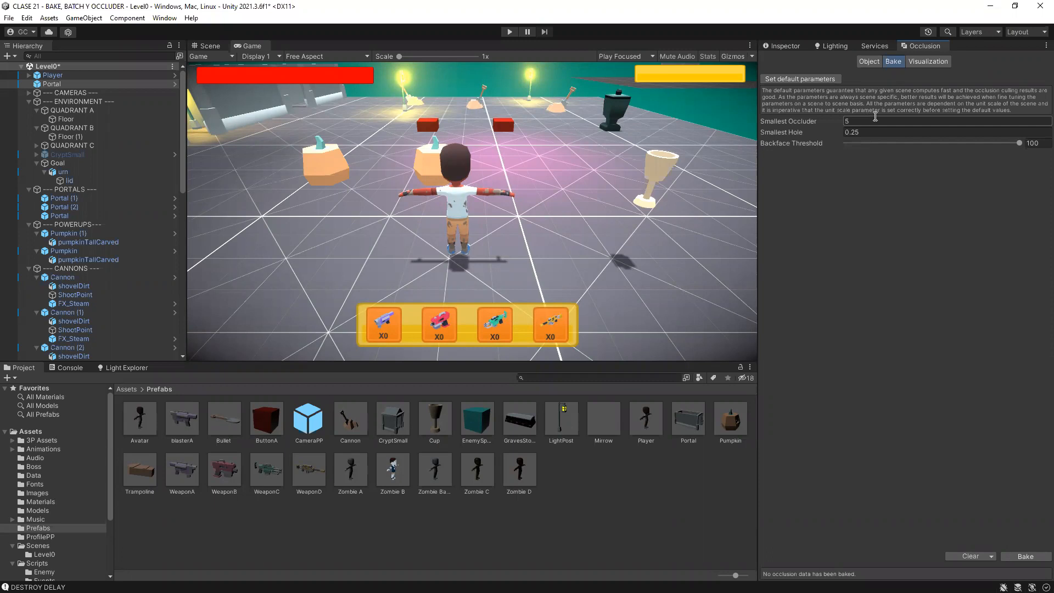
{"action": "left_click", "coordinate": [1036, 557]}
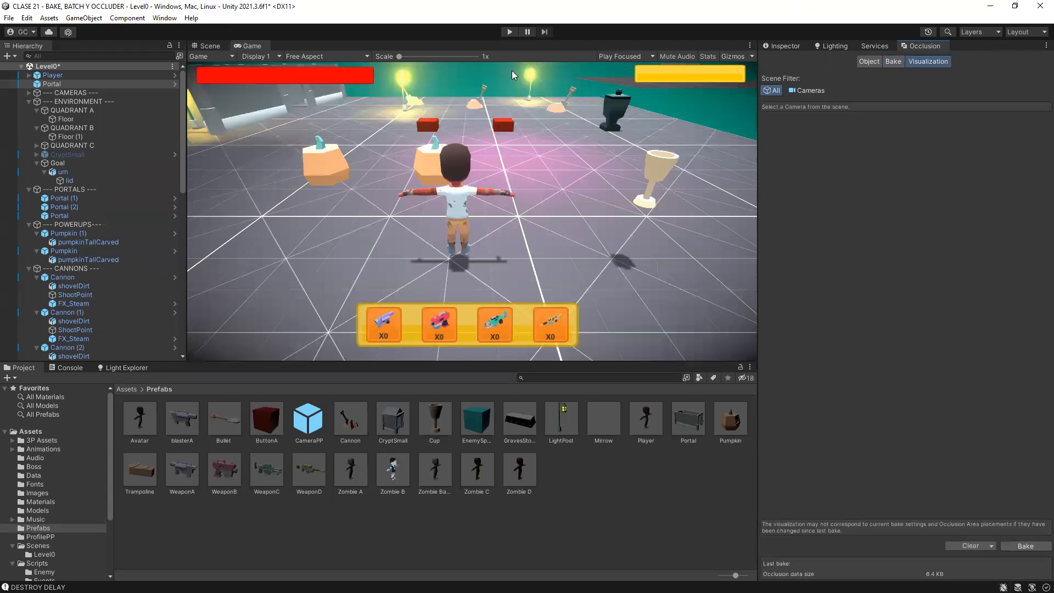
- Start play mode and dock the Game view below the Scene view so both can be watched together
{"action": "left_click", "coordinate": [510, 31]}
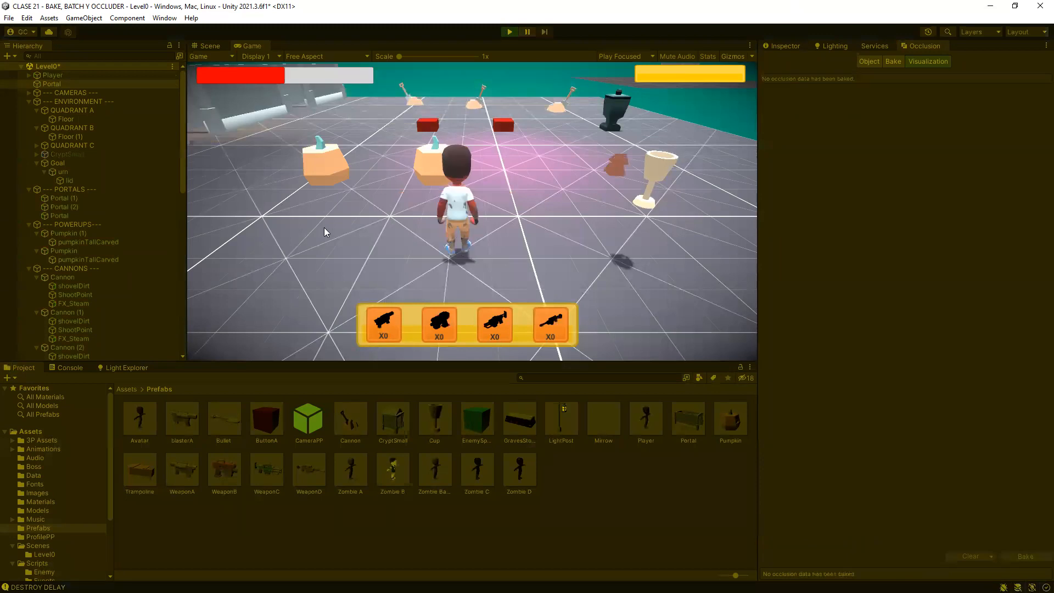
{"action": "left_click", "coordinate": [205, 44]}
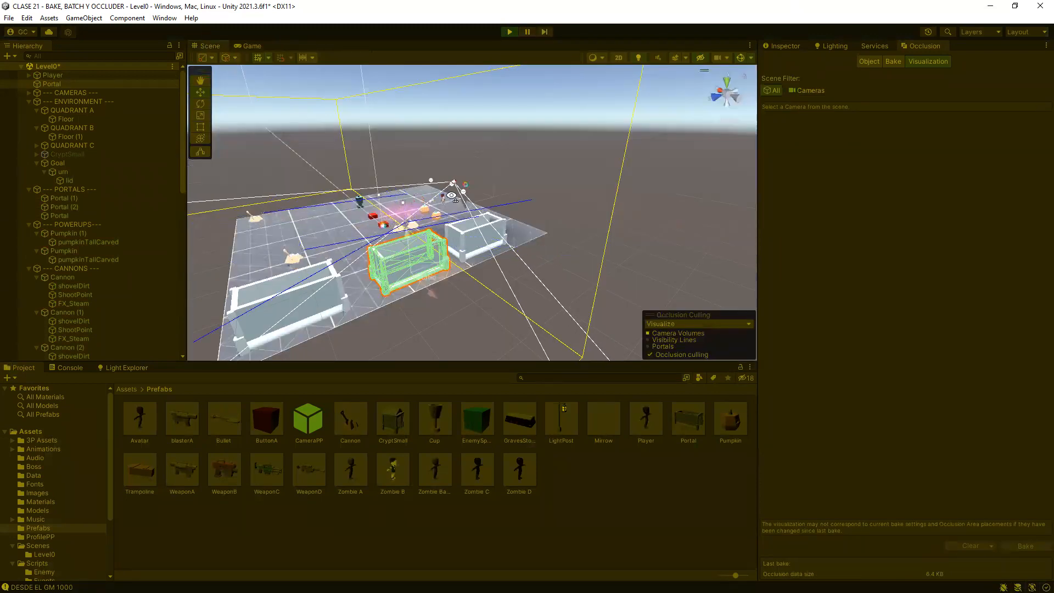
{"action": "right_click_drag", "start_coordinate": [554, 184], "coordinate": [586, 190]}
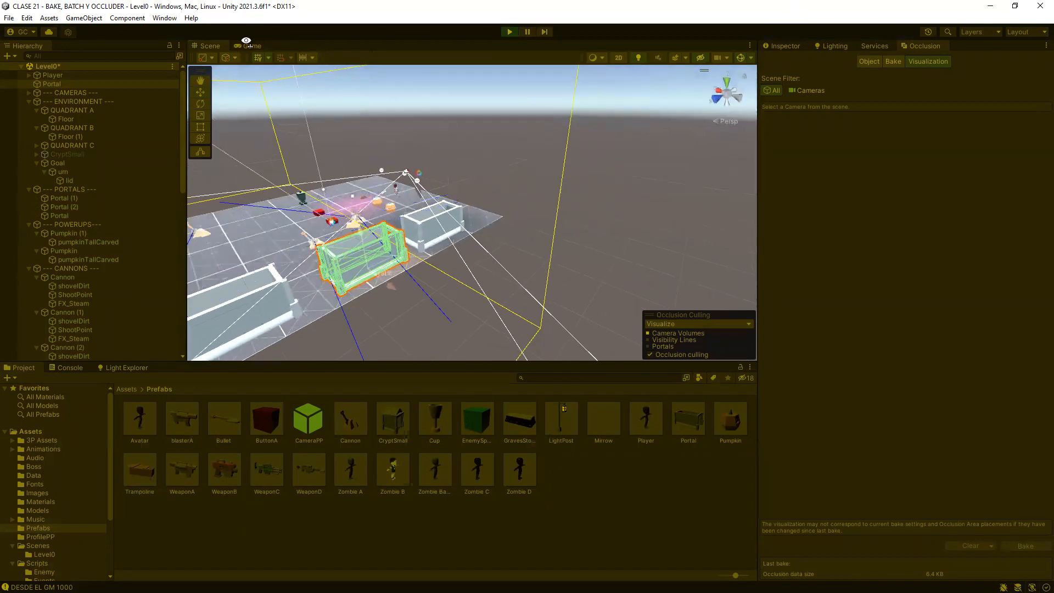
{"action": "left_click", "coordinate": [248, 45]}
{"action": "left_click_drag", "start_coordinate": [255, 232], "coordinate": [236, 371]}
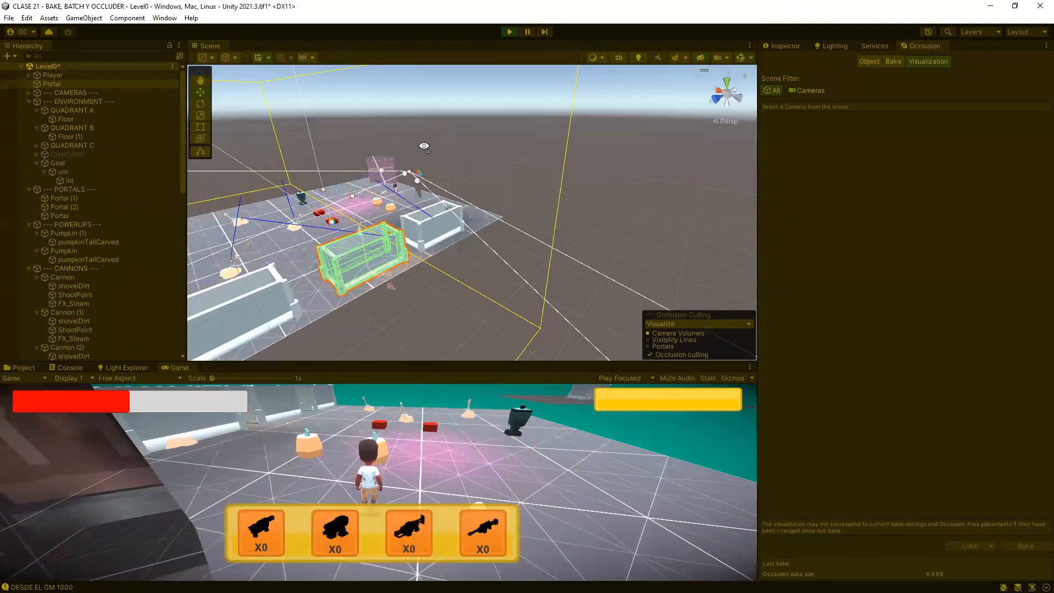
- Run the player through the level while watching the occlusion culling in the Scene view, and release the game's mouse capture
{"action": "left_click", "coordinate": [467, 412]}
{"action": "key", "text": "w"}
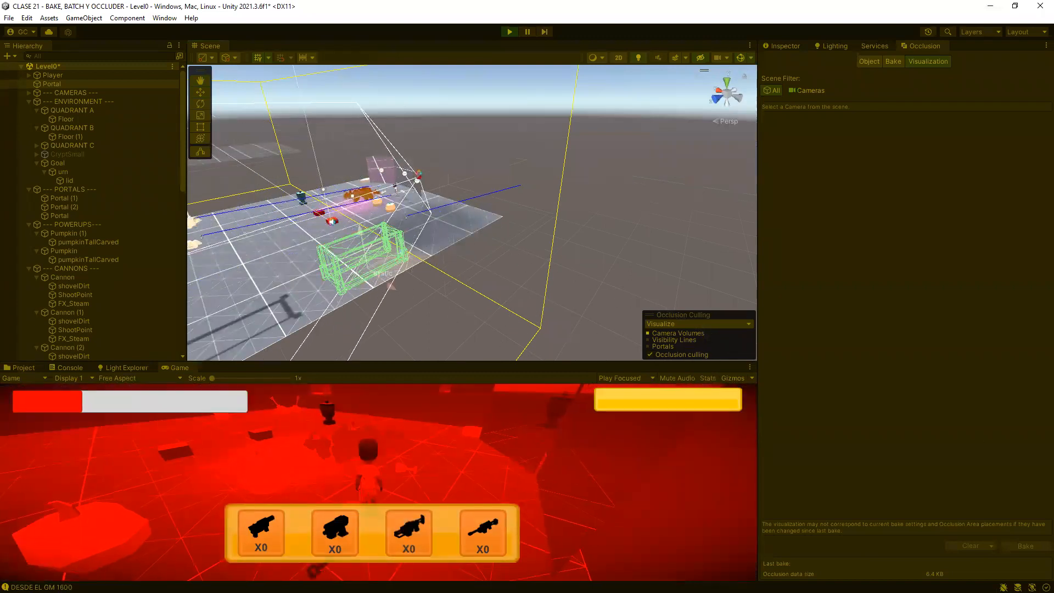
{"action": "key", "text": "Escape"}
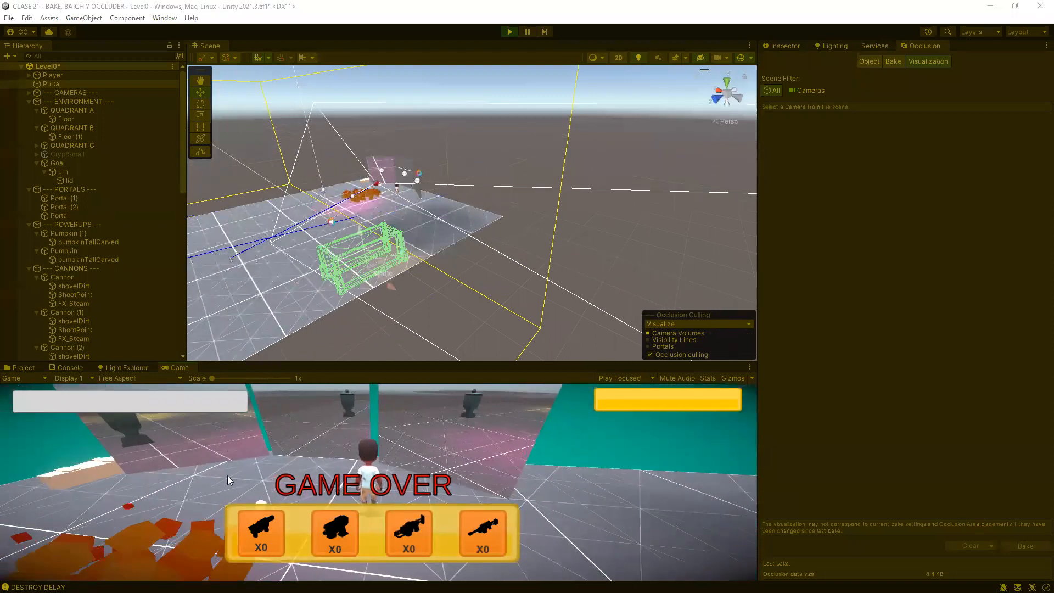
- Select the Floor in the Scene view and compare the Bake and Visualization modes of the Occlusion Culling window
{"action": "left_click", "coordinate": [466, 174]}
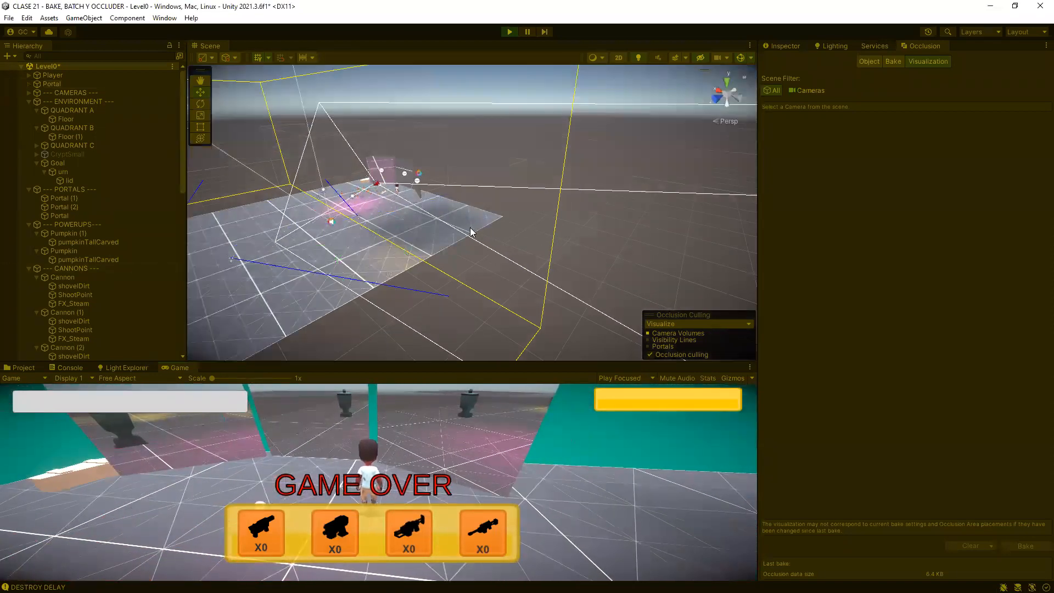
{"action": "left_click", "coordinate": [409, 196]}
{"action": "left_click", "coordinate": [164, 19]}
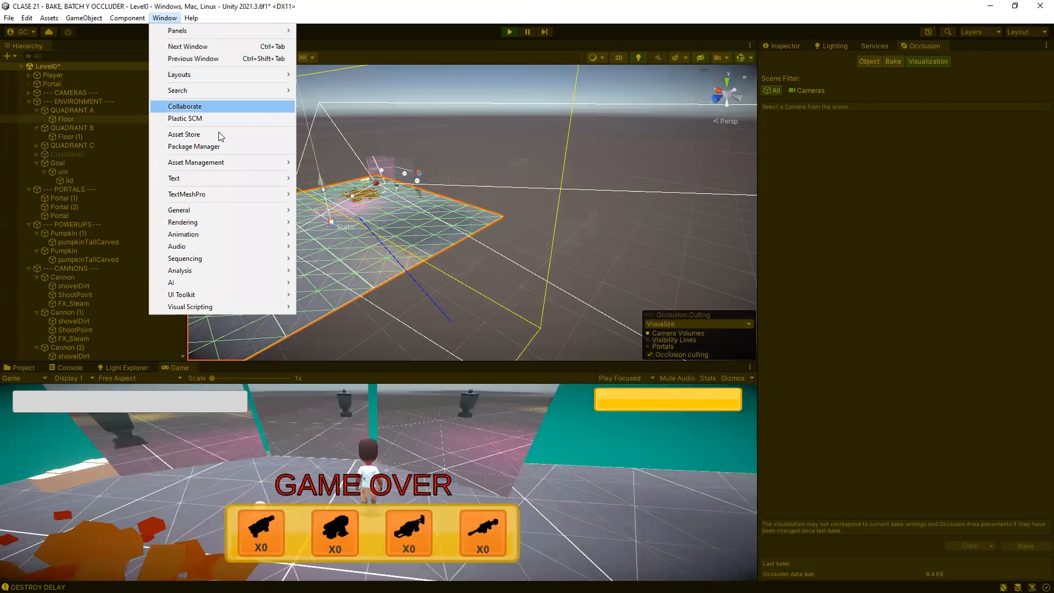
{"action": "mouse_move", "coordinate": [223, 226]}
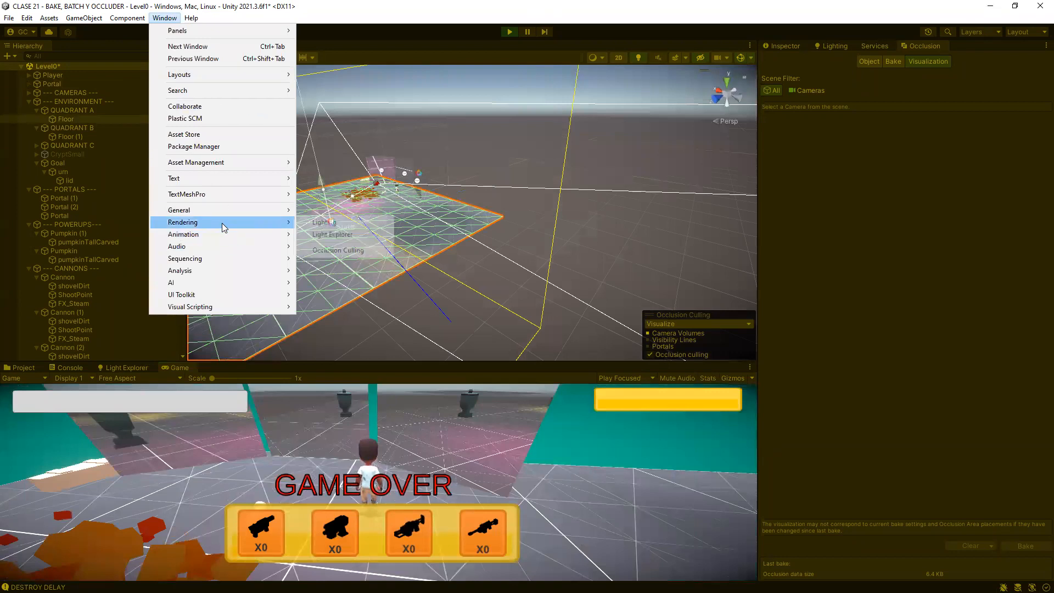
{"action": "left_click", "coordinate": [336, 250]}
{"action": "left_click", "coordinate": [893, 61]}
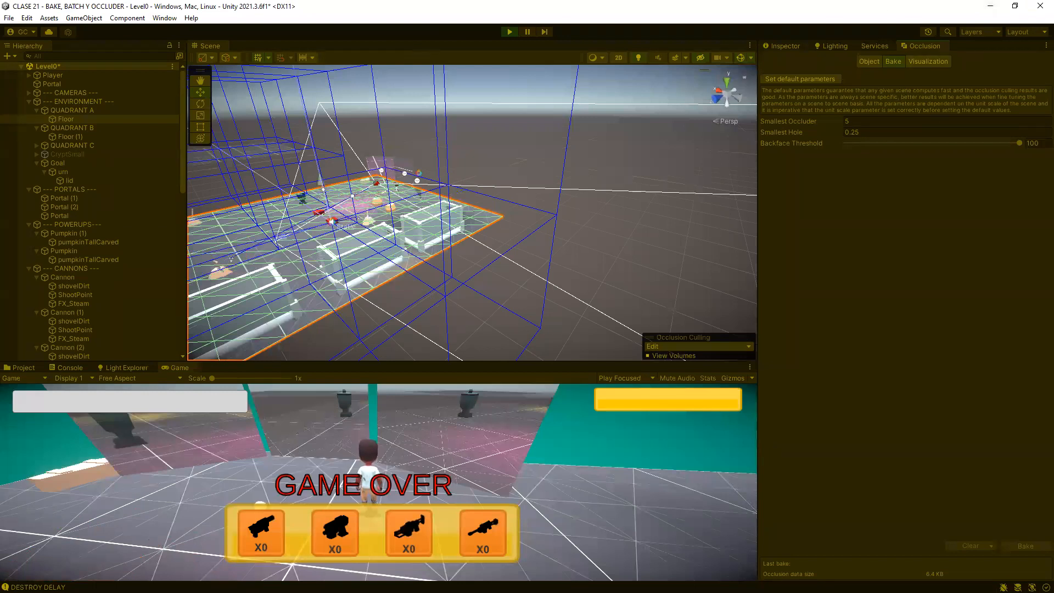
{"action": "left_click", "coordinate": [941, 63]}
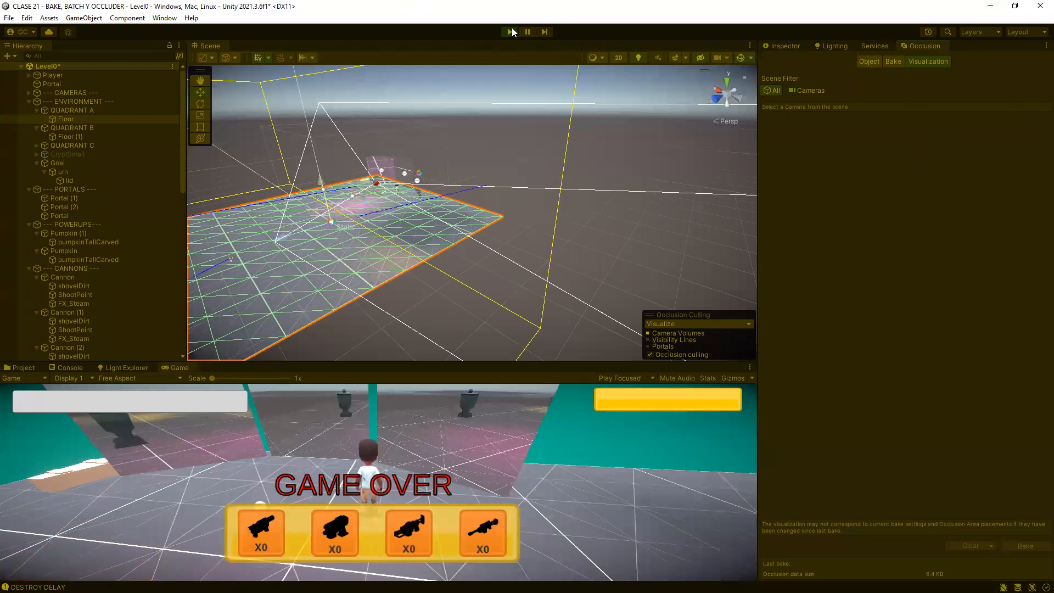
- Examine which portals and objects are culled in the Scene view as the player's camera turns, comparing it with the Game view
{"action": "scroll", "coordinate": [148, 284], "scroll_direction": "down", "scroll_amount": 15}
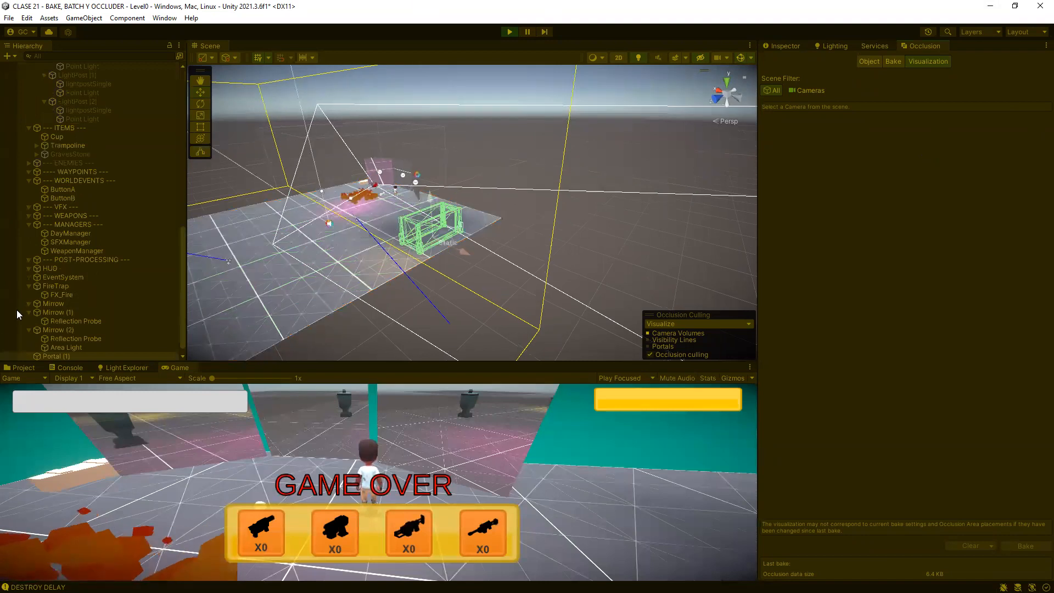
{"action": "left_click", "coordinate": [465, 302]}
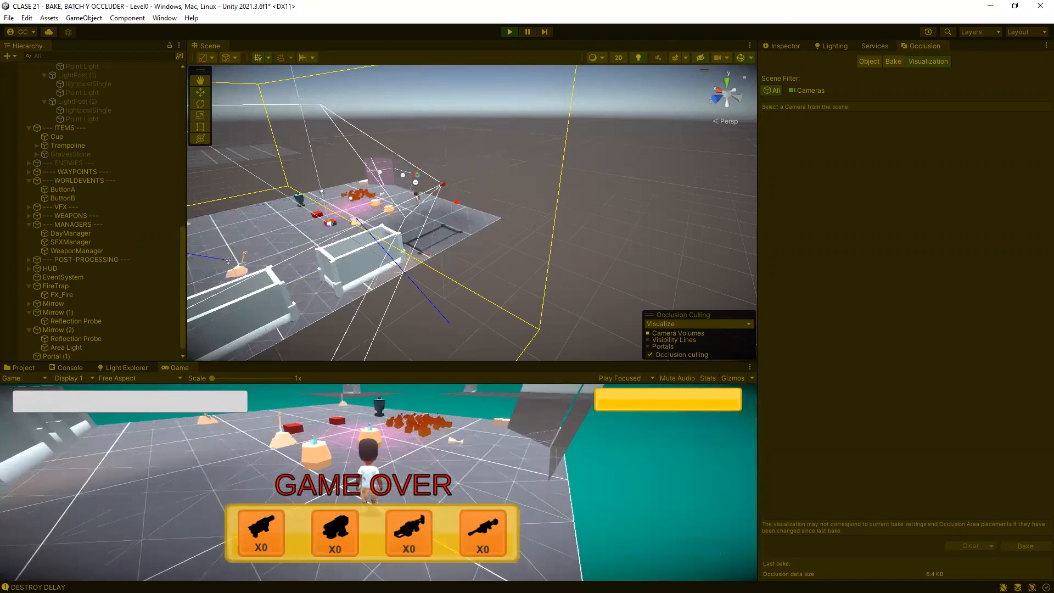
{"action": "mouse_move", "coordinate": [447, 189]}
{"action": "left_mouse_down", "text": "ctrl"}
{"action": "mouse_move", "coordinate": [509, 264]}
{"action": "mouse_move", "coordinate": [553, 292]}
{"action": "left_mouse_up", "text": "ctrl"}
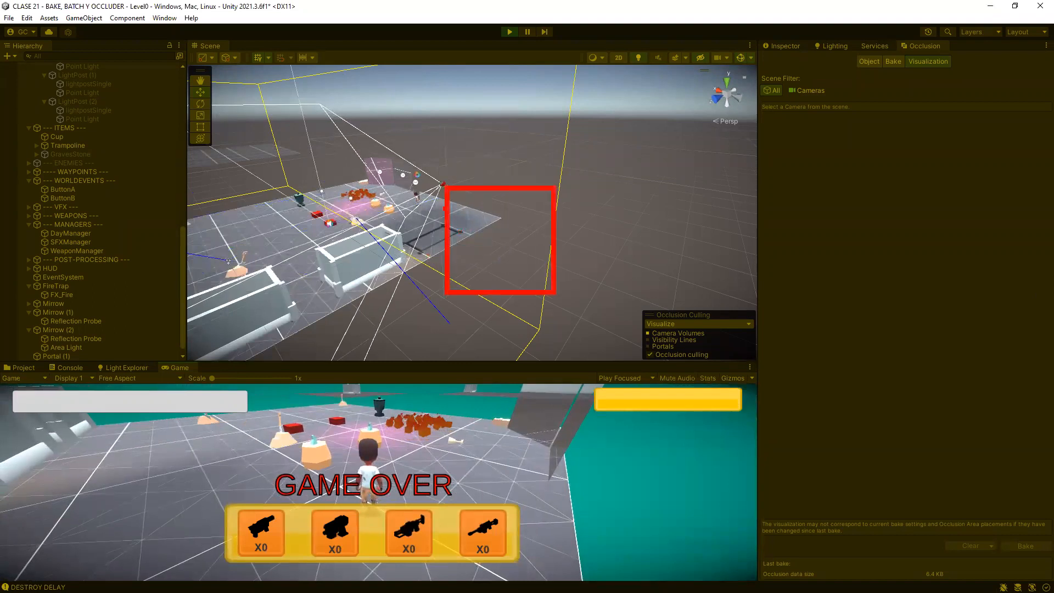
{"action": "left_click_drag", "start_coordinate": [262, 188], "coordinate": [367, 332], "text": "ctrl"}
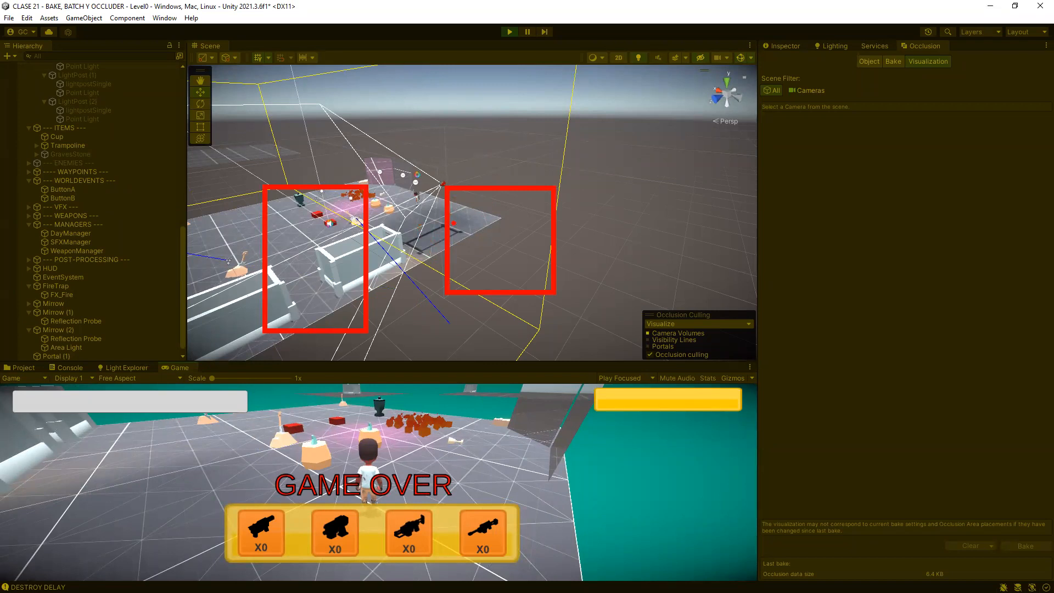
{"action": "mouse_move", "coordinate": [437, 206]}
{"action": "left_mouse_down", "text": "ctrl"}
{"action": "mouse_move", "coordinate": [456, 277]}
{"action": "mouse_move", "coordinate": [472, 293]}
{"action": "left_mouse_up", "text": "ctrl"}
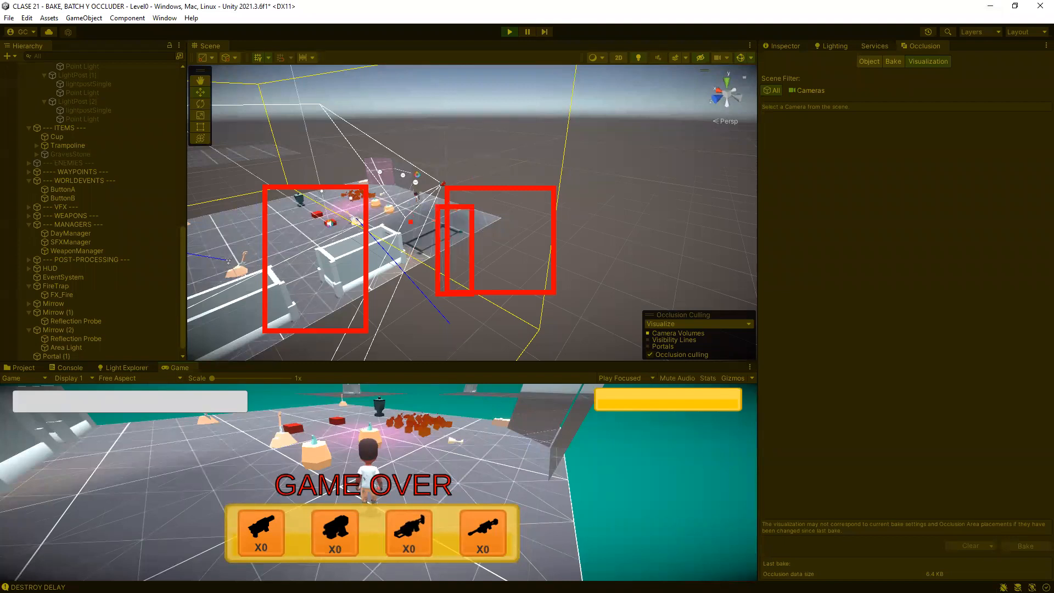
{"action": "key", "text": "Escape"}
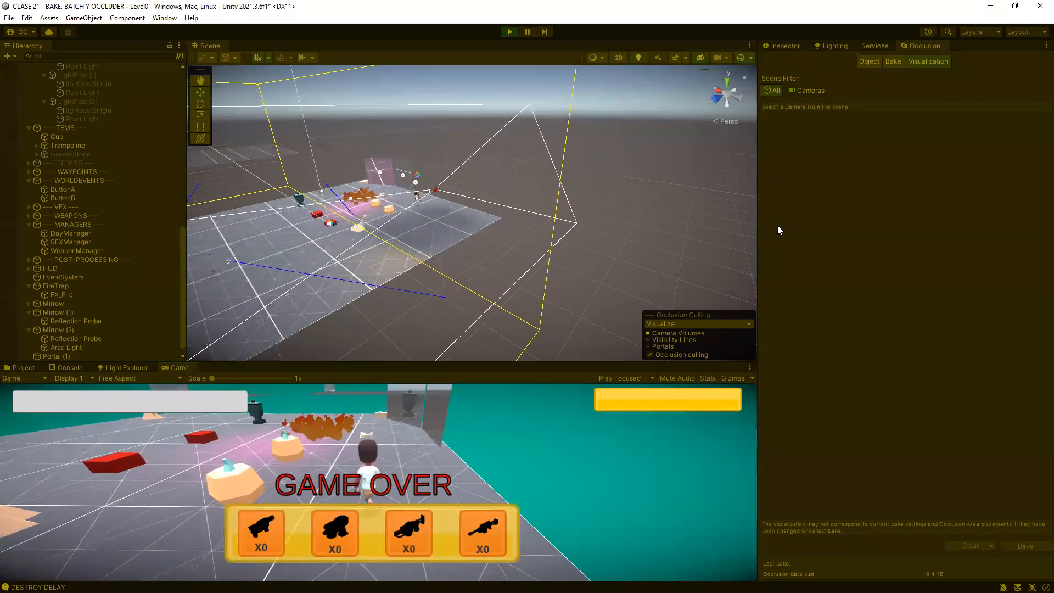
{"action": "left_click", "coordinate": [778, 225]}
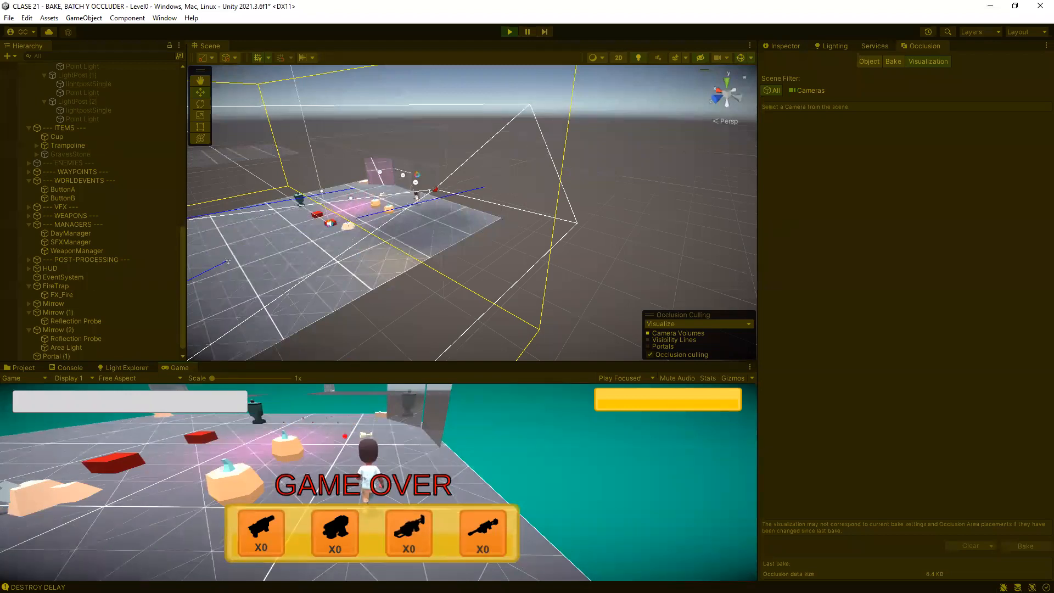
{"action": "mouse_move", "coordinate": [318, 424]}
{"action": "left_mouse_down", "text": "ctrl"}
{"action": "mouse_move", "coordinate": [412, 439]}
{"action": "mouse_move", "coordinate": [530, 489]}
{"action": "left_mouse_up", "text": "ctrl"}
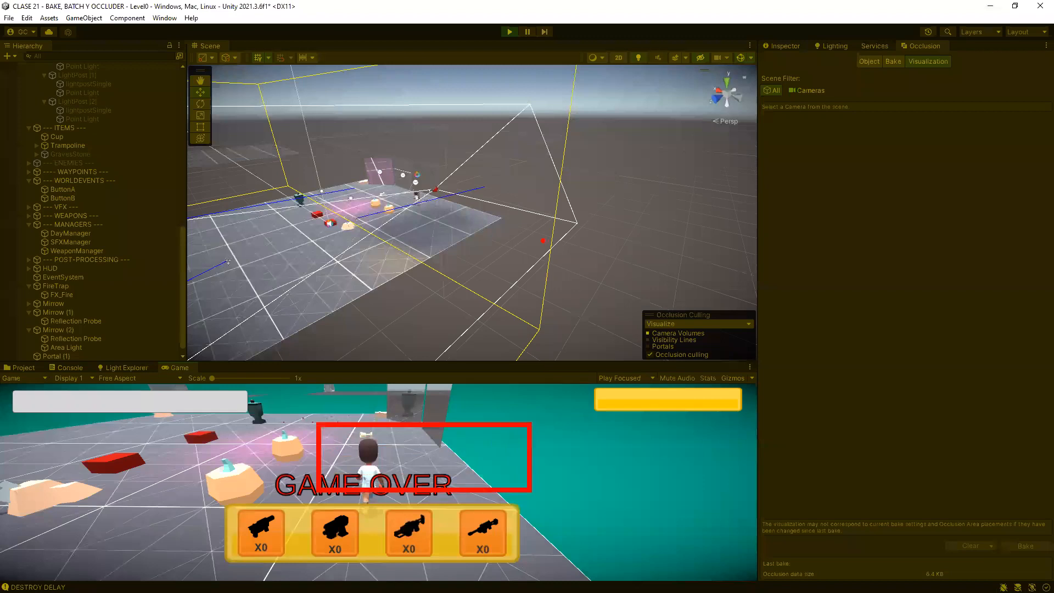
{"action": "mouse_move", "coordinate": [327, 309]}
{"action": "left_mouse_down", "text": "ctrl"}
{"action": "mouse_move", "coordinate": [536, 181]}
{"action": "mouse_move", "coordinate": [653, 146]}
{"action": "mouse_move", "coordinate": [674, 190]}
{"action": "left_mouse_up", "text": "ctrl"}
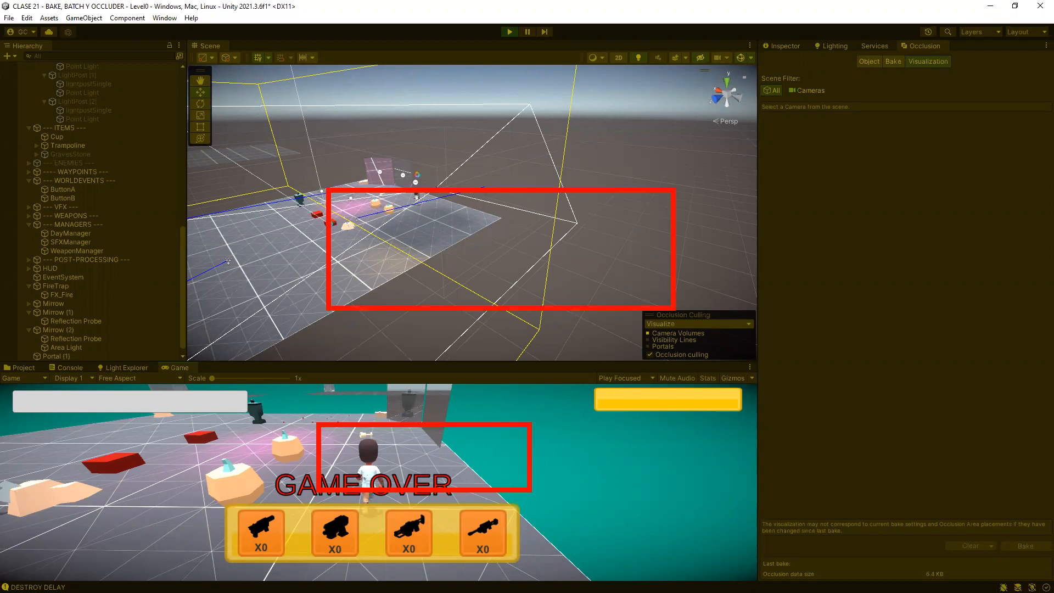
{"action": "key", "text": "Escape"}
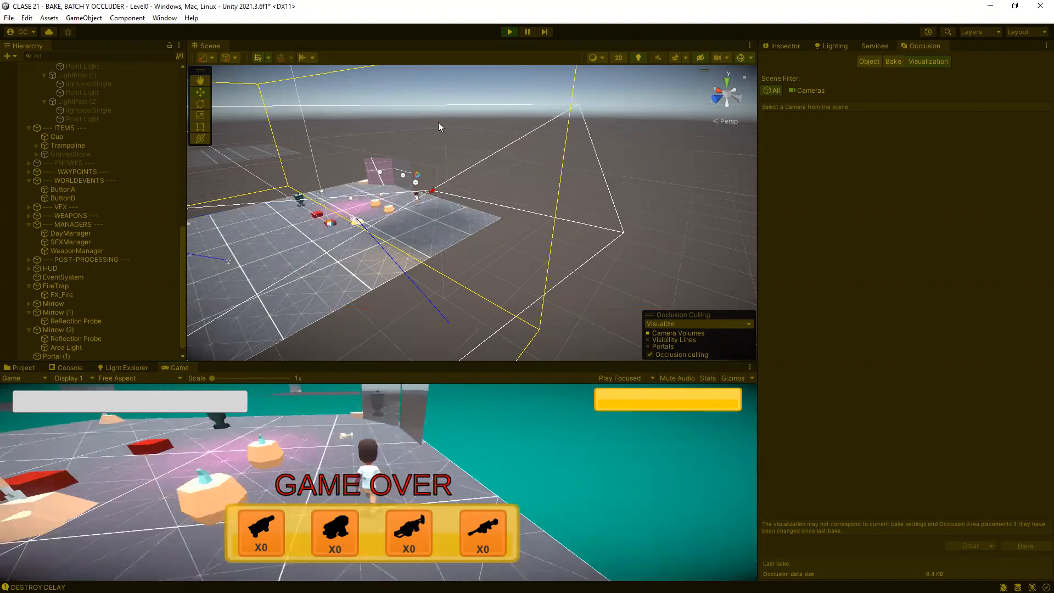
- Open the Frame Debugger and enable it on the running level to inspect the frame's draw events
{"action": "left_click", "coordinate": [165, 17]}
{"action": "mouse_move", "coordinate": [206, 222]}
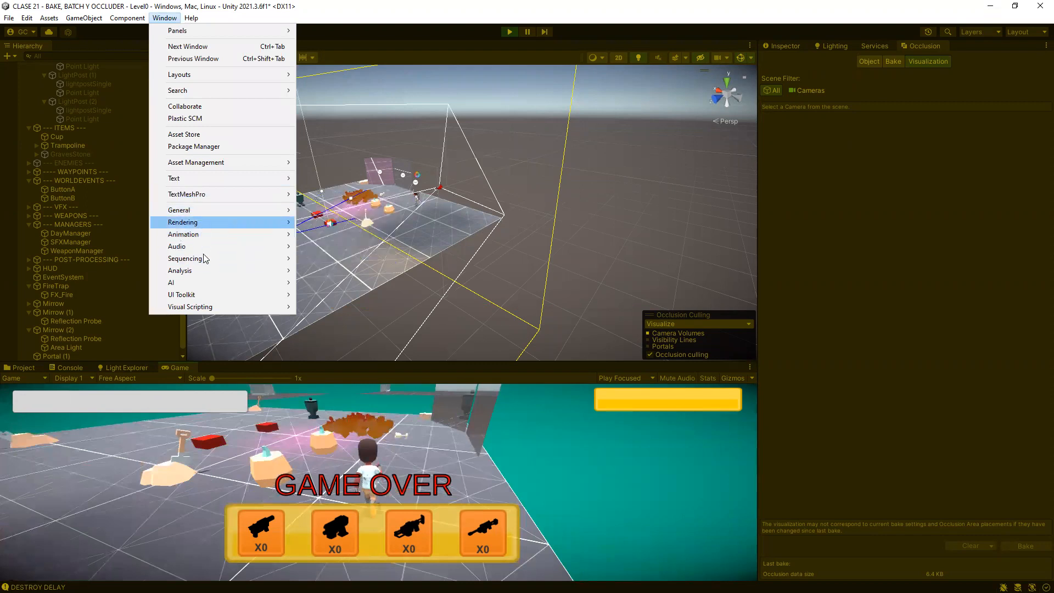
{"action": "mouse_move", "coordinate": [205, 270]}
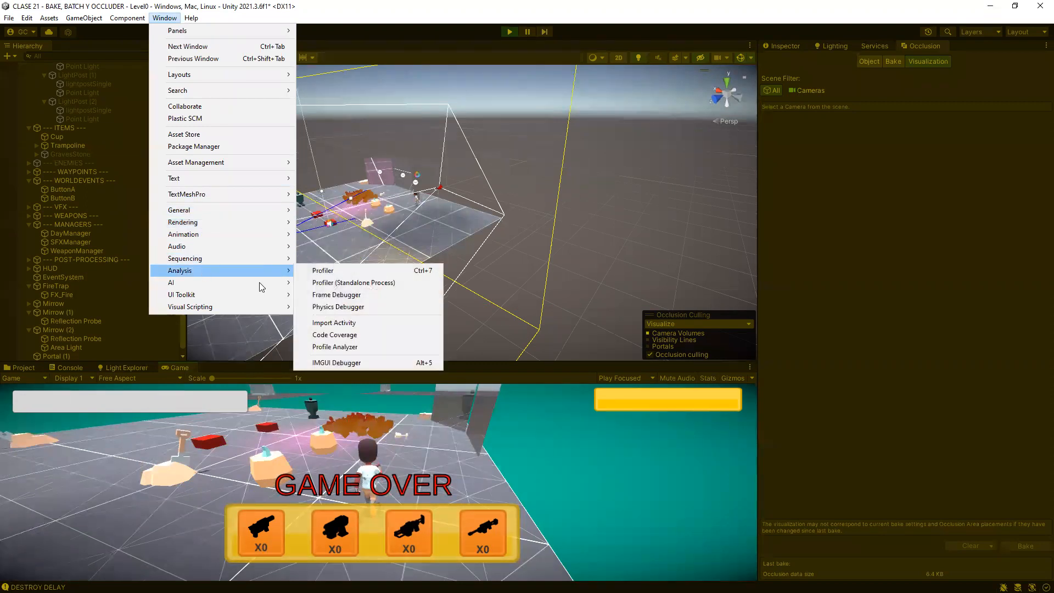
{"action": "left_click", "coordinate": [329, 295]}
{"action": "left_click", "coordinate": [532, 283]}
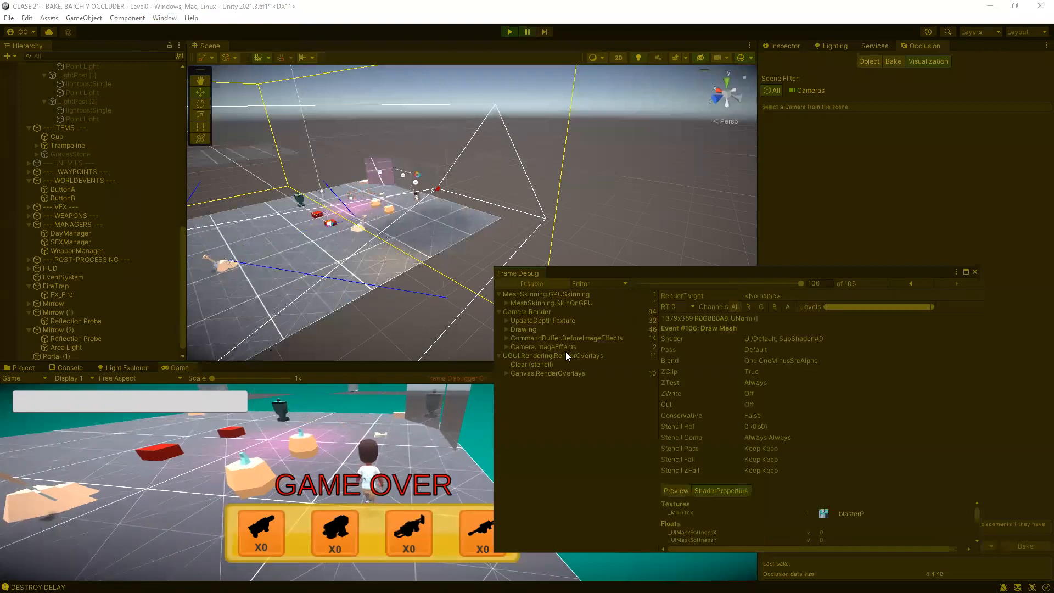
- Inspect the frame's Drawing events in the Frame Debugger, and toggle frame debugging off and on to compare the running level
{"action": "left_click", "coordinate": [529, 328]}
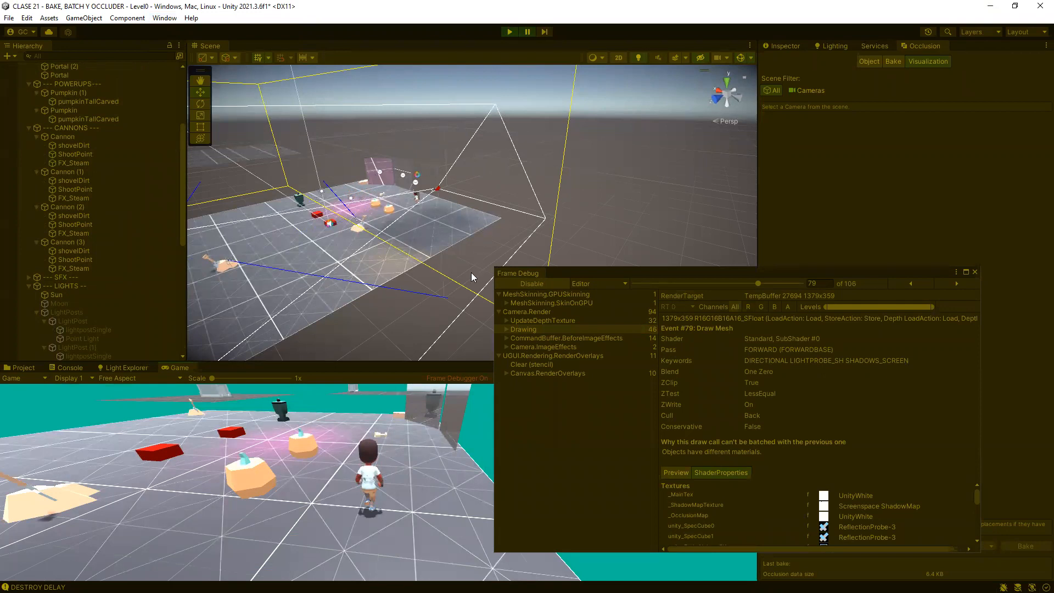
{"action": "left_click", "coordinate": [514, 284]}
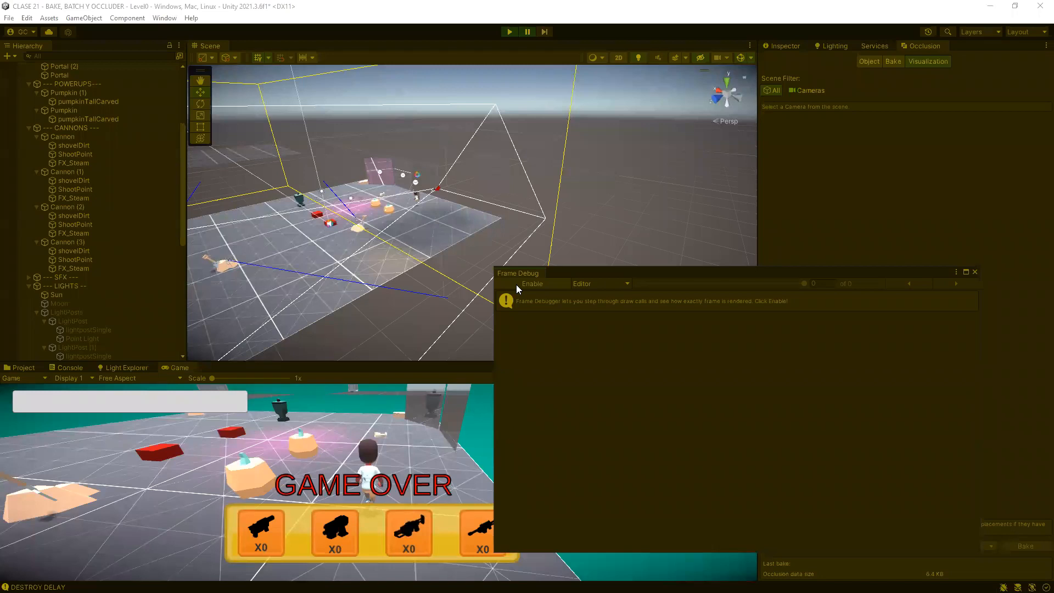
{"action": "left_click", "coordinate": [517, 284]}
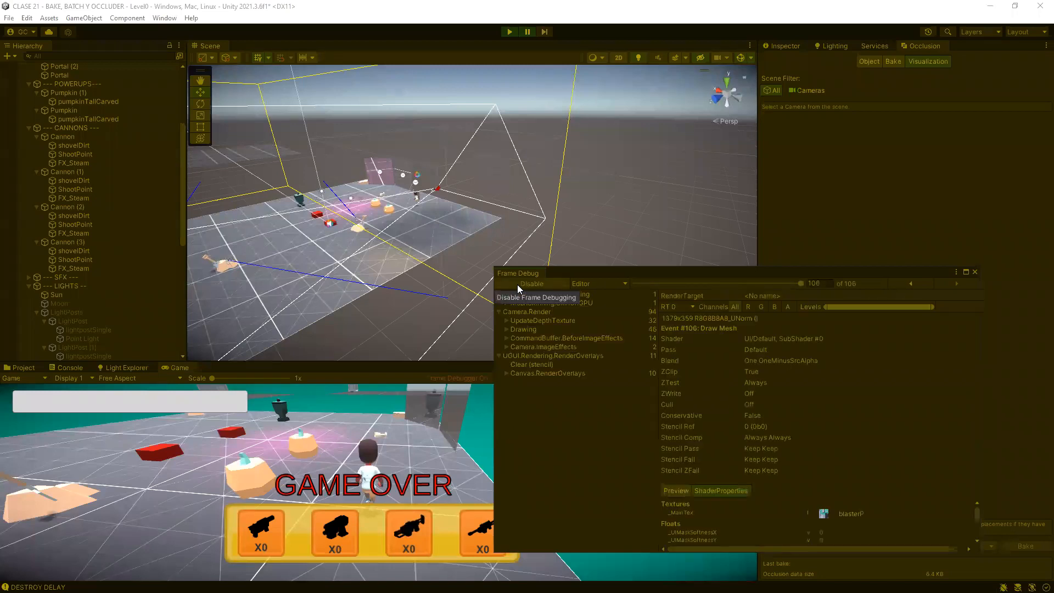
{"action": "left_click", "coordinate": [517, 284]}
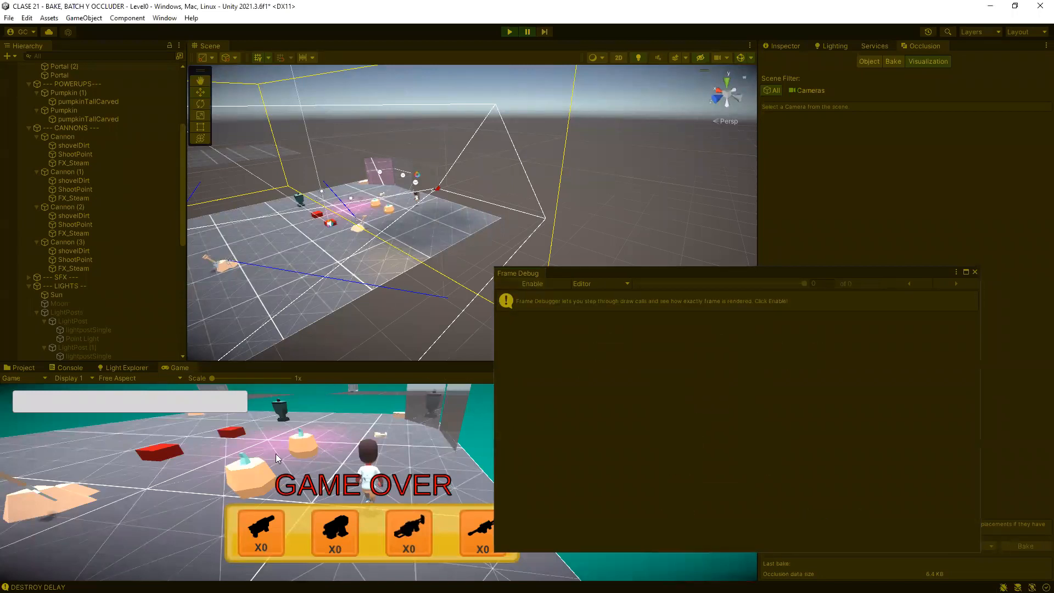
{"action": "left_click", "coordinate": [539, 284]}
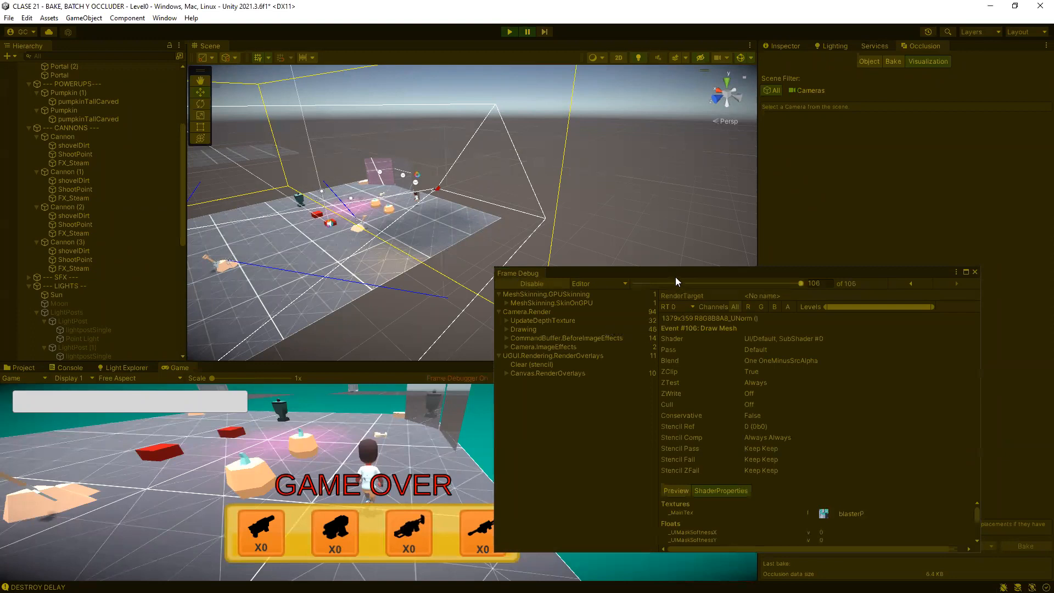
{"action": "left_click", "coordinate": [530, 283]}
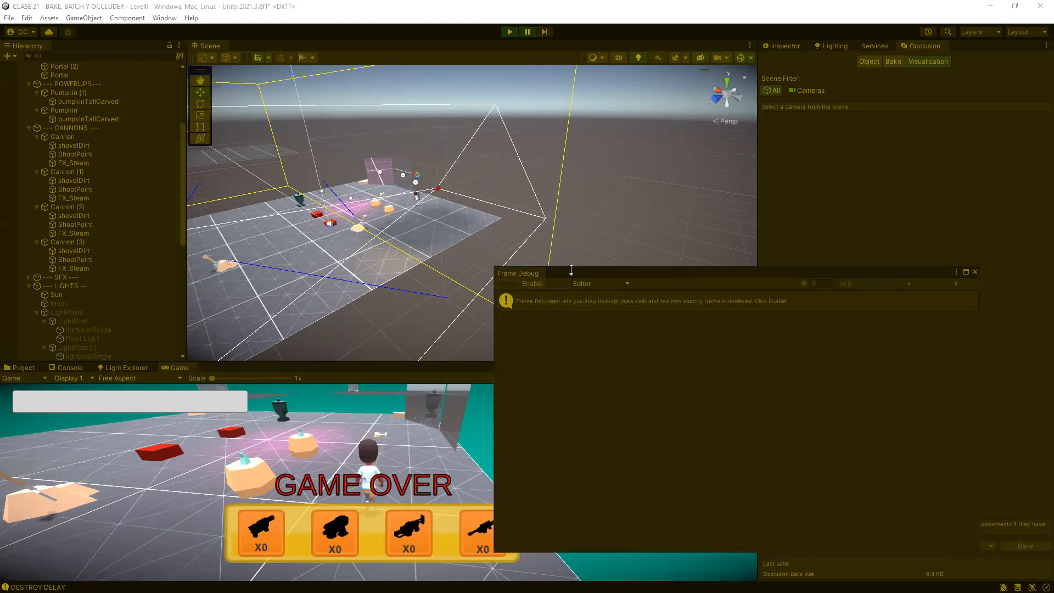
- Restart play mode, re-enable the Frame Debugger with the player at a new viewpoint and inspect that frame's Drawing events
{"action": "left_click", "coordinate": [509, 31]}
{"action": "left_click", "coordinate": [508, 30]}
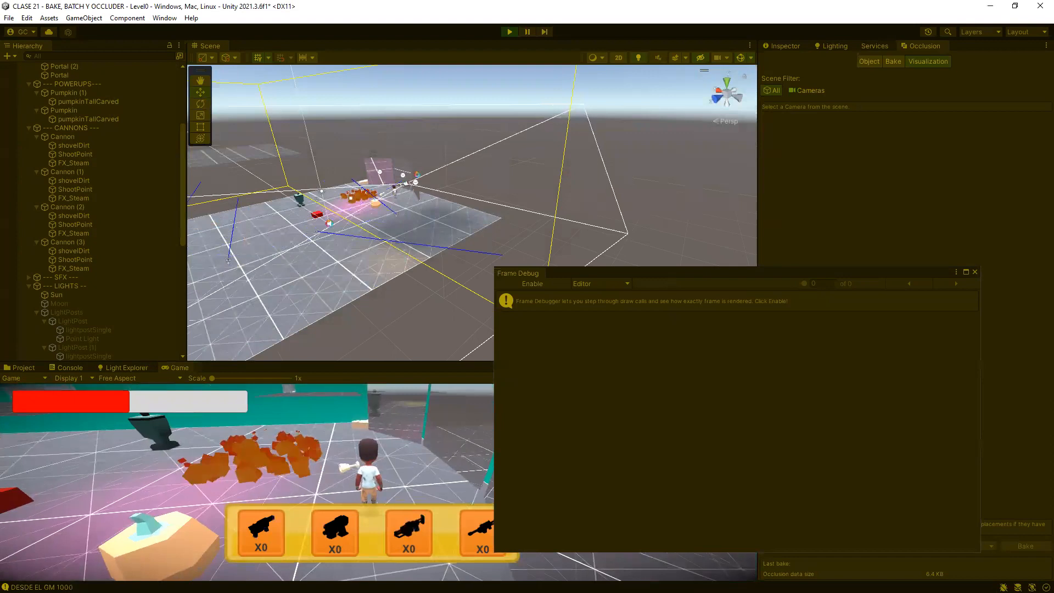
{"action": "left_click", "coordinate": [534, 283]}
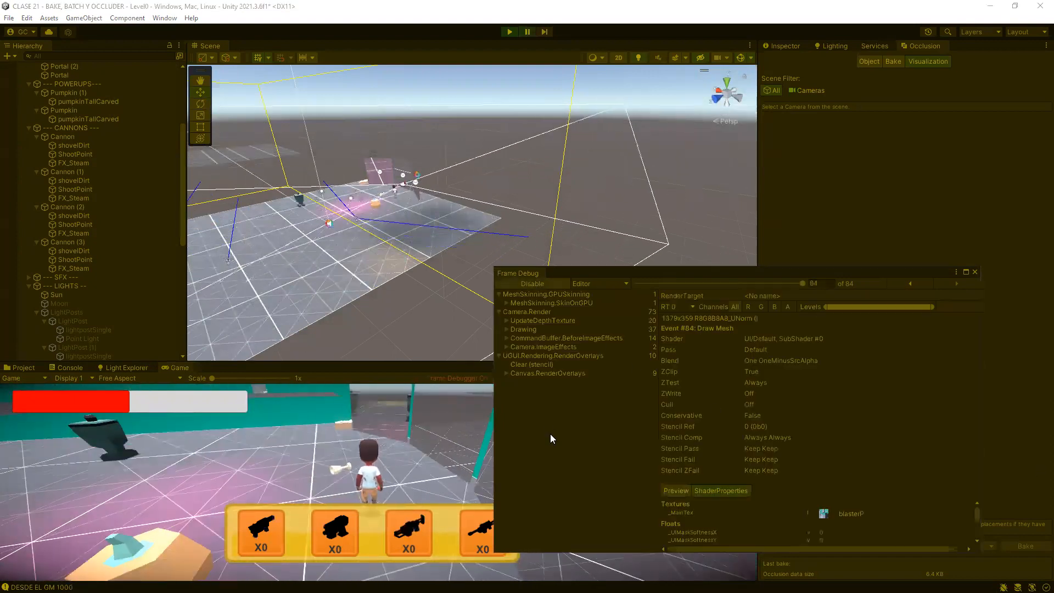
{"action": "left_click", "coordinate": [528, 329]}
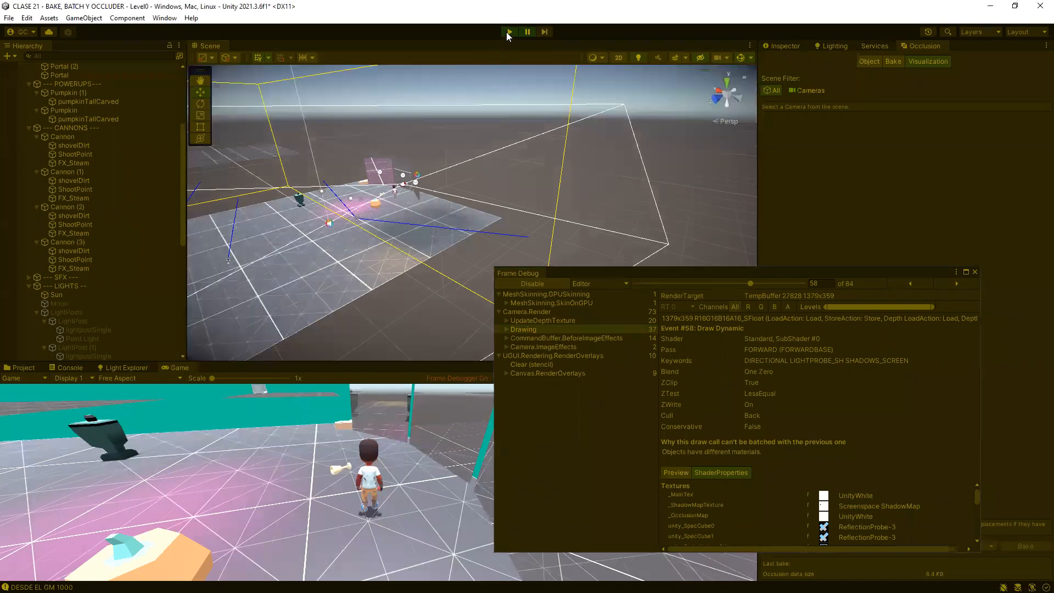
- Run the player through the restarted level, close the Frame Debugger and review the scene's Lighting settings before exiting play mode
{"action": "left_click", "coordinate": [508, 32]}
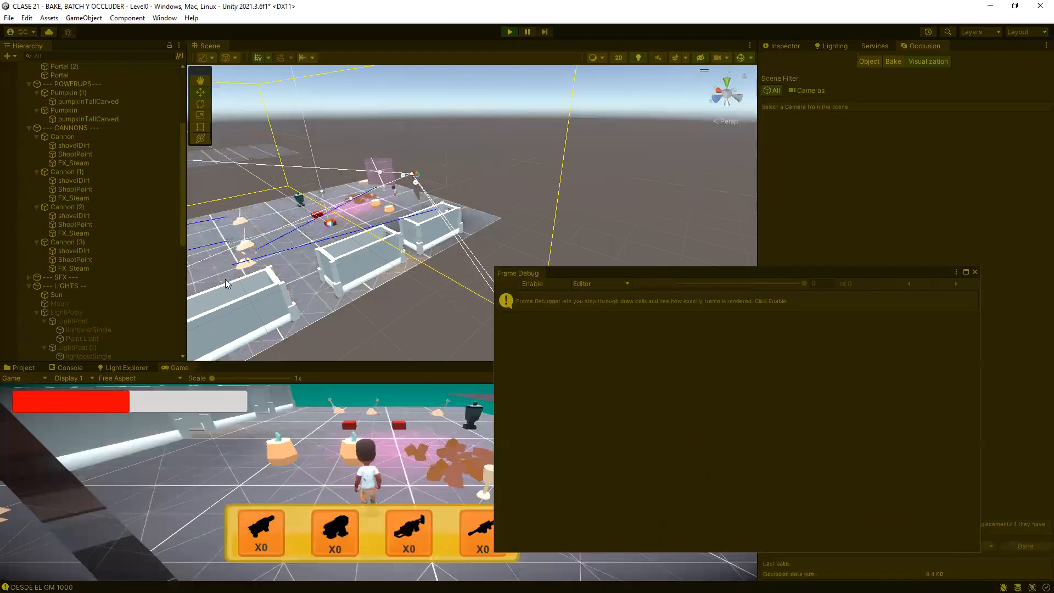
{"action": "key", "text": "w"}
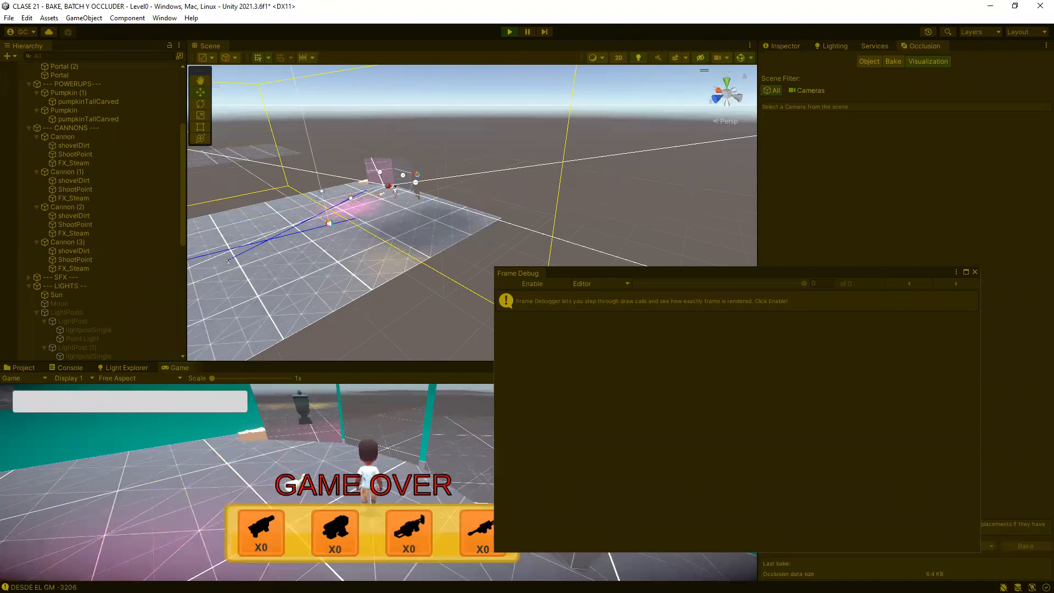
{"action": "left_click", "coordinate": [975, 272]}
{"action": "left_click", "coordinate": [829, 47]}
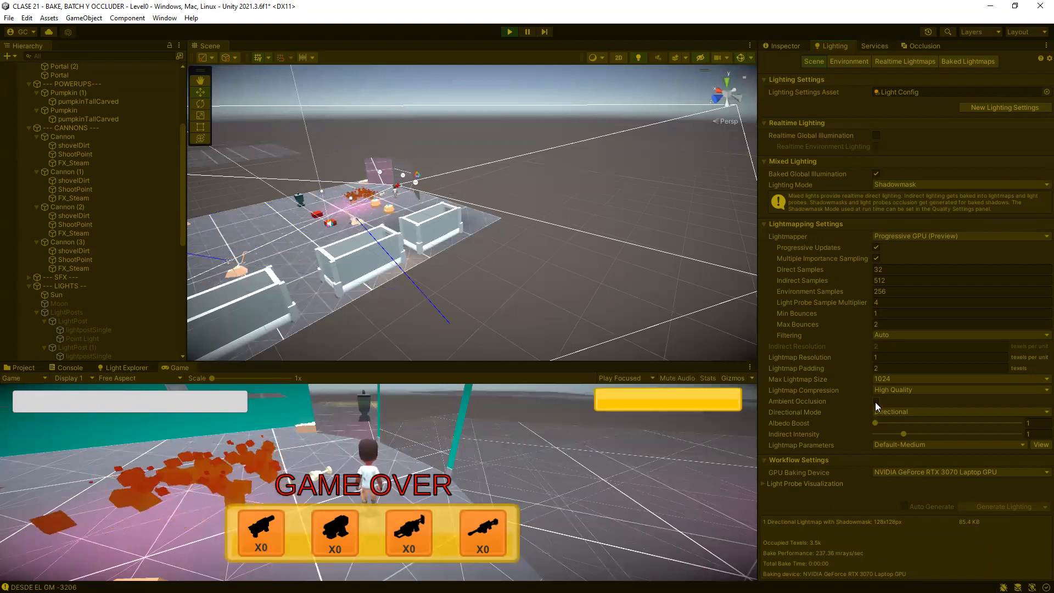
{"action": "left_click", "coordinate": [510, 32]}
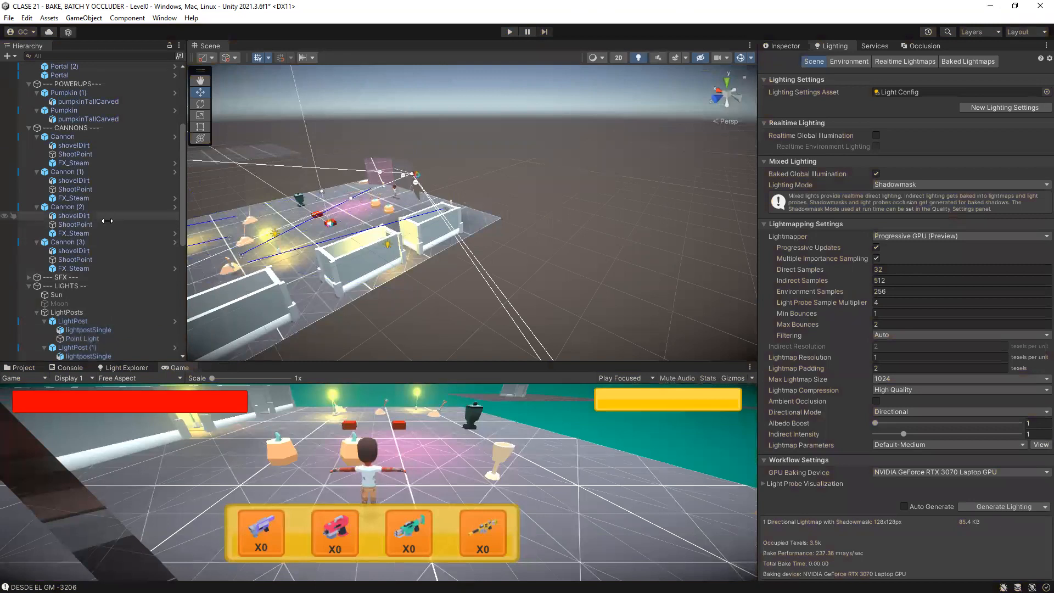
- Expand the POST-PROCESSING group in the Hierarchy and show the GlobalPP object's properties in the Inspector
{"action": "scroll", "coordinate": [107, 220], "scroll_direction": "down", "scroll_amount": 10}
{"action": "left_click", "coordinate": [39, 309]}
{"action": "left_click", "coordinate": [36, 300]}
{"action": "left_click", "coordinate": [29, 301]}
{"action": "scroll", "coordinate": [66, 281], "scroll_direction": "down", "scroll_amount": 1}
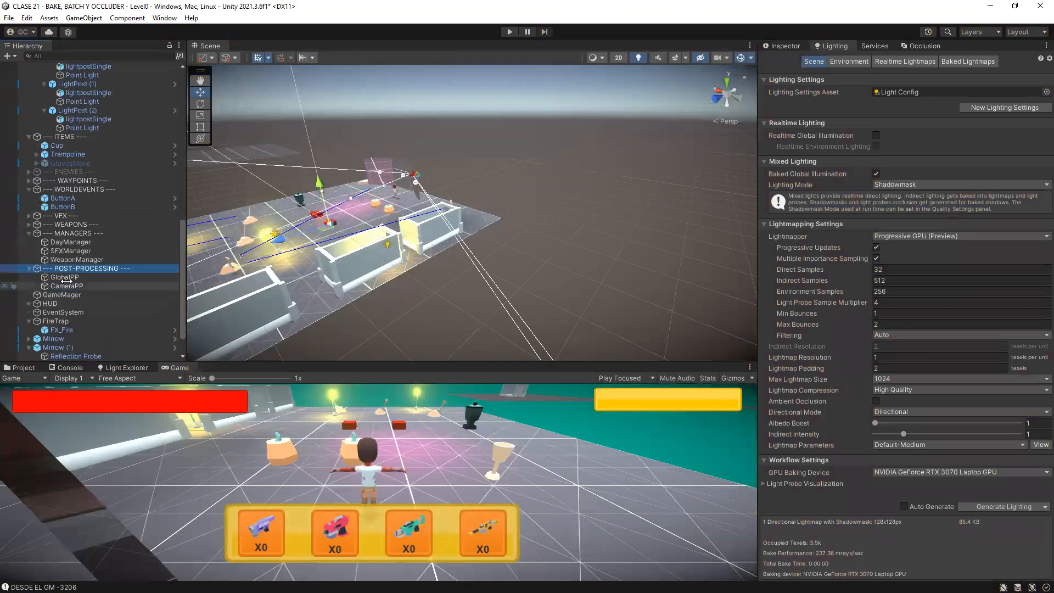
{"action": "left_click", "coordinate": [65, 278]}
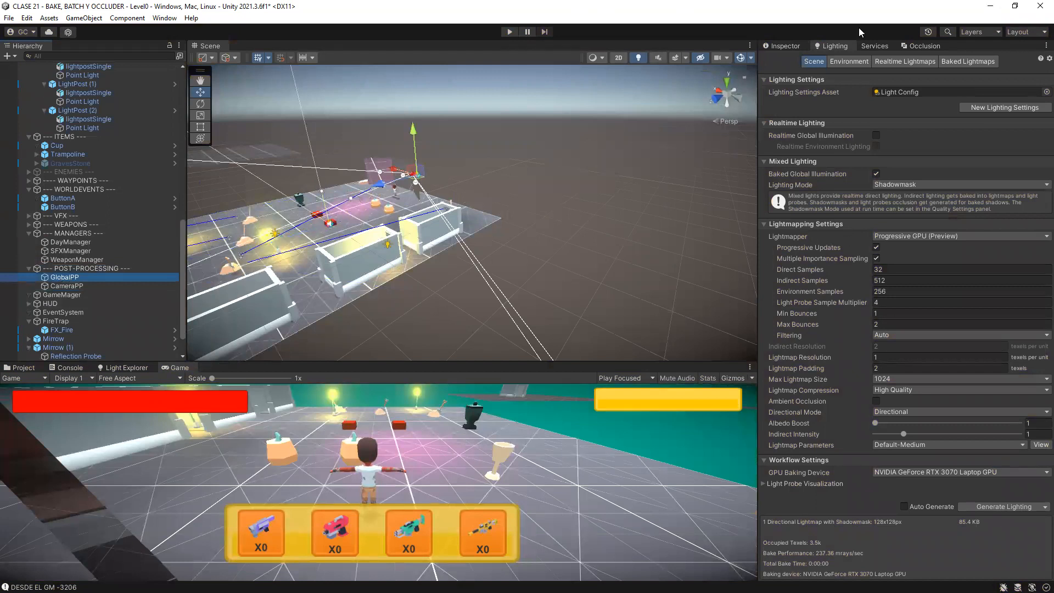
{"action": "left_click", "coordinate": [790, 45]}
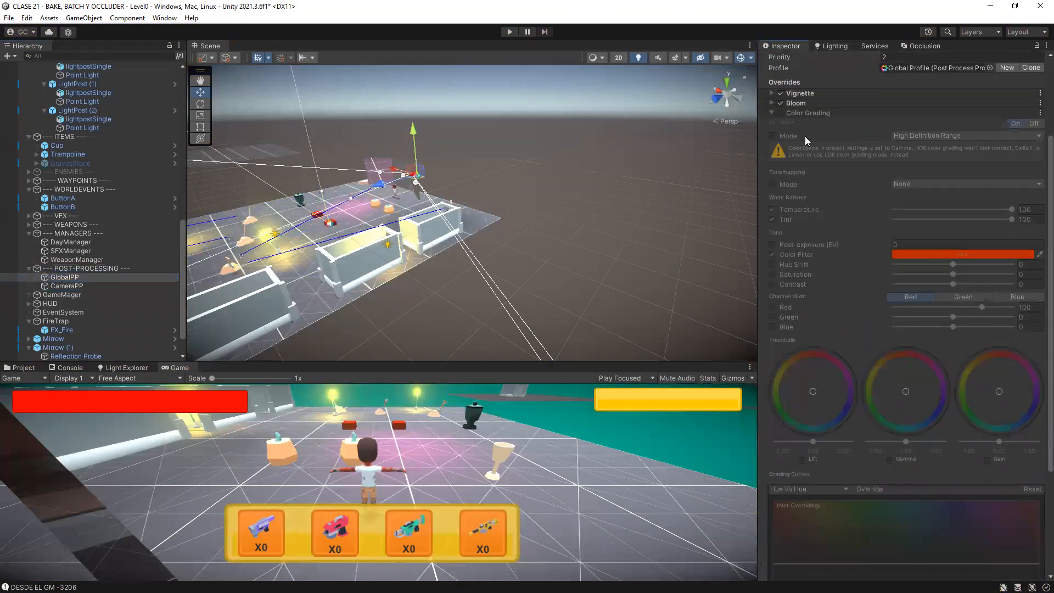
- Check which Unity effects can be added to GlobalPP's Post-process Volume, without adding any
{"action": "scroll", "coordinate": [855, 473], "scroll_direction": "down", "scroll_amount": 5}
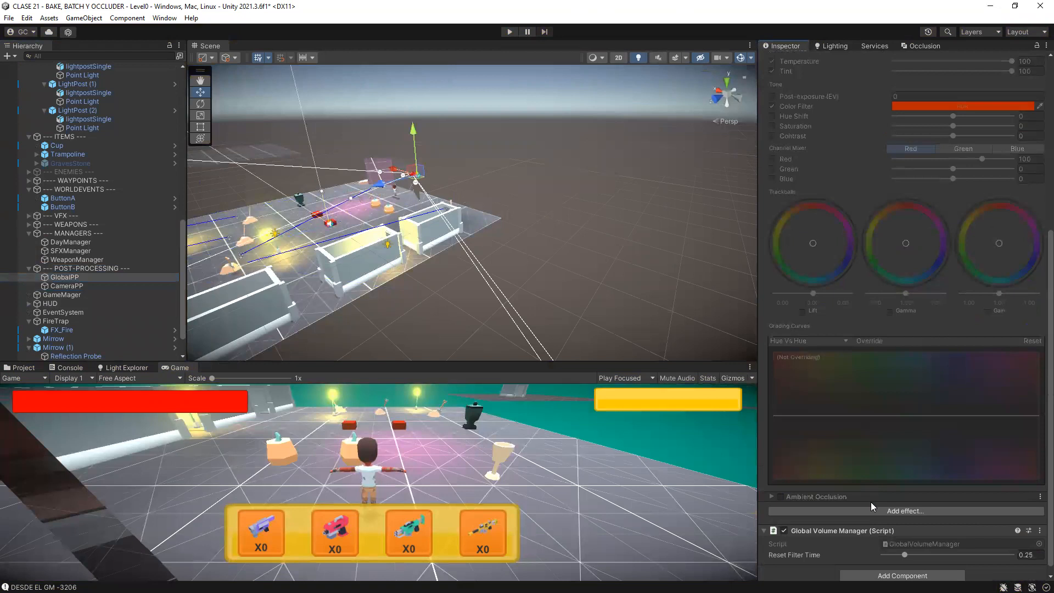
{"action": "left_click", "coordinate": [873, 510]}
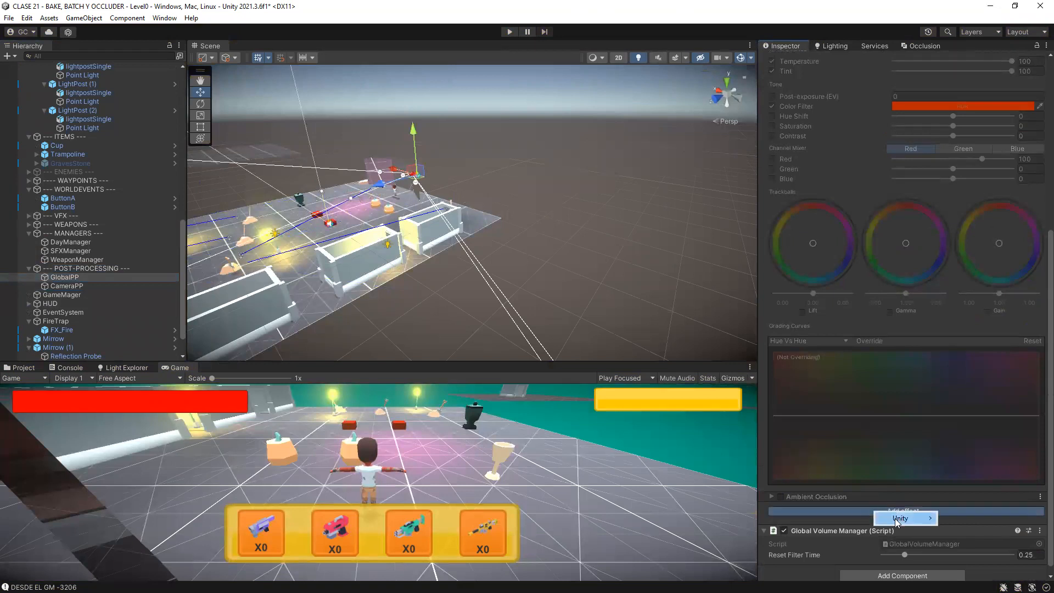
{"action": "mouse_move", "coordinate": [897, 521]}
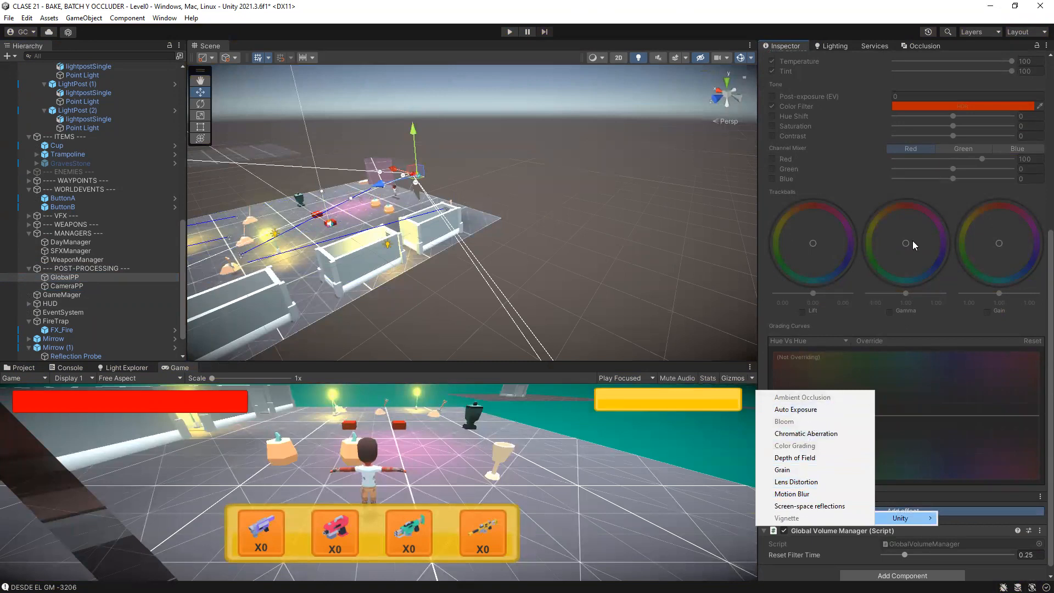
{"action": "left_click", "coordinate": [862, 238]}
{"action": "scroll", "coordinate": [859, 236], "scroll_direction": "up", "scroll_amount": 8}
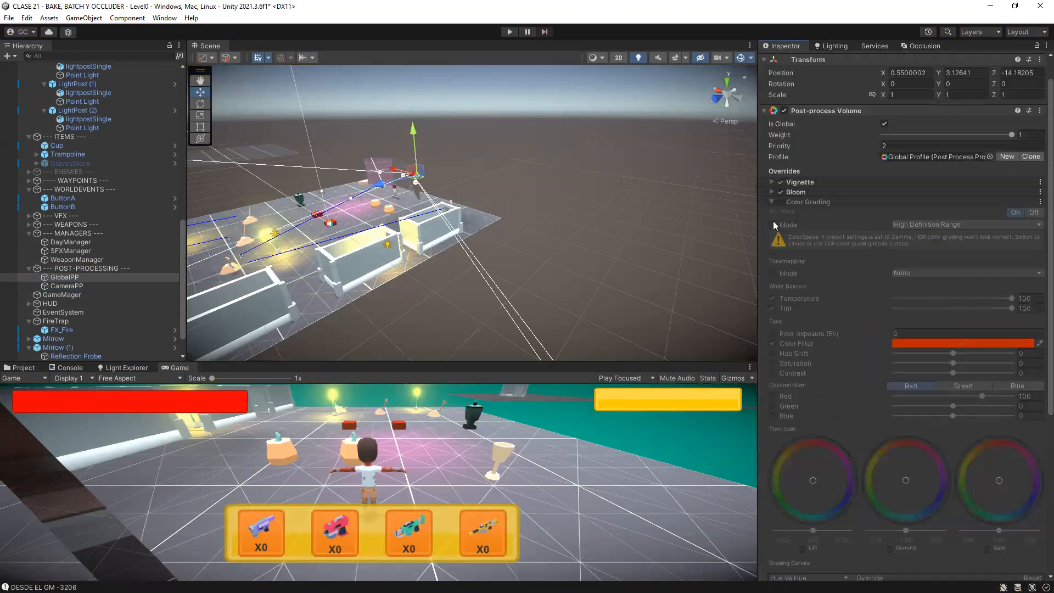
- Enable Ambient Occlusion on GlobalPP with an intensity of 1.02, and set the Global Volume Manager's Reset Filter Time to 0.152
{"action": "left_click", "coordinate": [774, 201]}
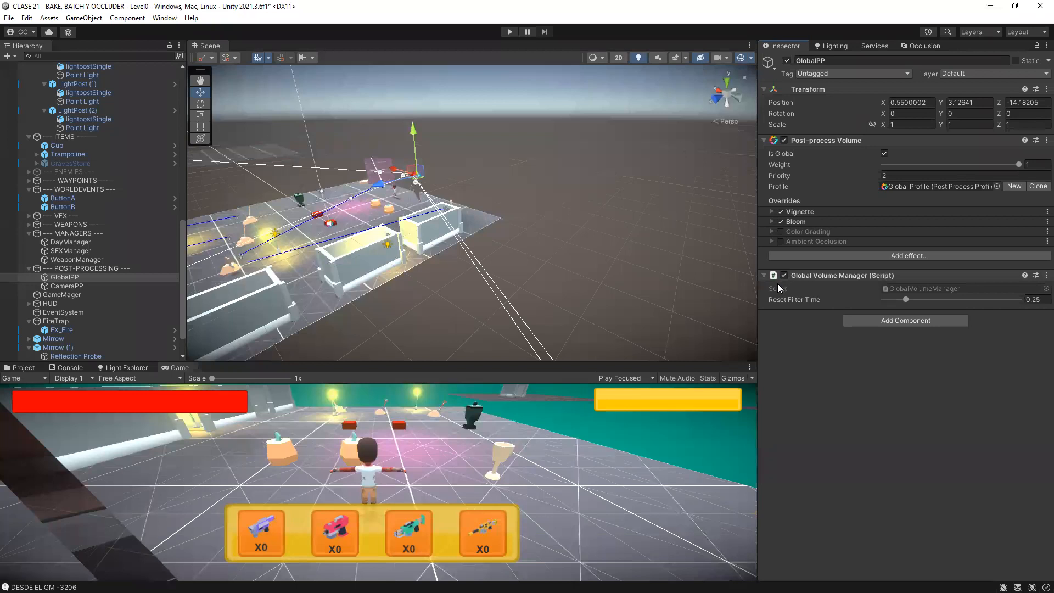
{"action": "left_click", "coordinate": [781, 242]}
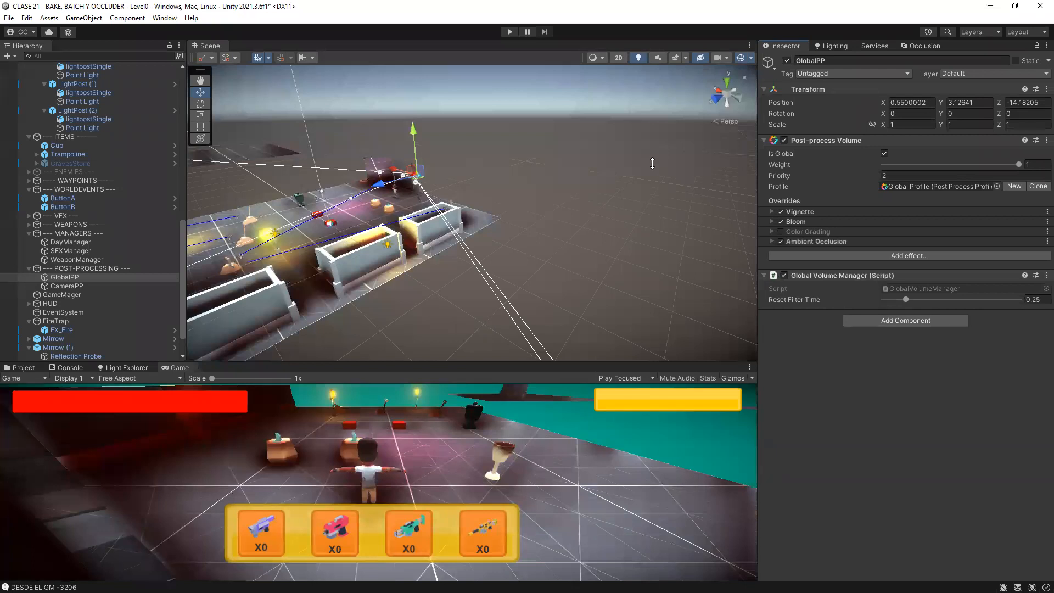
{"action": "mouse_move", "coordinate": [905, 299]}
{"action": "left_mouse_down"}
{"action": "mouse_move", "coordinate": [881, 299]}
{"action": "mouse_move", "coordinate": [892, 298]}
{"action": "left_mouse_up"}
{"action": "left_click", "coordinate": [772, 242]}
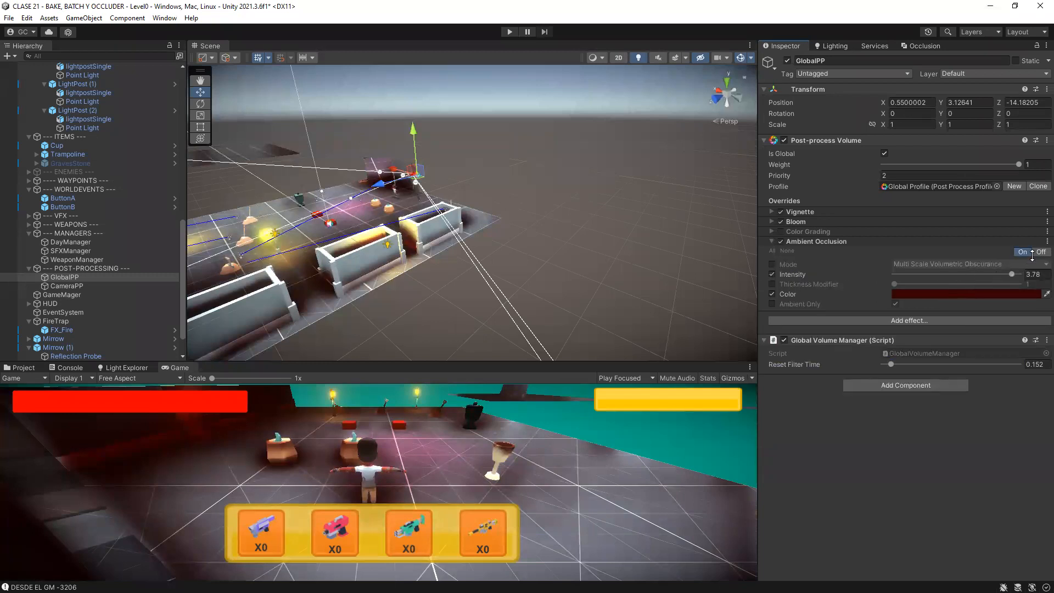
{"action": "left_click_drag", "start_coordinate": [1011, 274], "coordinate": [926, 265]}
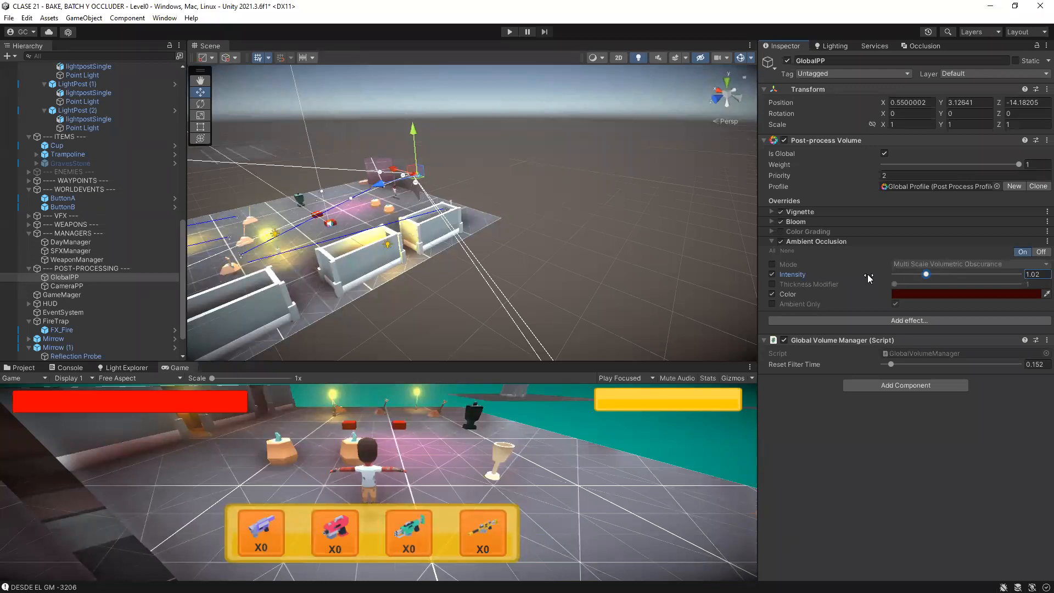
- Set GlobalPP's Ambient Occlusion color to the dark greyish red 463838
{"action": "left_click", "coordinate": [998, 294]}
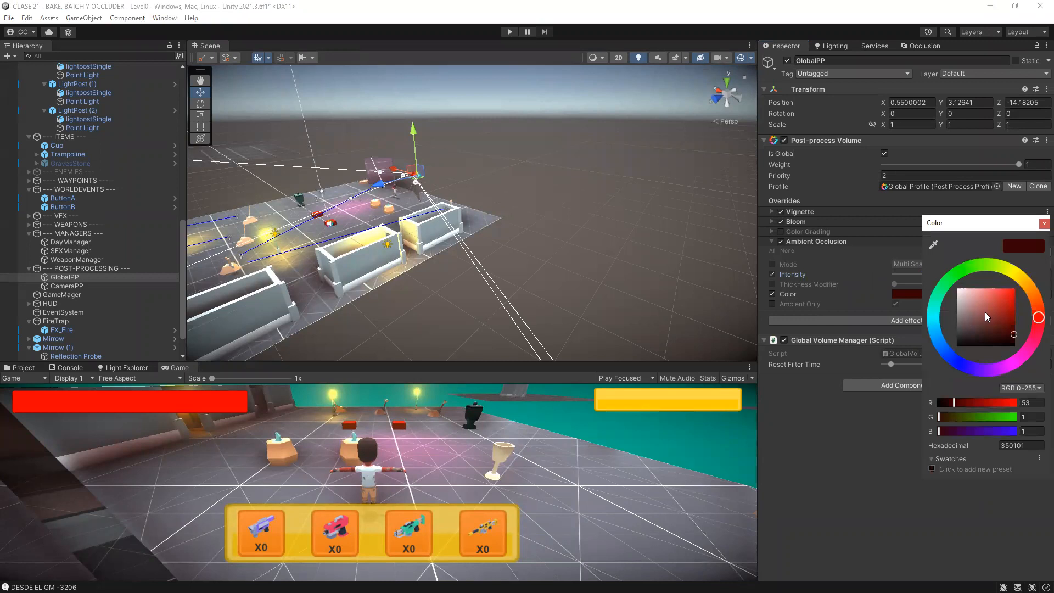
{"action": "left_click", "coordinate": [988, 305]}
{"action": "left_click_drag", "start_coordinate": [972, 295], "coordinate": [969, 331]}
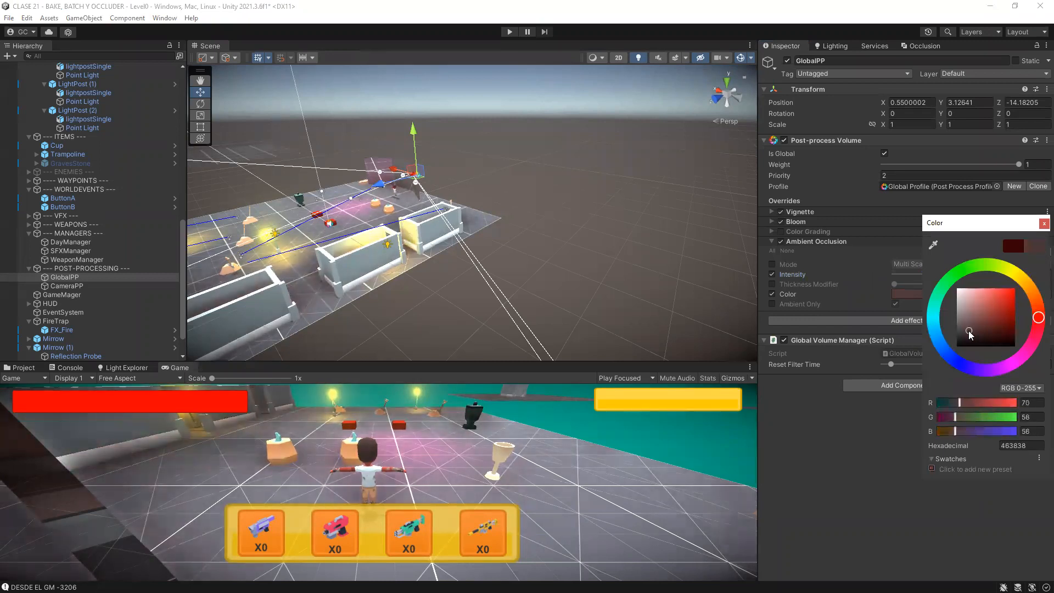
{"action": "left_click", "coordinate": [1044, 224]}
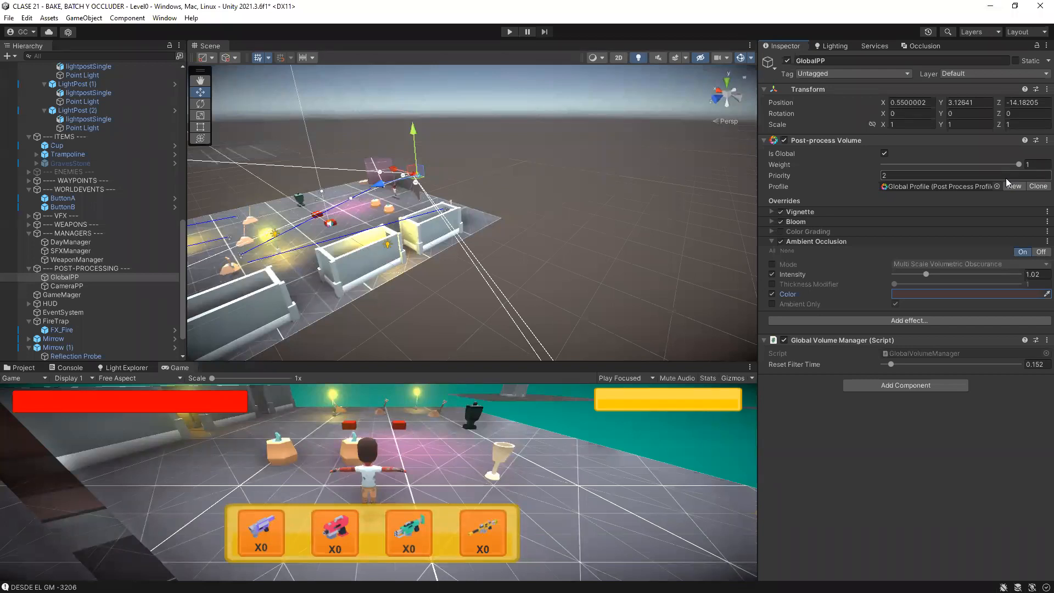
- Play the level and run the player forward to check the Ambient Occlusion effect, and exit play mode
{"action": "left_click", "coordinate": [508, 32]}
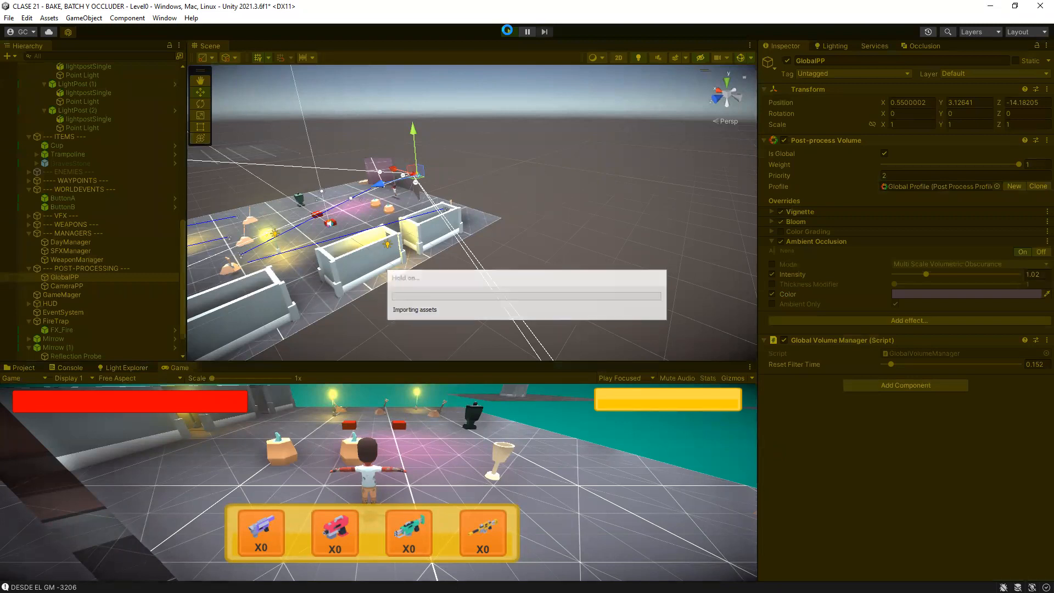
{"action": "key", "text": "w"}
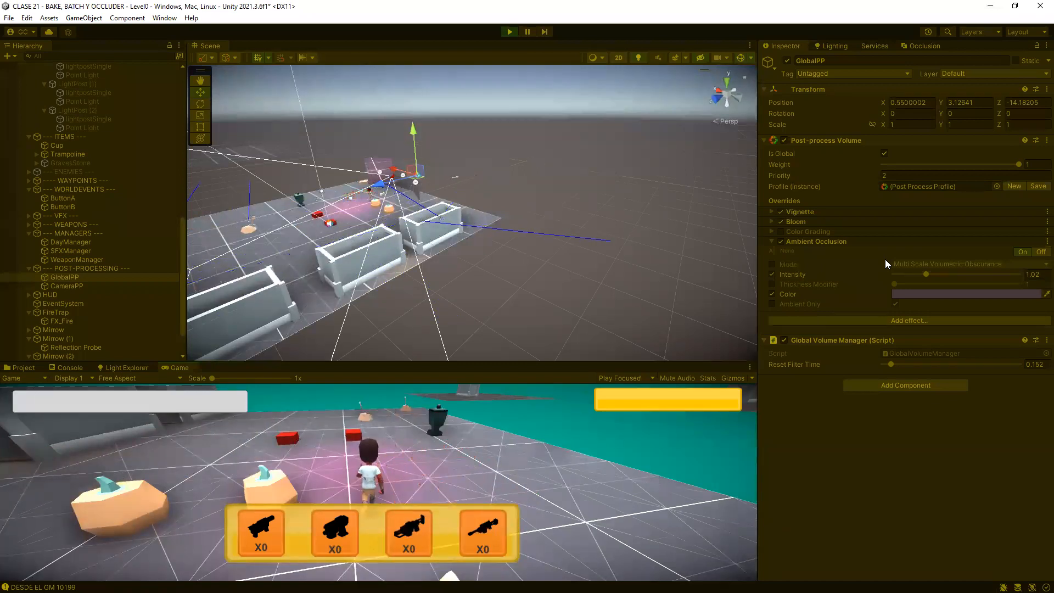
{"action": "left_click", "coordinate": [509, 32]}
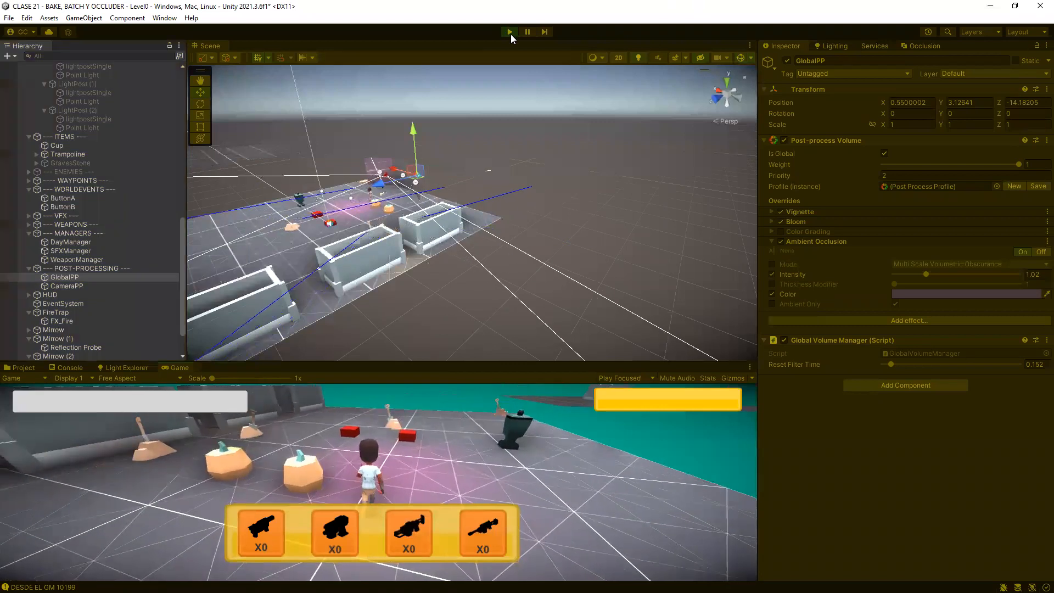